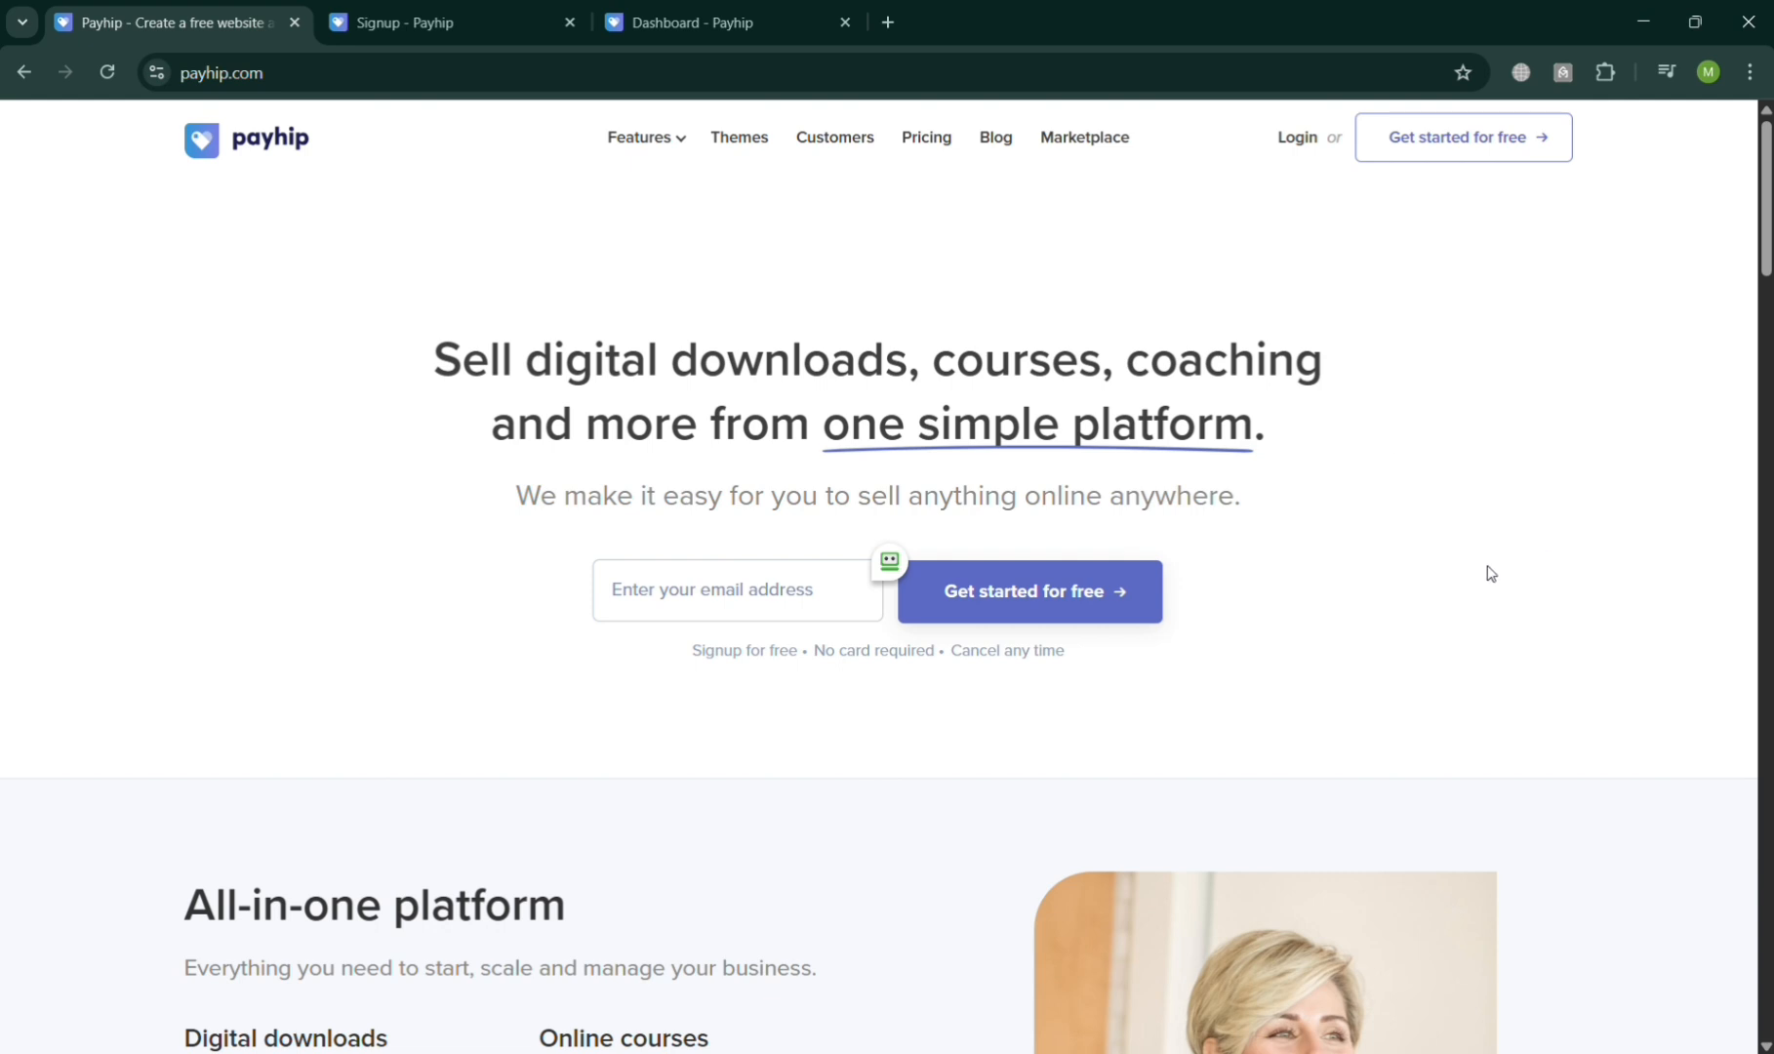
- Look through the Payhip homepage, examining its product types, store features, creator testimonials and example sellers
scroll(1488, 572, "down", 1)
scroll(1488, 573, "up", 1)
scroll(1524, 562, "down", 10)
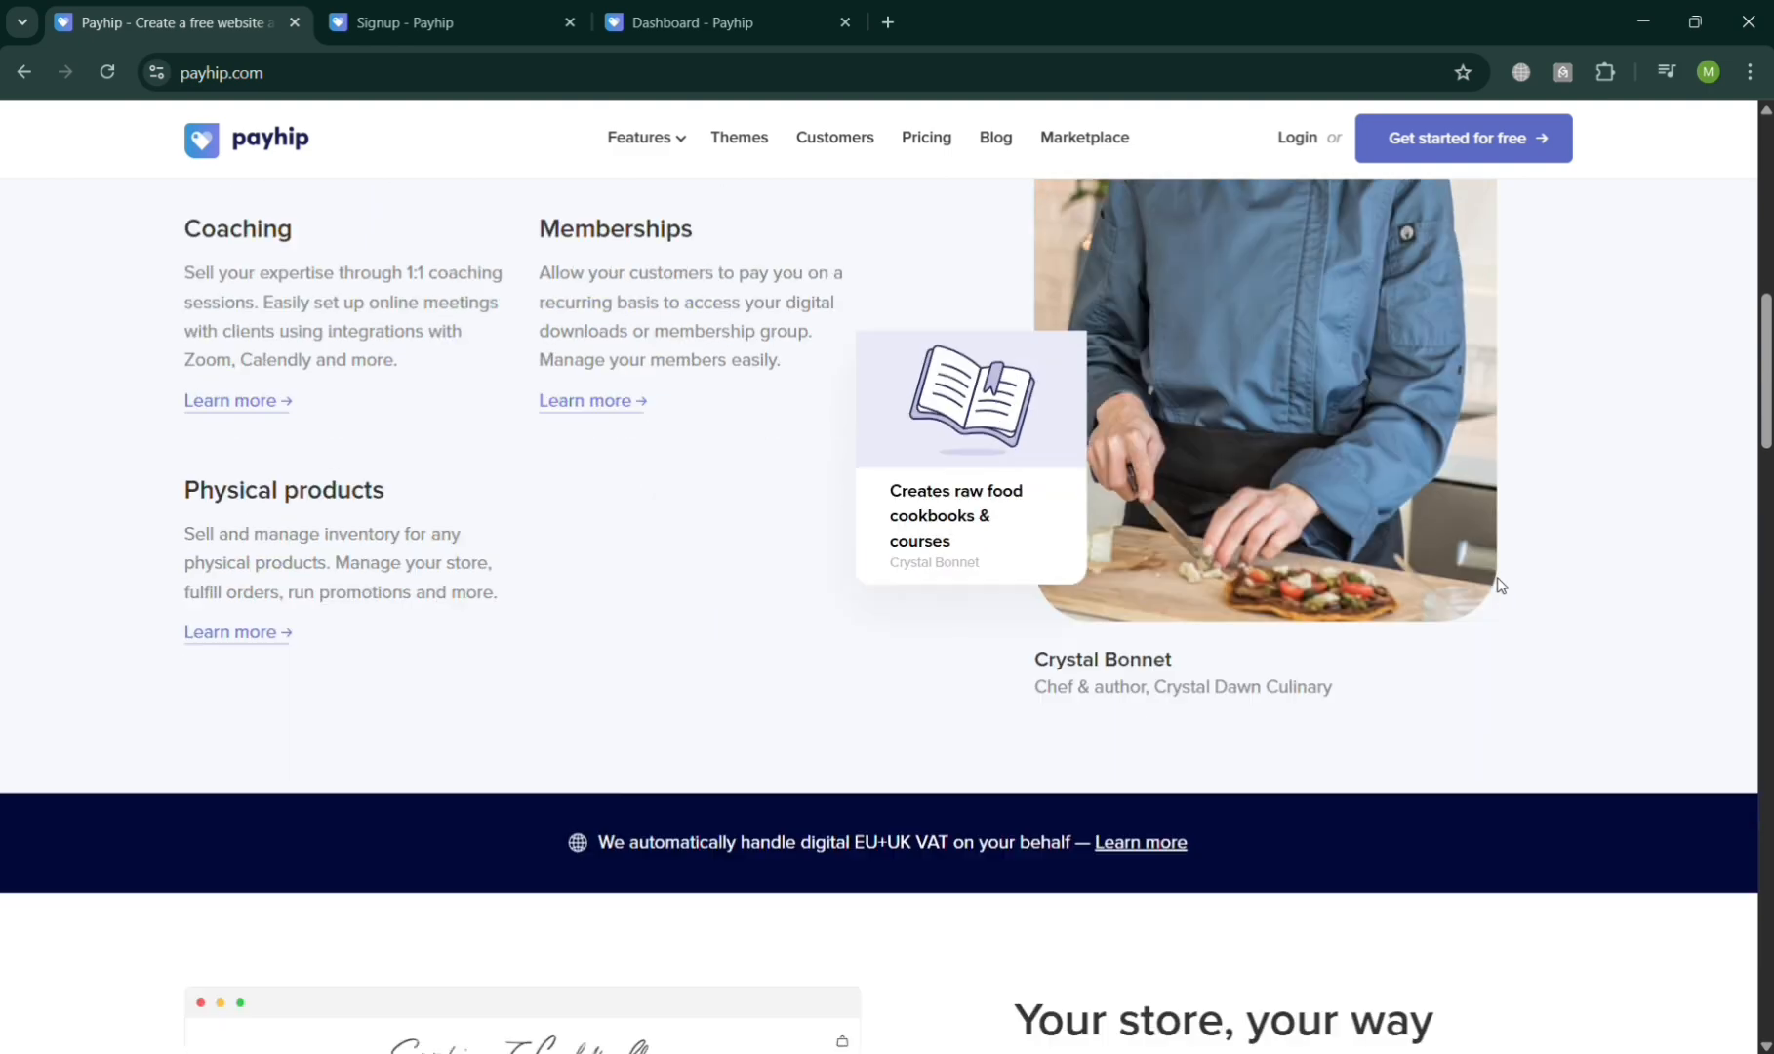
scroll(1499, 585, "down", 9)
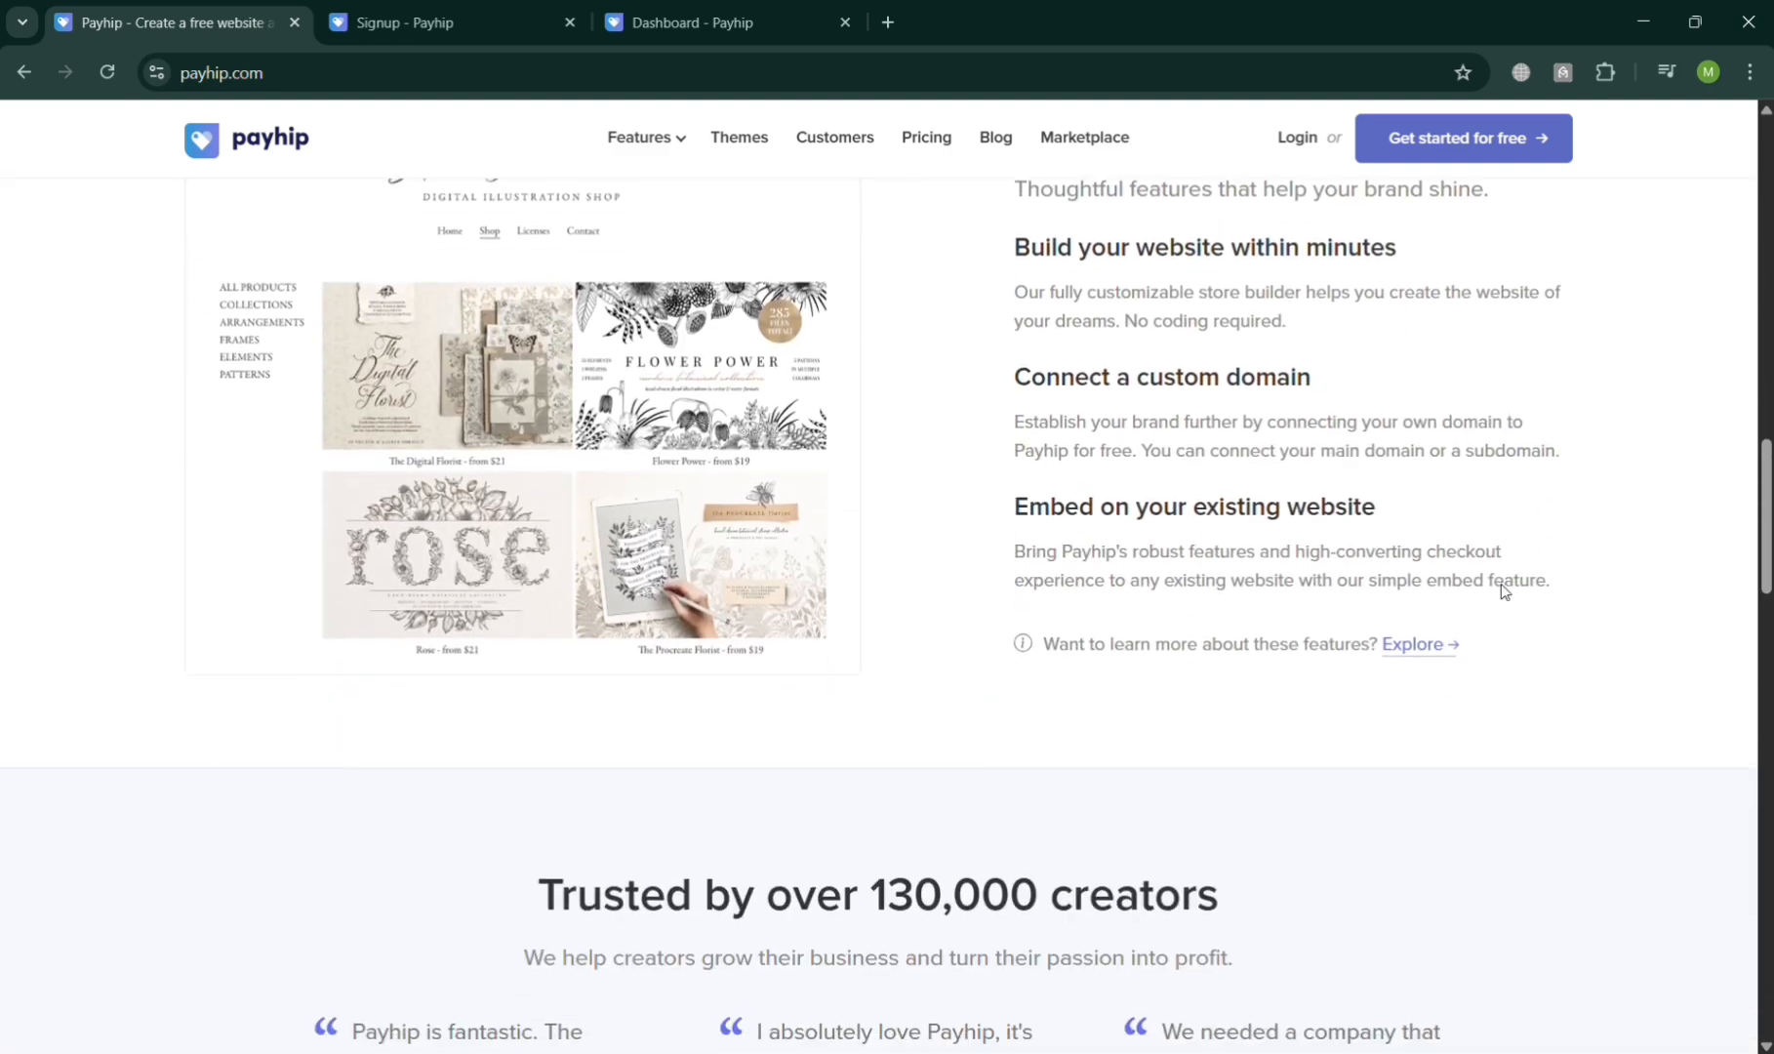
scroll(1502, 590, "up", 2)
scroll(1505, 590, "down", 1)
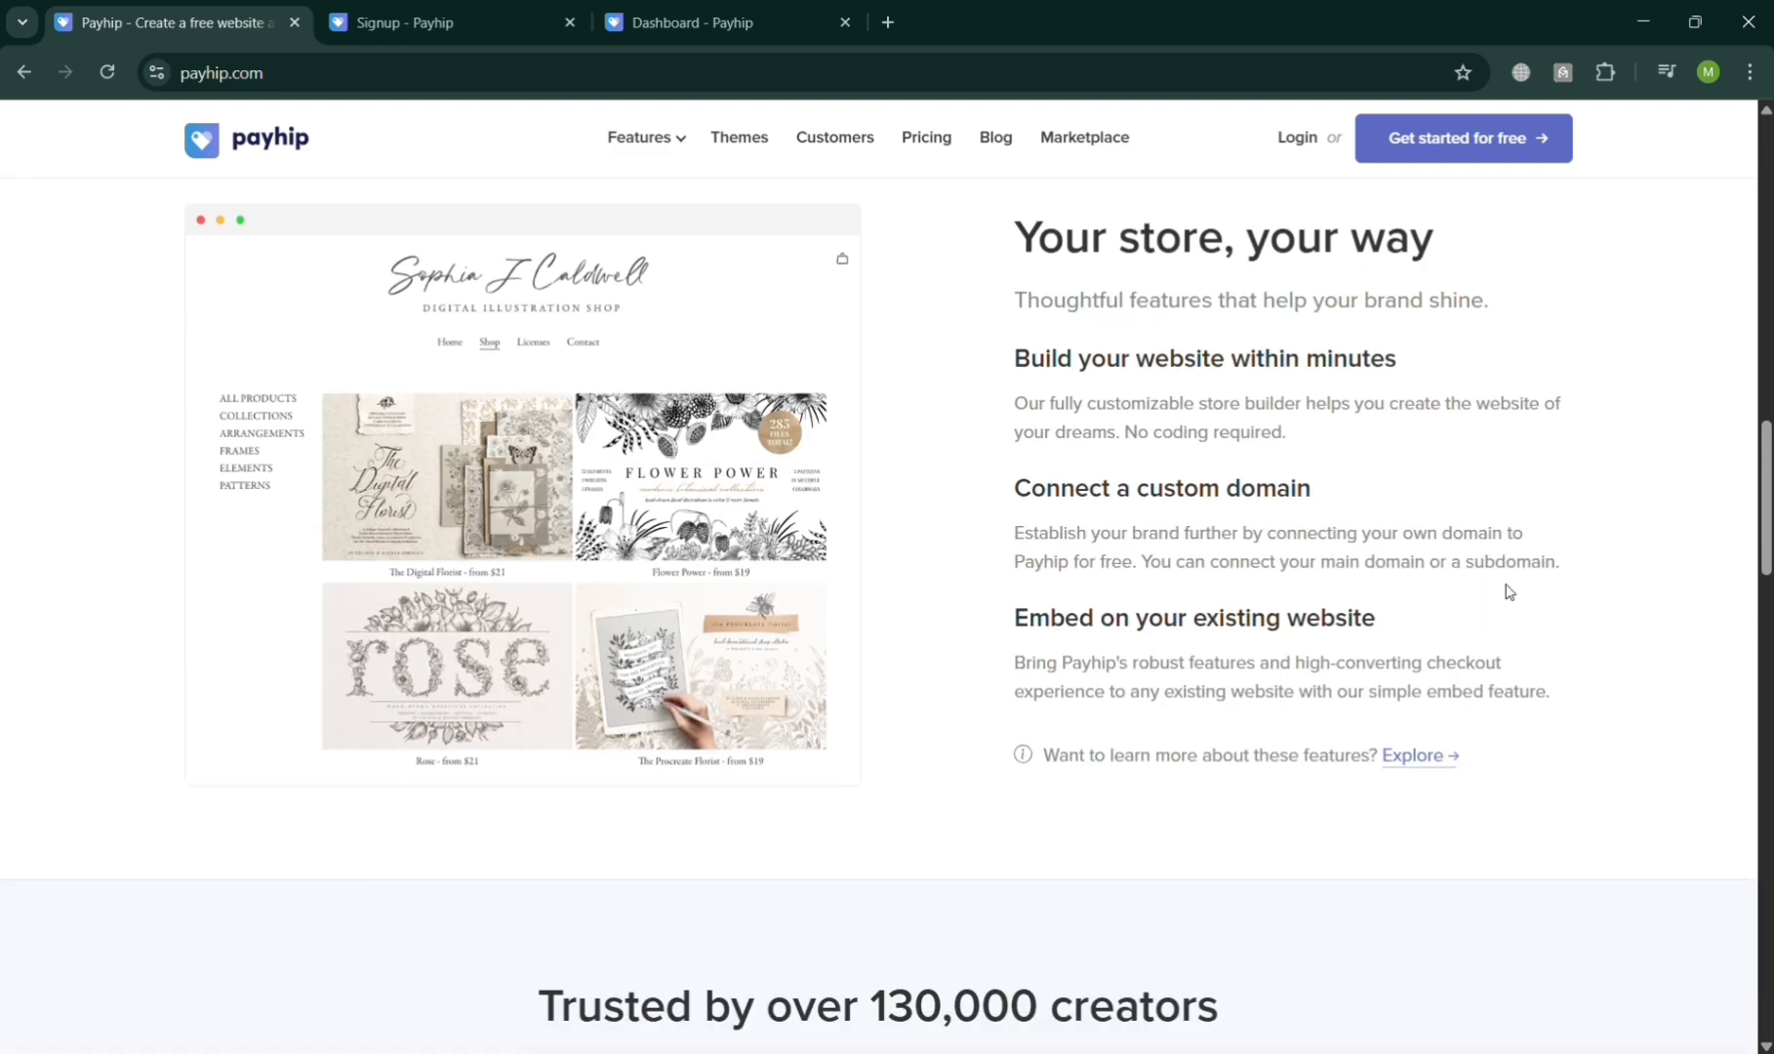
scroll(1508, 591, "down", 7)
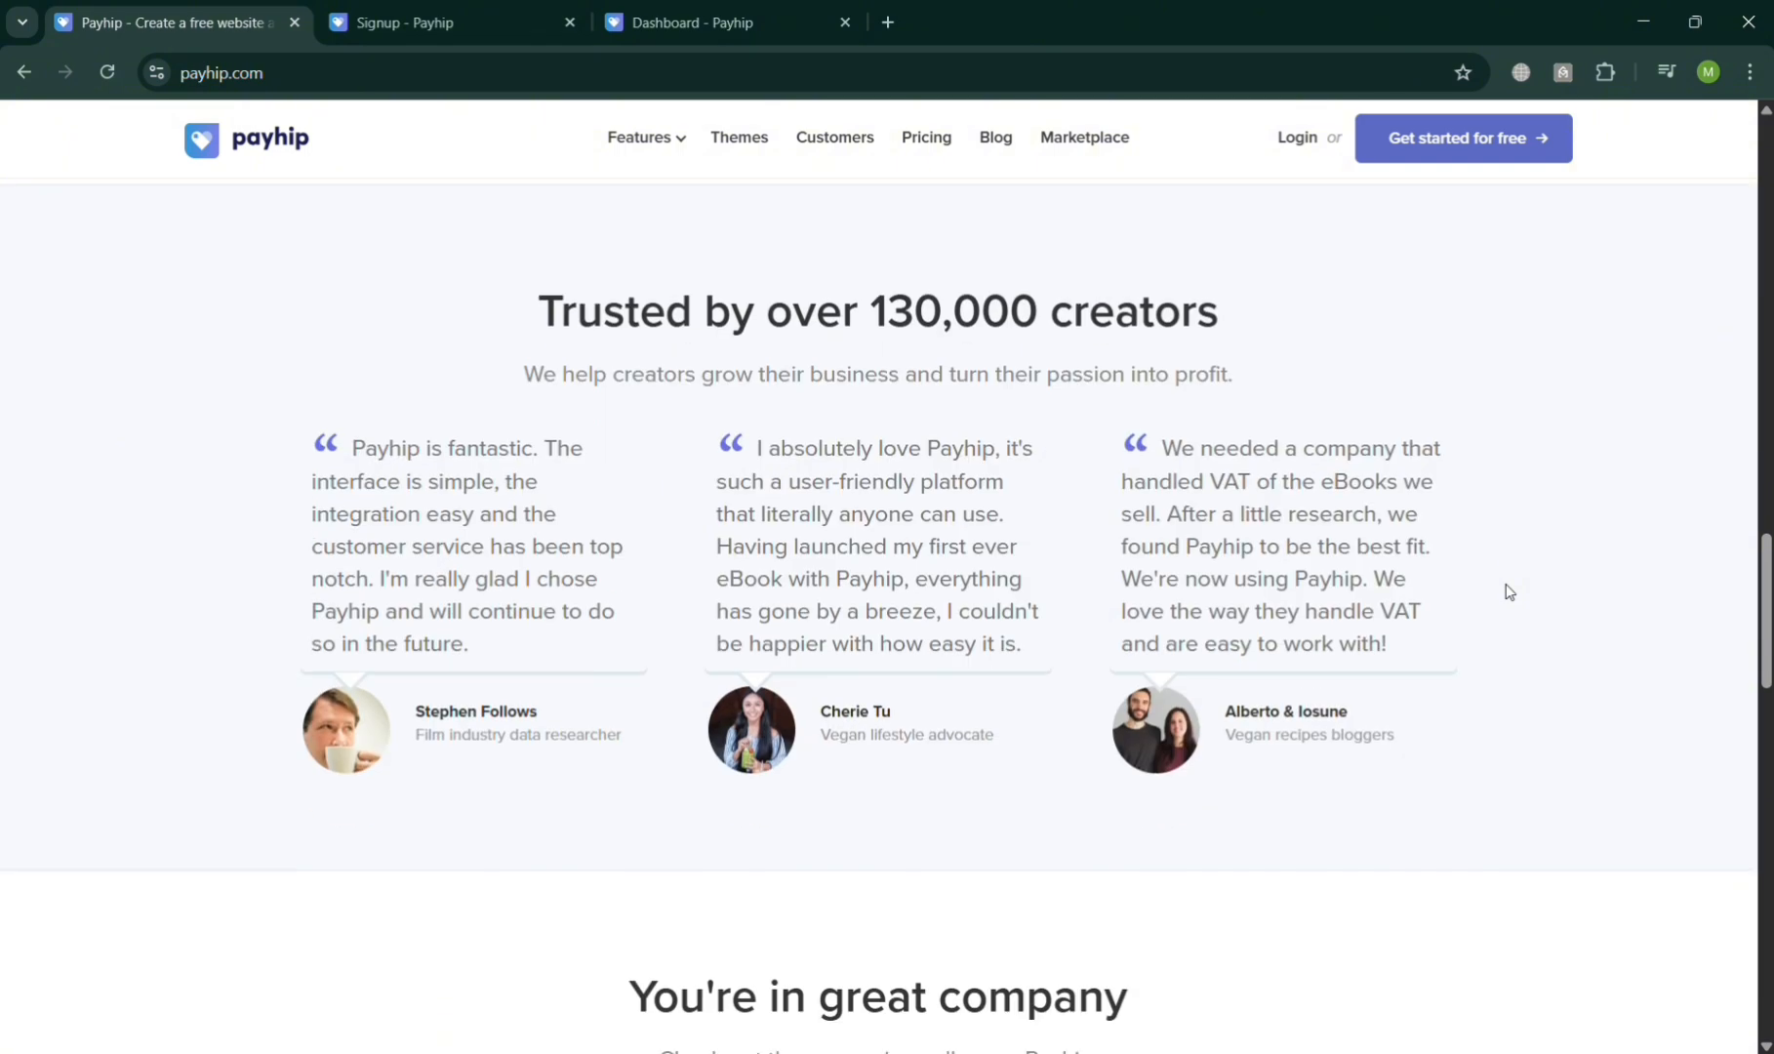
scroll(1508, 591, "up", 1)
scroll(1509, 591, "down", 5)
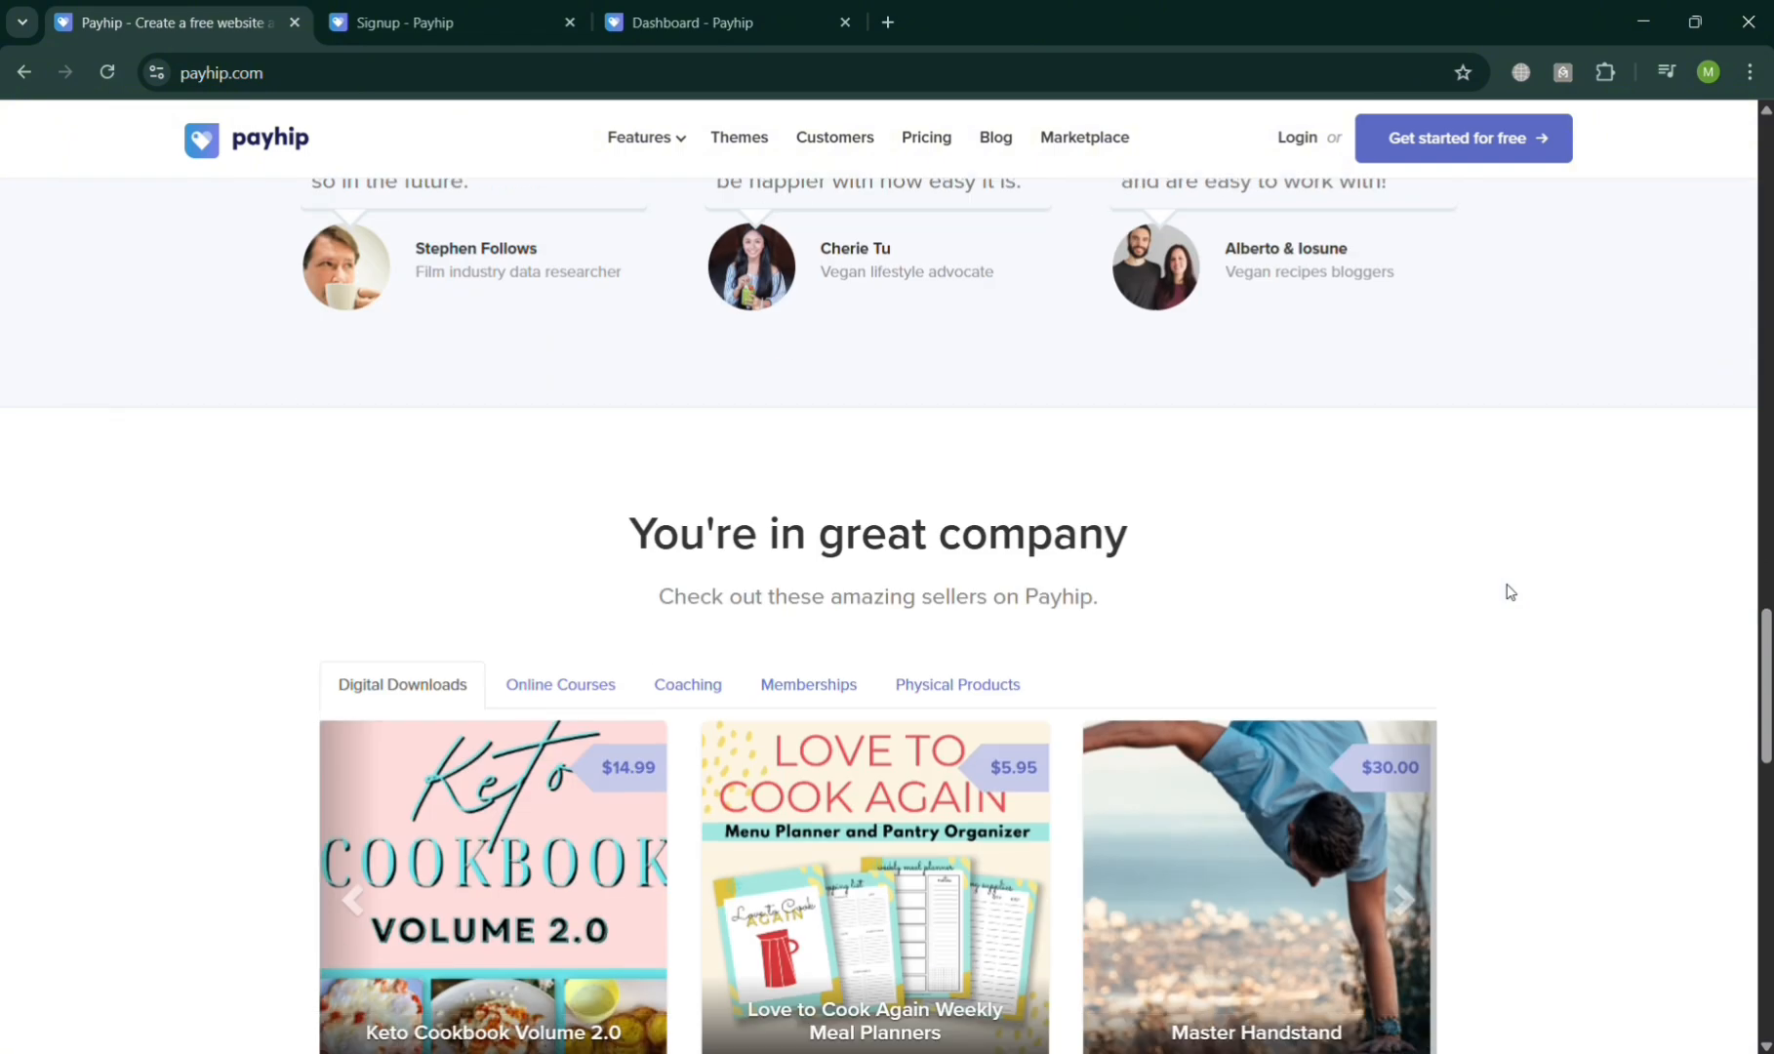
scroll(1509, 592, "down", 4)
scroll(1509, 590, "up", 3)
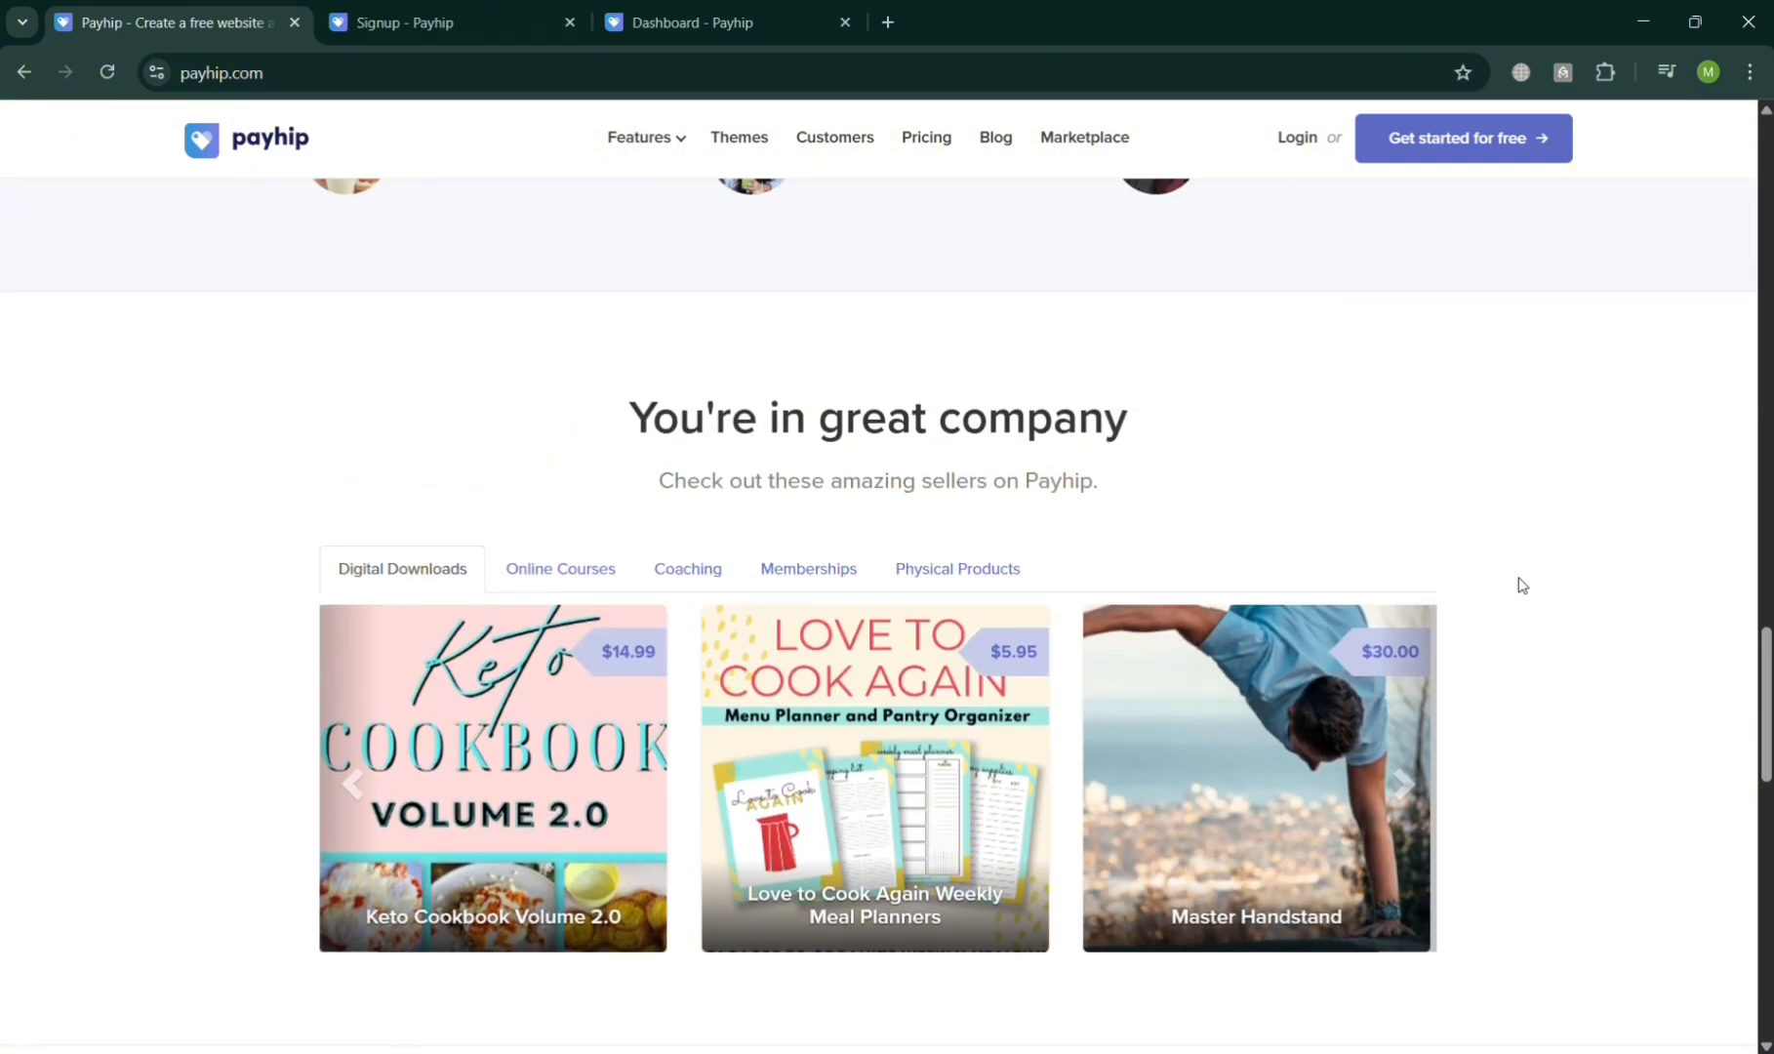
scroll(887, 635, "down", 1)
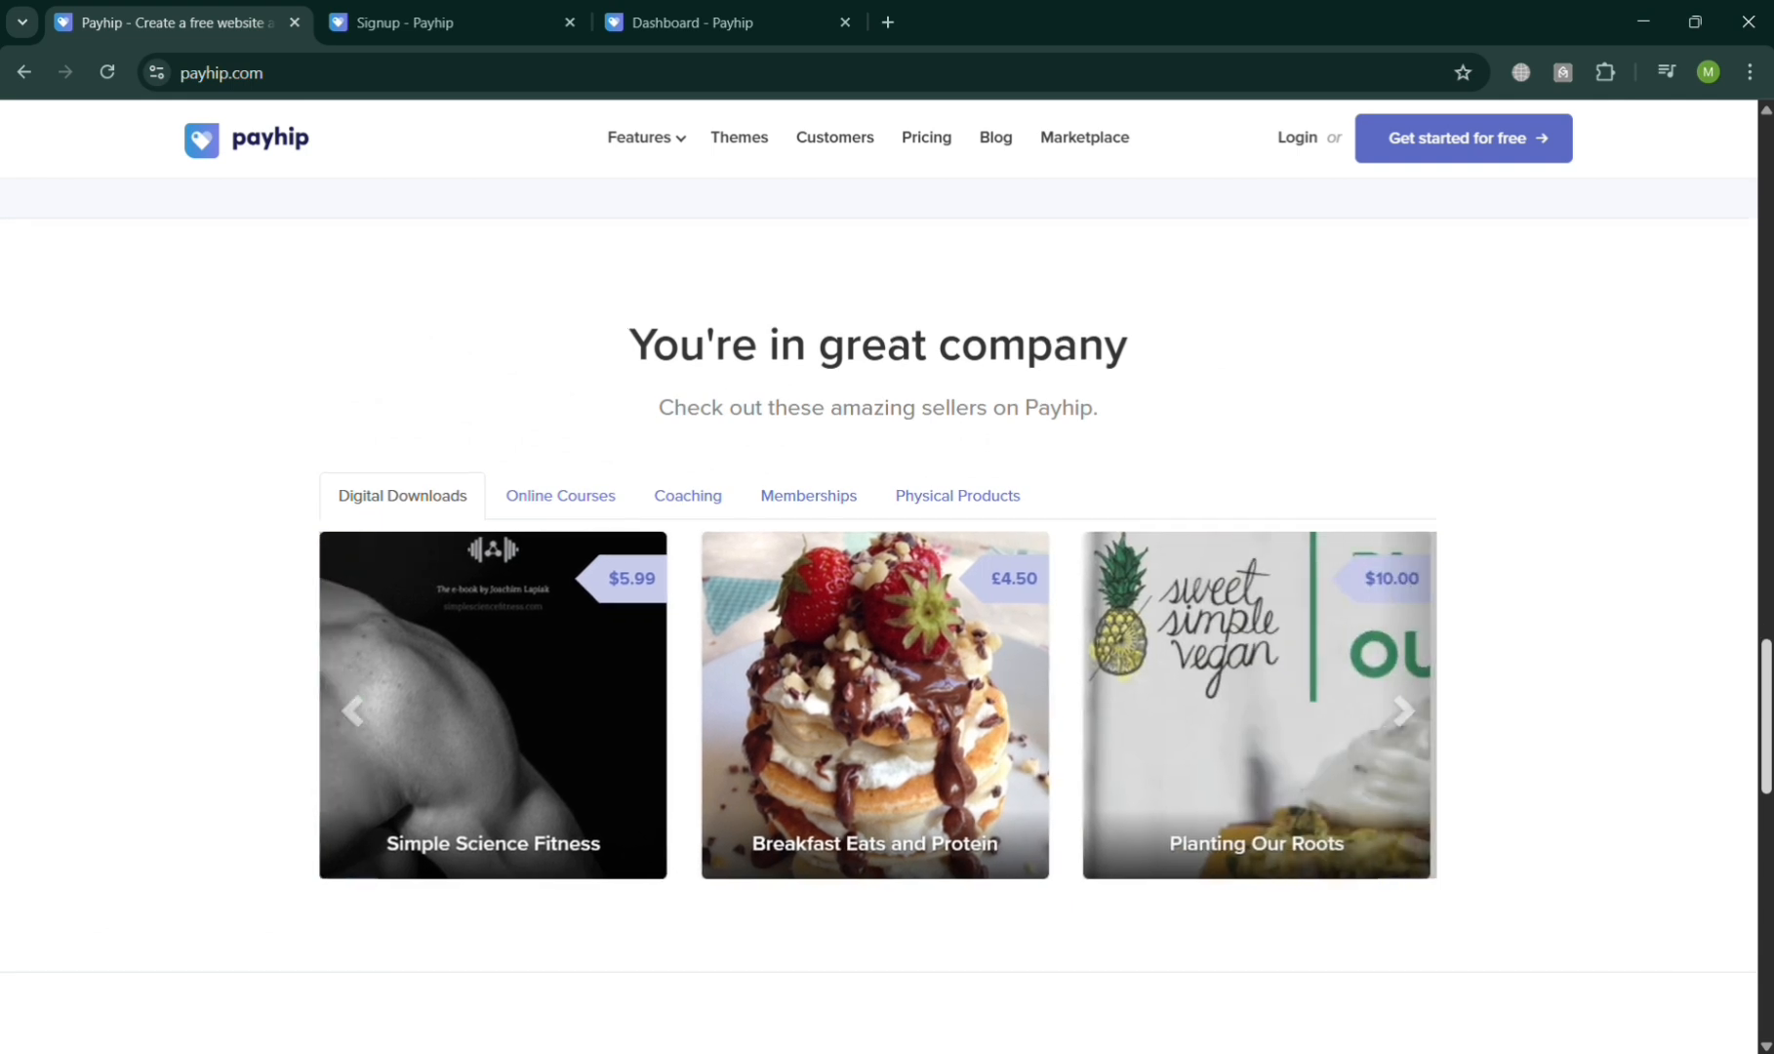
scroll(887, 634, "up", 1)
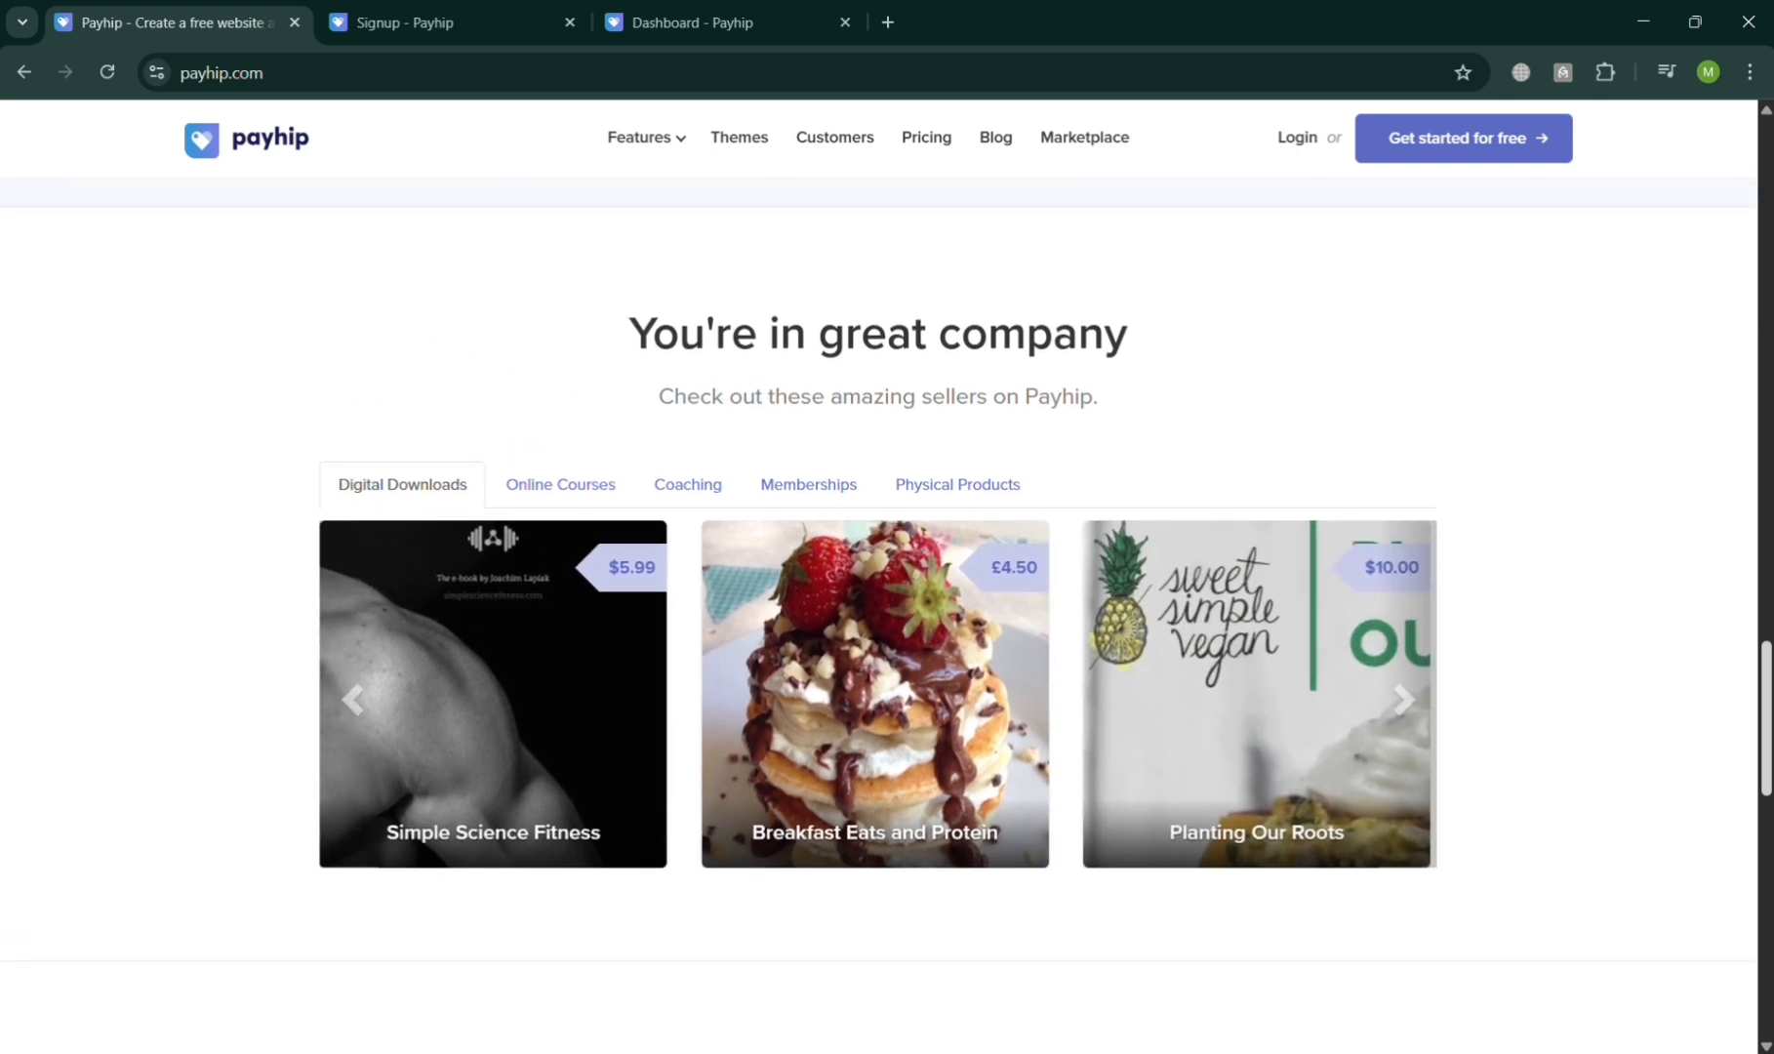
left_click_drag(1766, 677, 1763, 173)
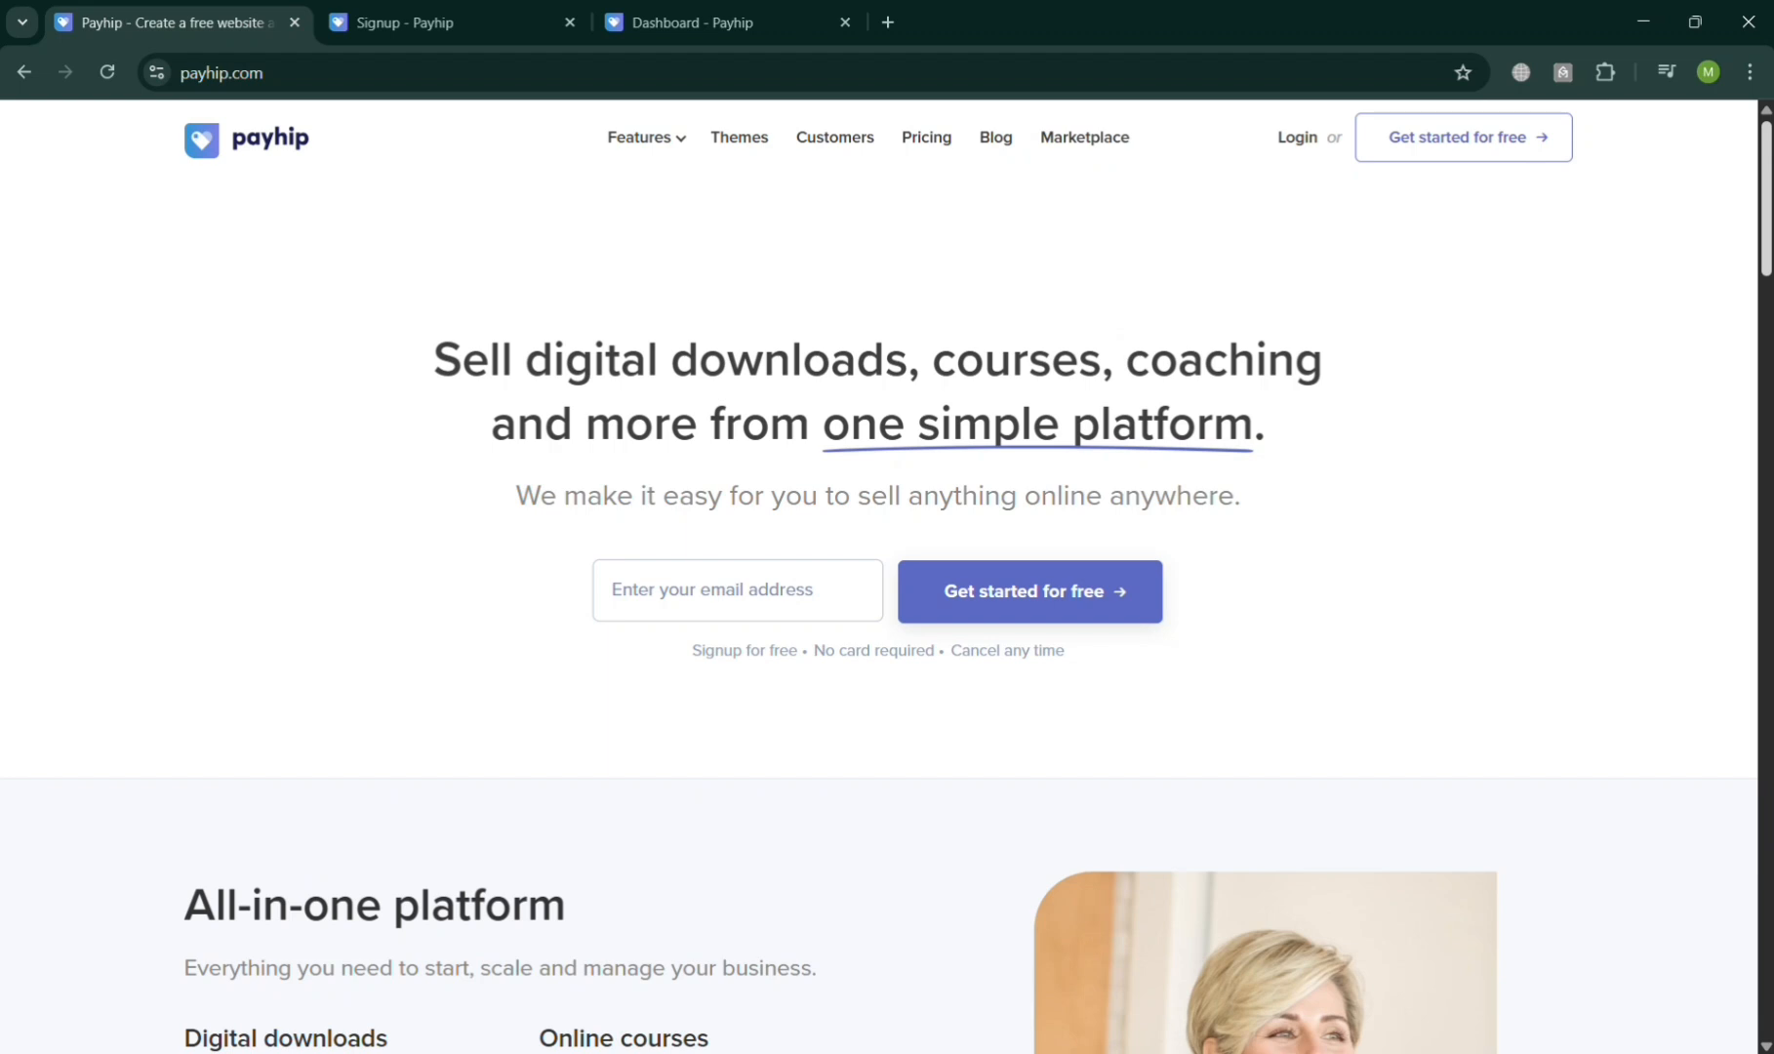
mouse_move(688, 151)
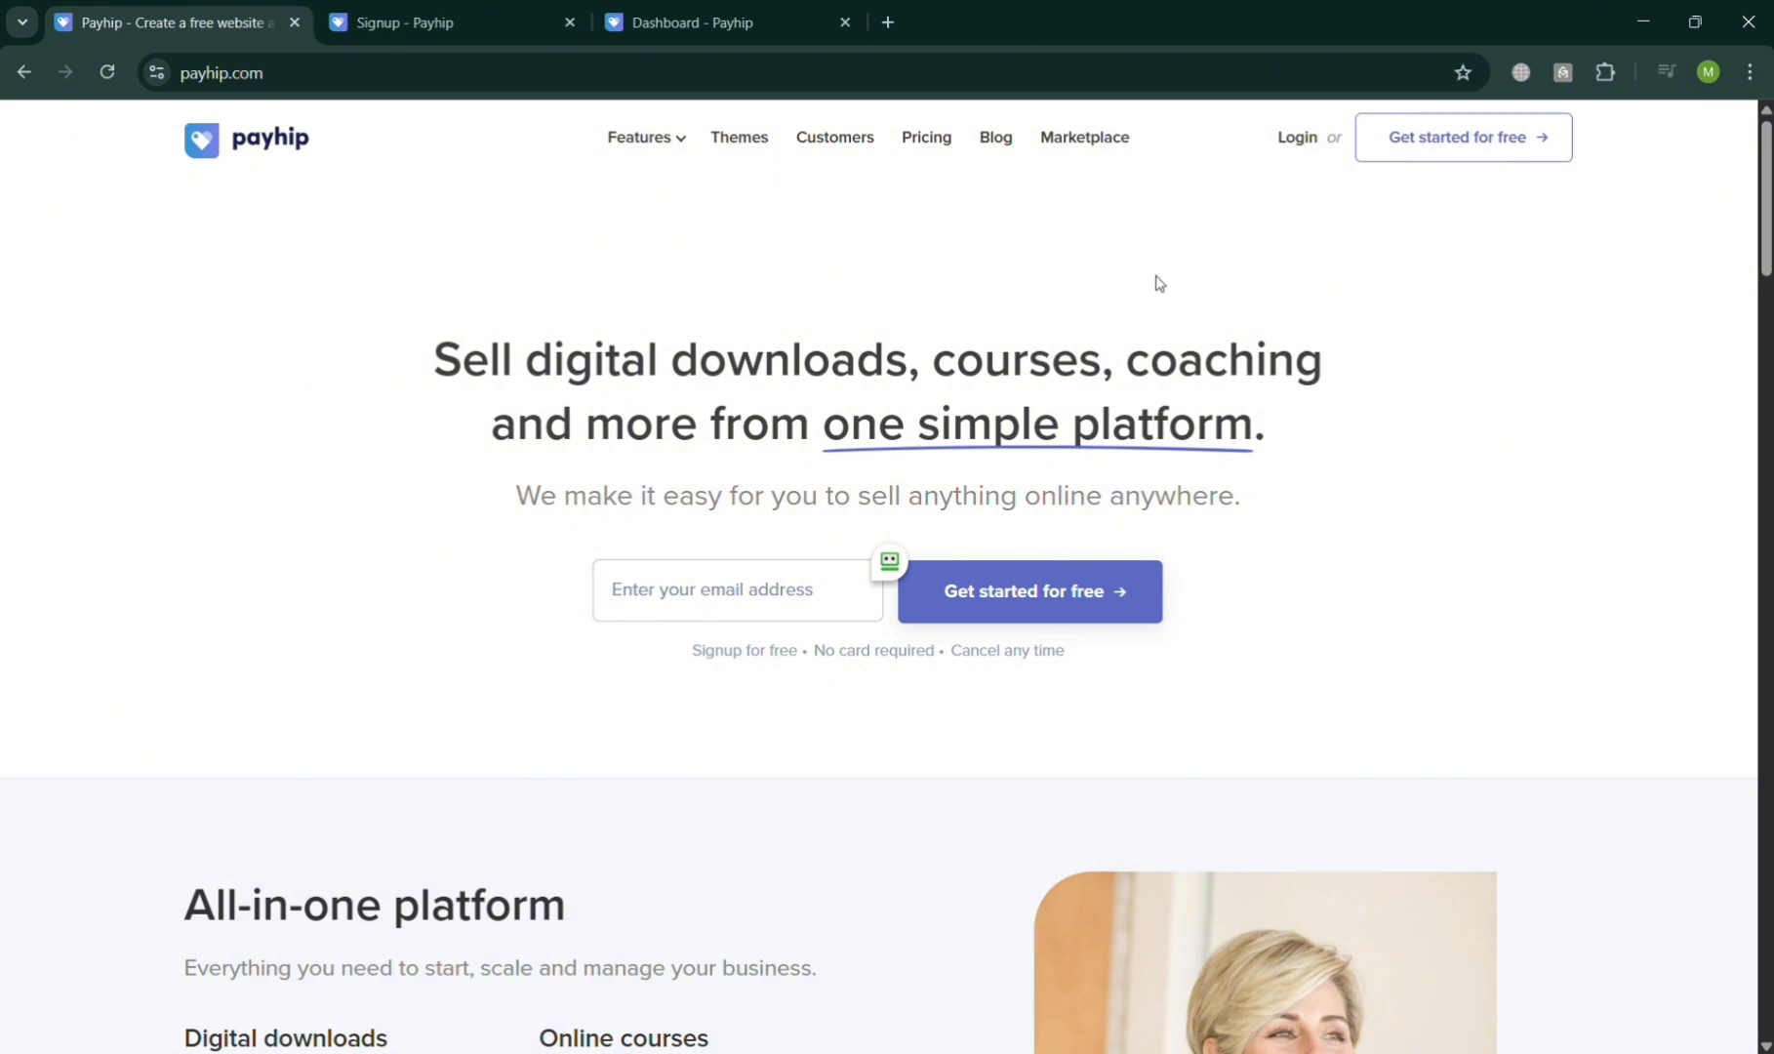
- View the free account sign-up form and the store dashboard's setup essentials
left_click(410, 19)
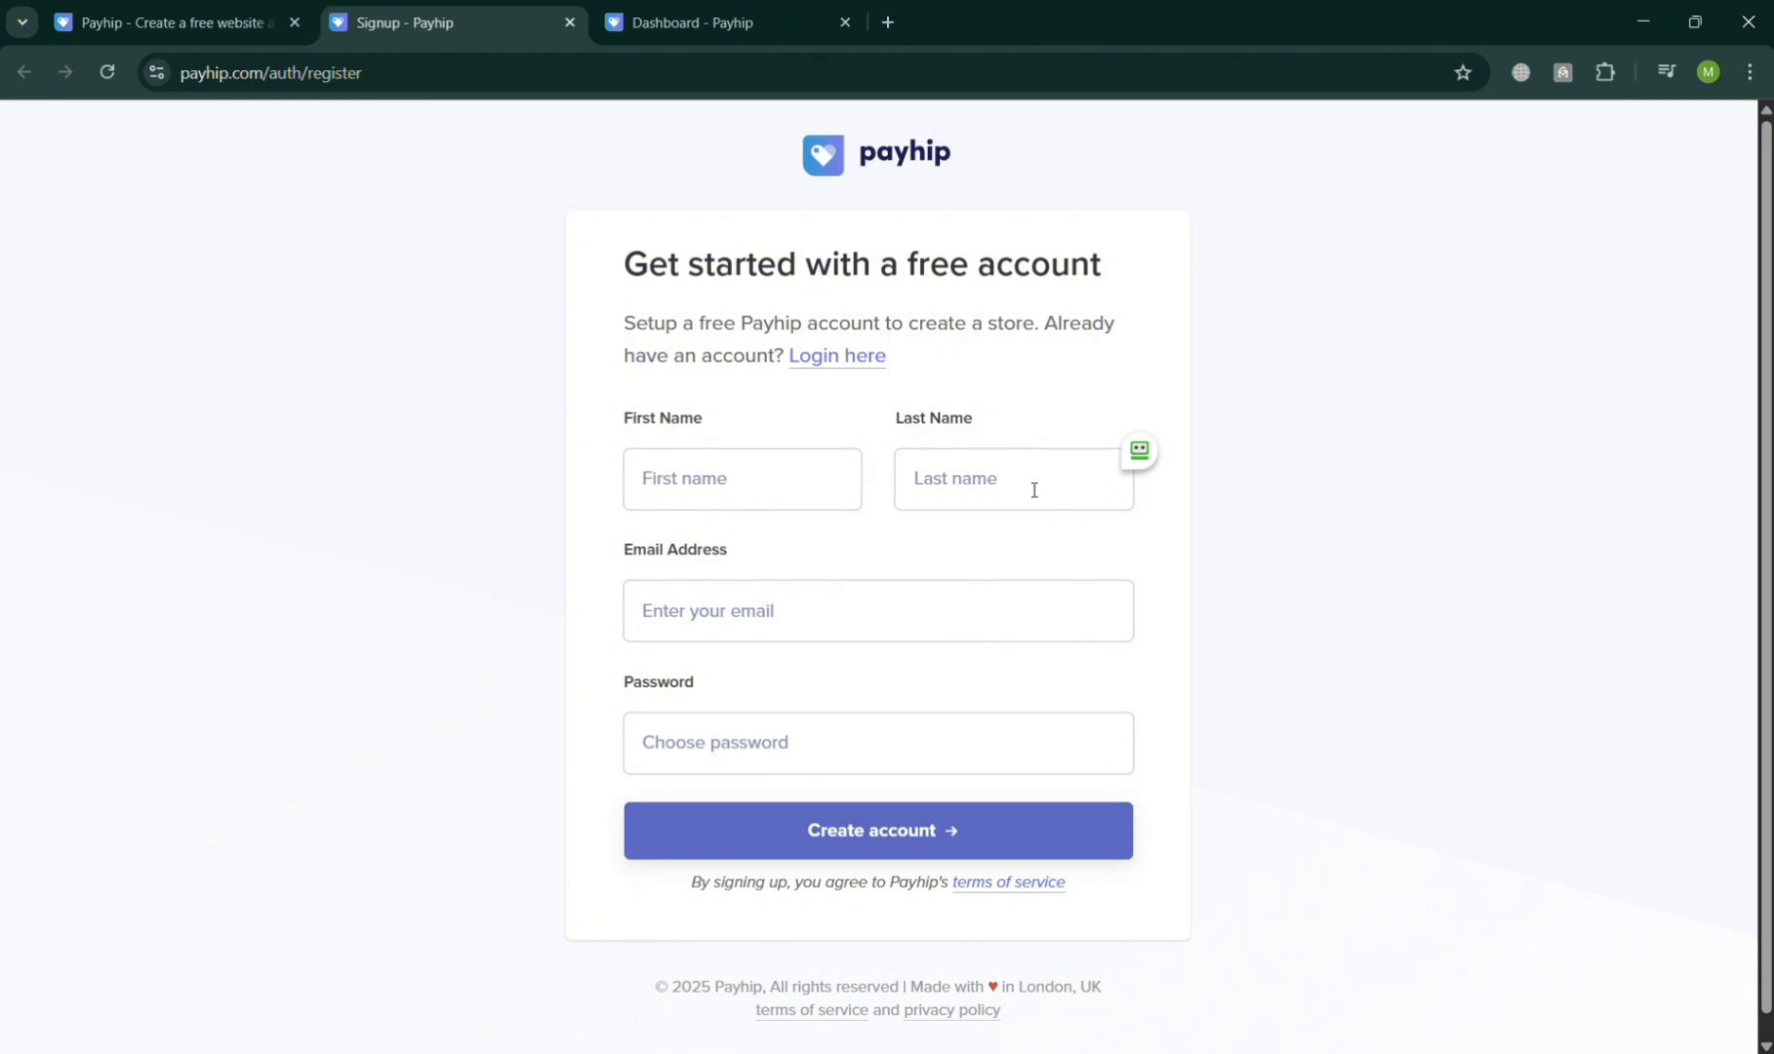
left_click(719, 24)
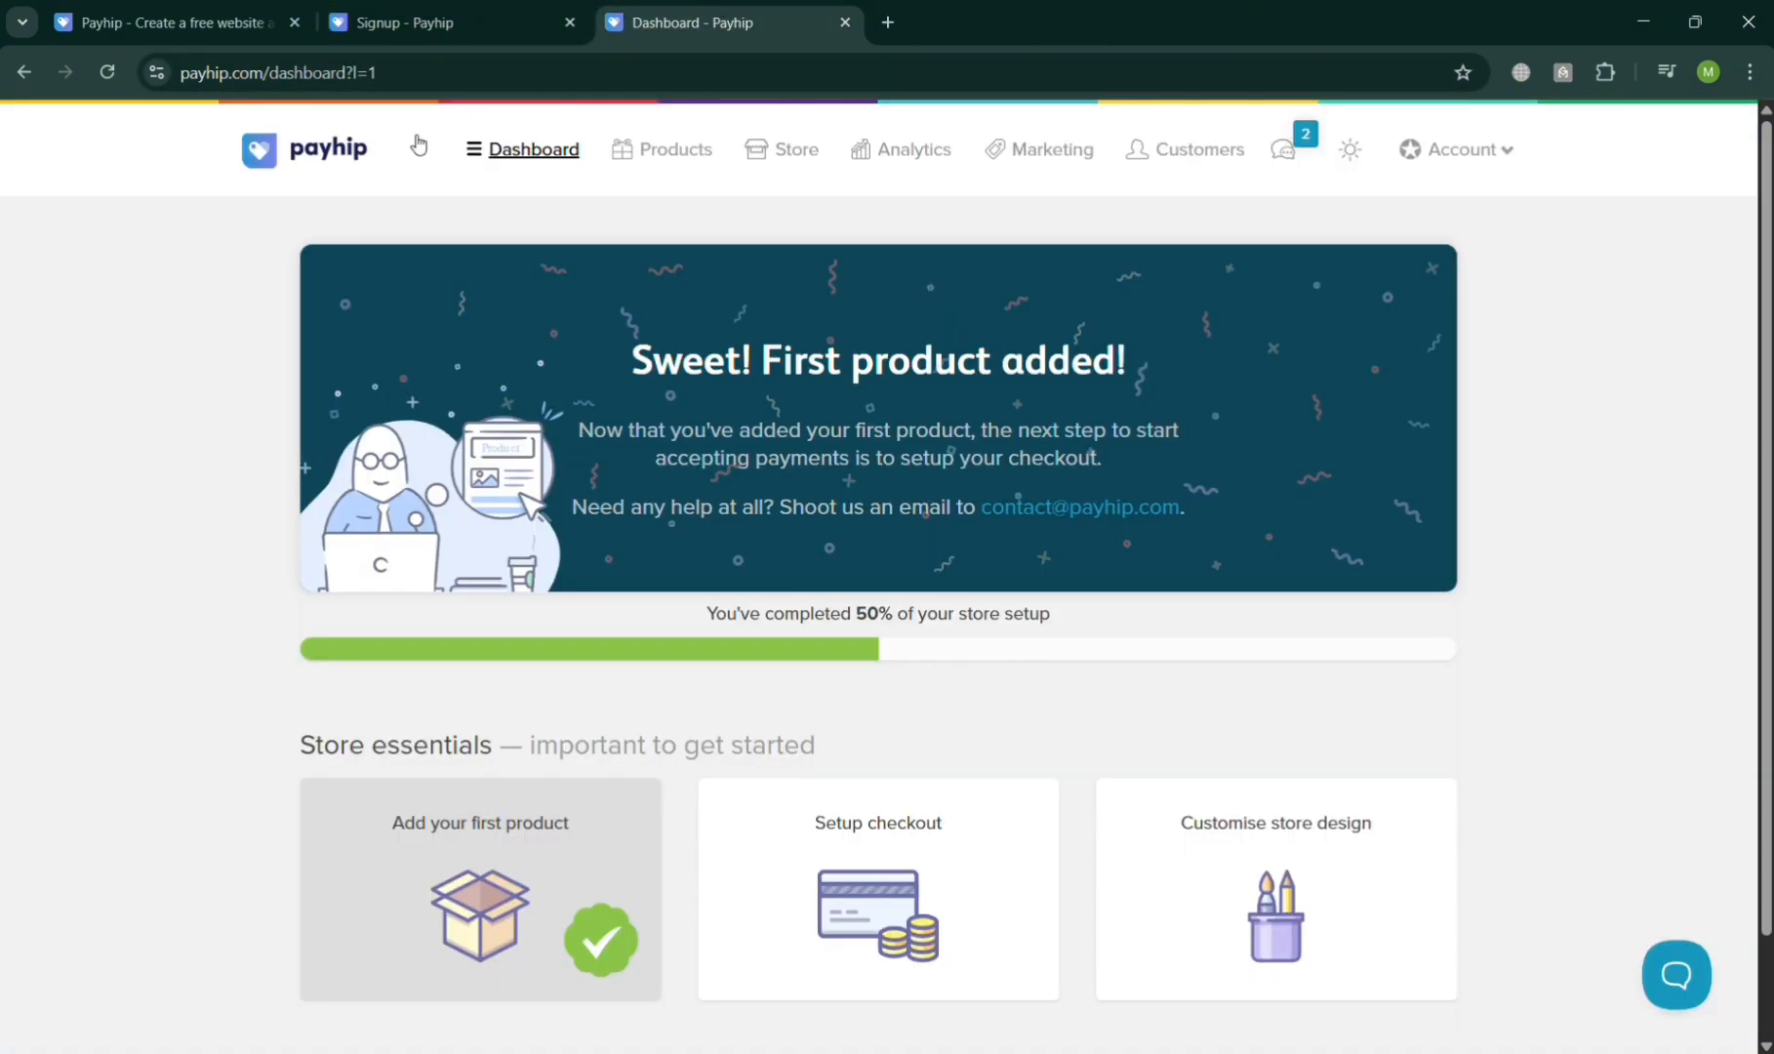
scroll(569, 671, "down", 1)
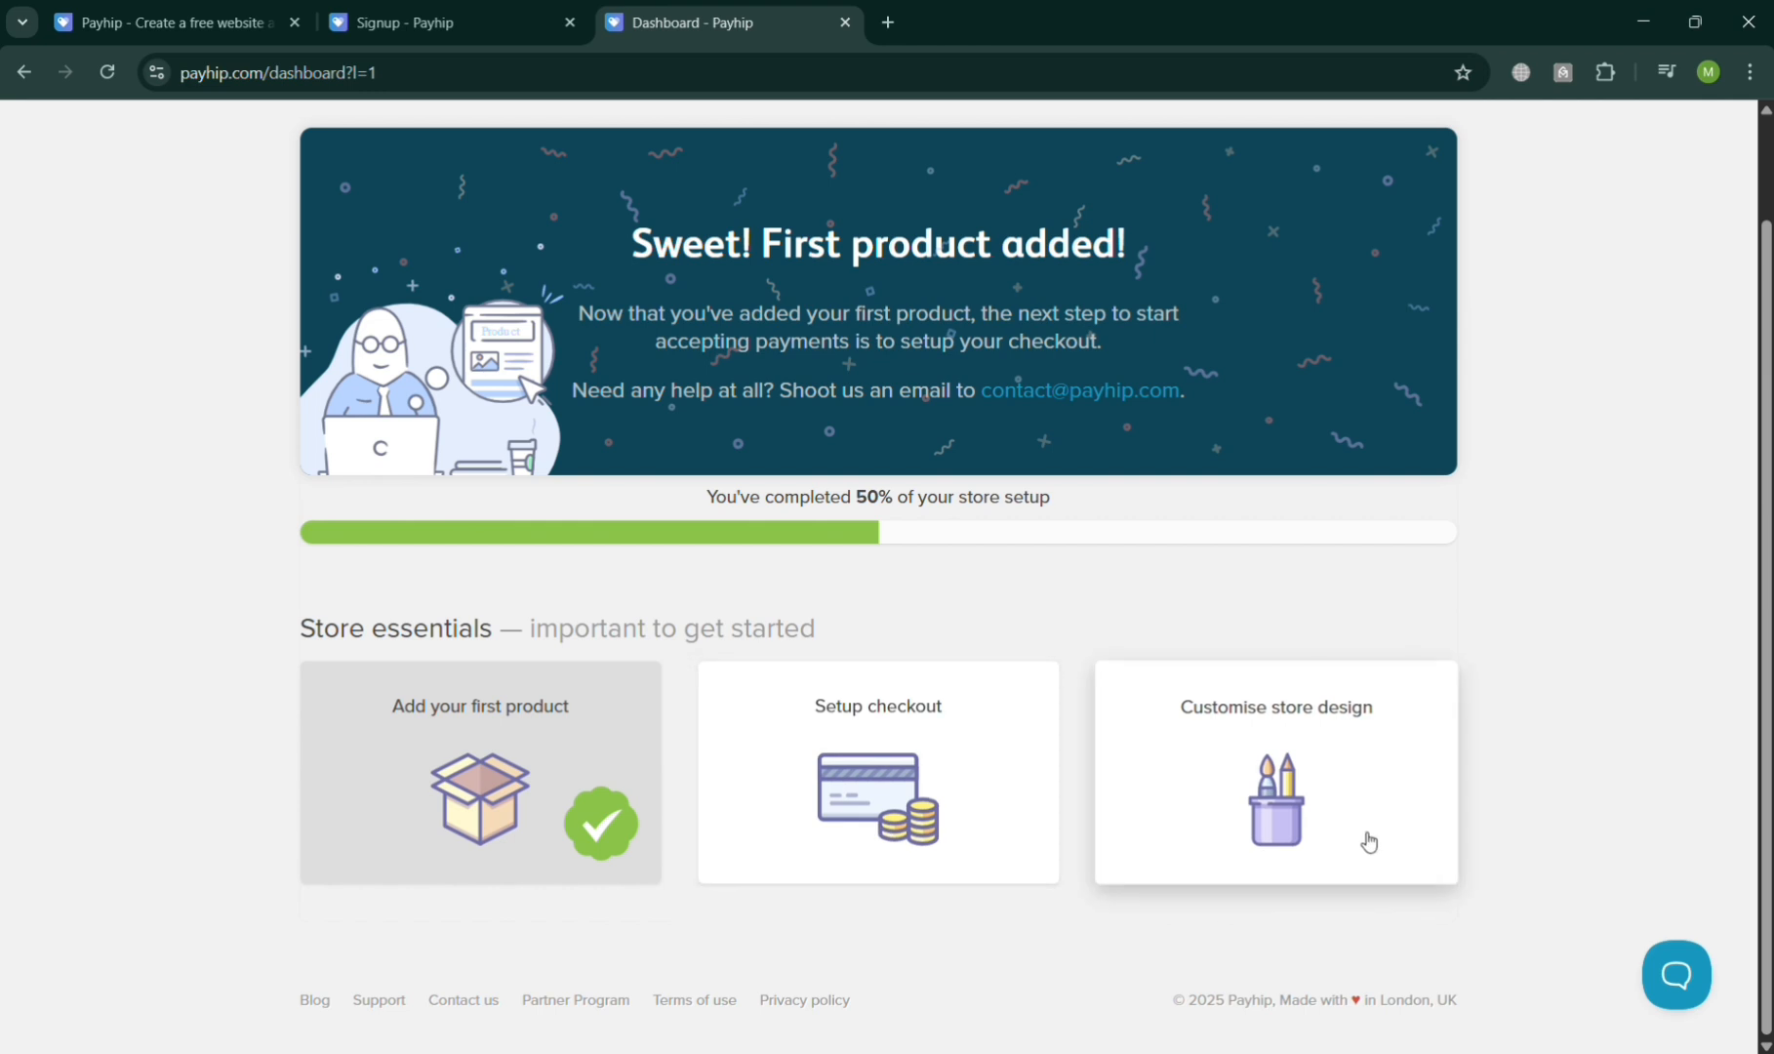
scroll(1269, 819, "up", 1)
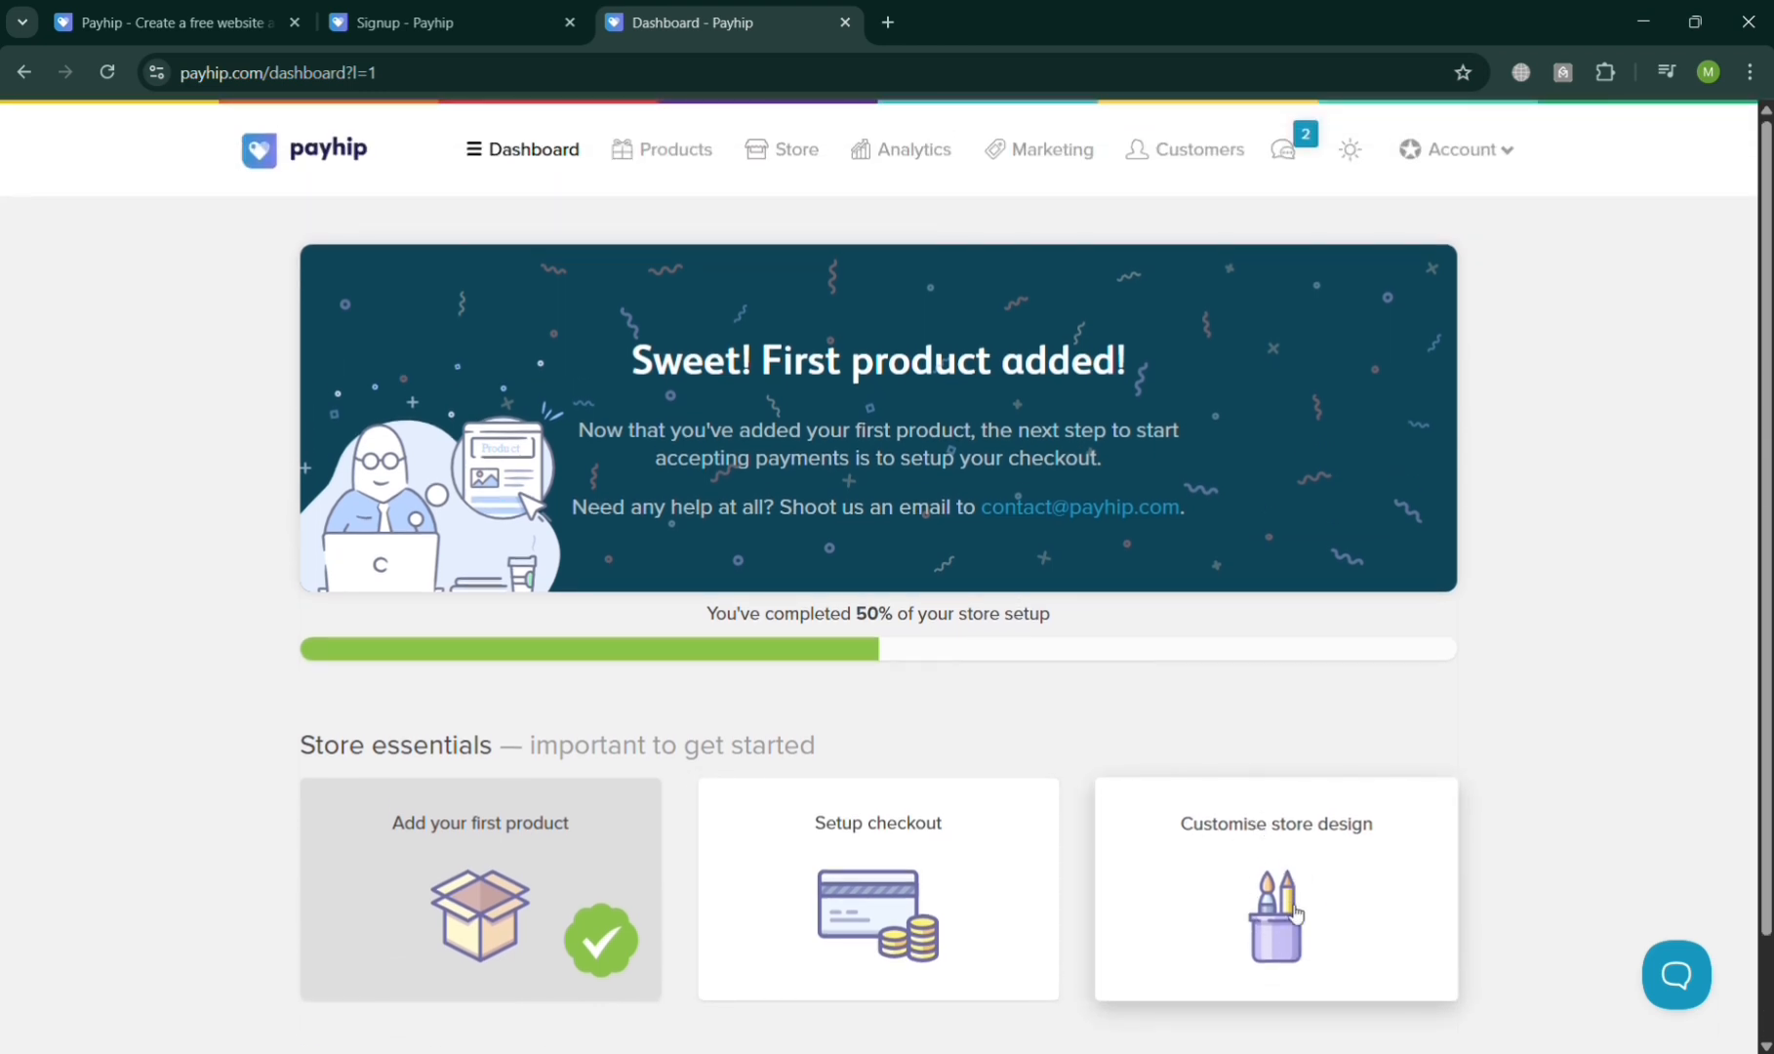
- Start adding a new product to the store with the Physical Product type
left_click(677, 155)
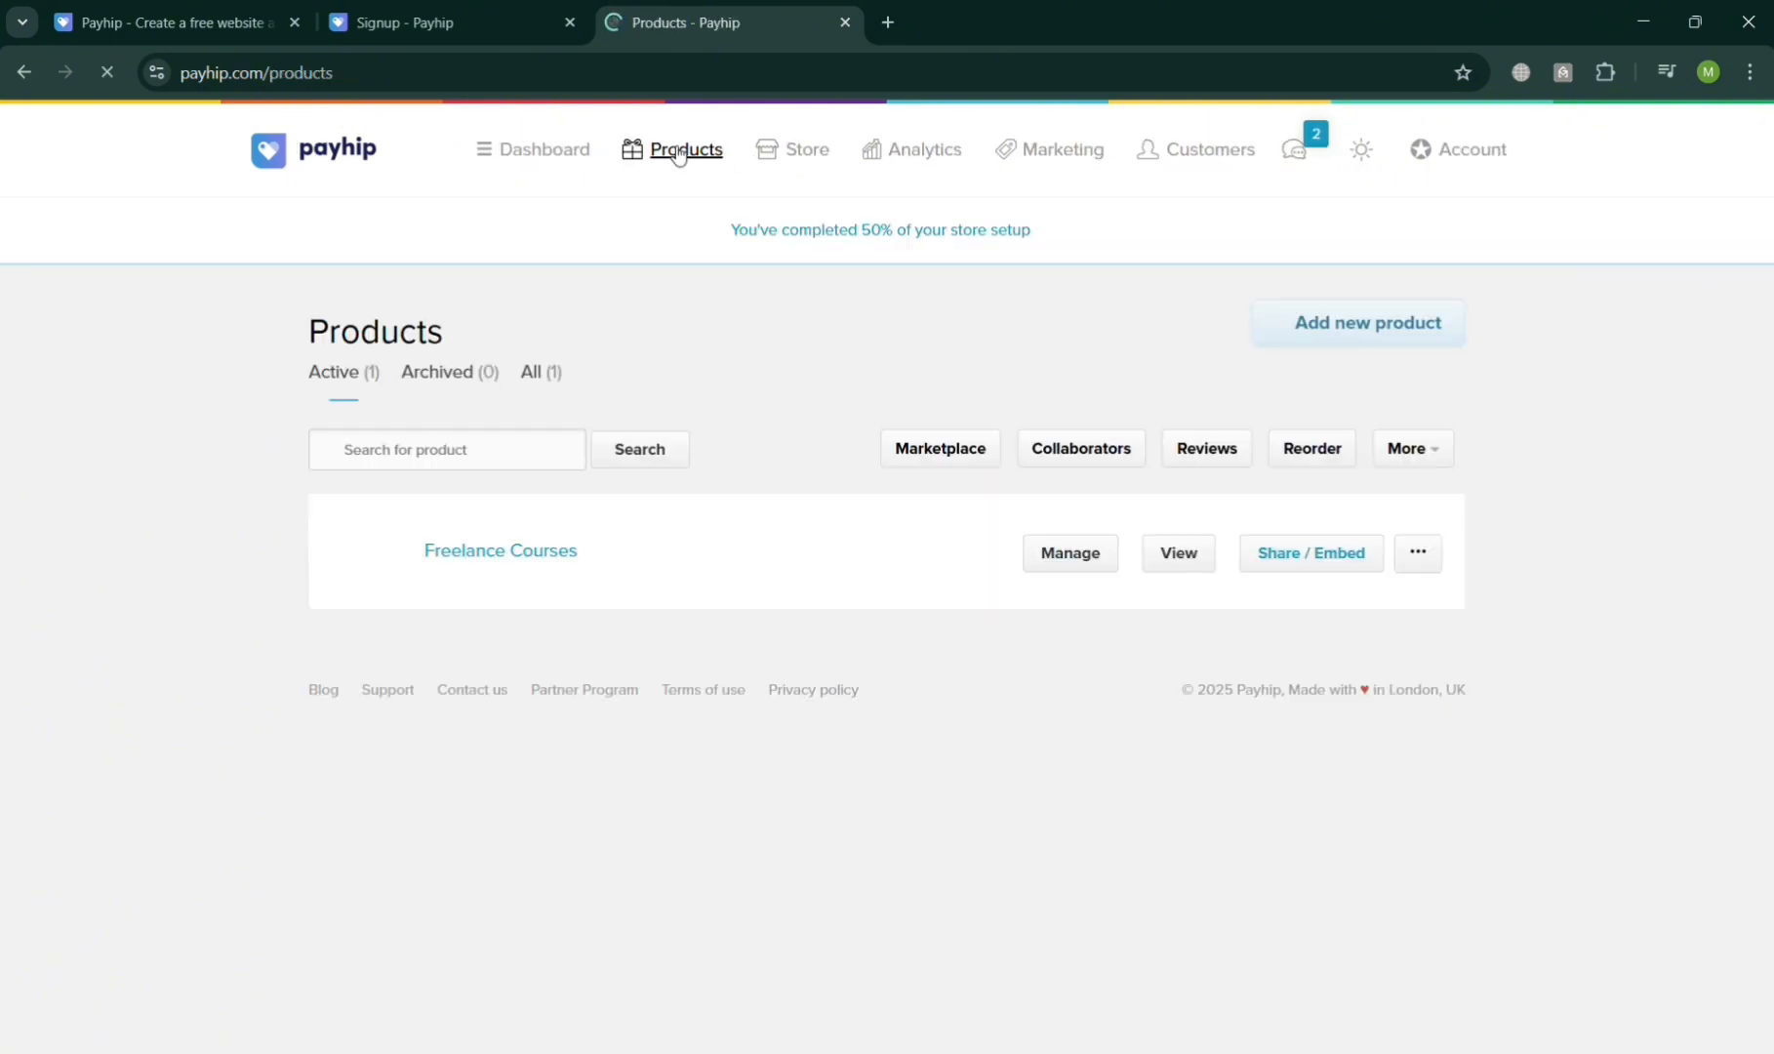
left_click(1339, 336)
scroll(788, 515, "down", 2)
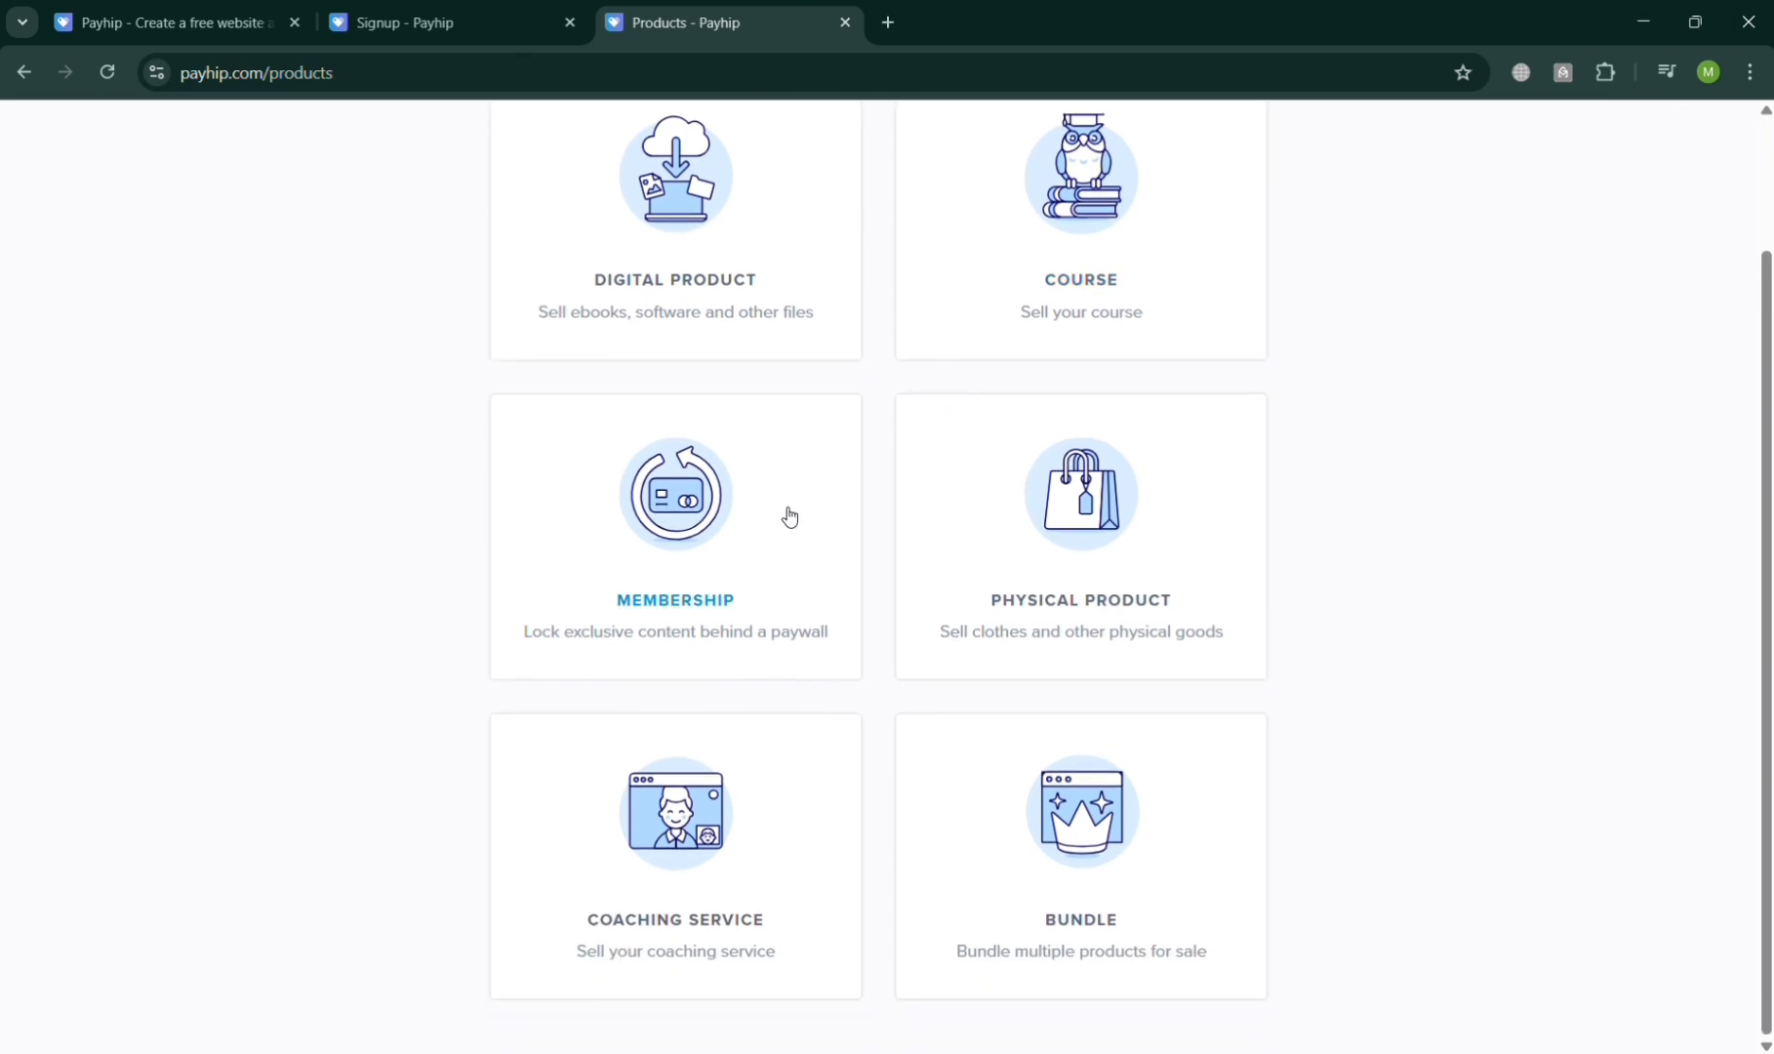
scroll(1105, 634, "up", 2)
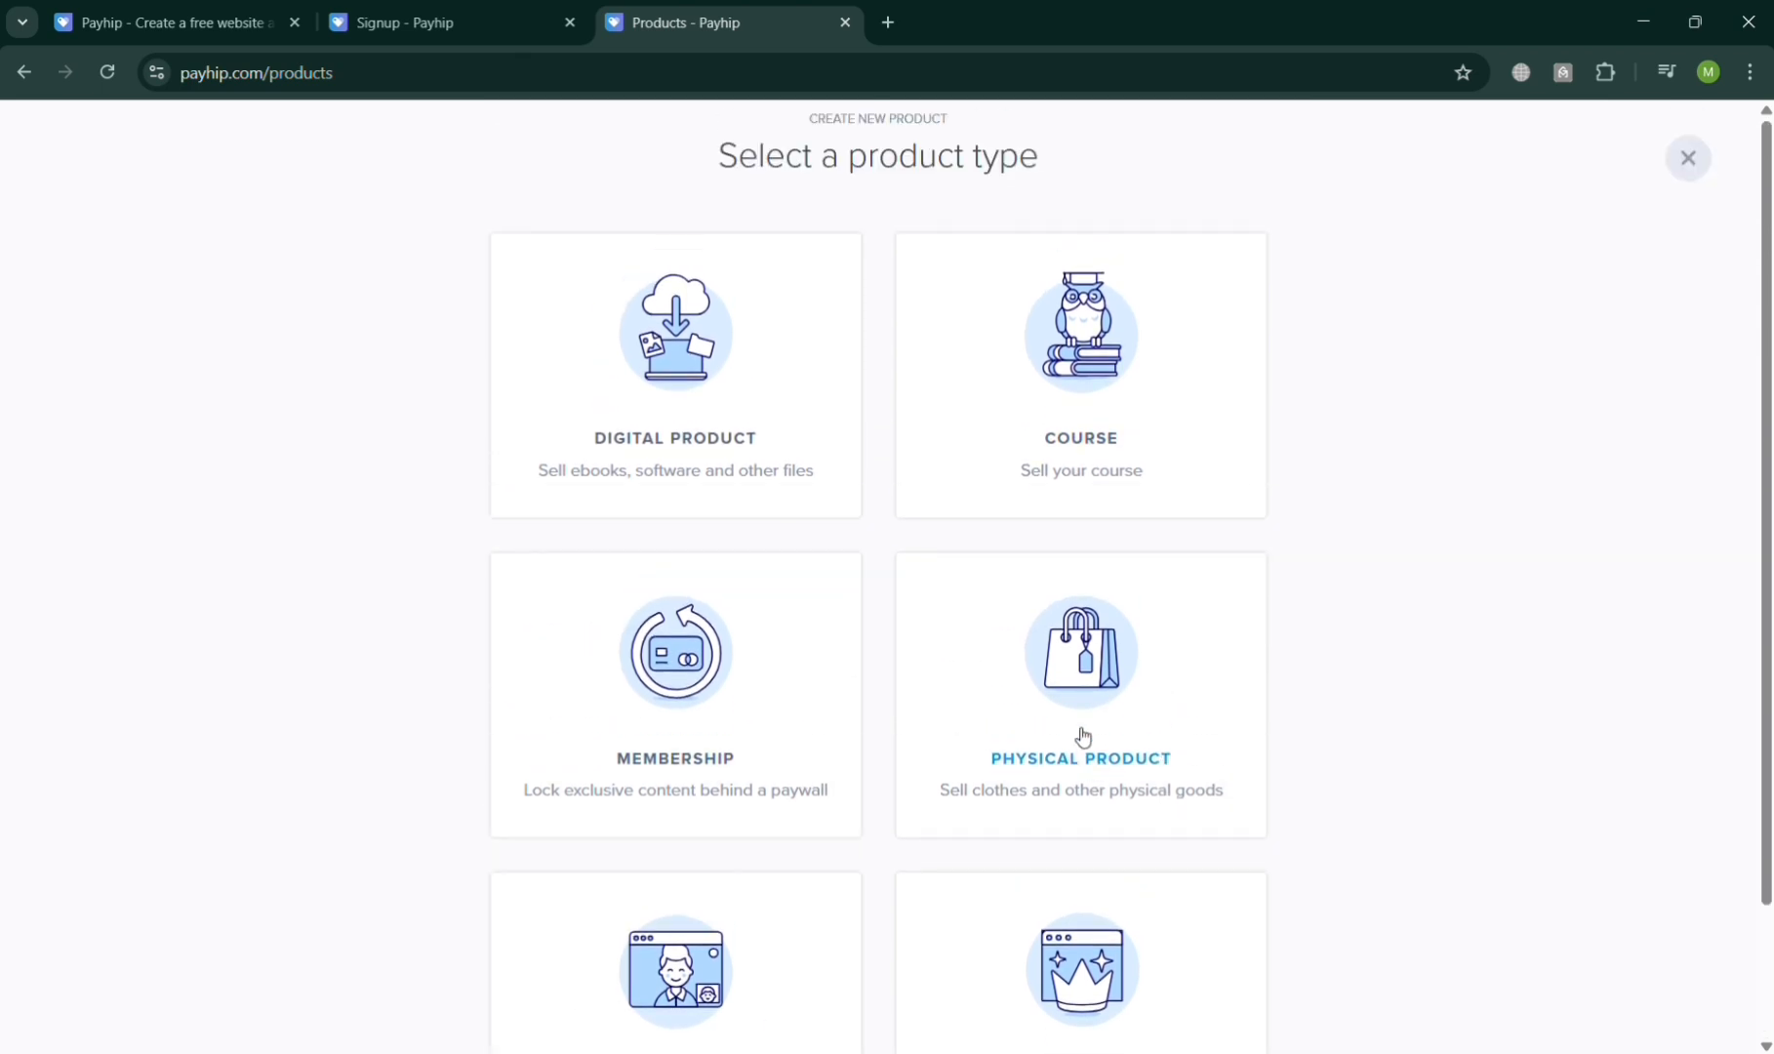
left_click(1127, 687)
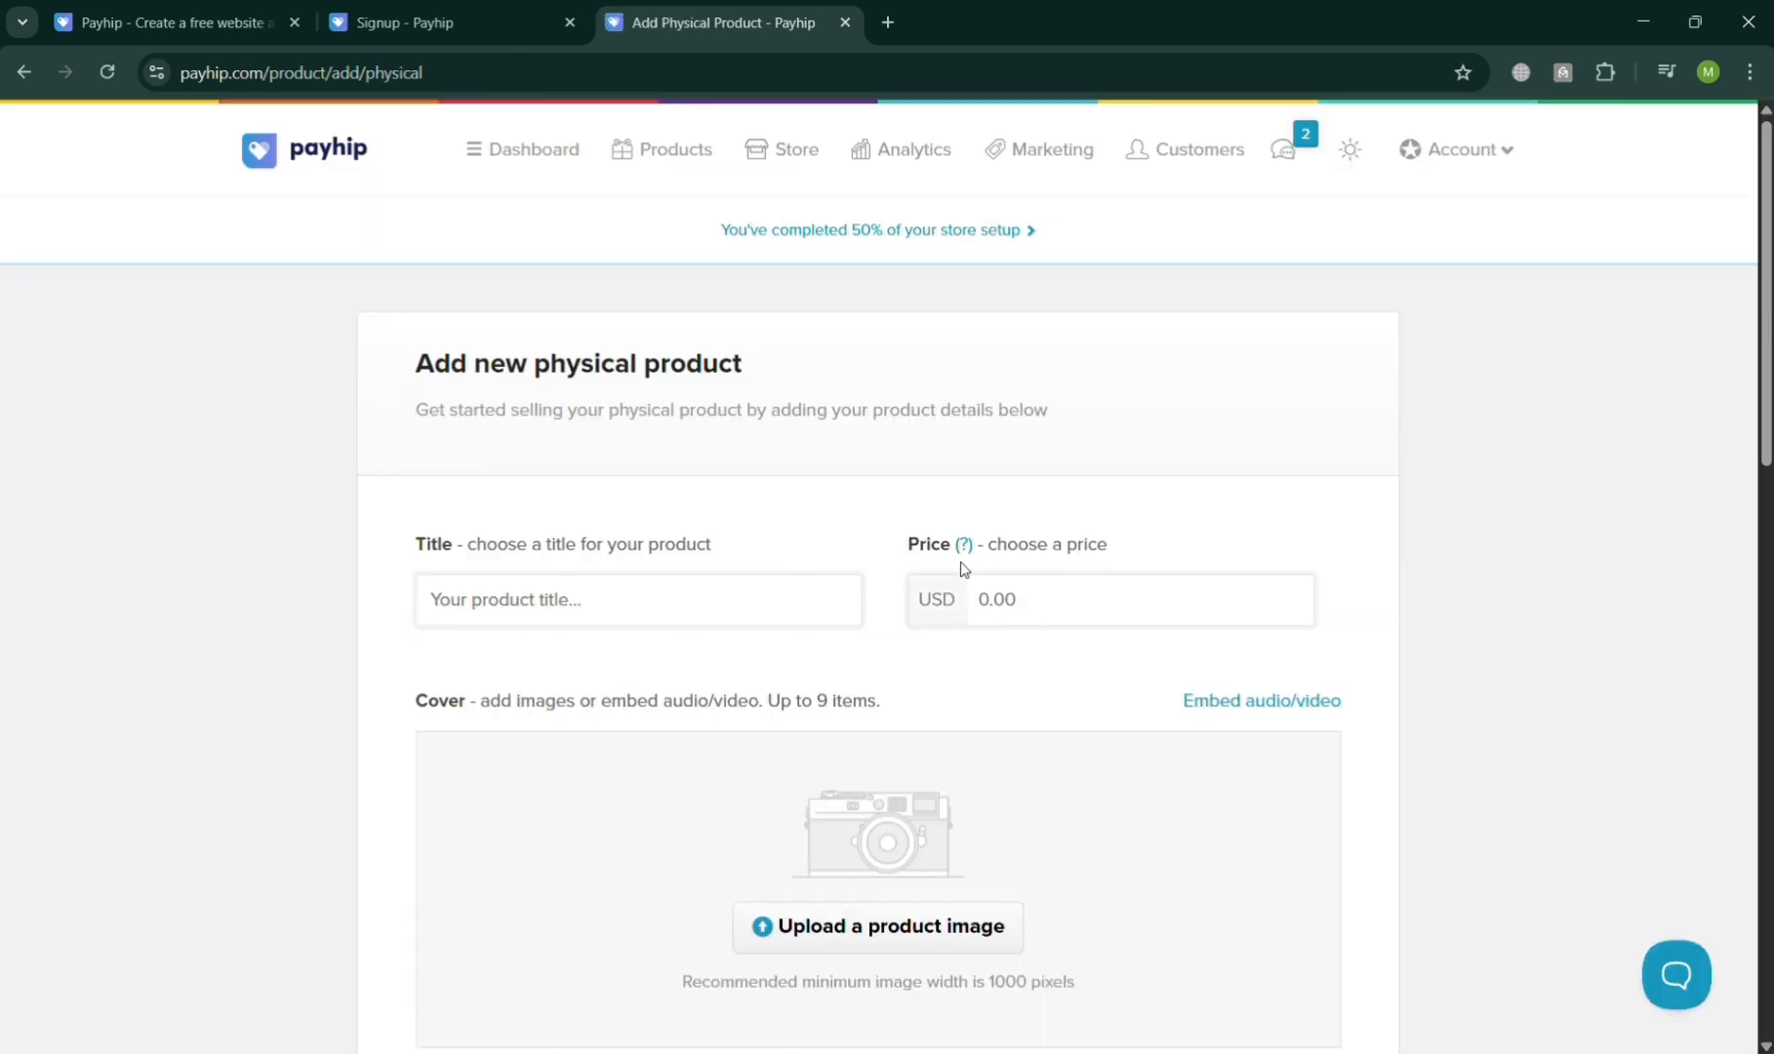
- Fill in the title Iphone 17 Pro Max and the price 1200 USD, and upload the phone's cover image
scroll(1126, 830, "down", 2)
left_click(960, 689)
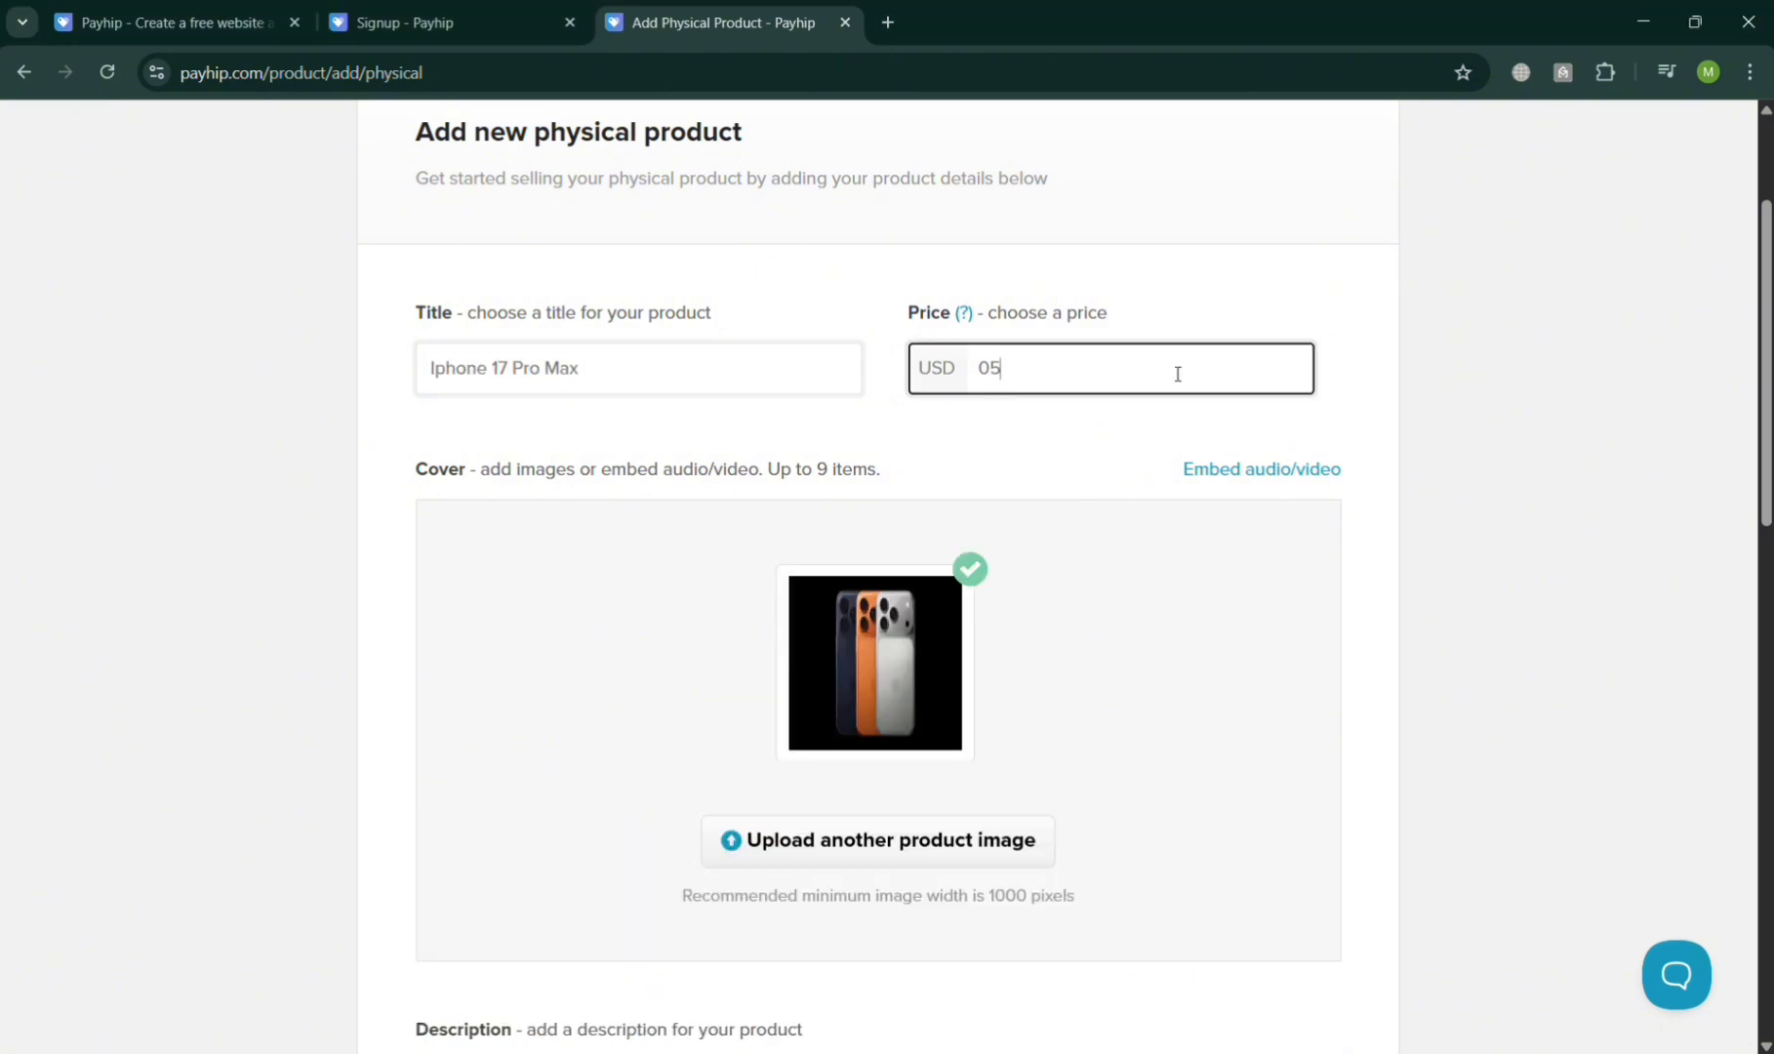
type("50")
key("BackSpace")
type("1200")
left_click(1161, 444)
- Enter the product description "Limited Edition Iphone 17 Pro Max"
scroll(1121, 479, "down", 4)
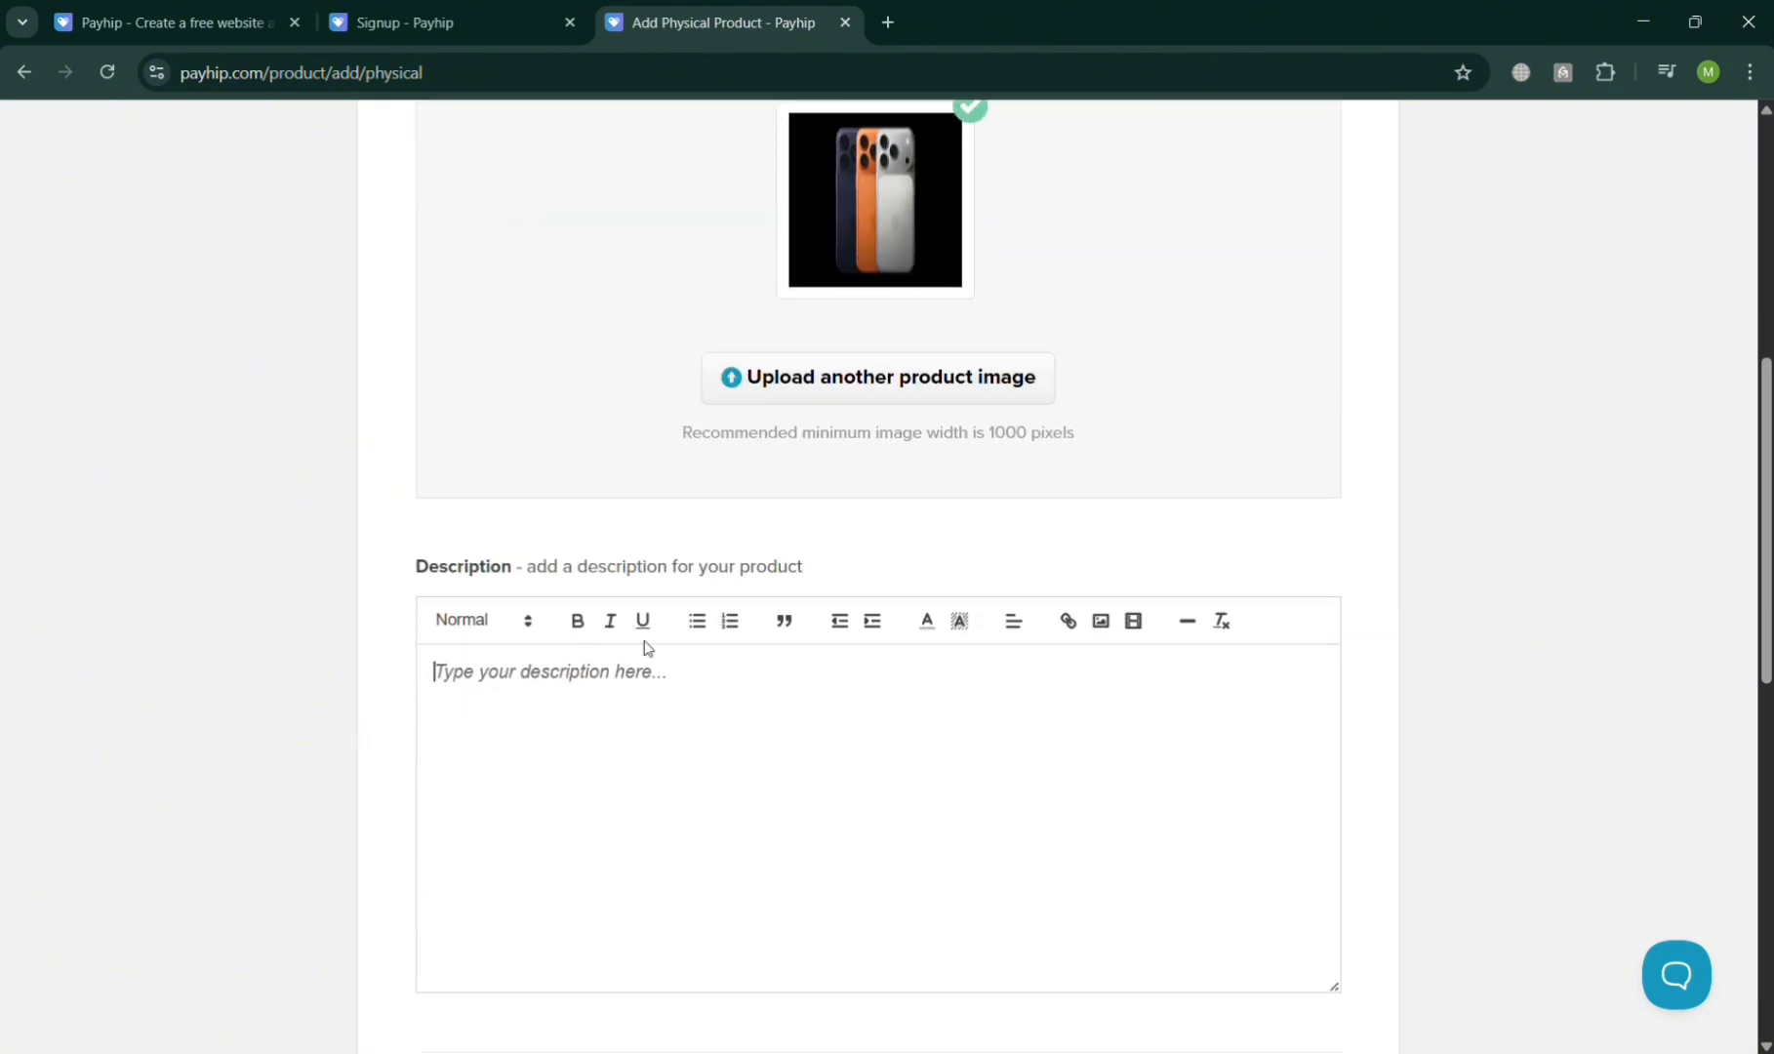
type("Limited Edition Ip")
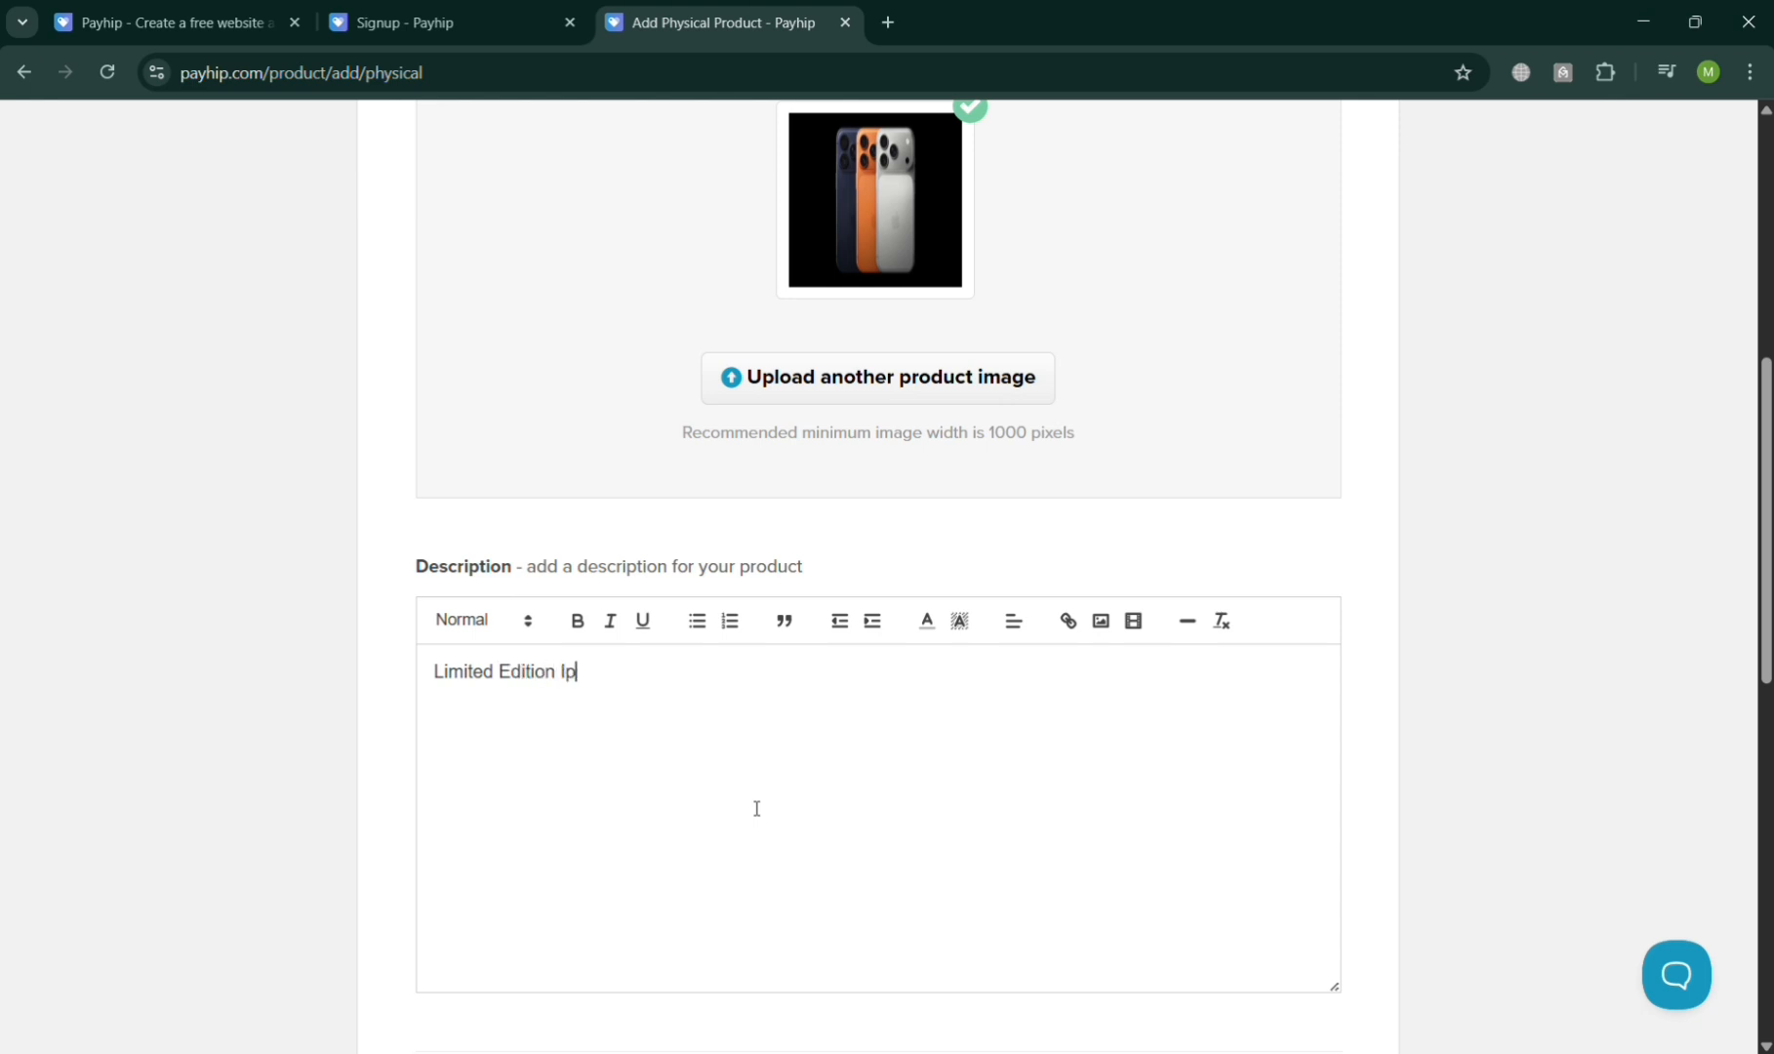
type("hone 17 Pro Max")
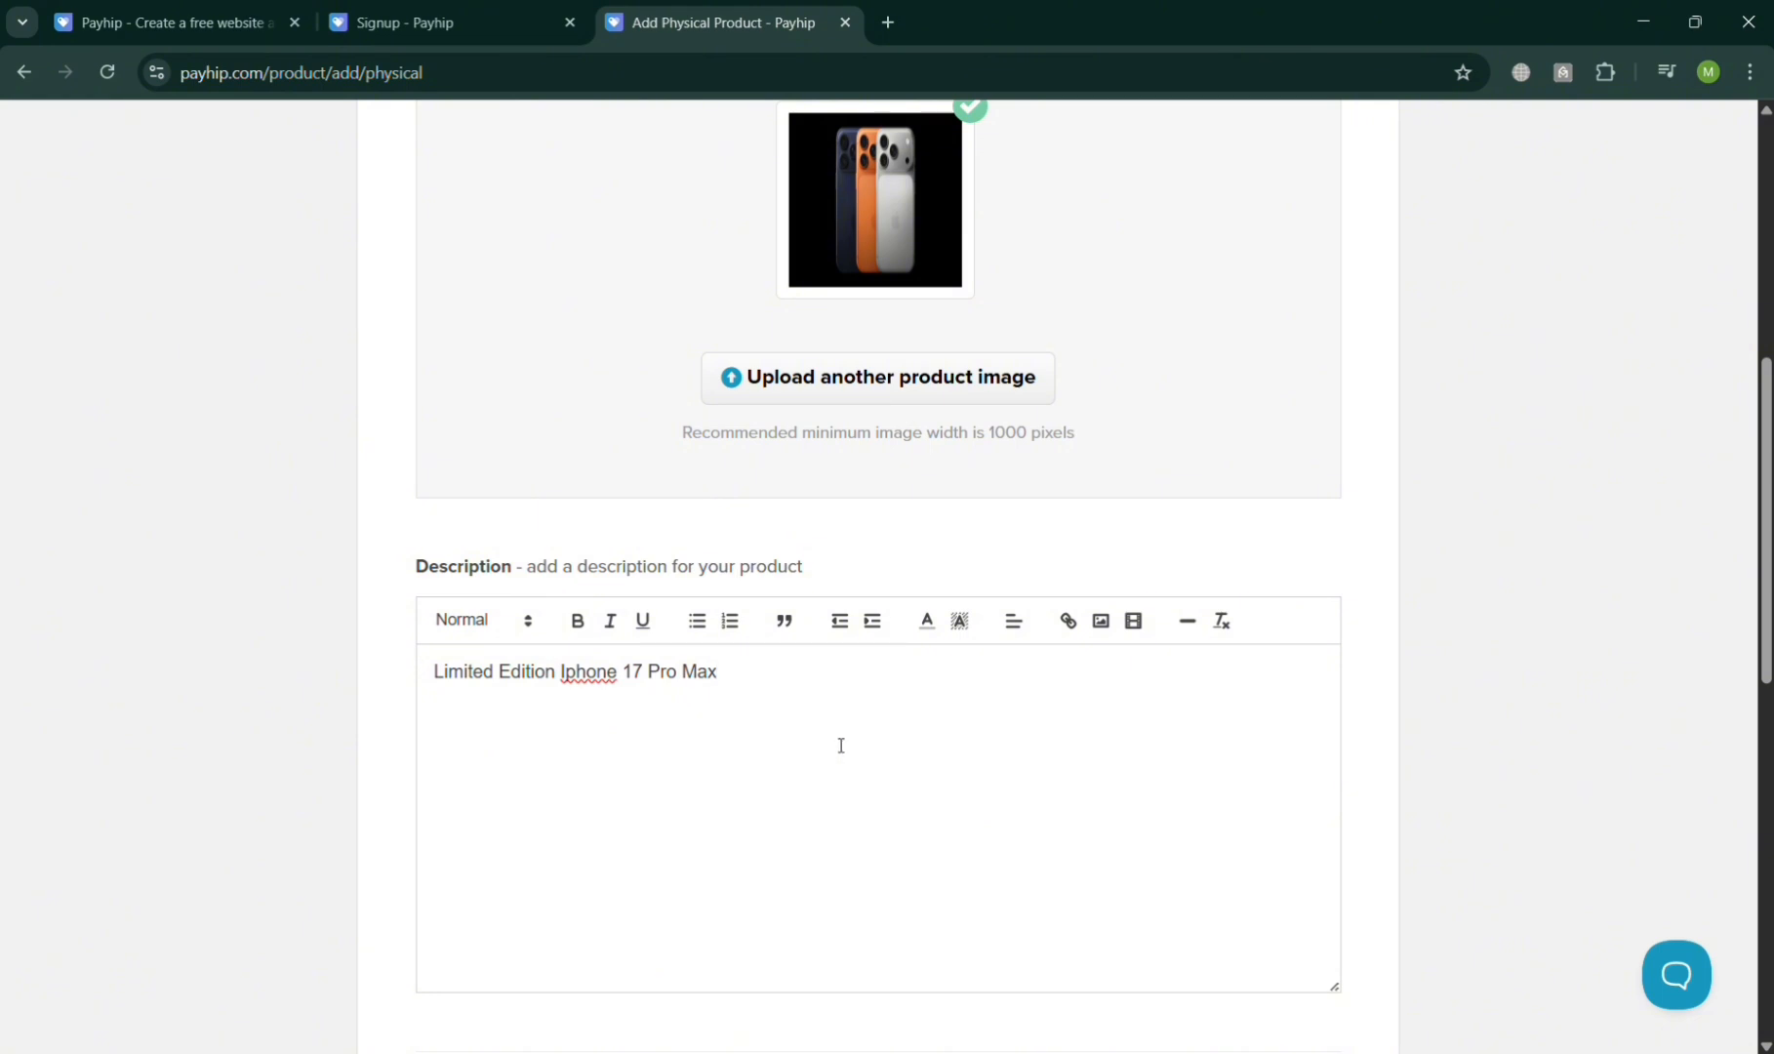
- Set the product's weight to 0.5 kg and enable inventory tracking with a stock of 99
scroll(841, 744, "down", 4)
scroll(820, 721, "down", 2)
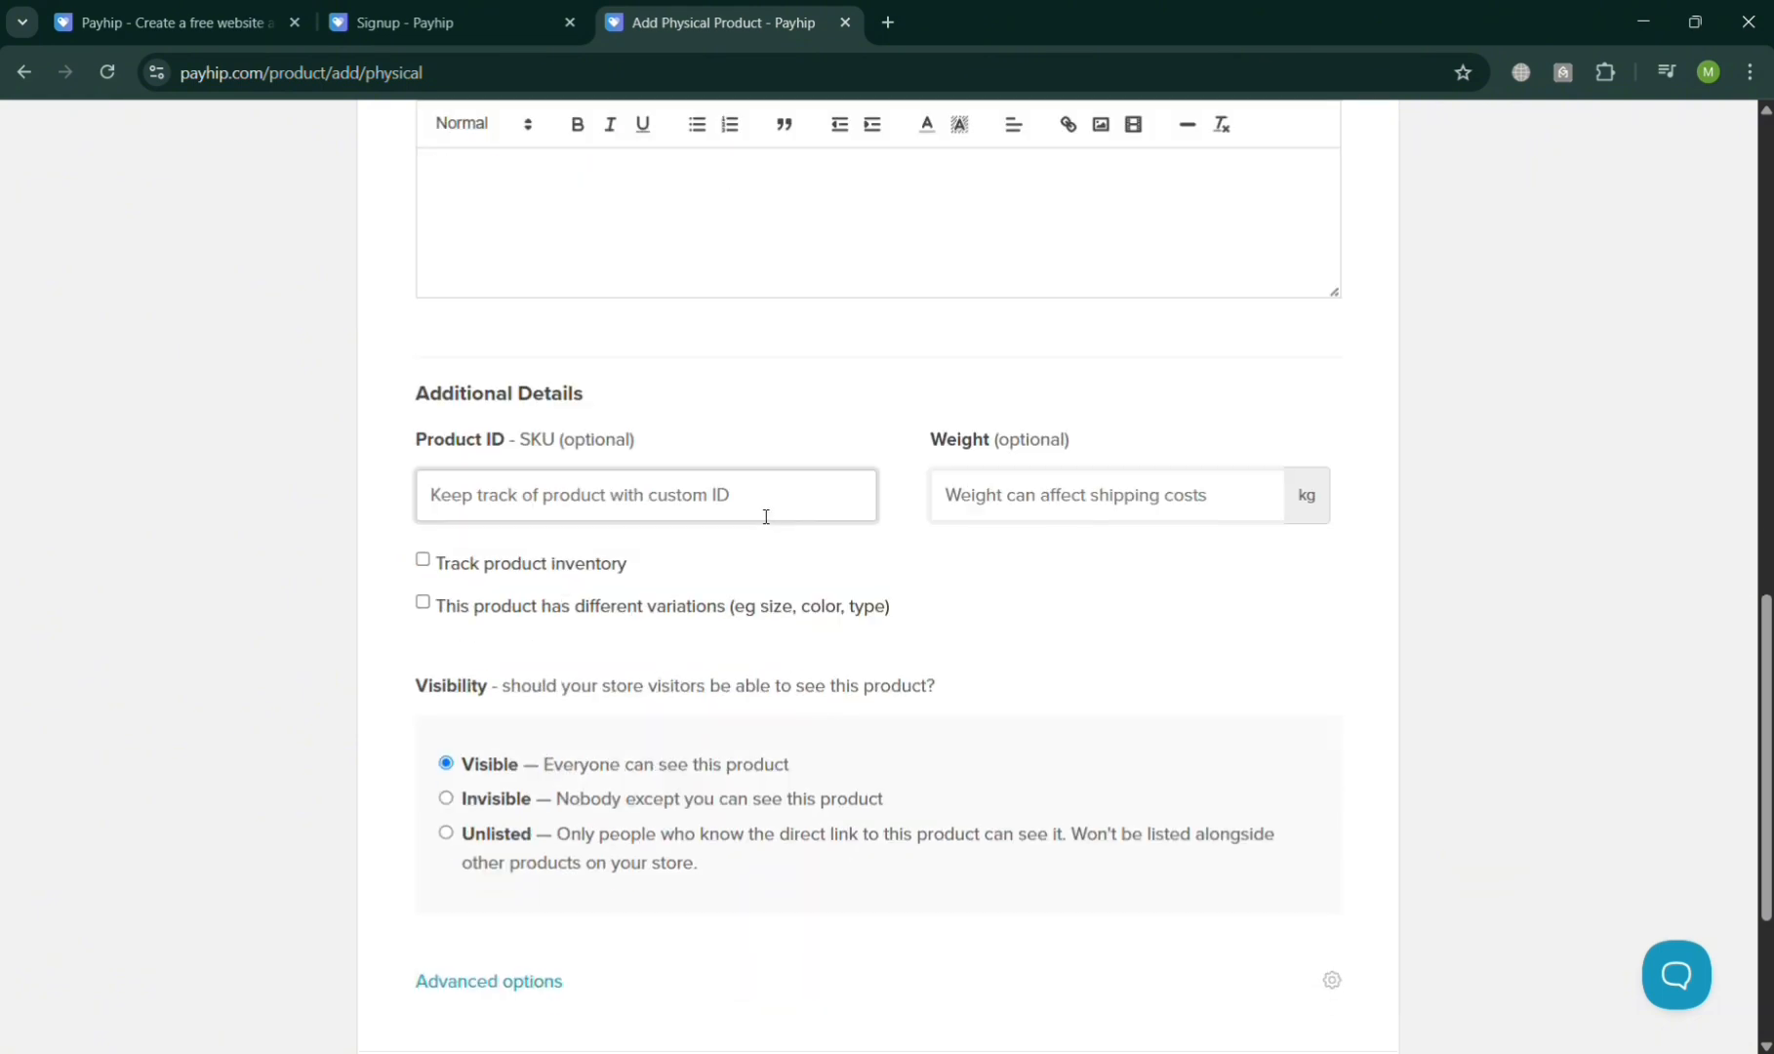
left_click(1257, 514)
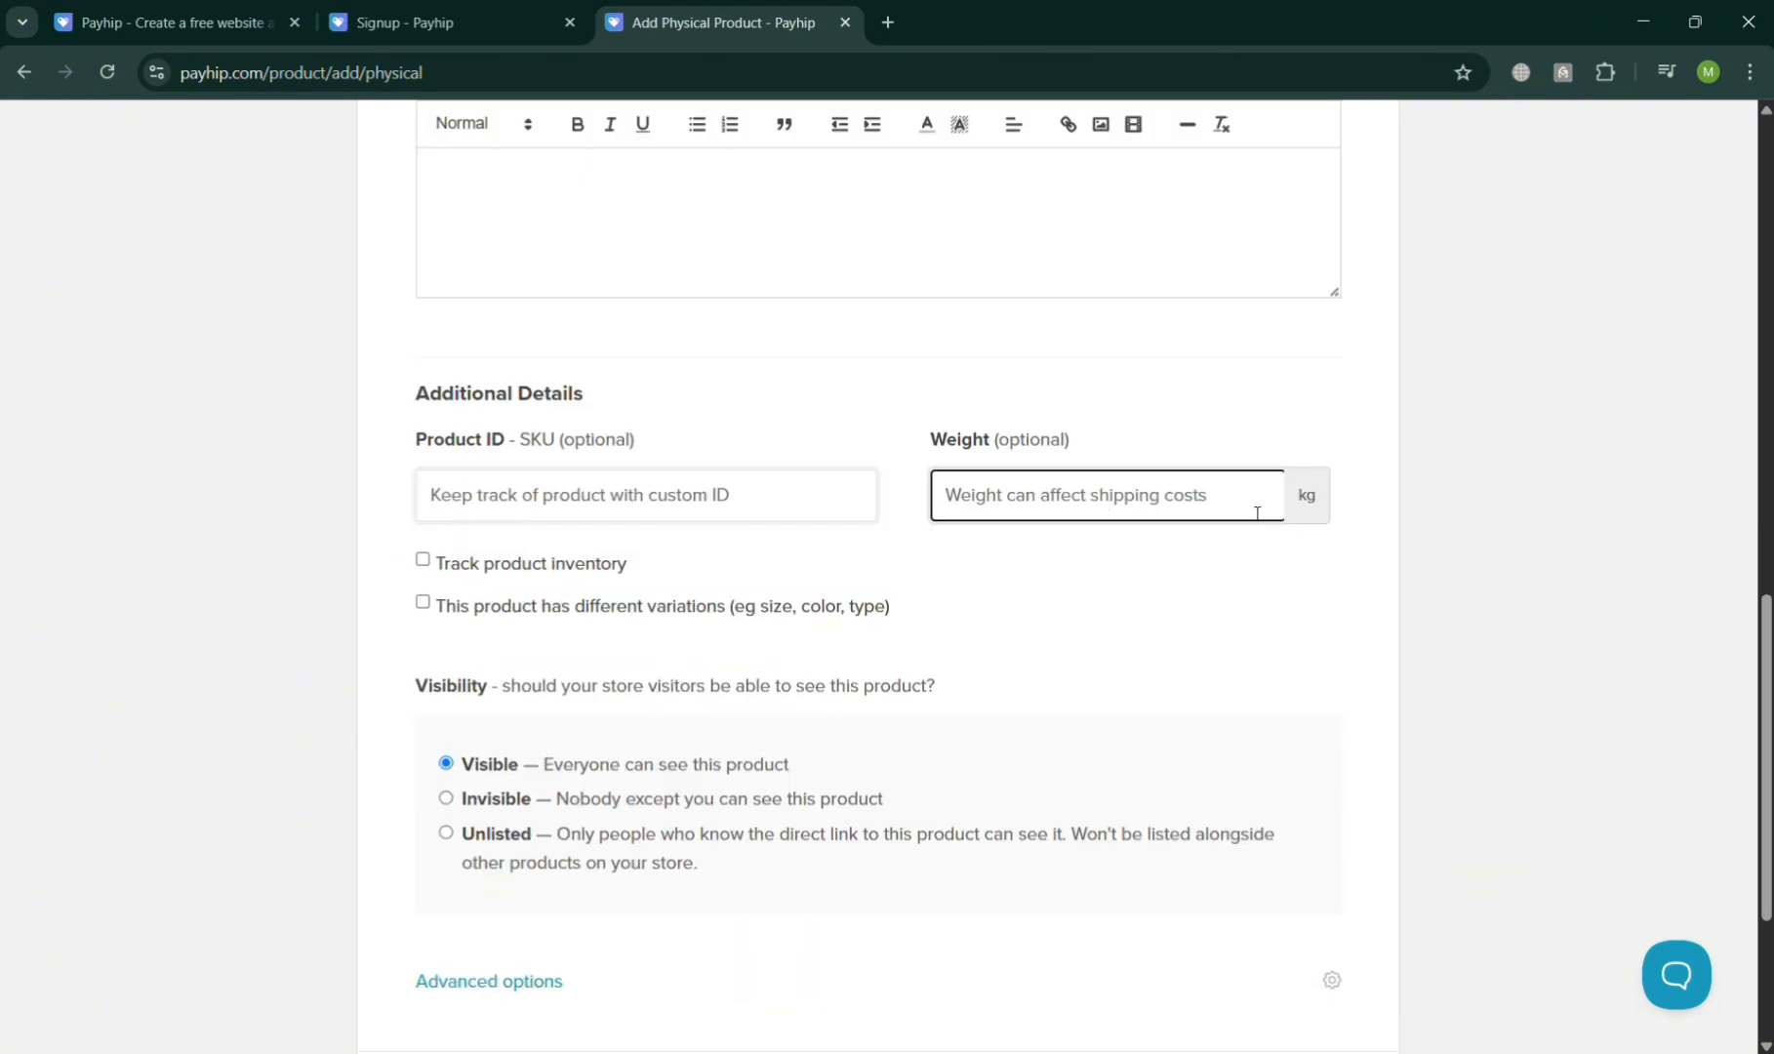
type("0.5")
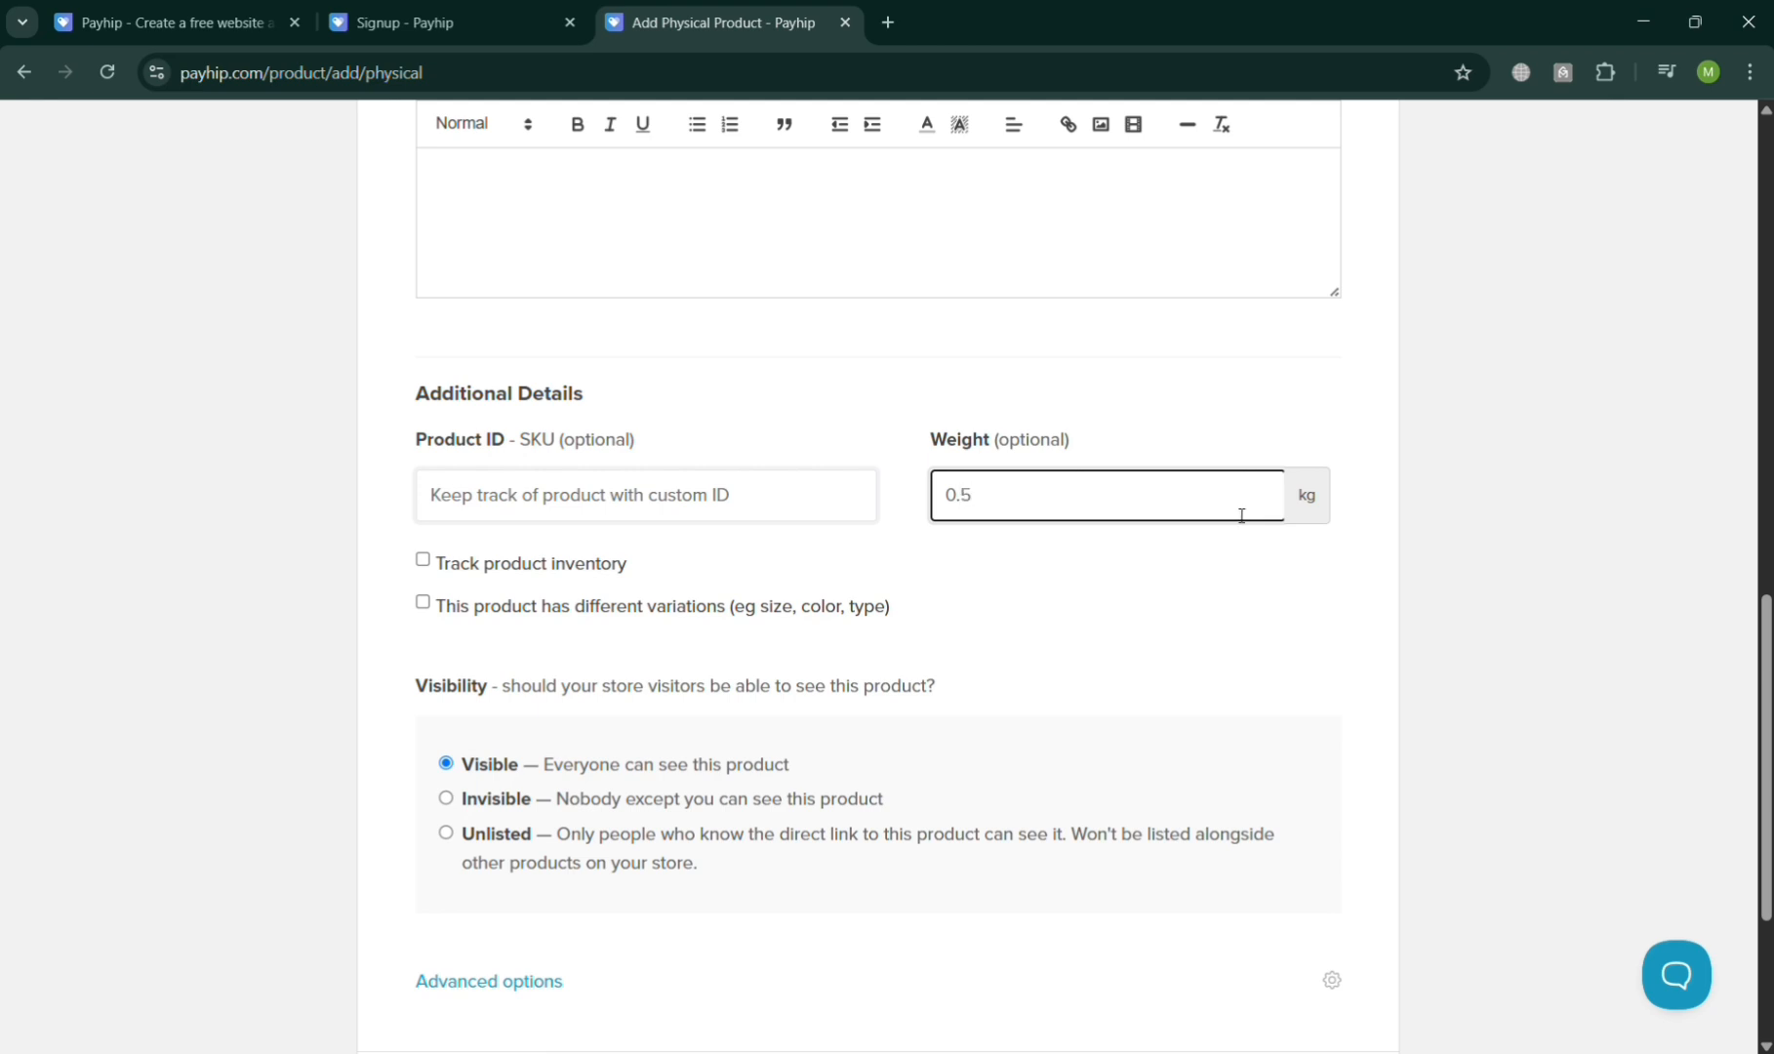
left_click(423, 560)
left_click(494, 641)
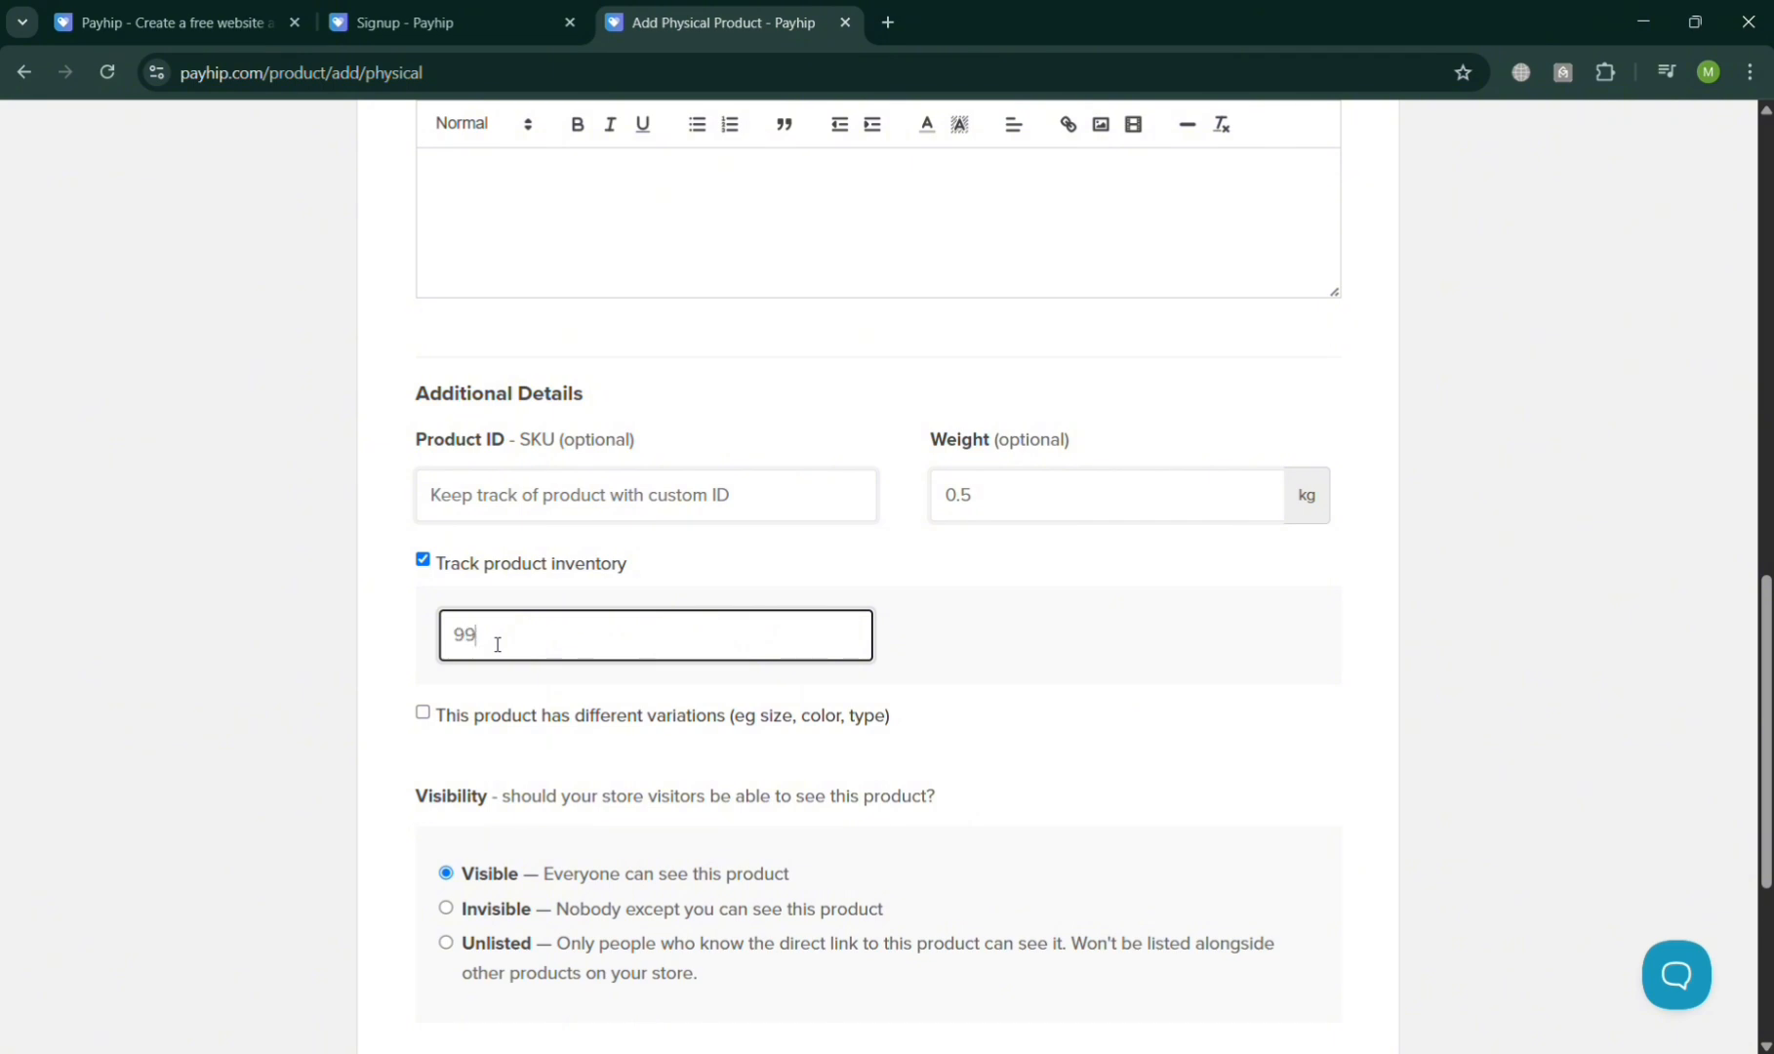
- Enable product variations and add a product option named Orange without choices
left_click(422, 713)
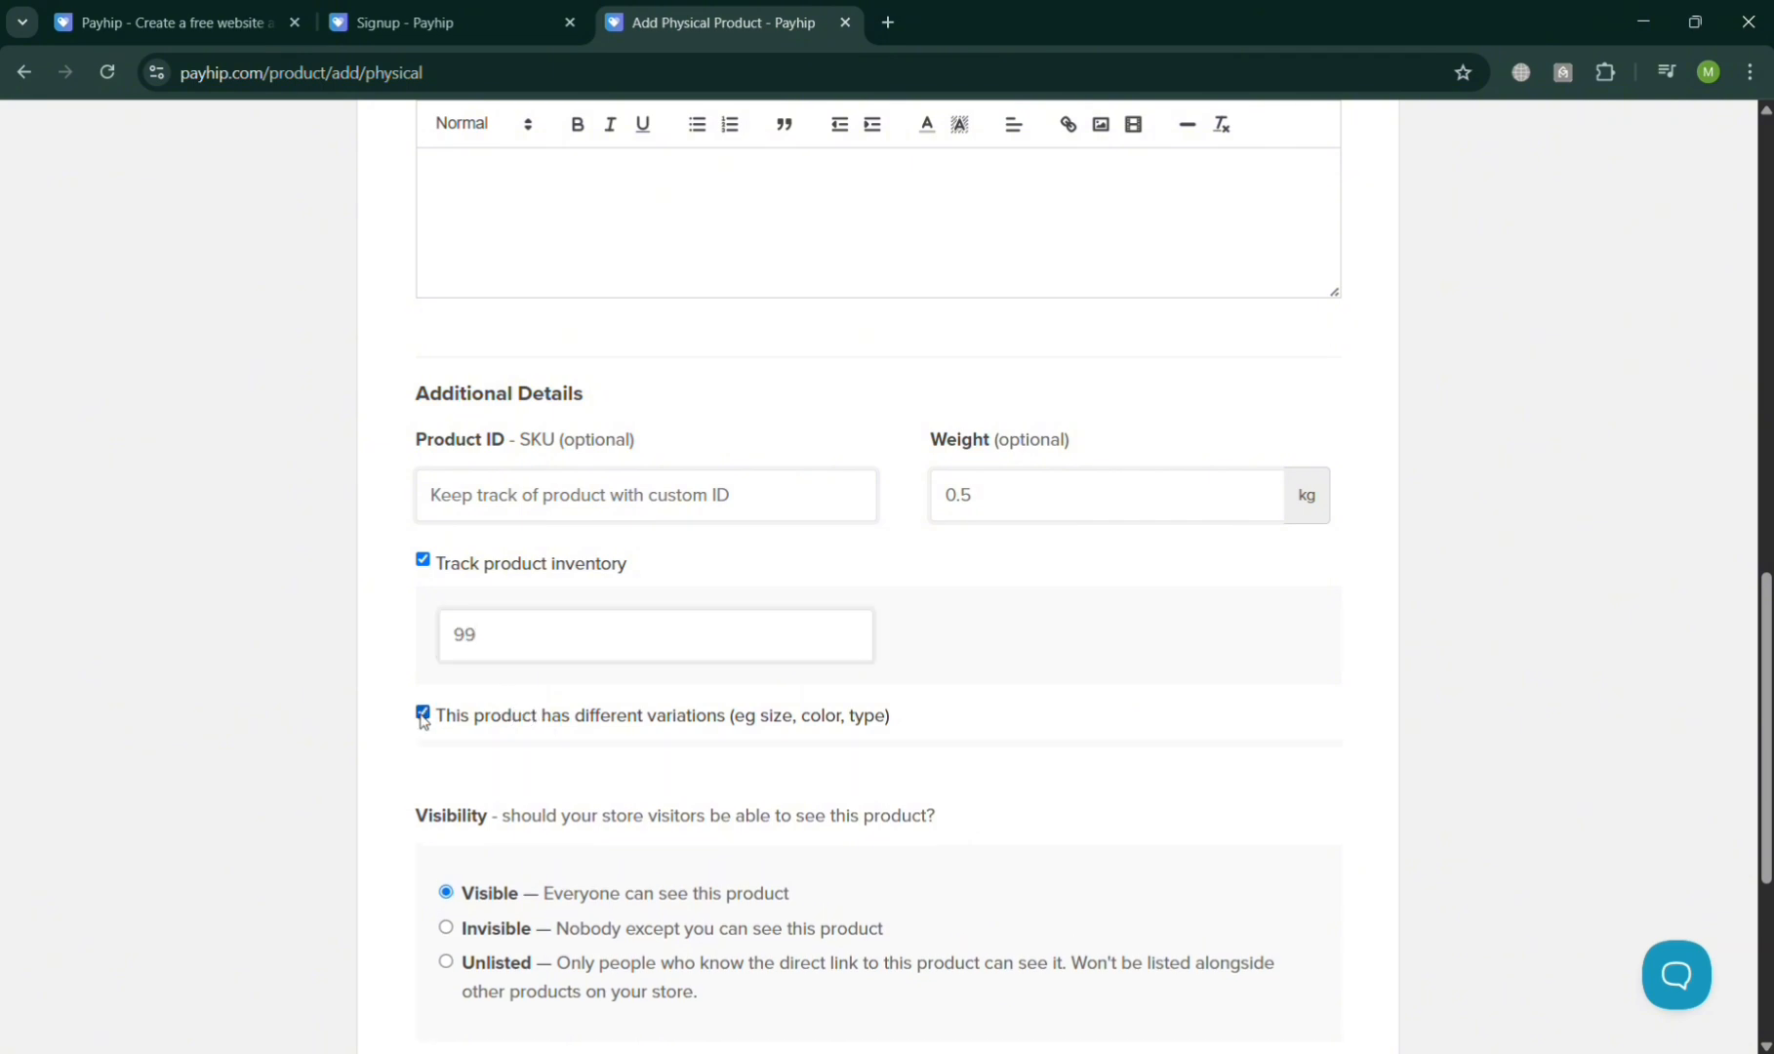
left_click(866, 809)
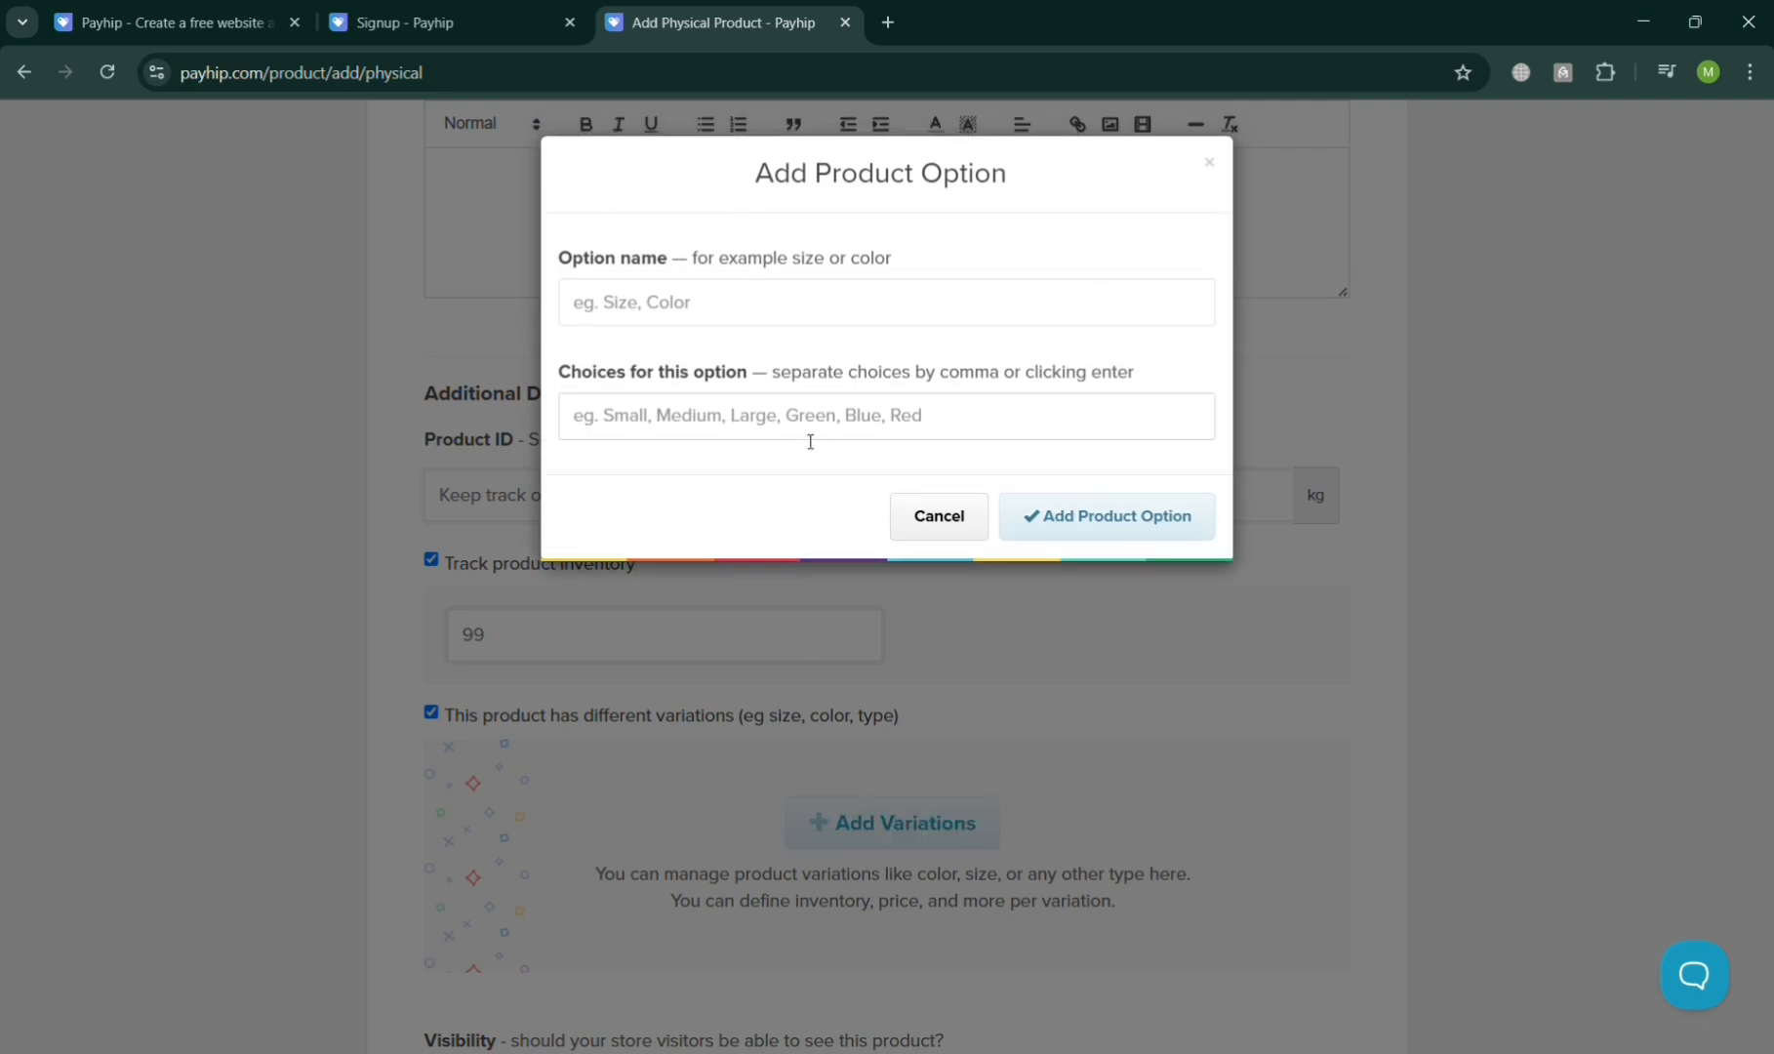
left_click(710, 322)
type("O")
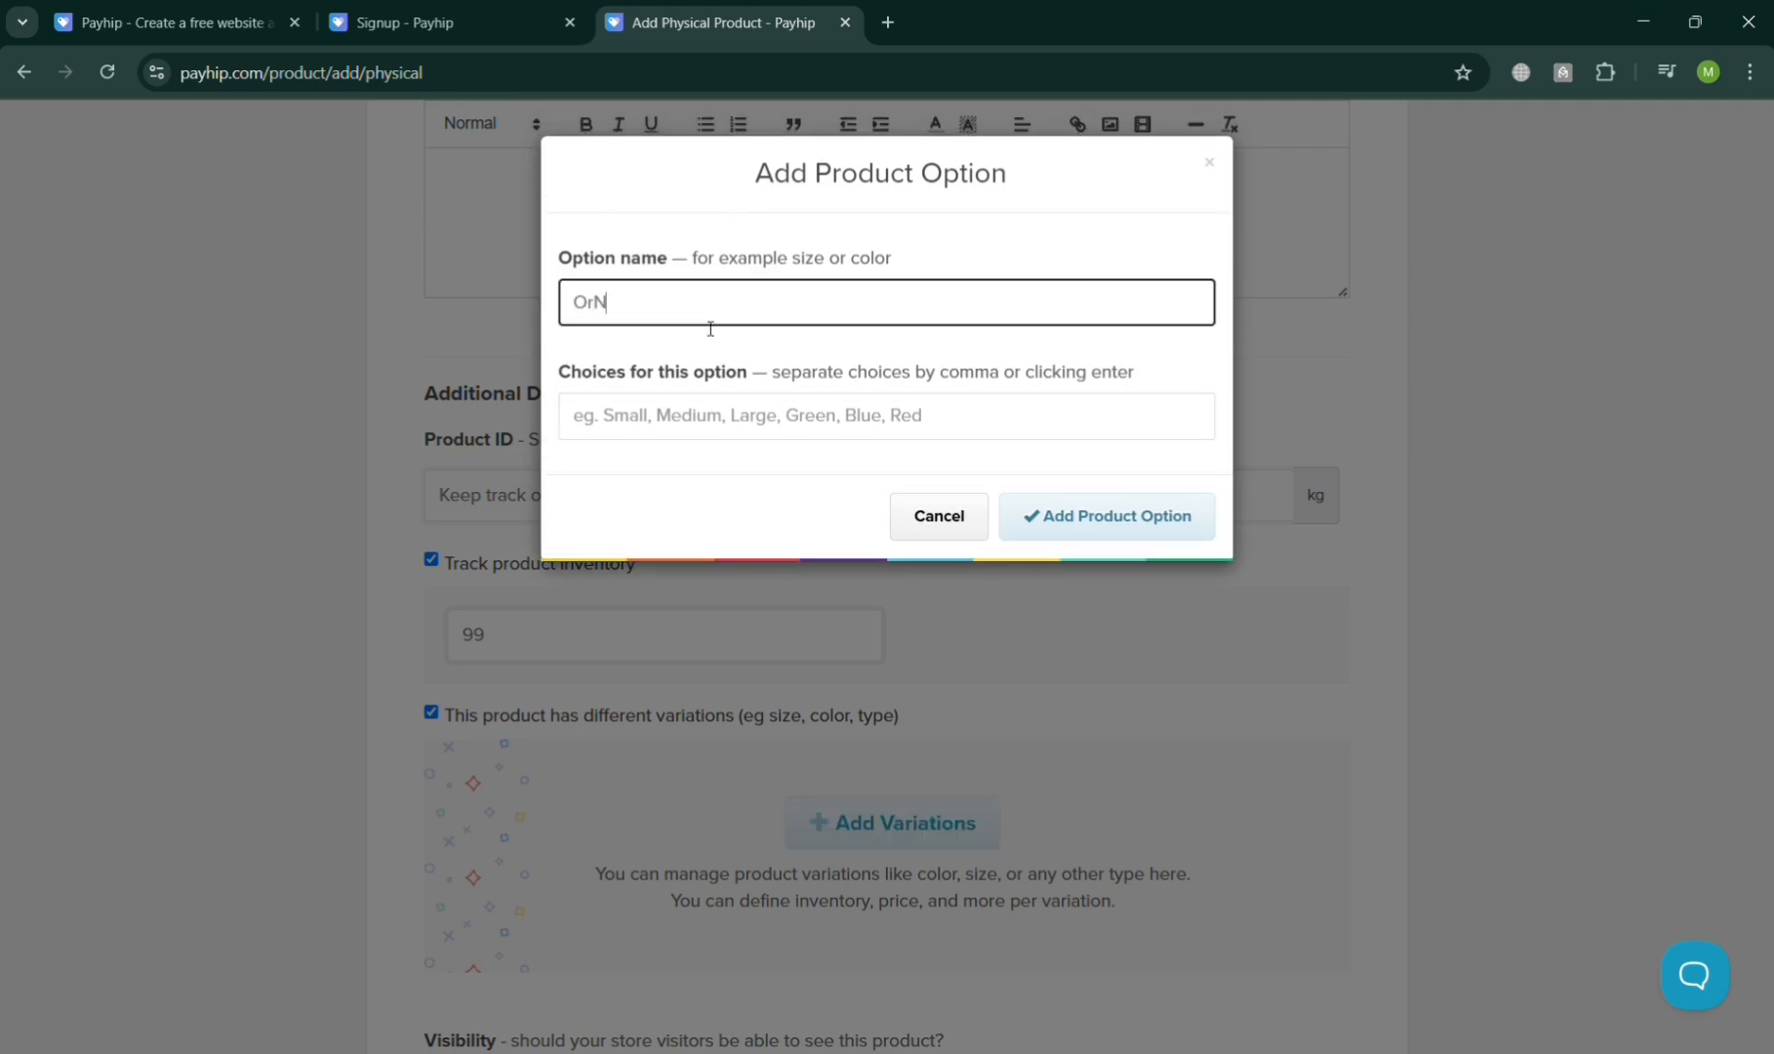
type("range")
left_click(1081, 517)
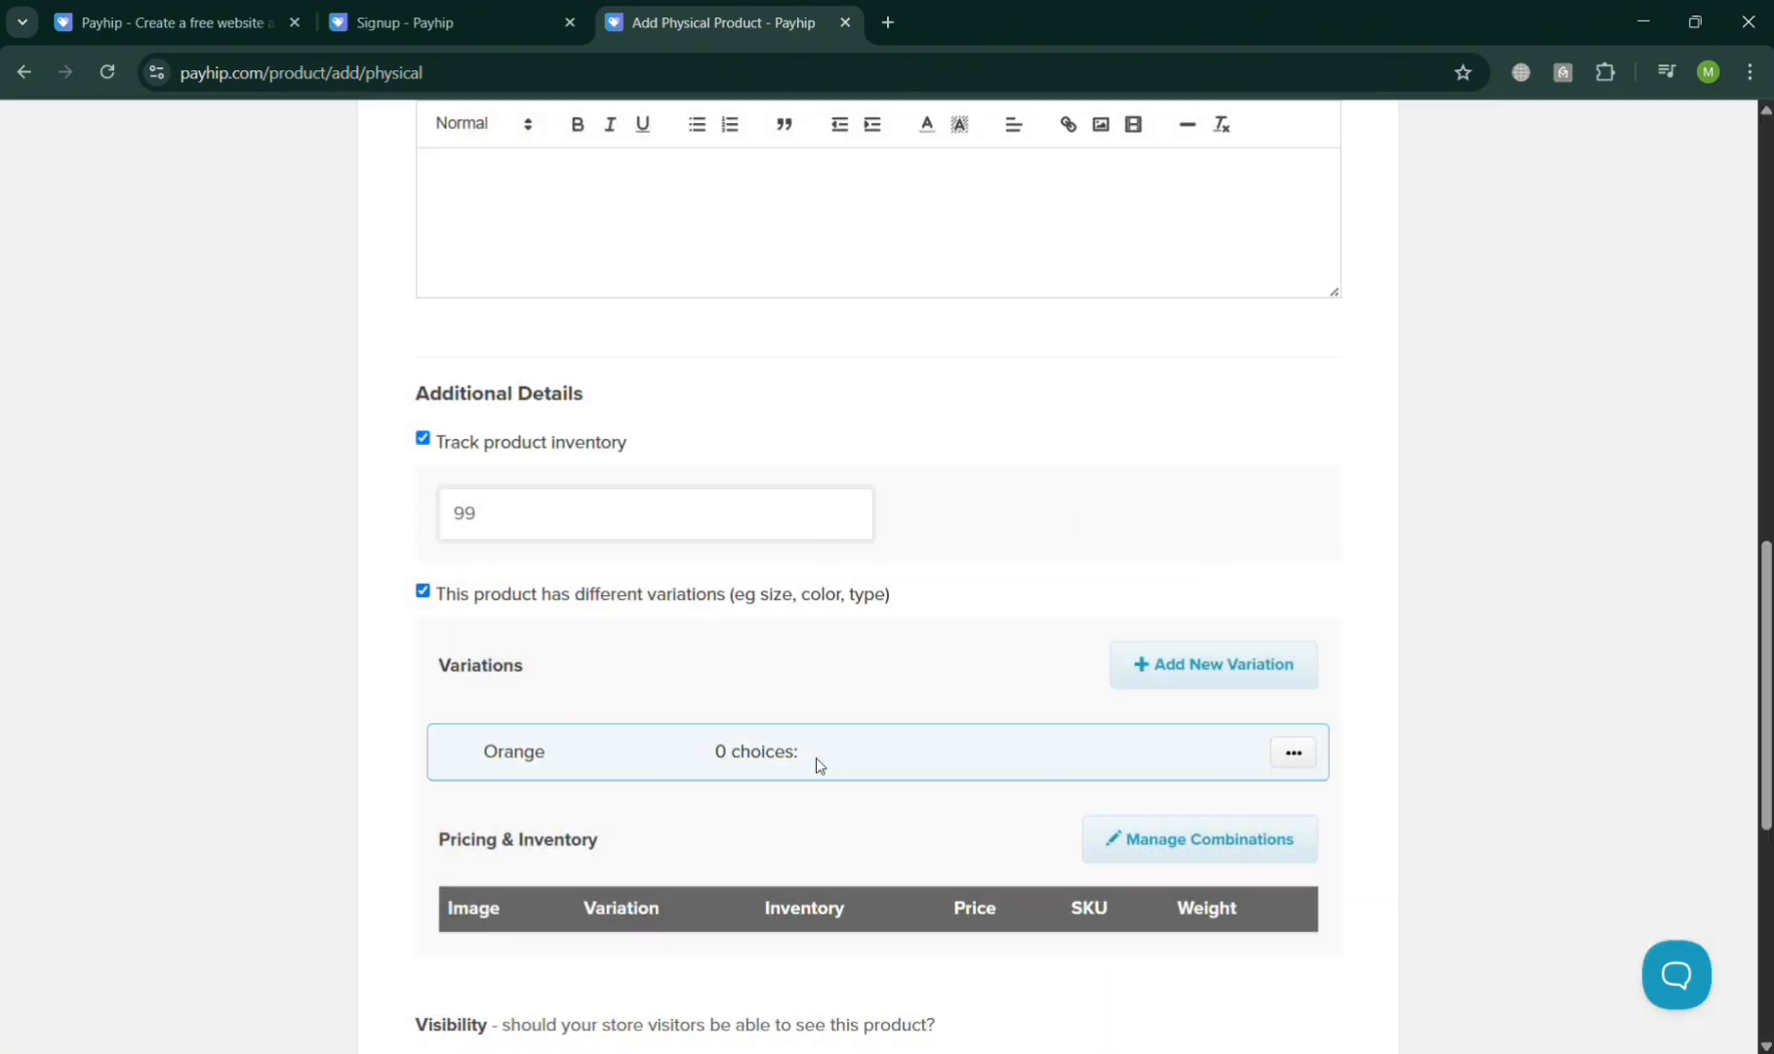
- Add a second product option named Silver to the variations
left_click(1201, 675)
left_click(679, 301)
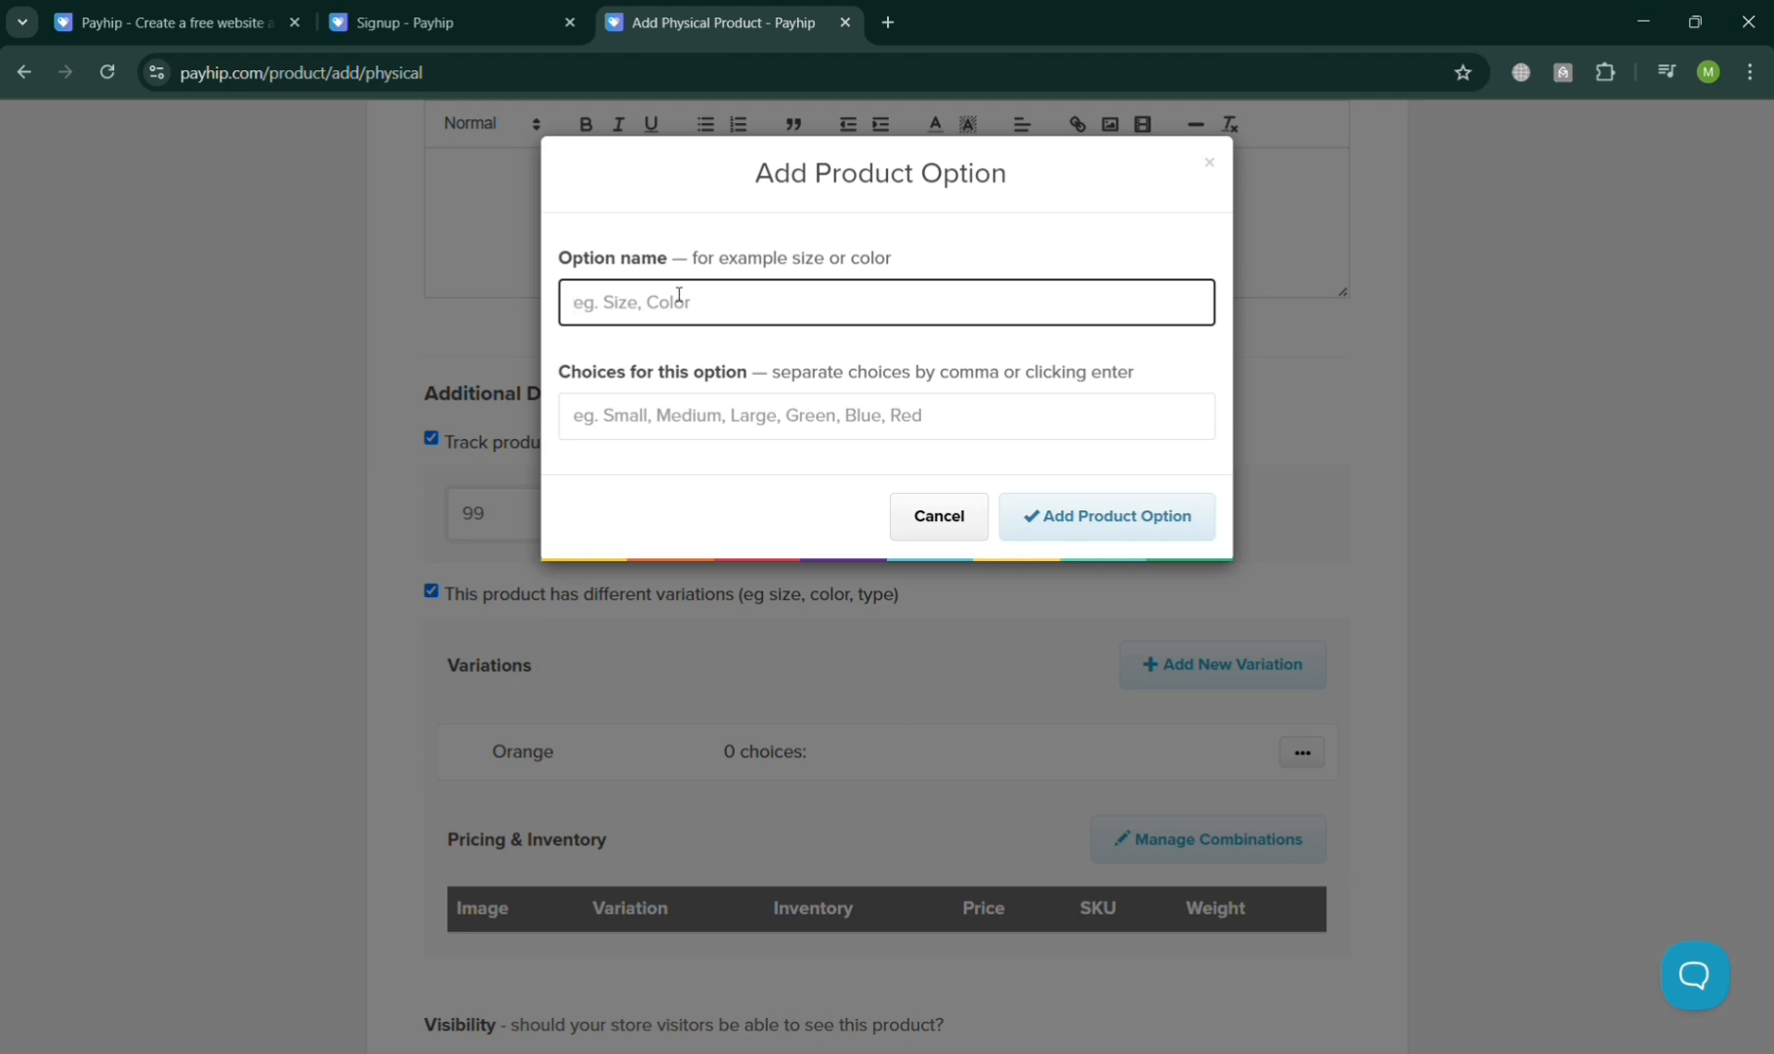
type("Silver")
left_click(1118, 516)
- Add a third product option named Midnight Black to the variations
left_click(1258, 662)
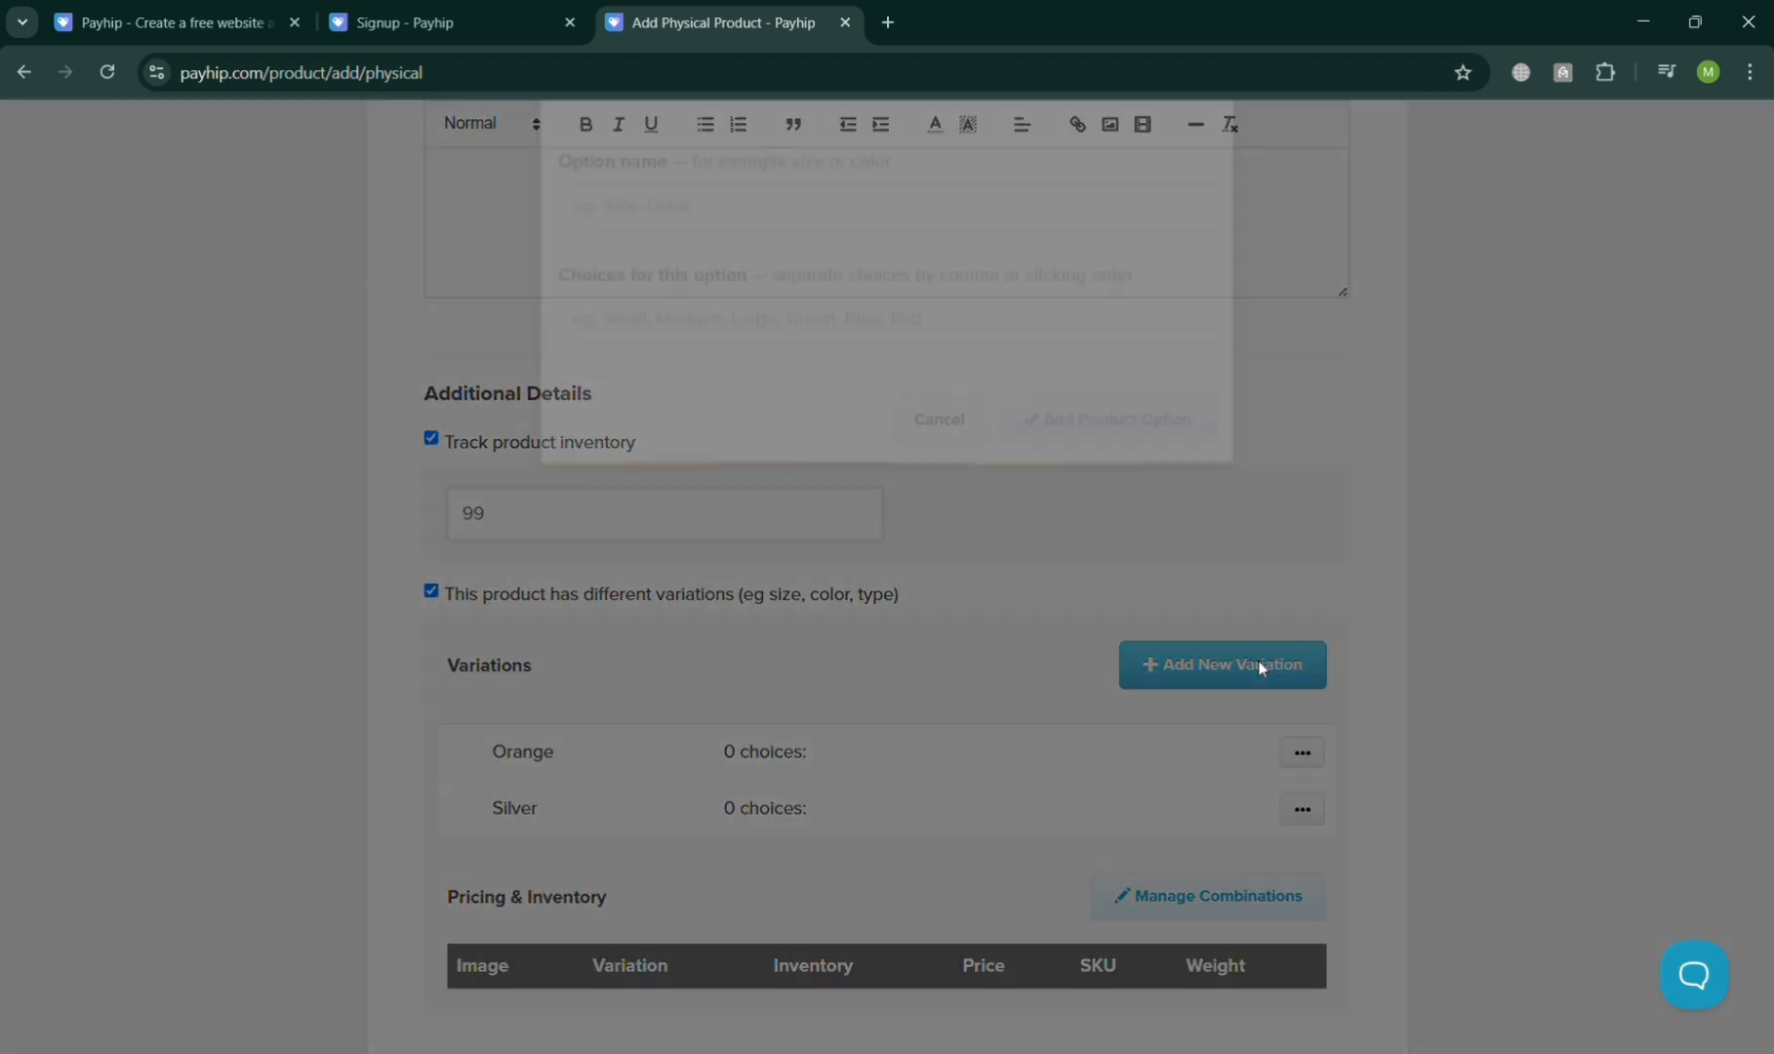
left_click(799, 322)
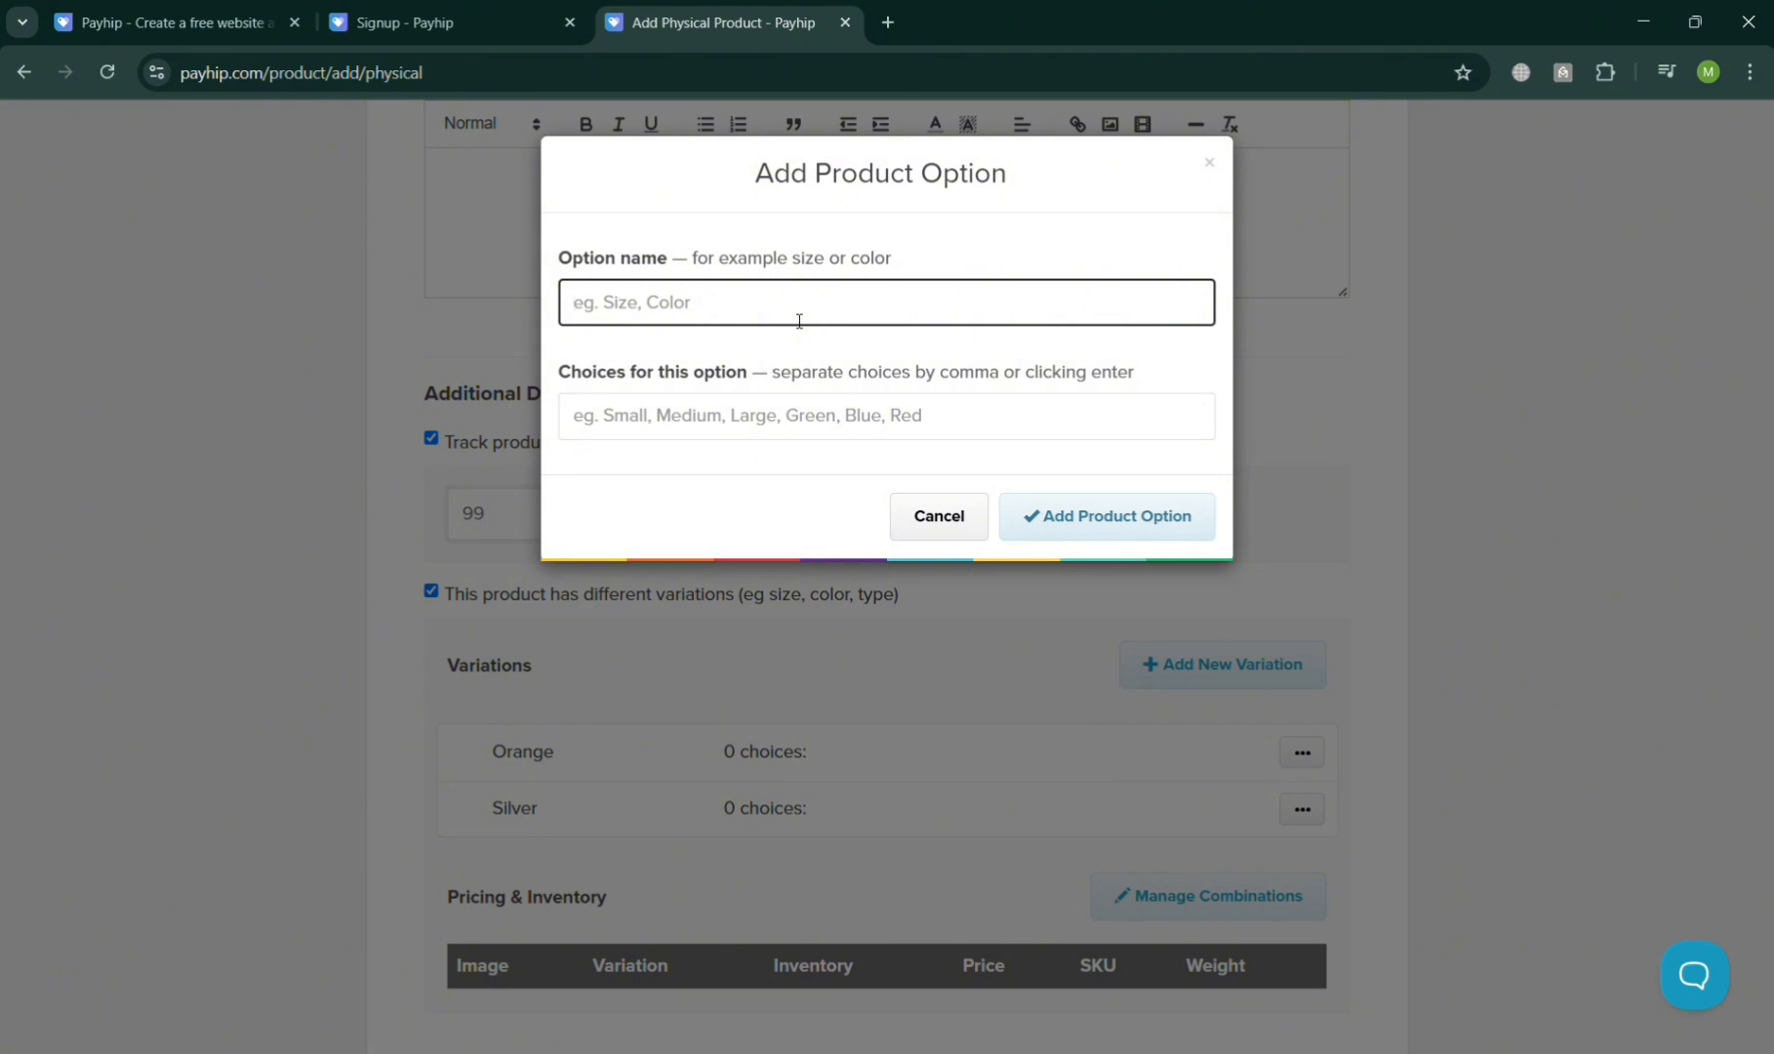
type("Midnight Black")
left_click(1071, 516)
- Submit the completed physical product form to add the product to the store, keeping its visibility as Visible
scroll(1002, 578, "down", 8)
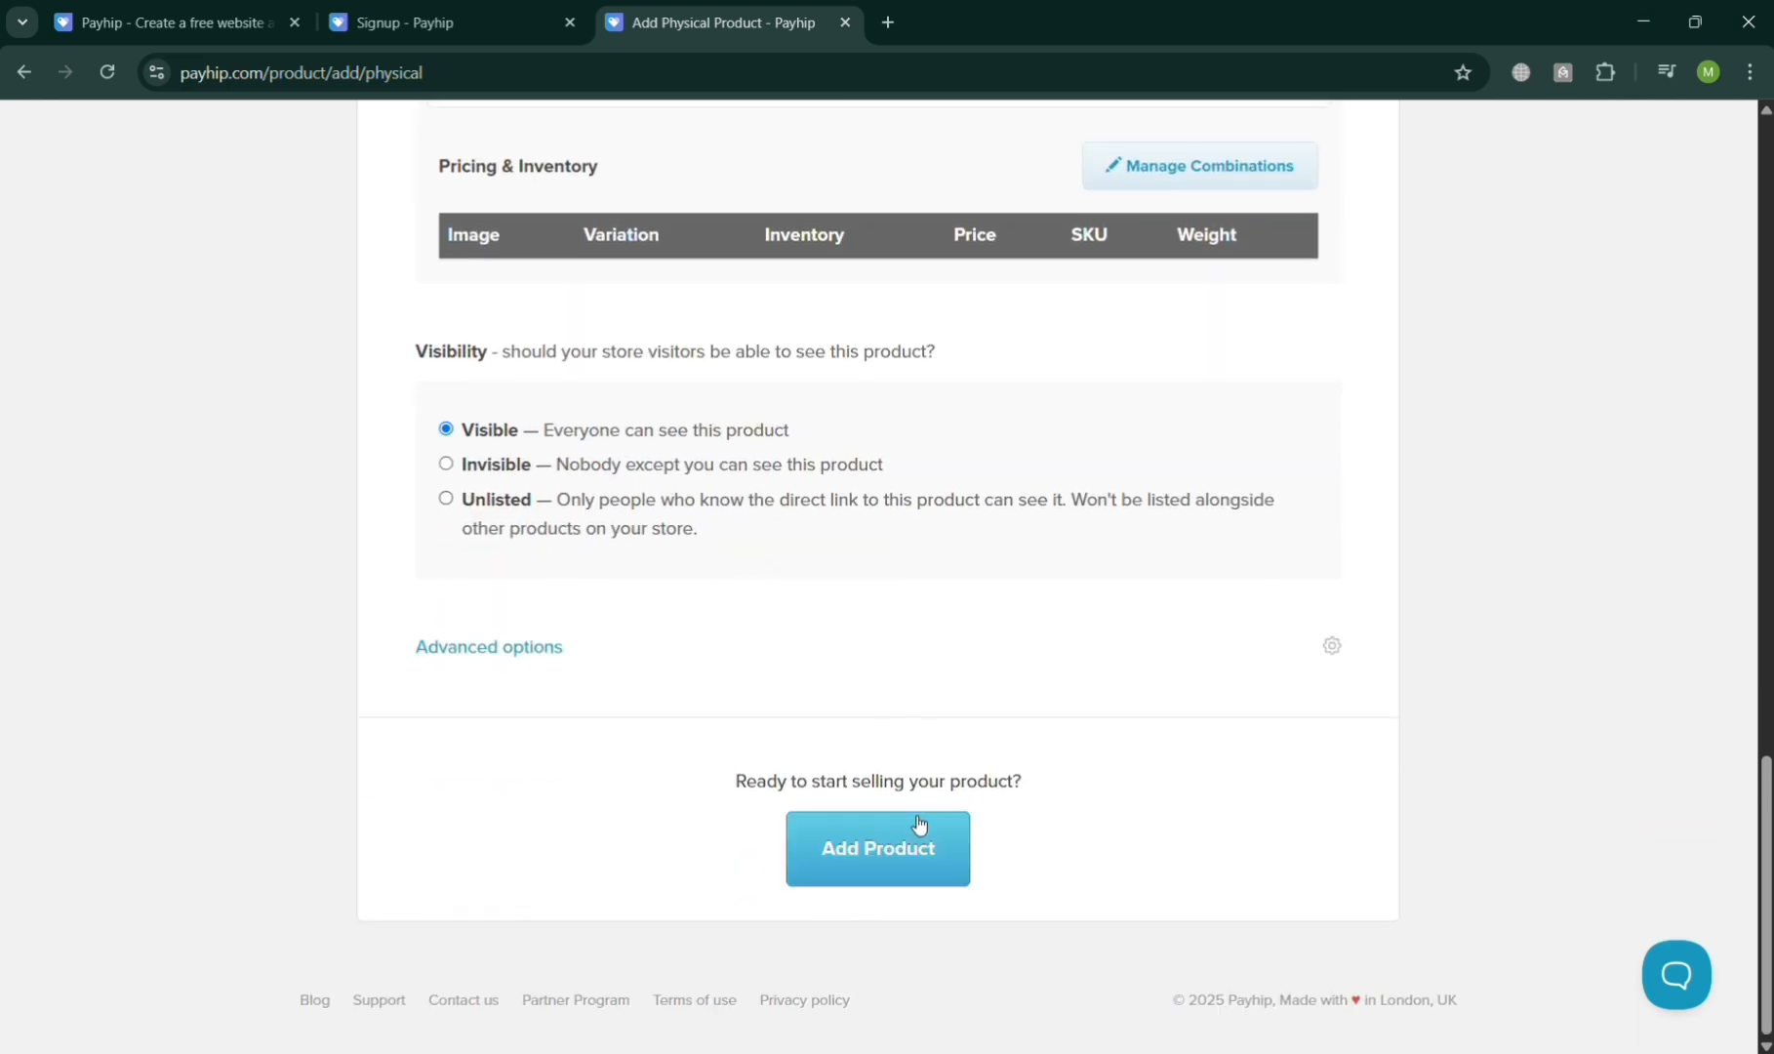
left_click(918, 829)
left_click(938, 964)
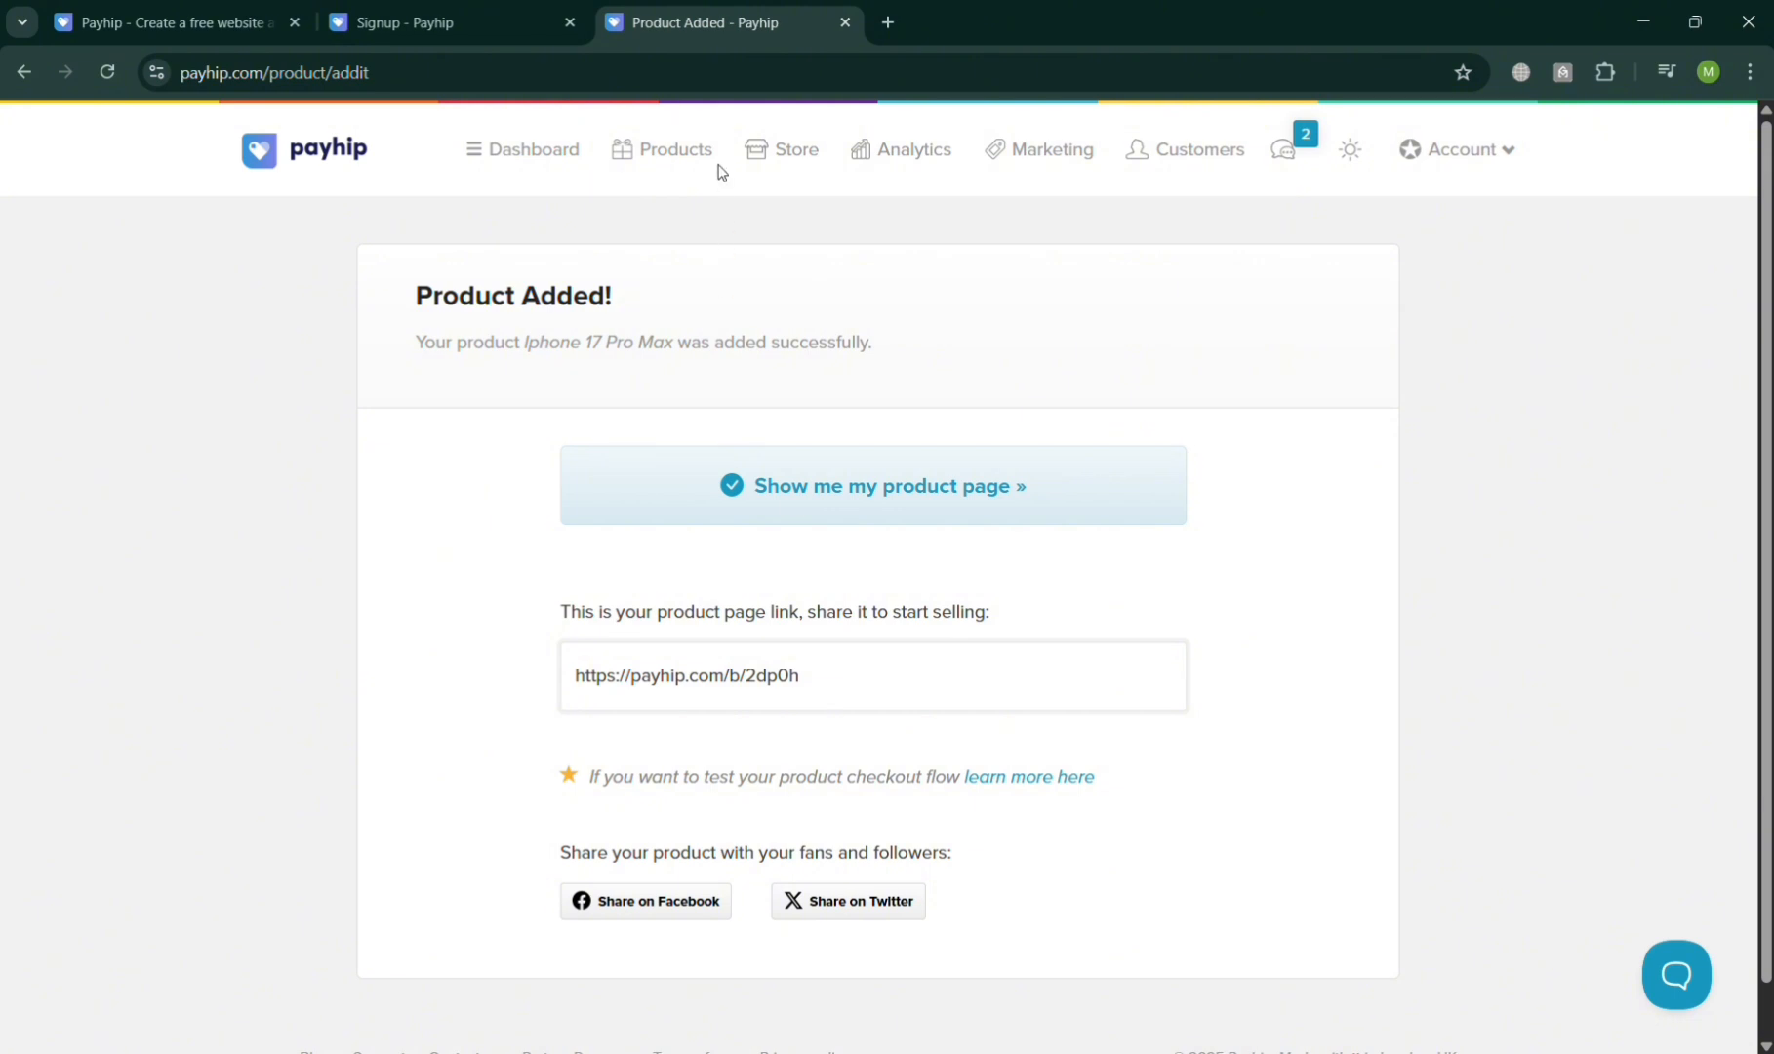
- Review the store's Blog Posts and Domains pages, and launch the store builder
left_click(781, 161)
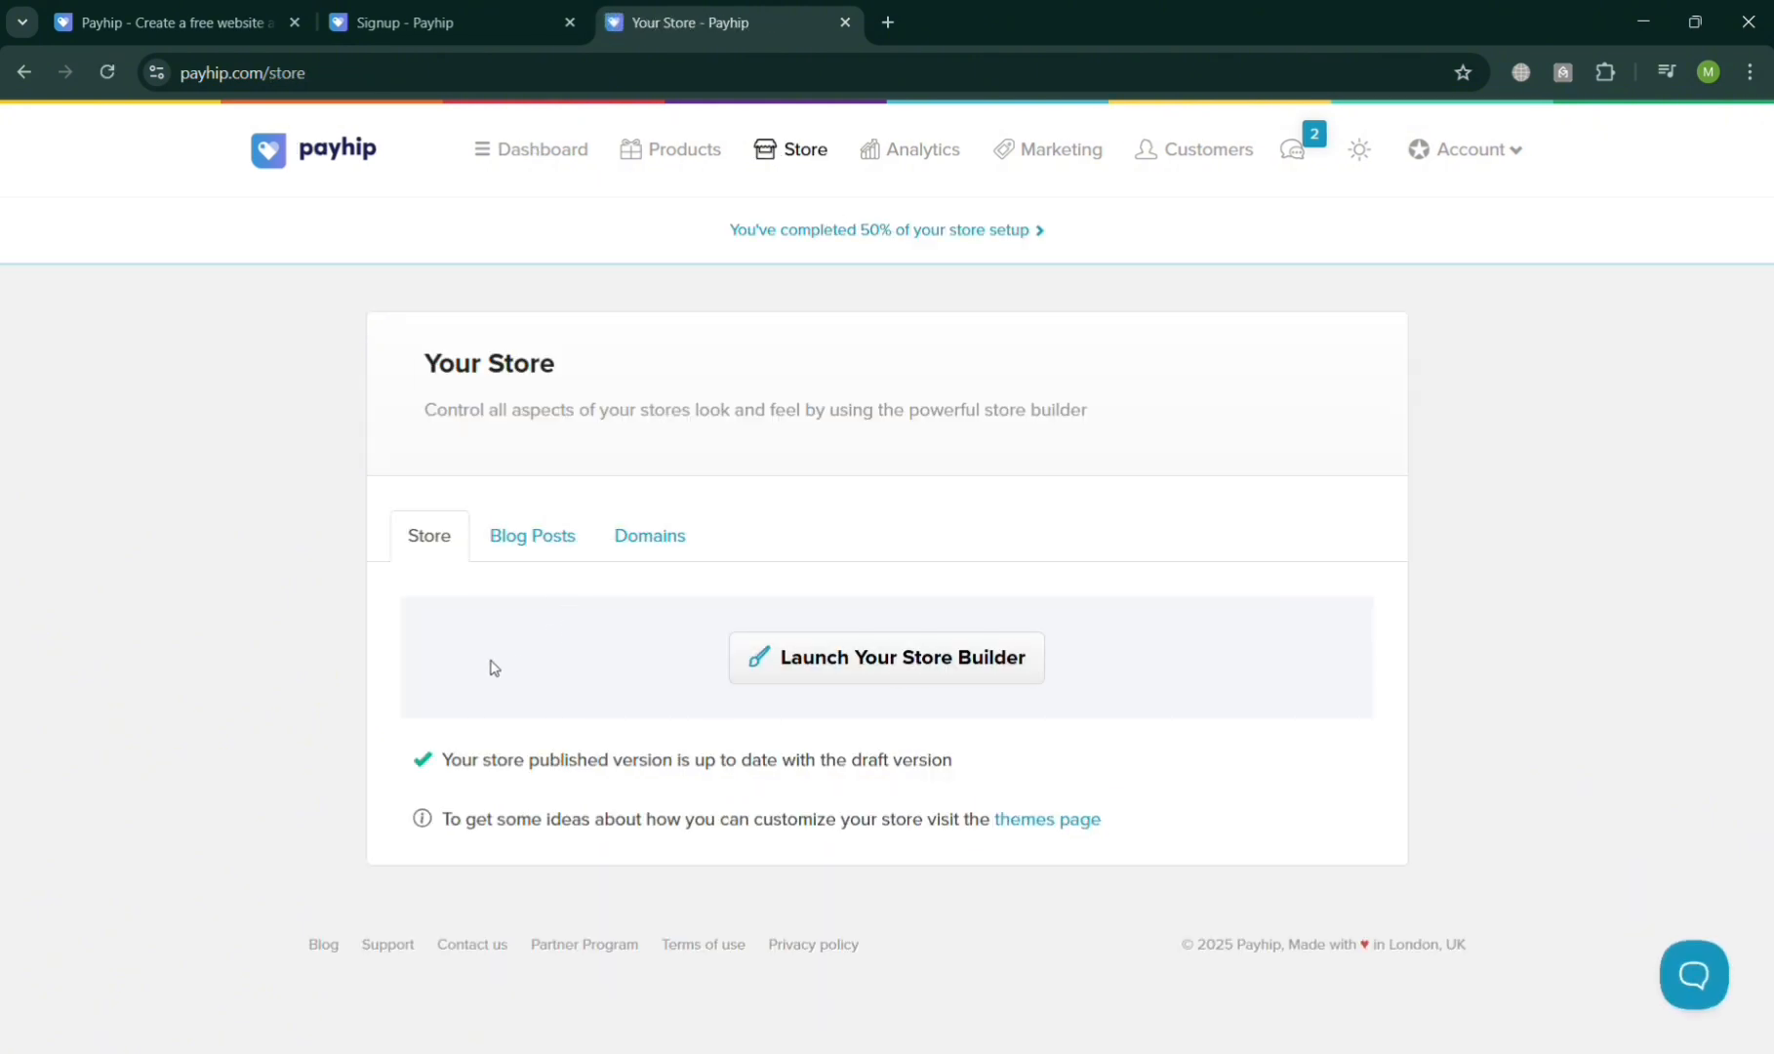
left_click(573, 541)
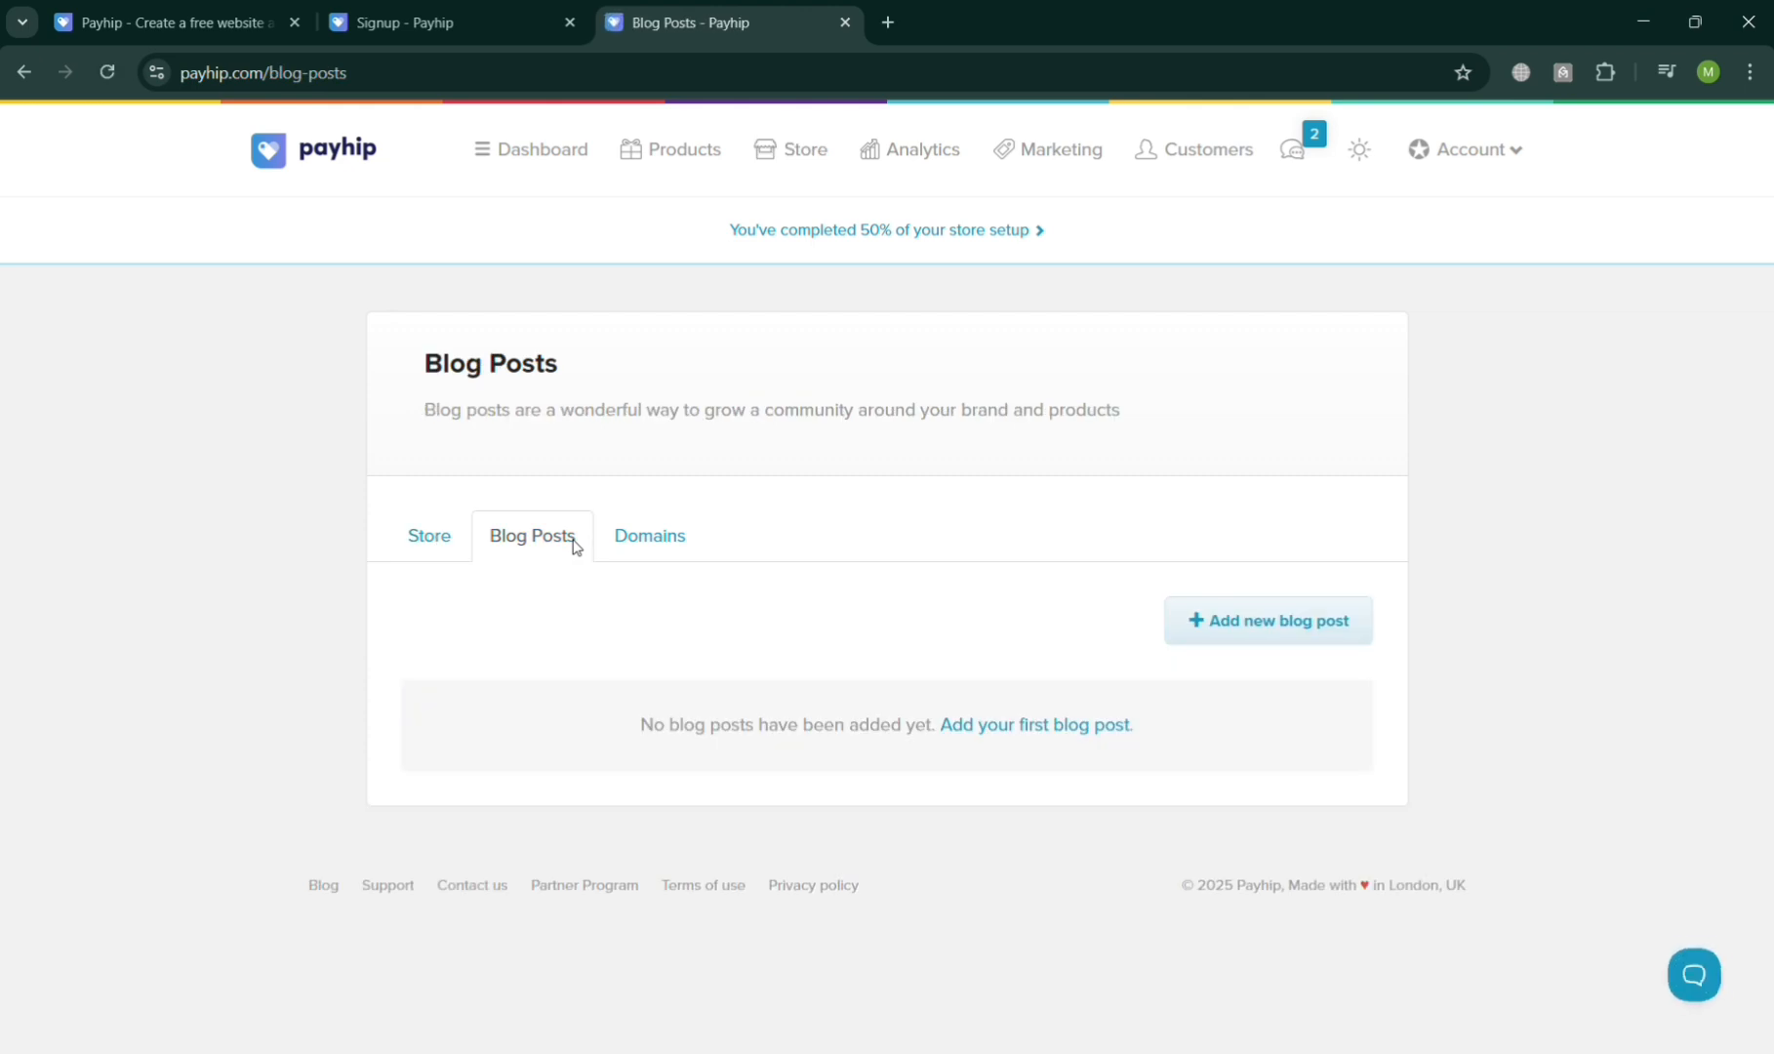
left_click(677, 546)
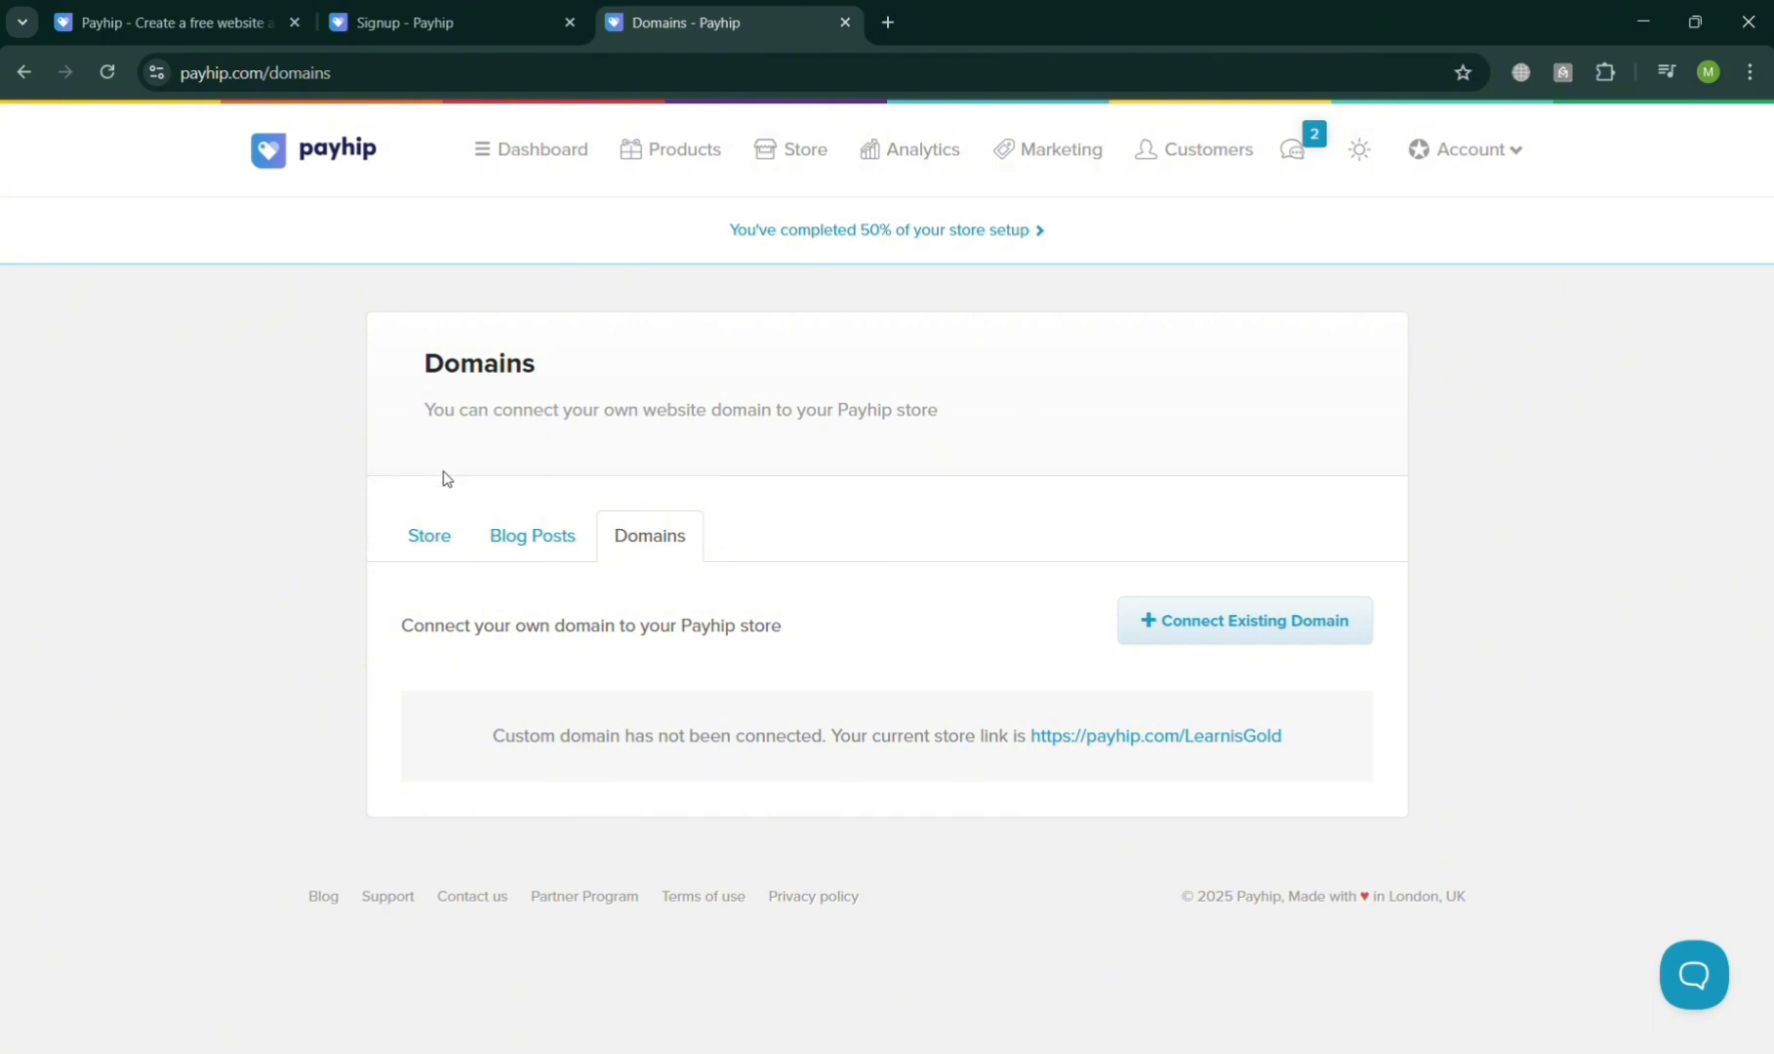
left_click(429, 569)
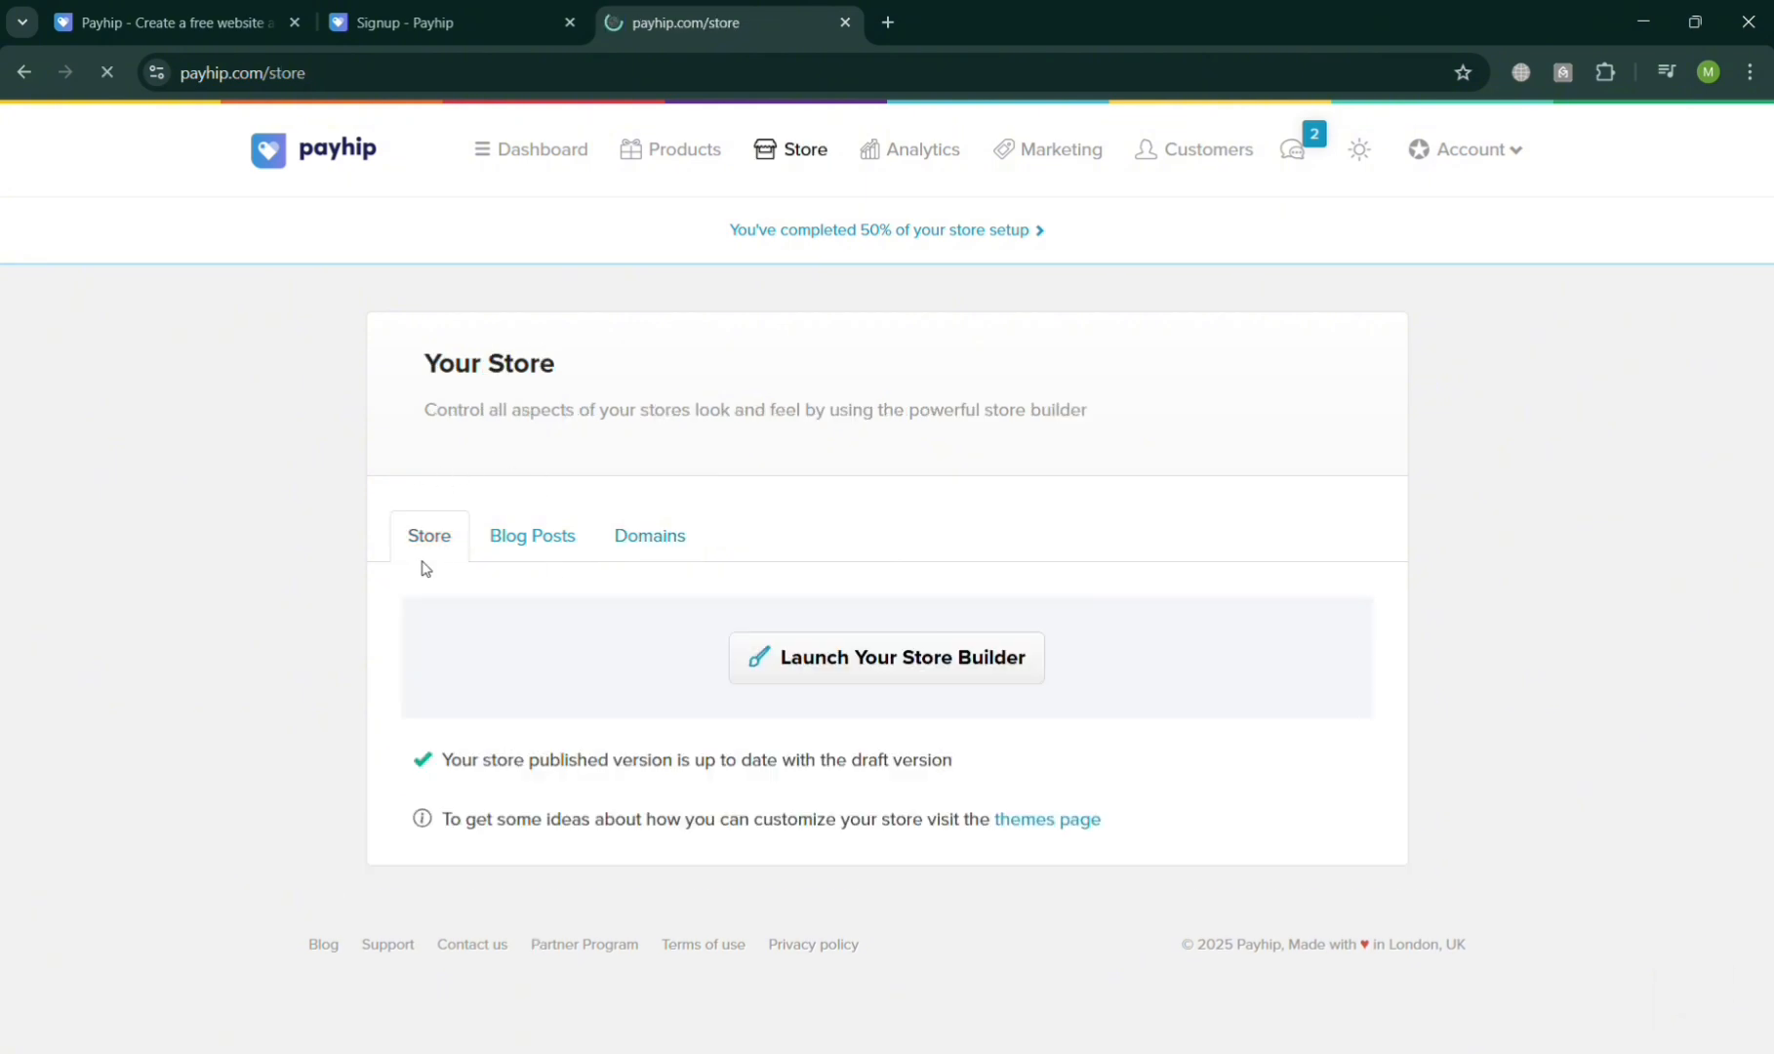
left_click(1019, 667)
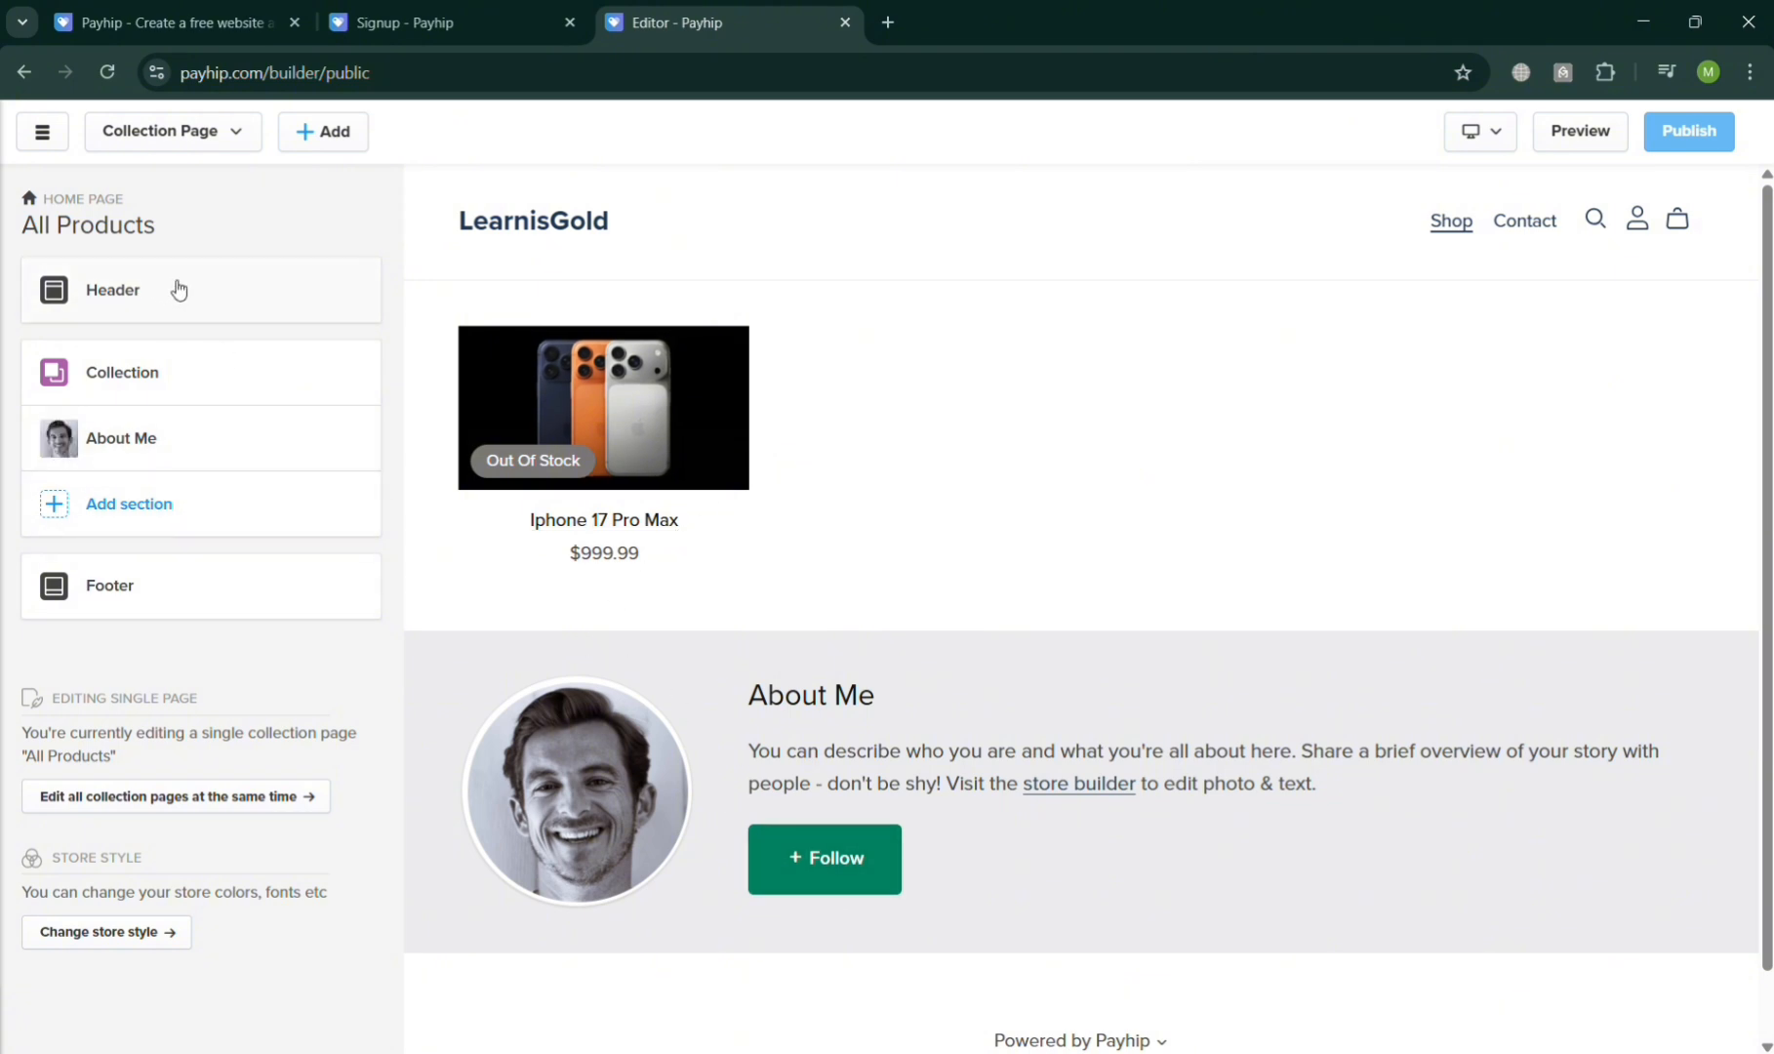
scroll(564, 702, "down", 1)
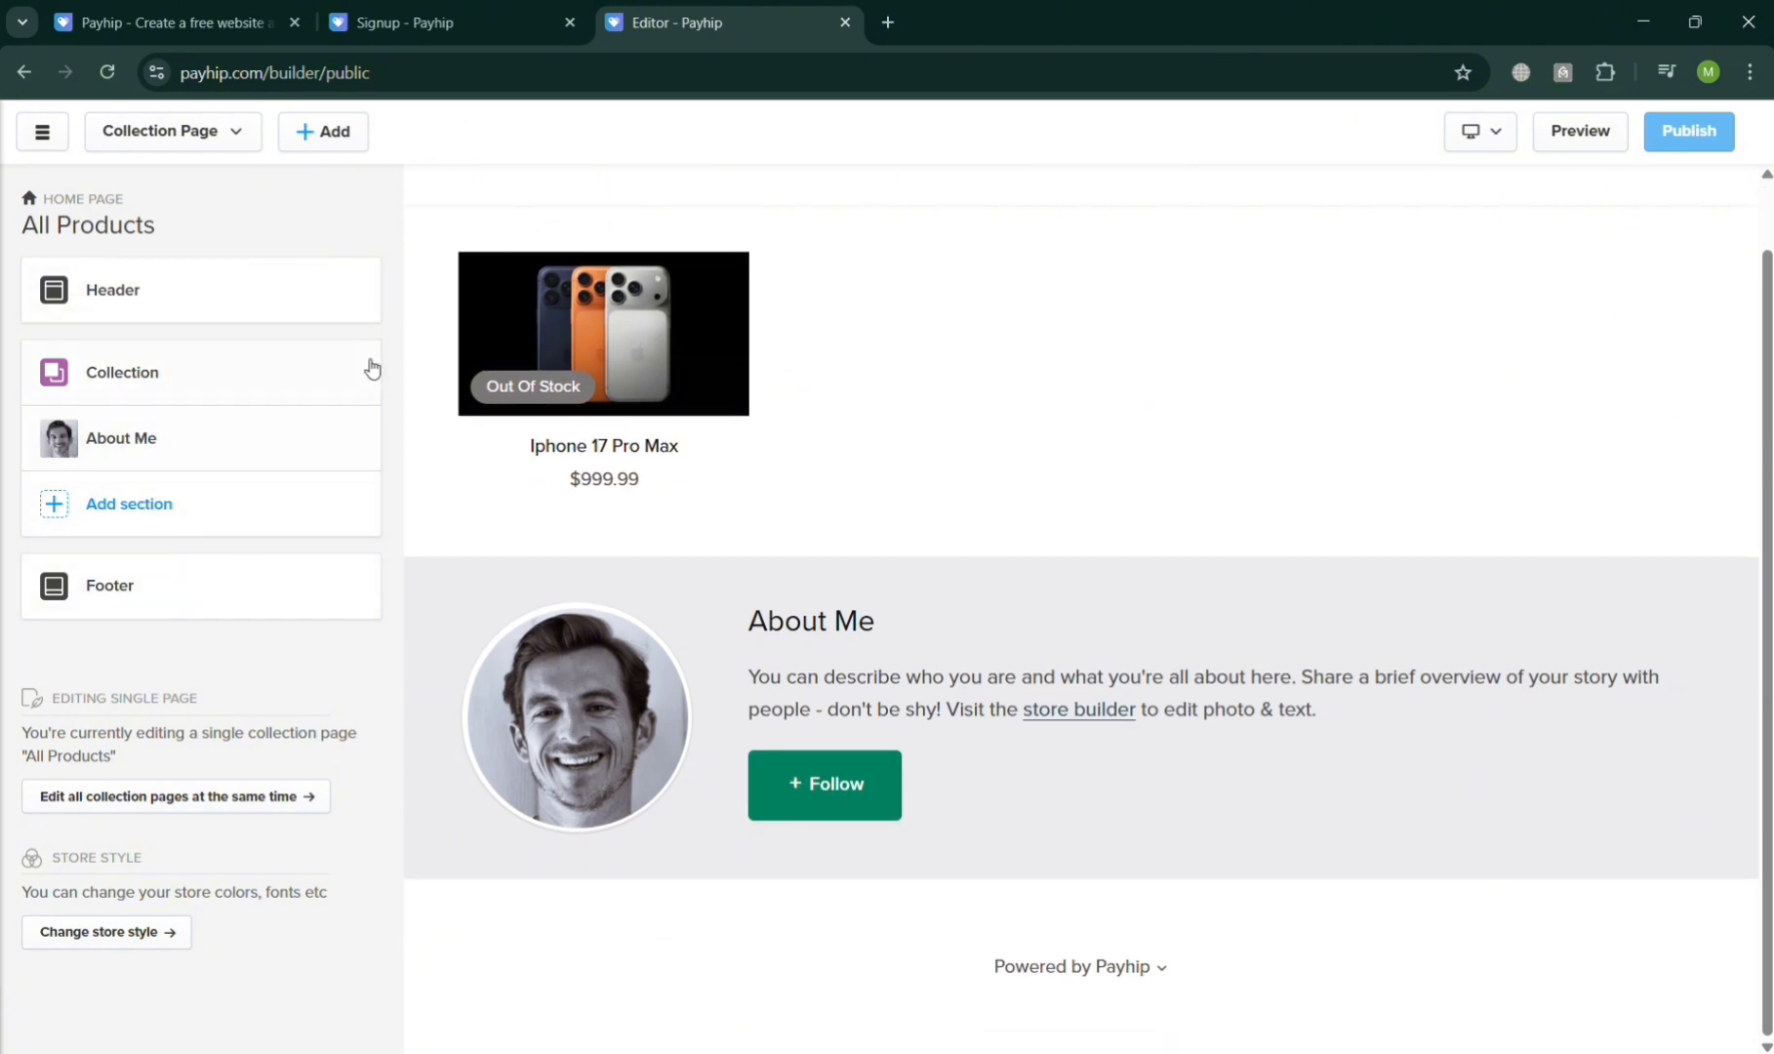
scroll(976, 341, "up", 1)
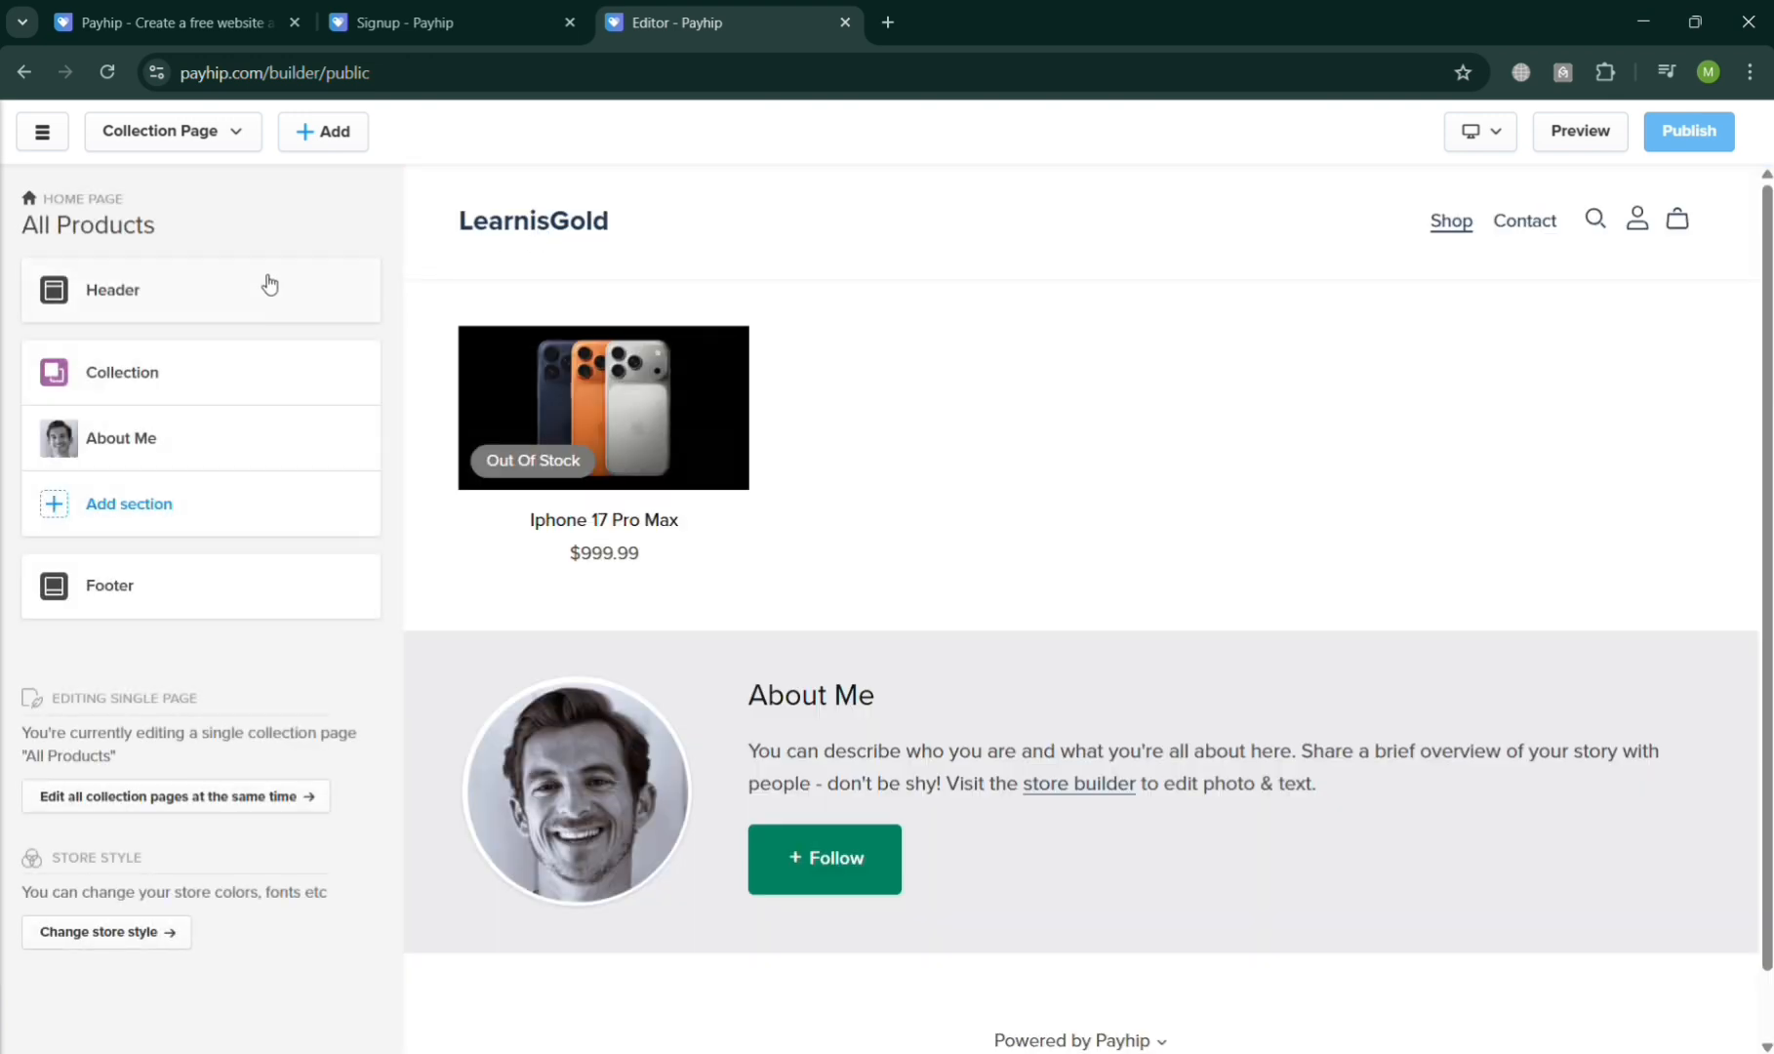
- Set the store title in the header section to GadgetNations and save the change
left_click(269, 285)
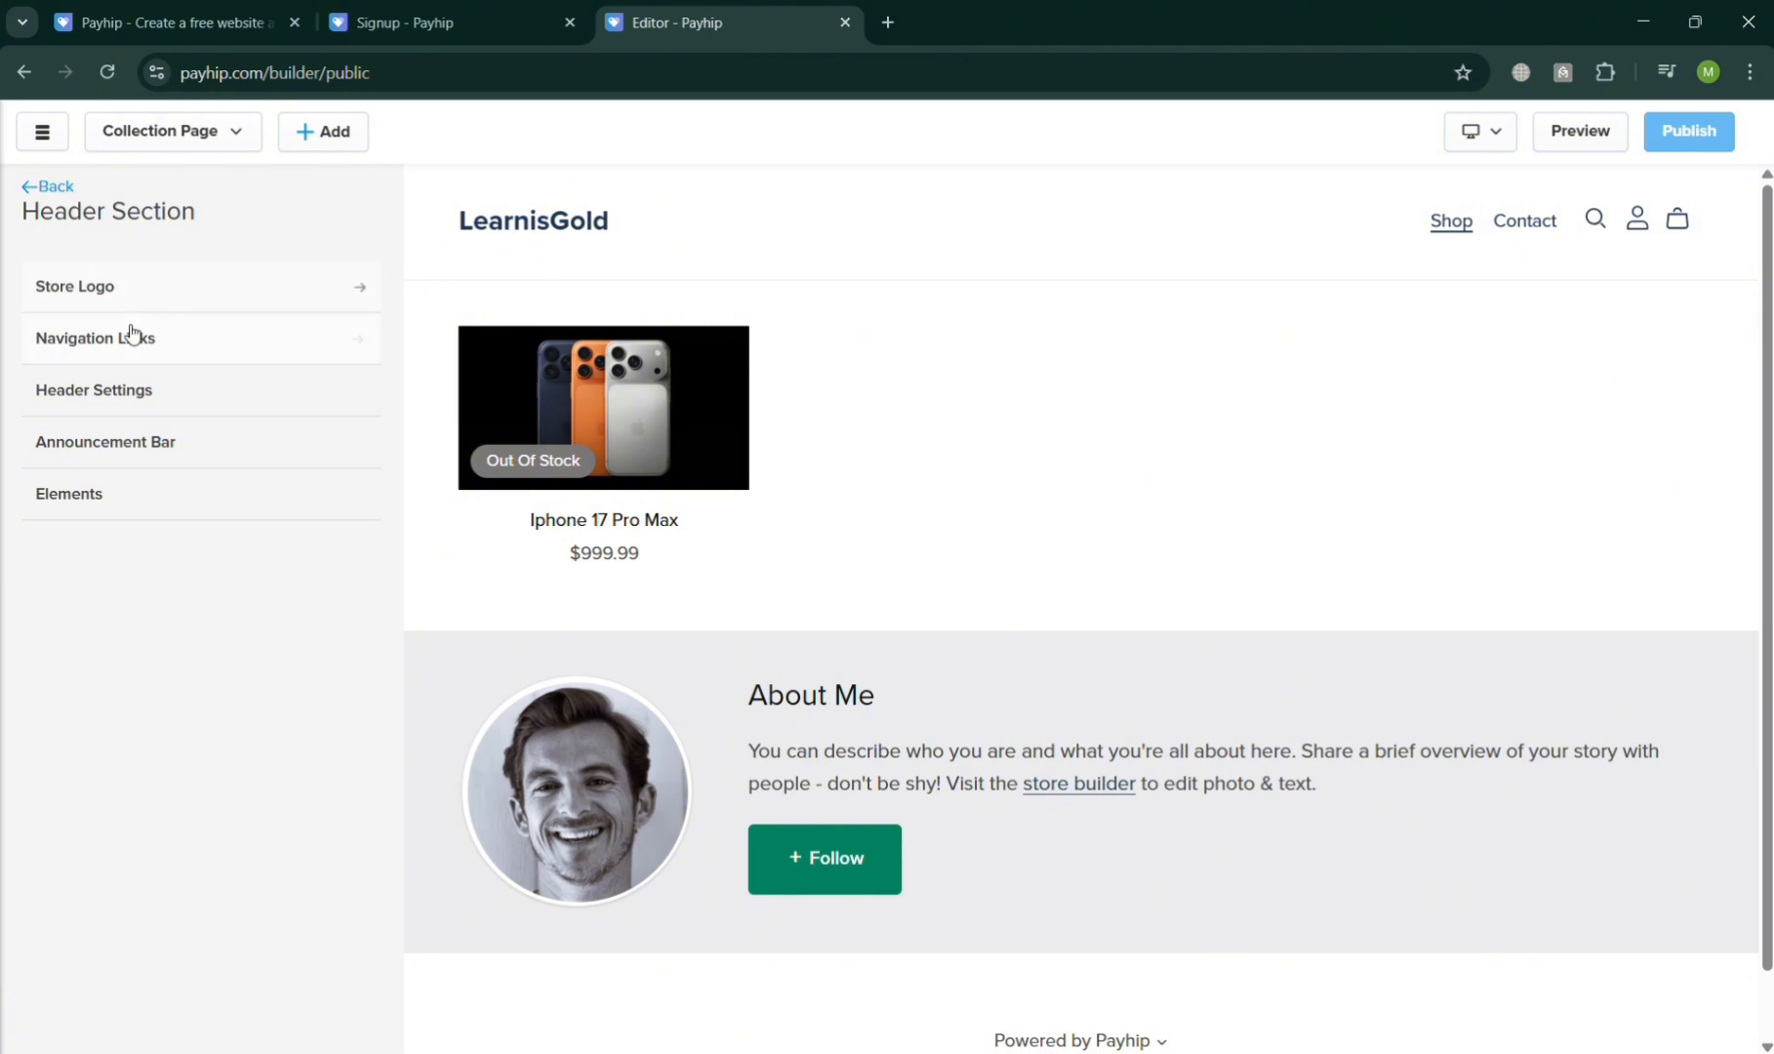
left_click(148, 293)
left_click(157, 500)
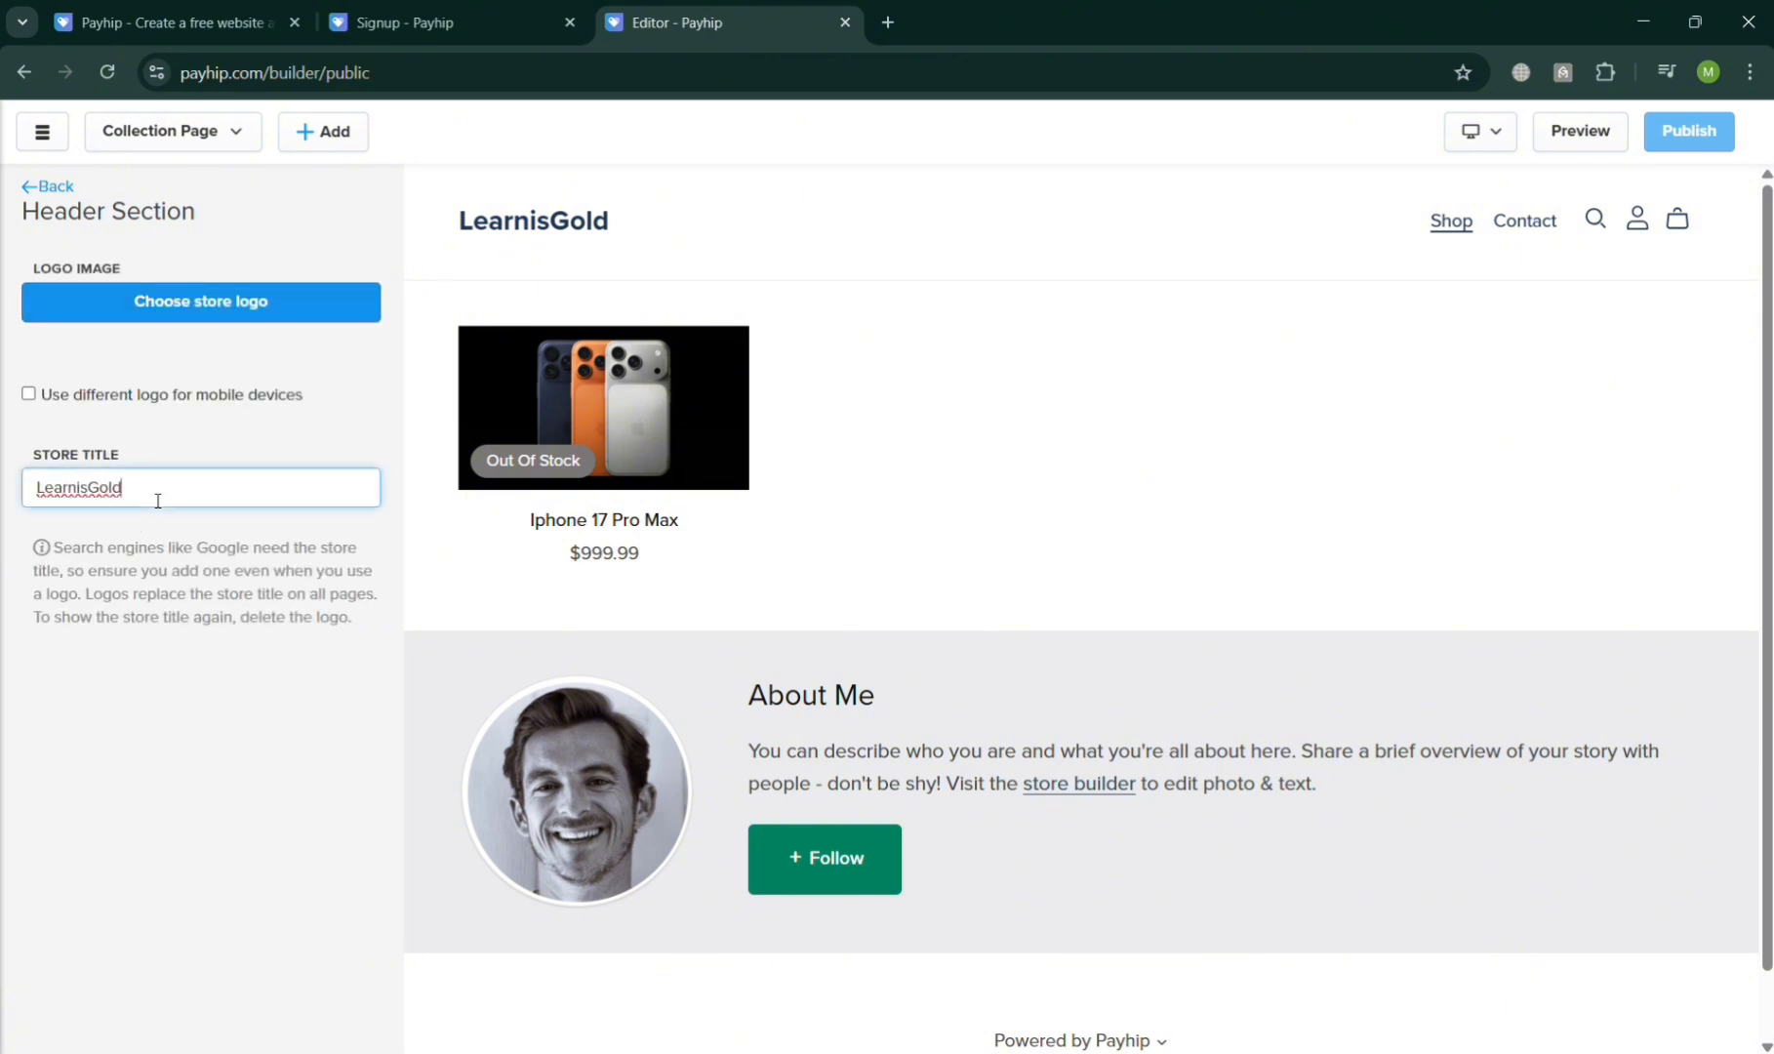
key("ctrl+a")
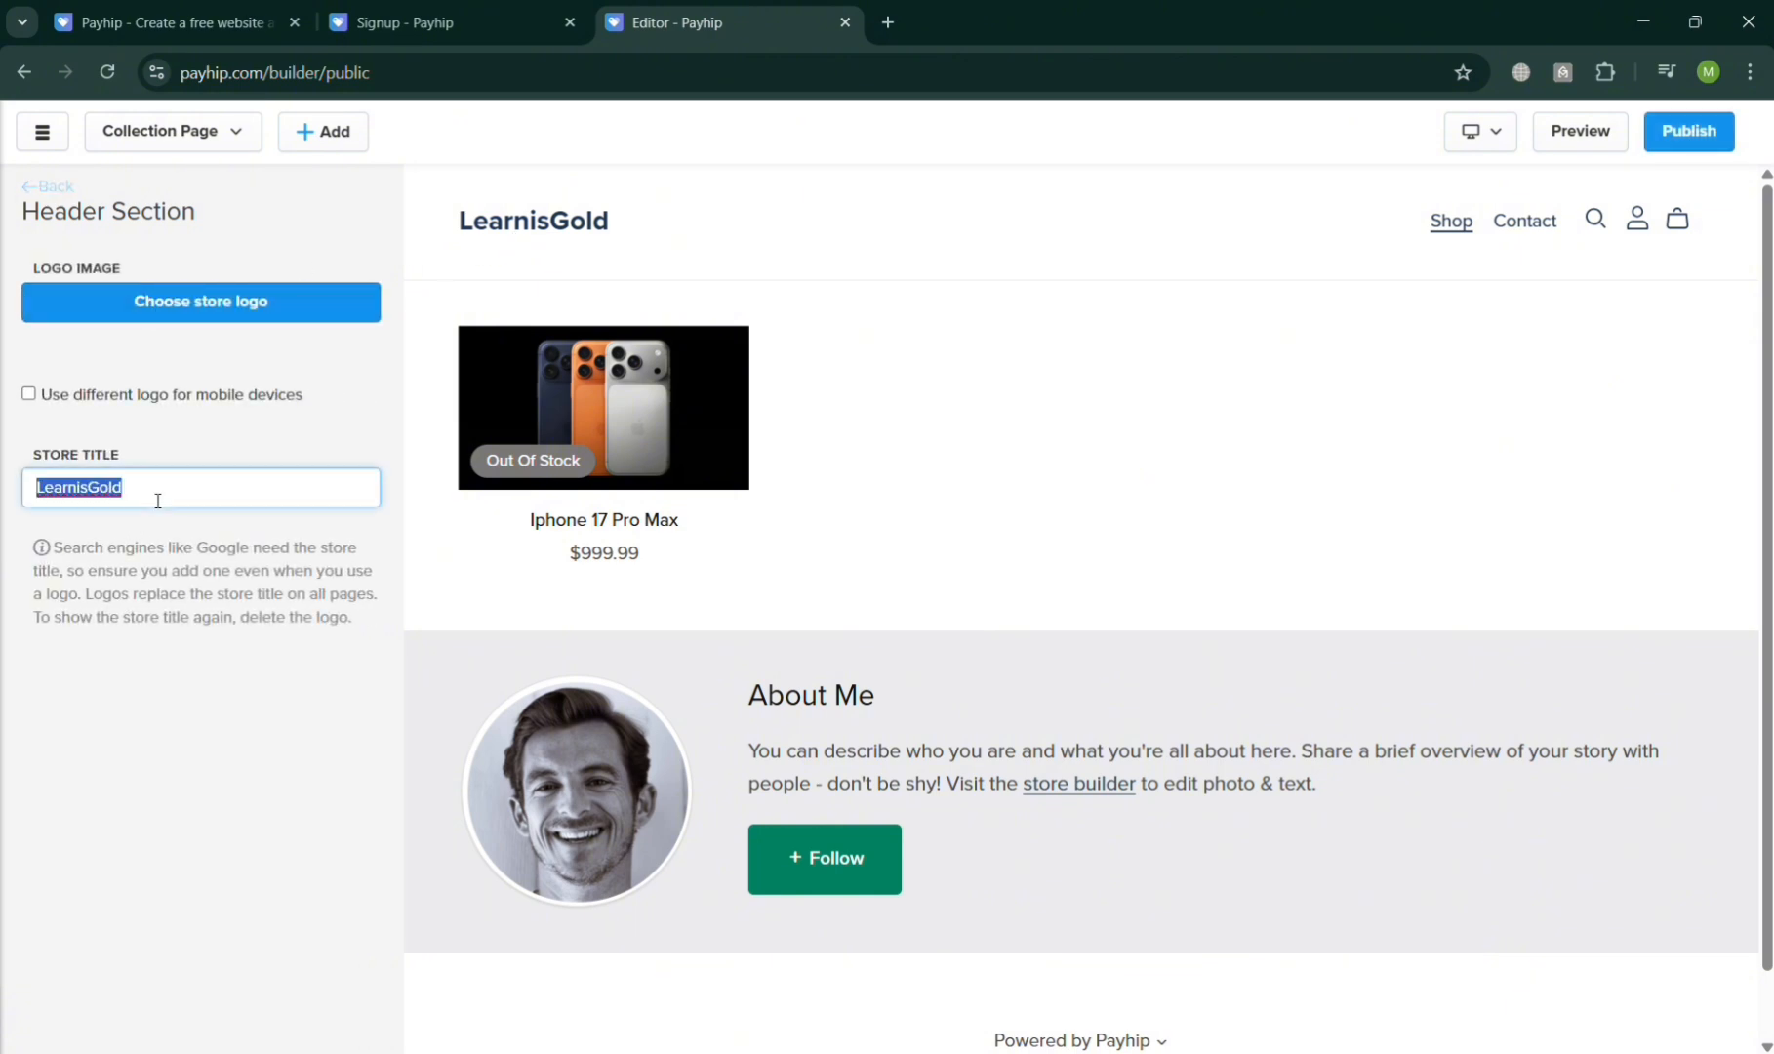
type("Gad")
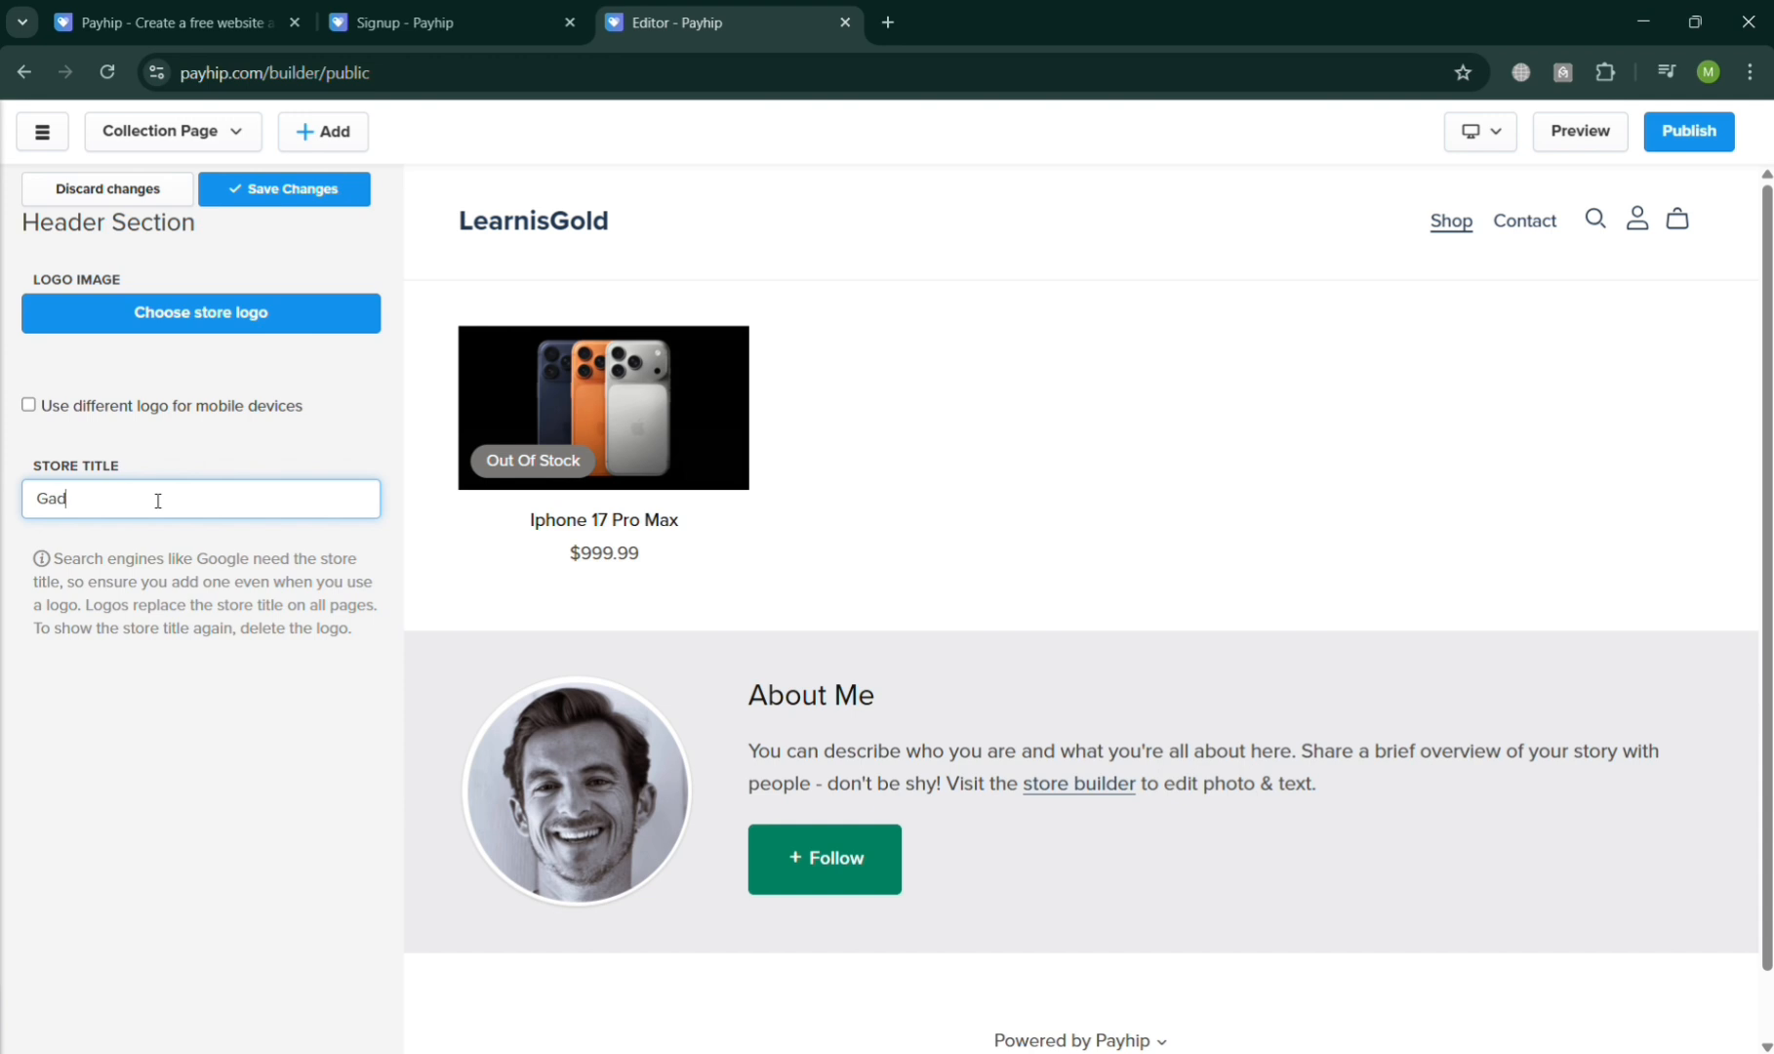
type("getN")
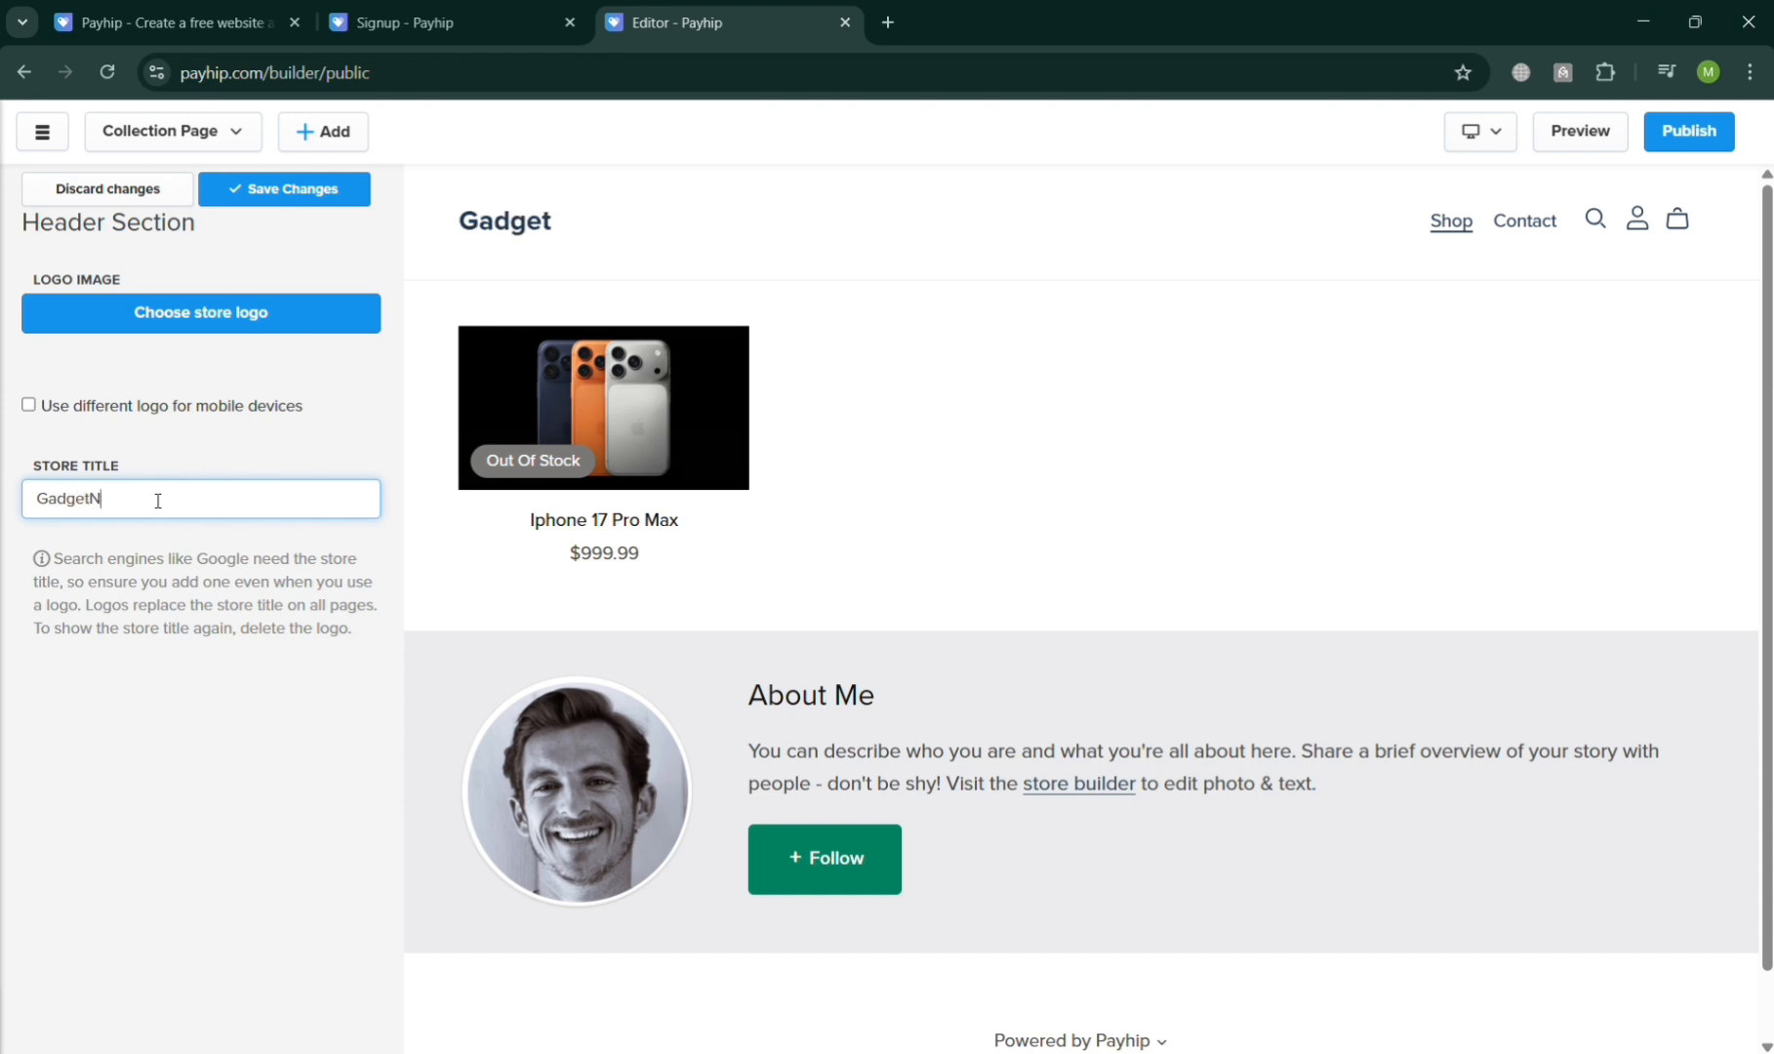
type("atiobs")
left_click(990, 594)
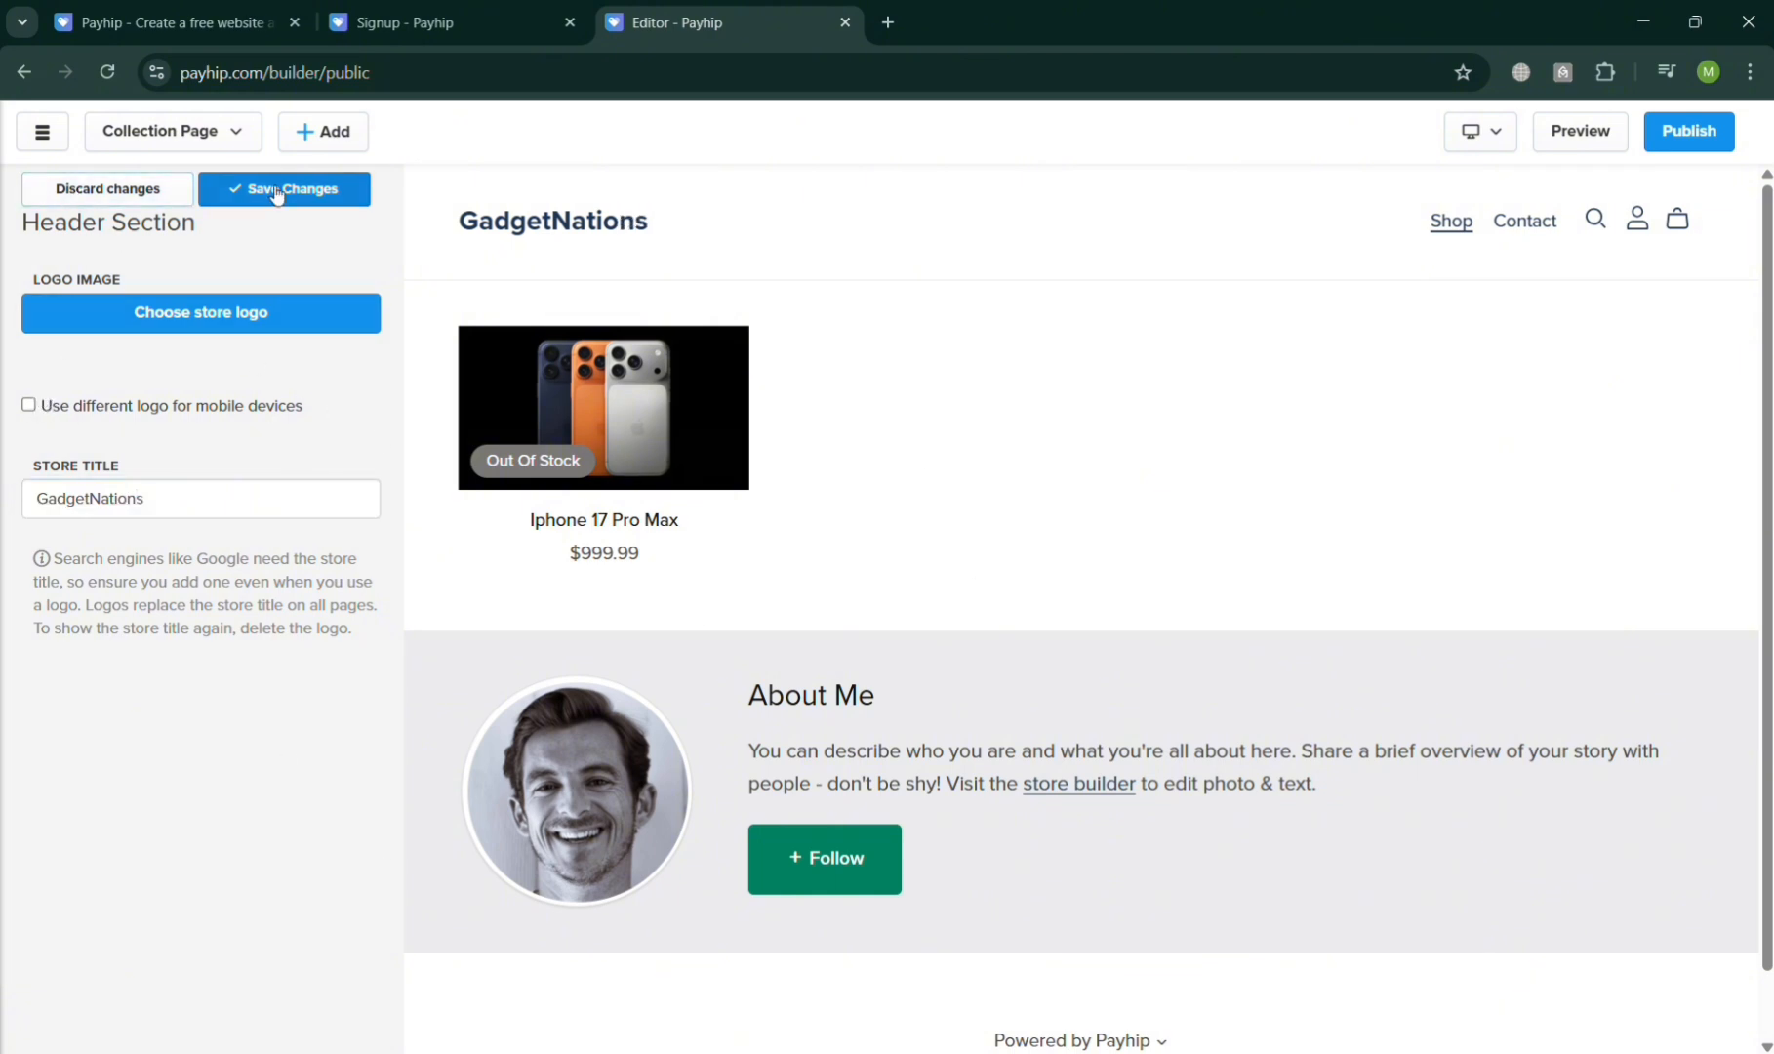
left_click(239, 189)
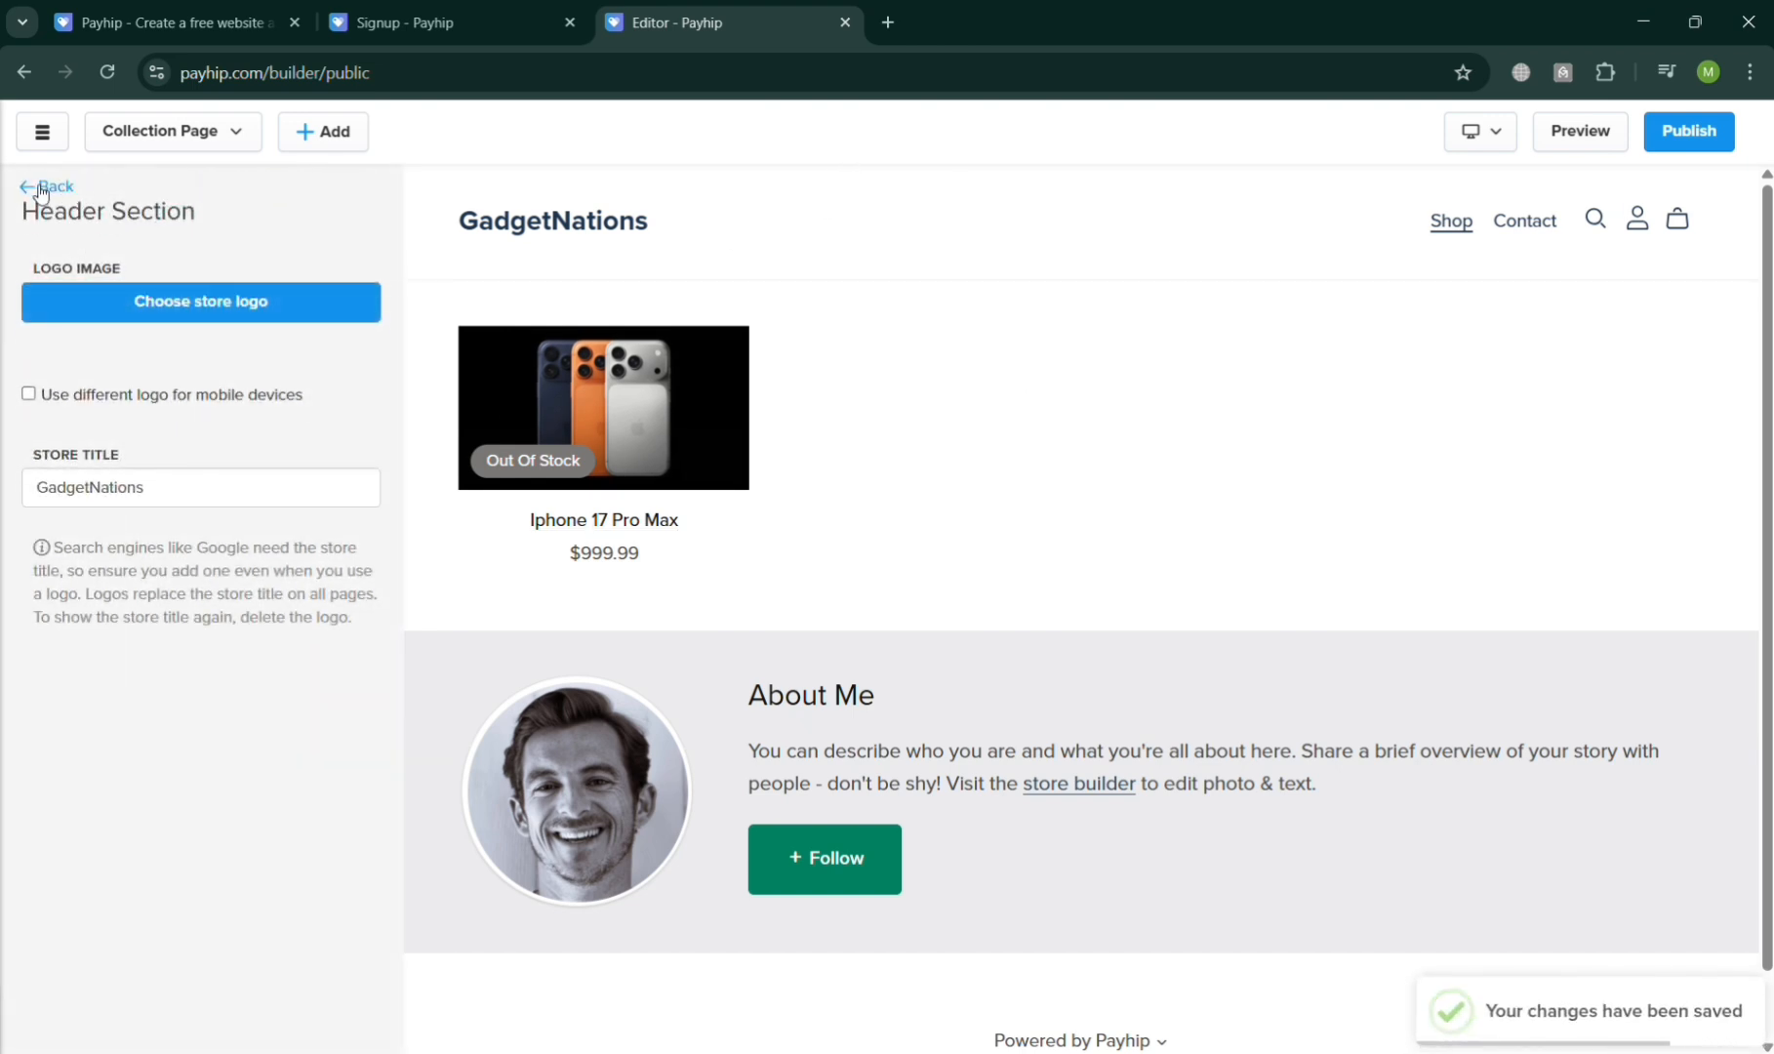
- Add a header navigation link named Home that points to the Home Page
left_click(41, 186)
left_click(190, 352)
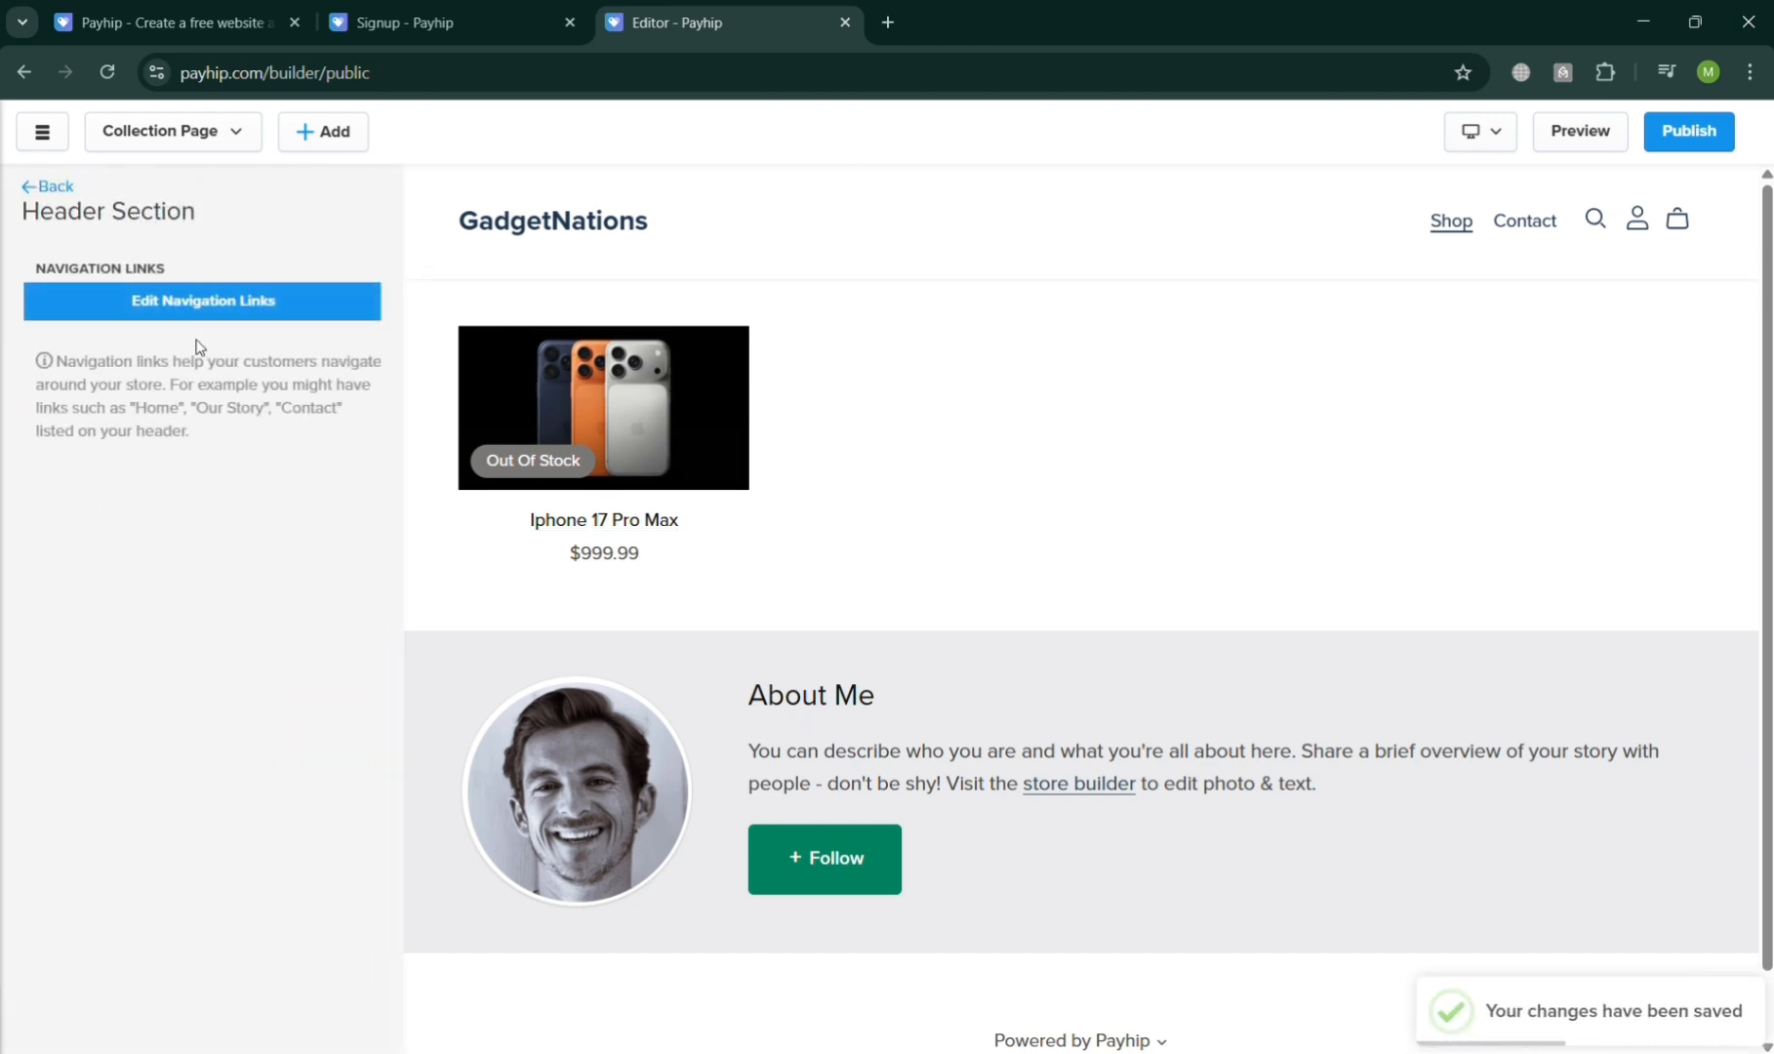
left_click(378, 312)
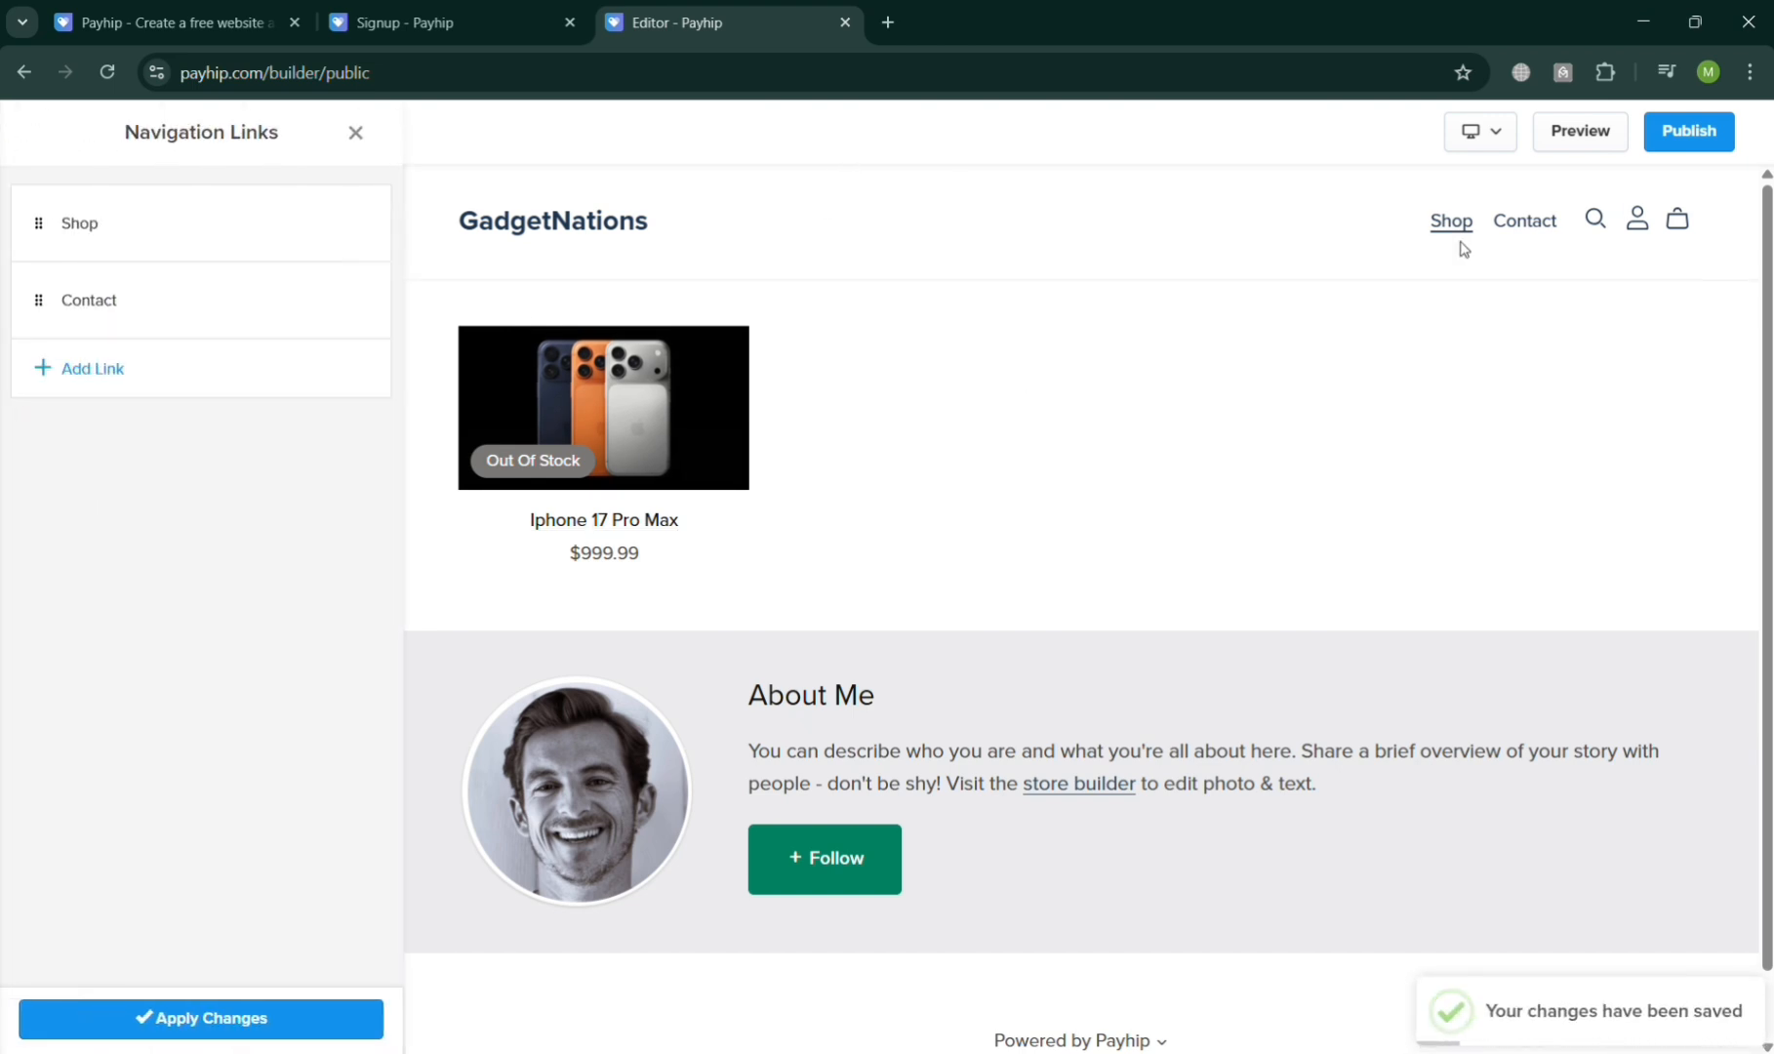
left_click(47, 369)
left_click(717, 289)
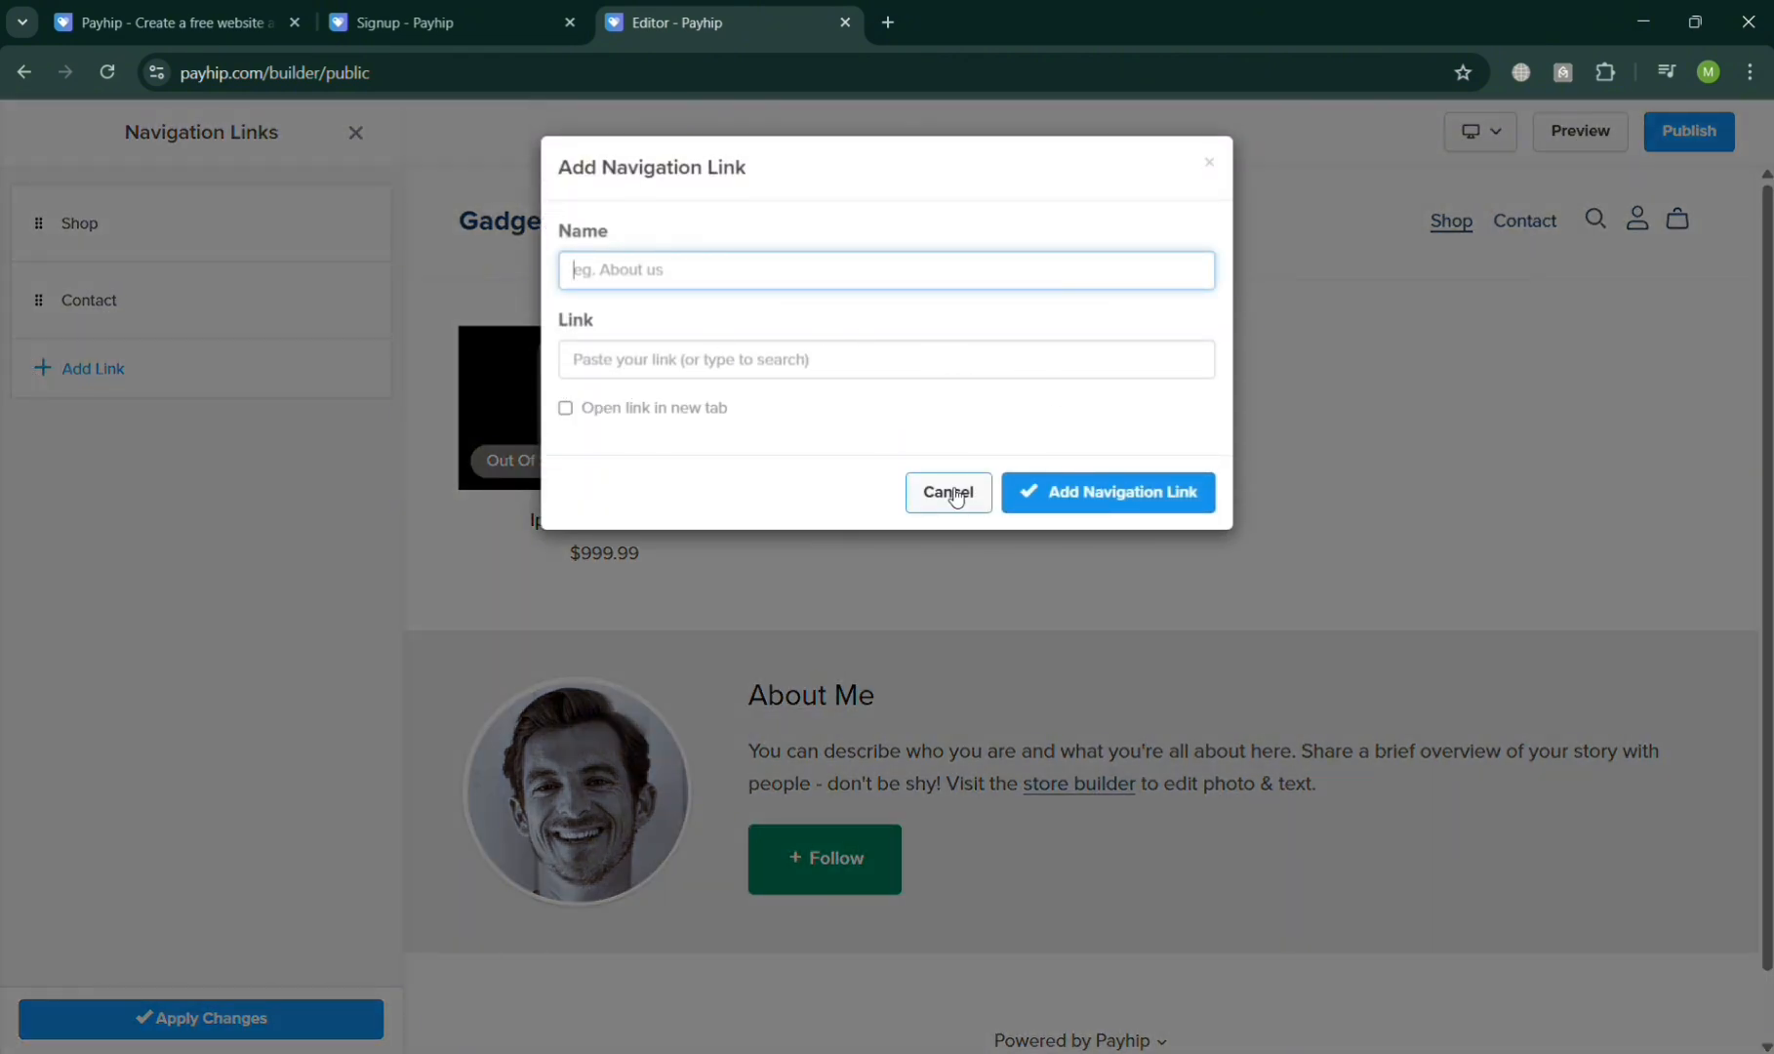
type("Home")
left_click(1151, 493)
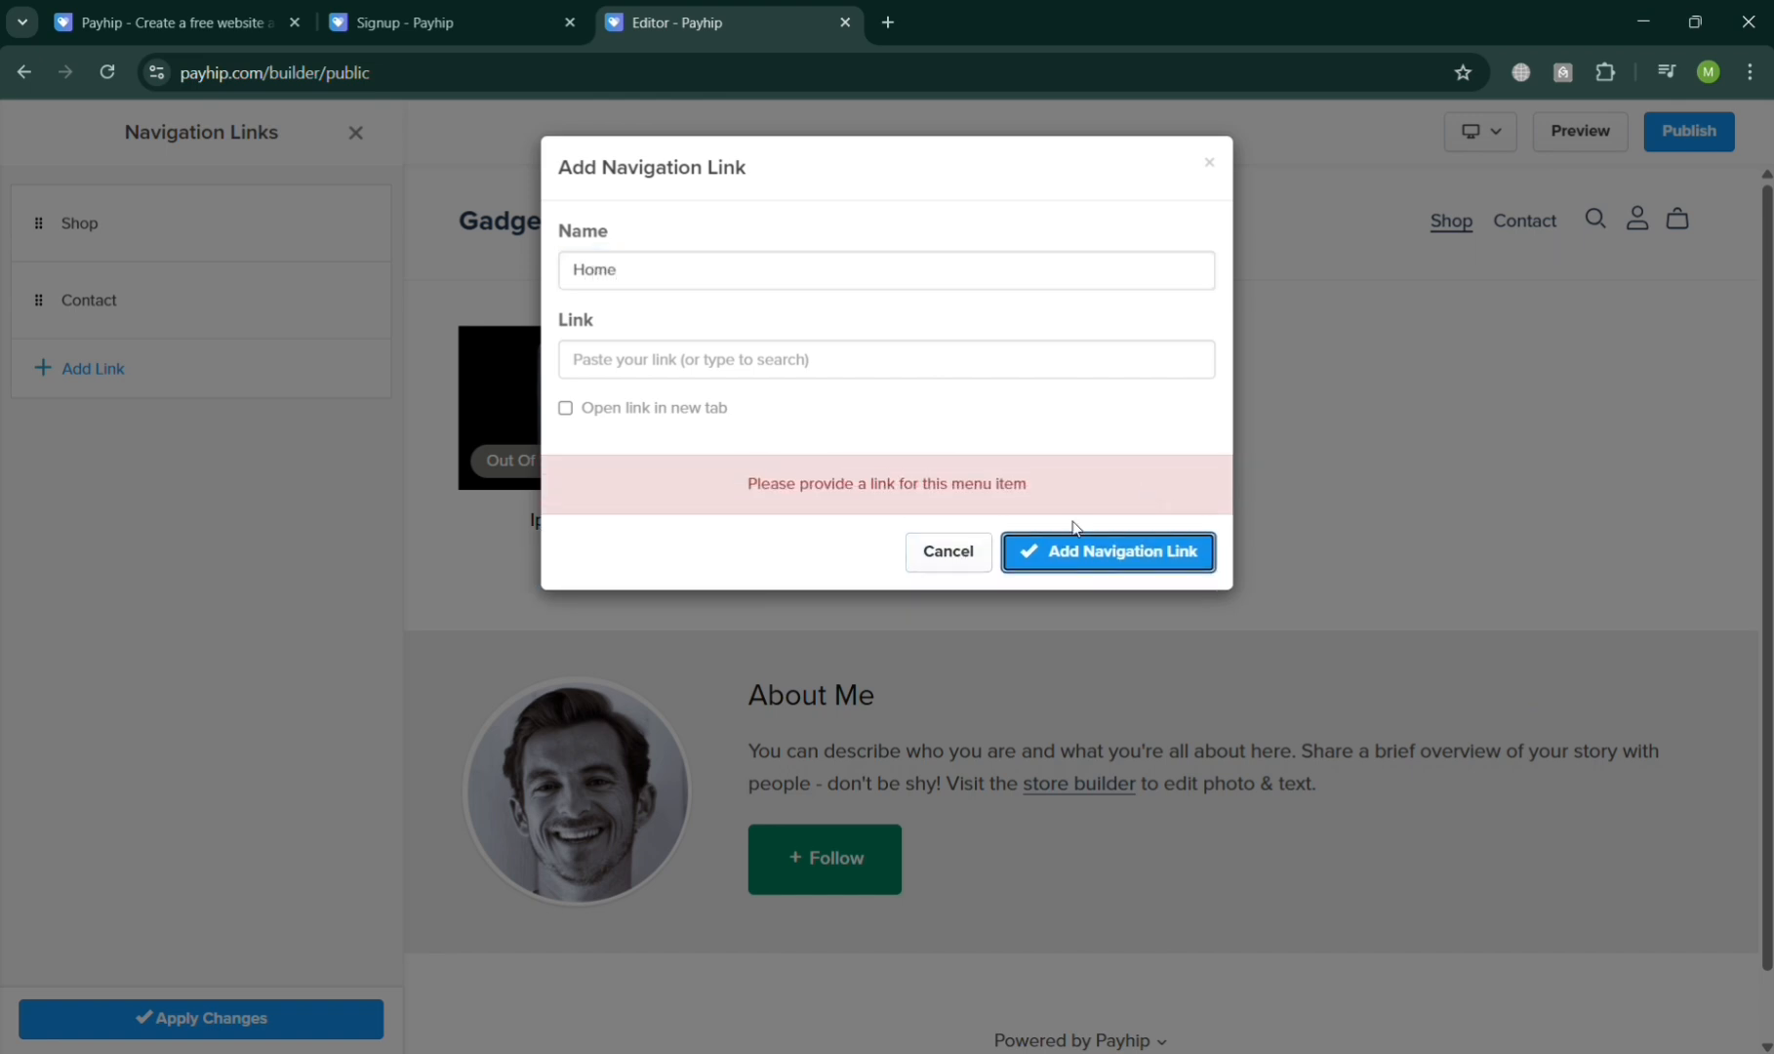
left_click(845, 372)
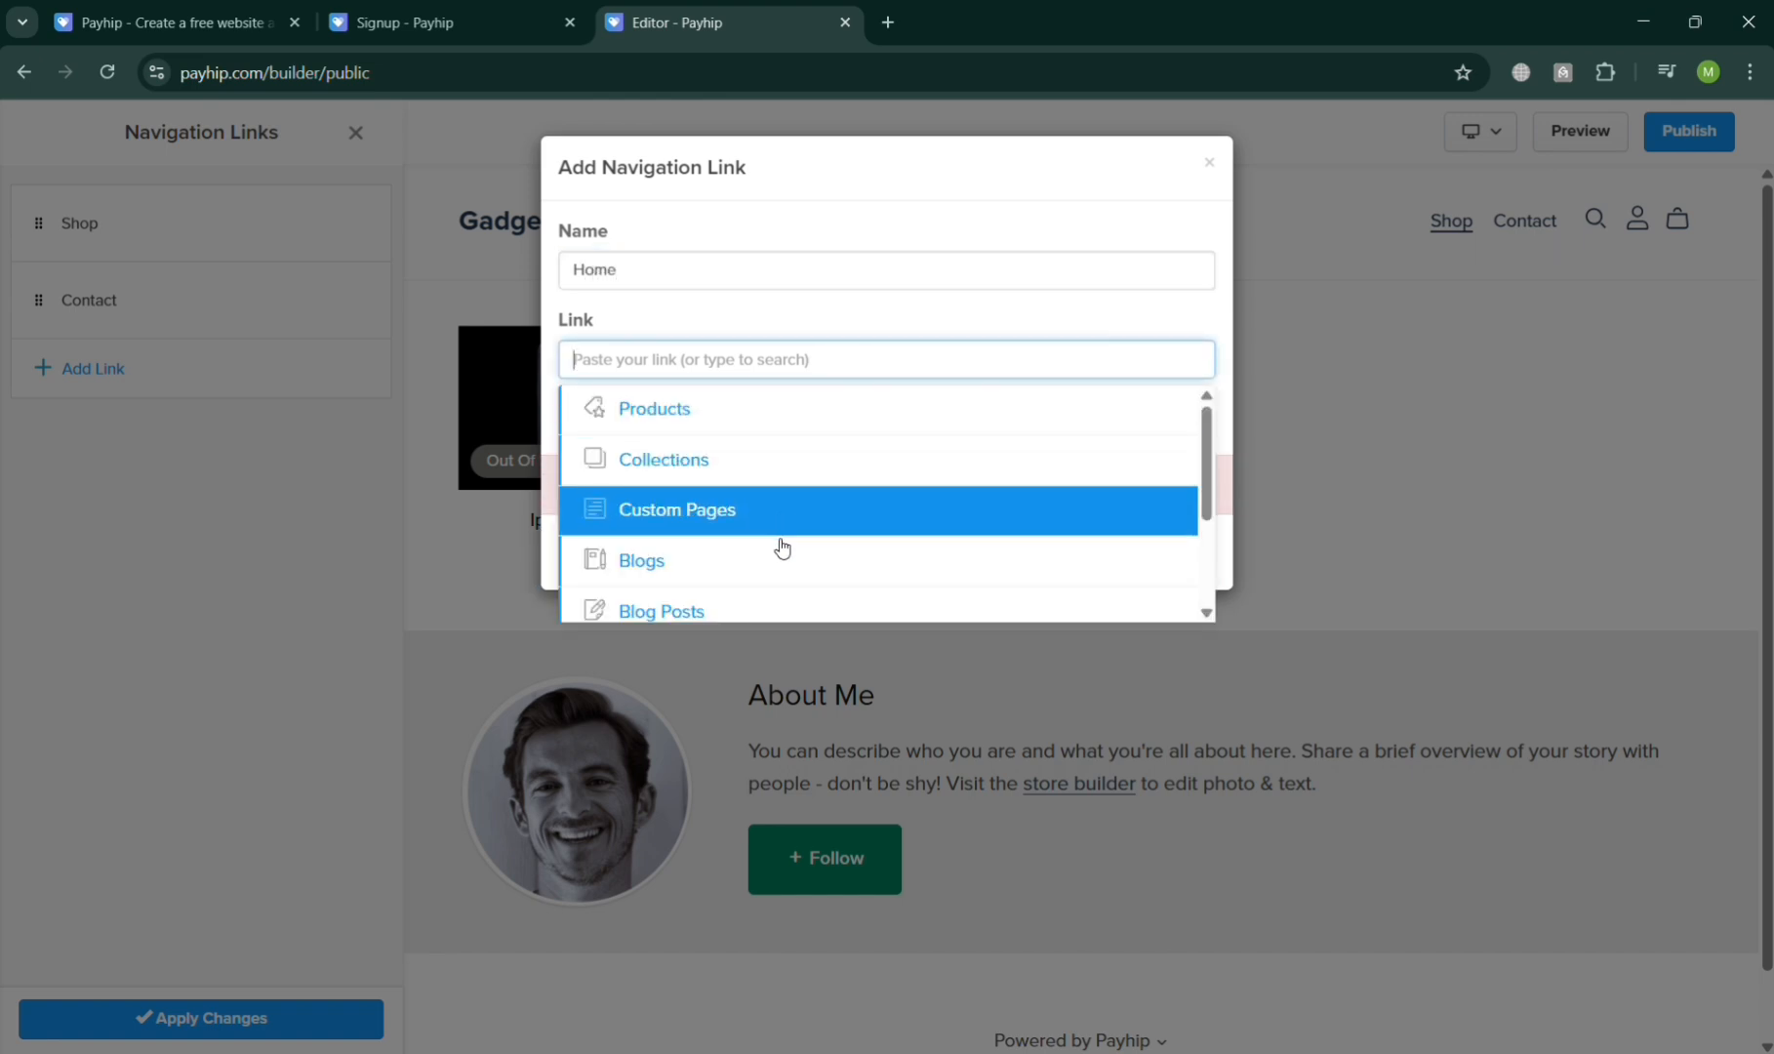
scroll(779, 564, "down", 2)
left_click(775, 497)
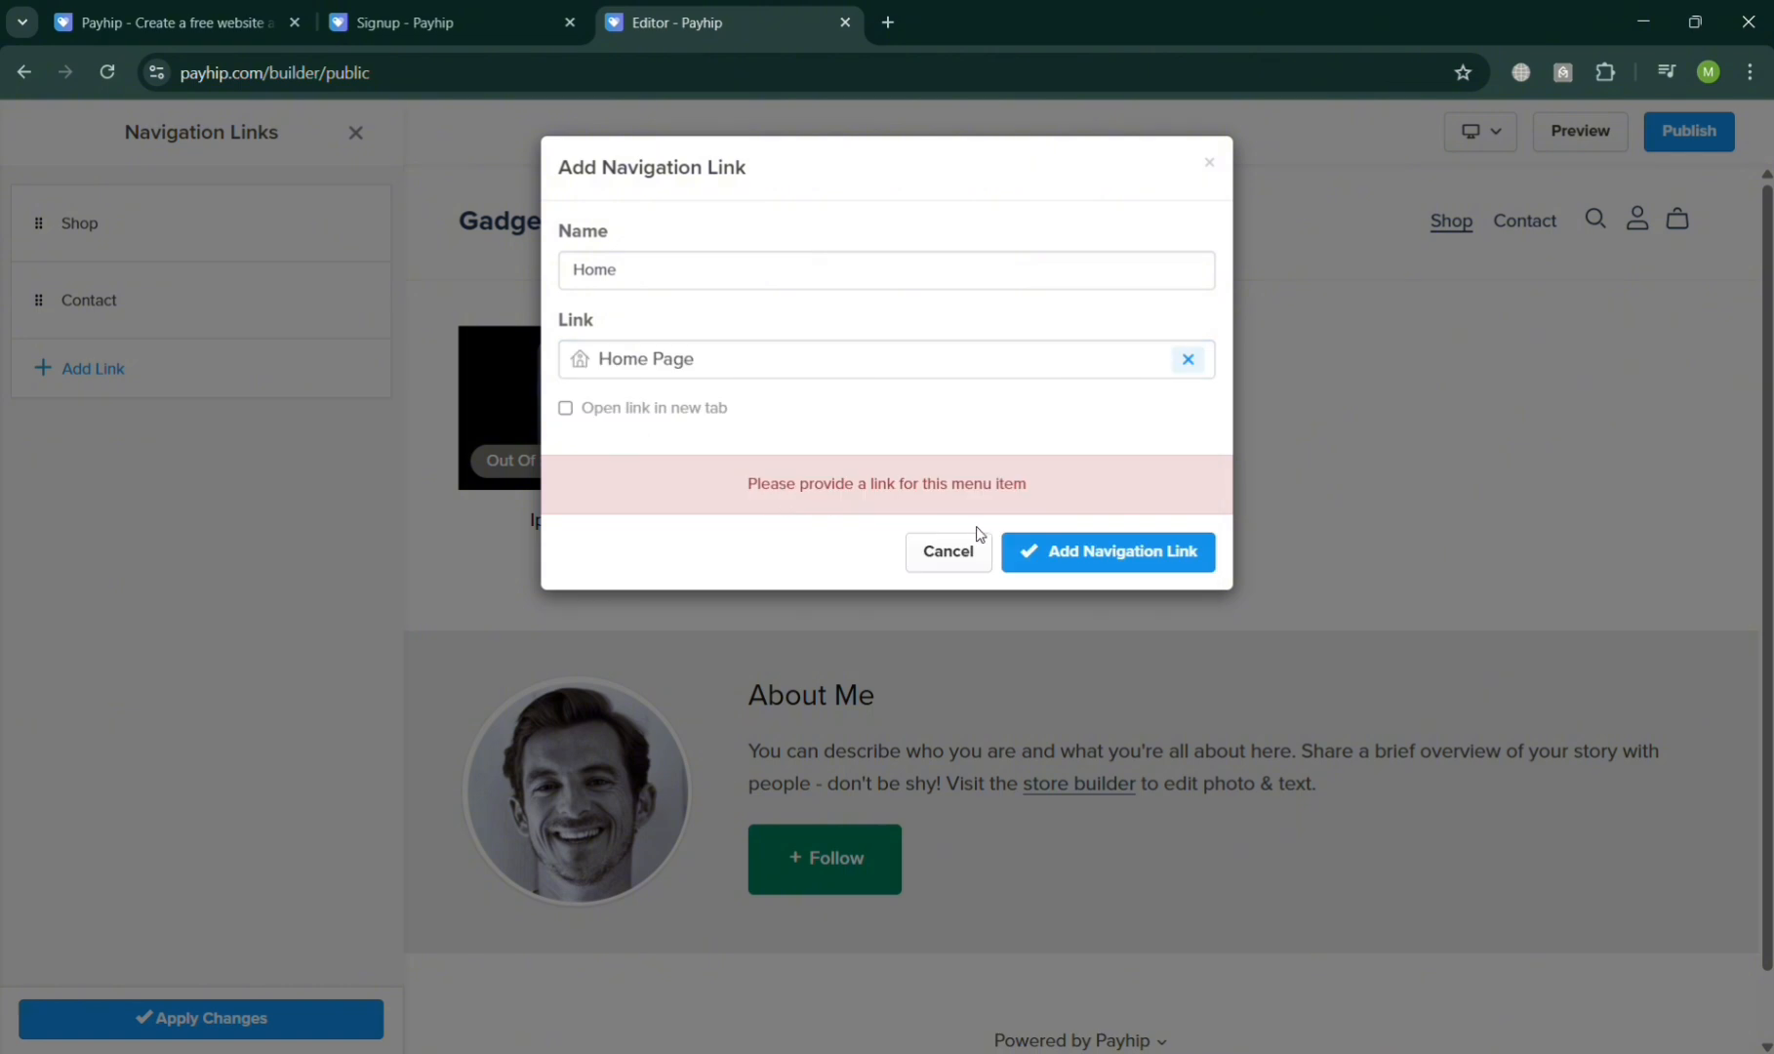
left_click(1095, 556)
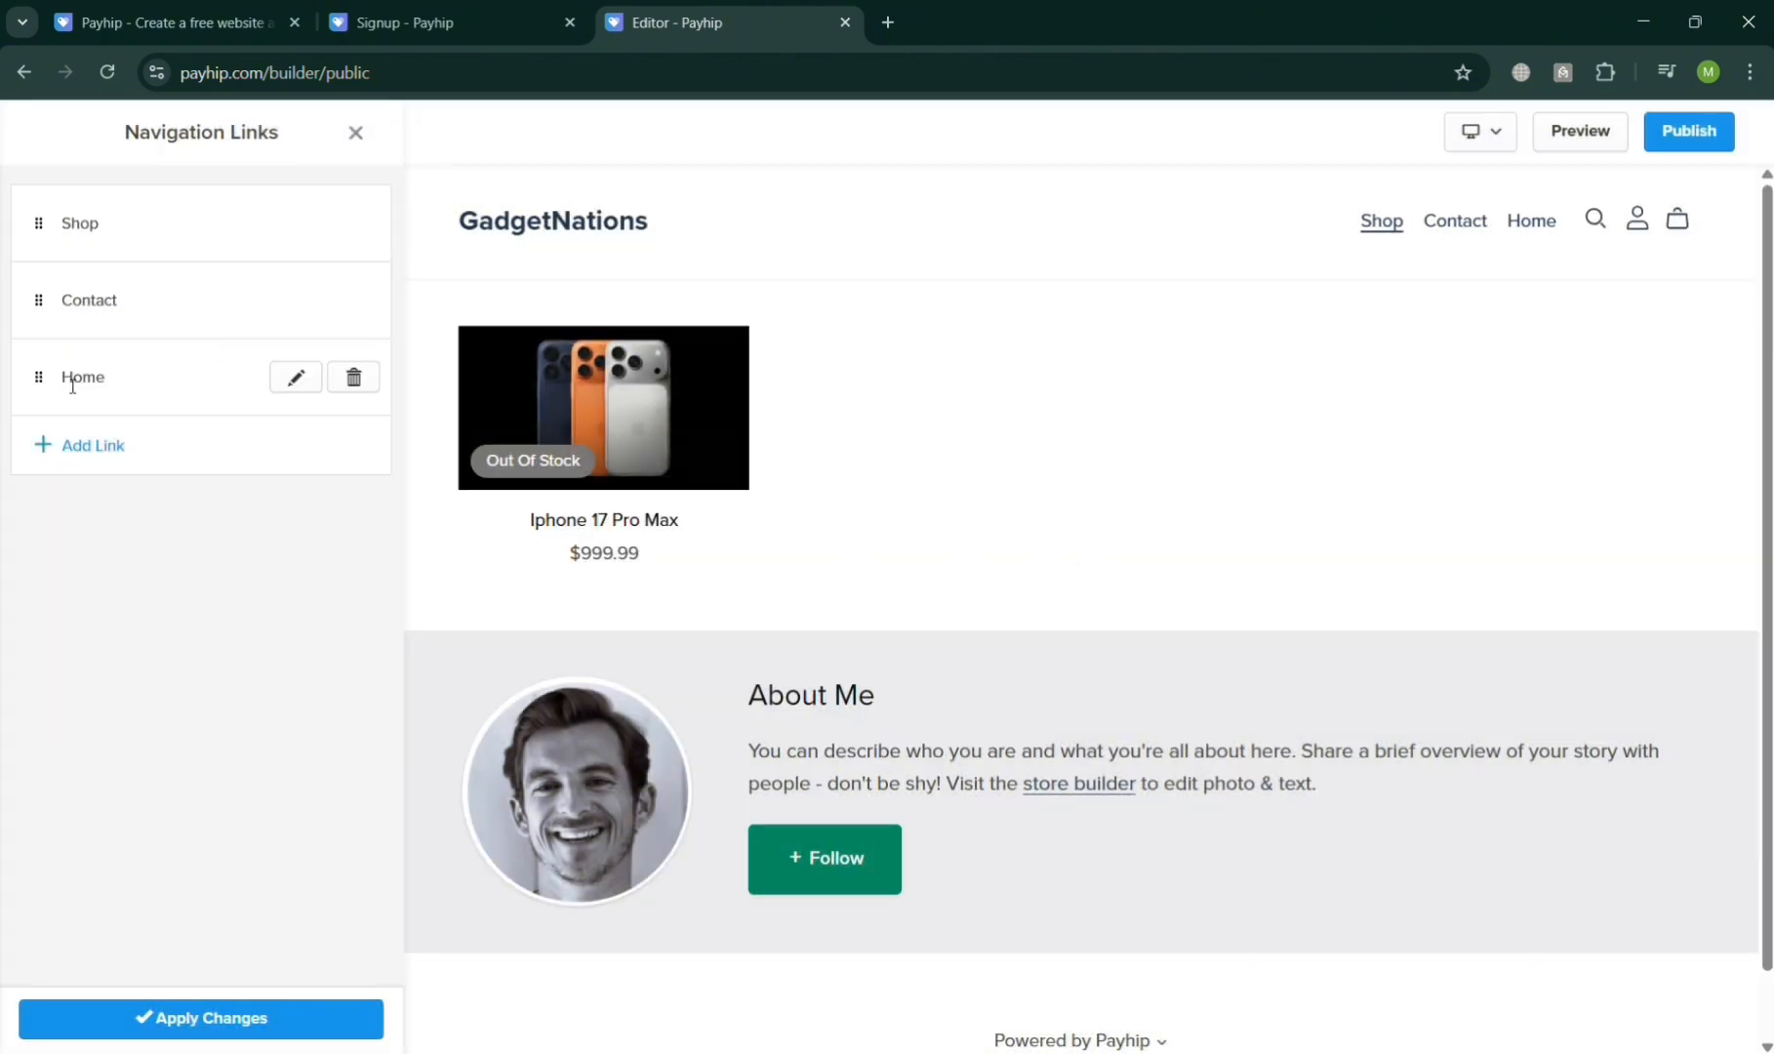
- Move the Home link to first place in the header navigation, apply the new order and save it
left_click_drag(50, 382, 48, 210)
left_click(176, 1024)
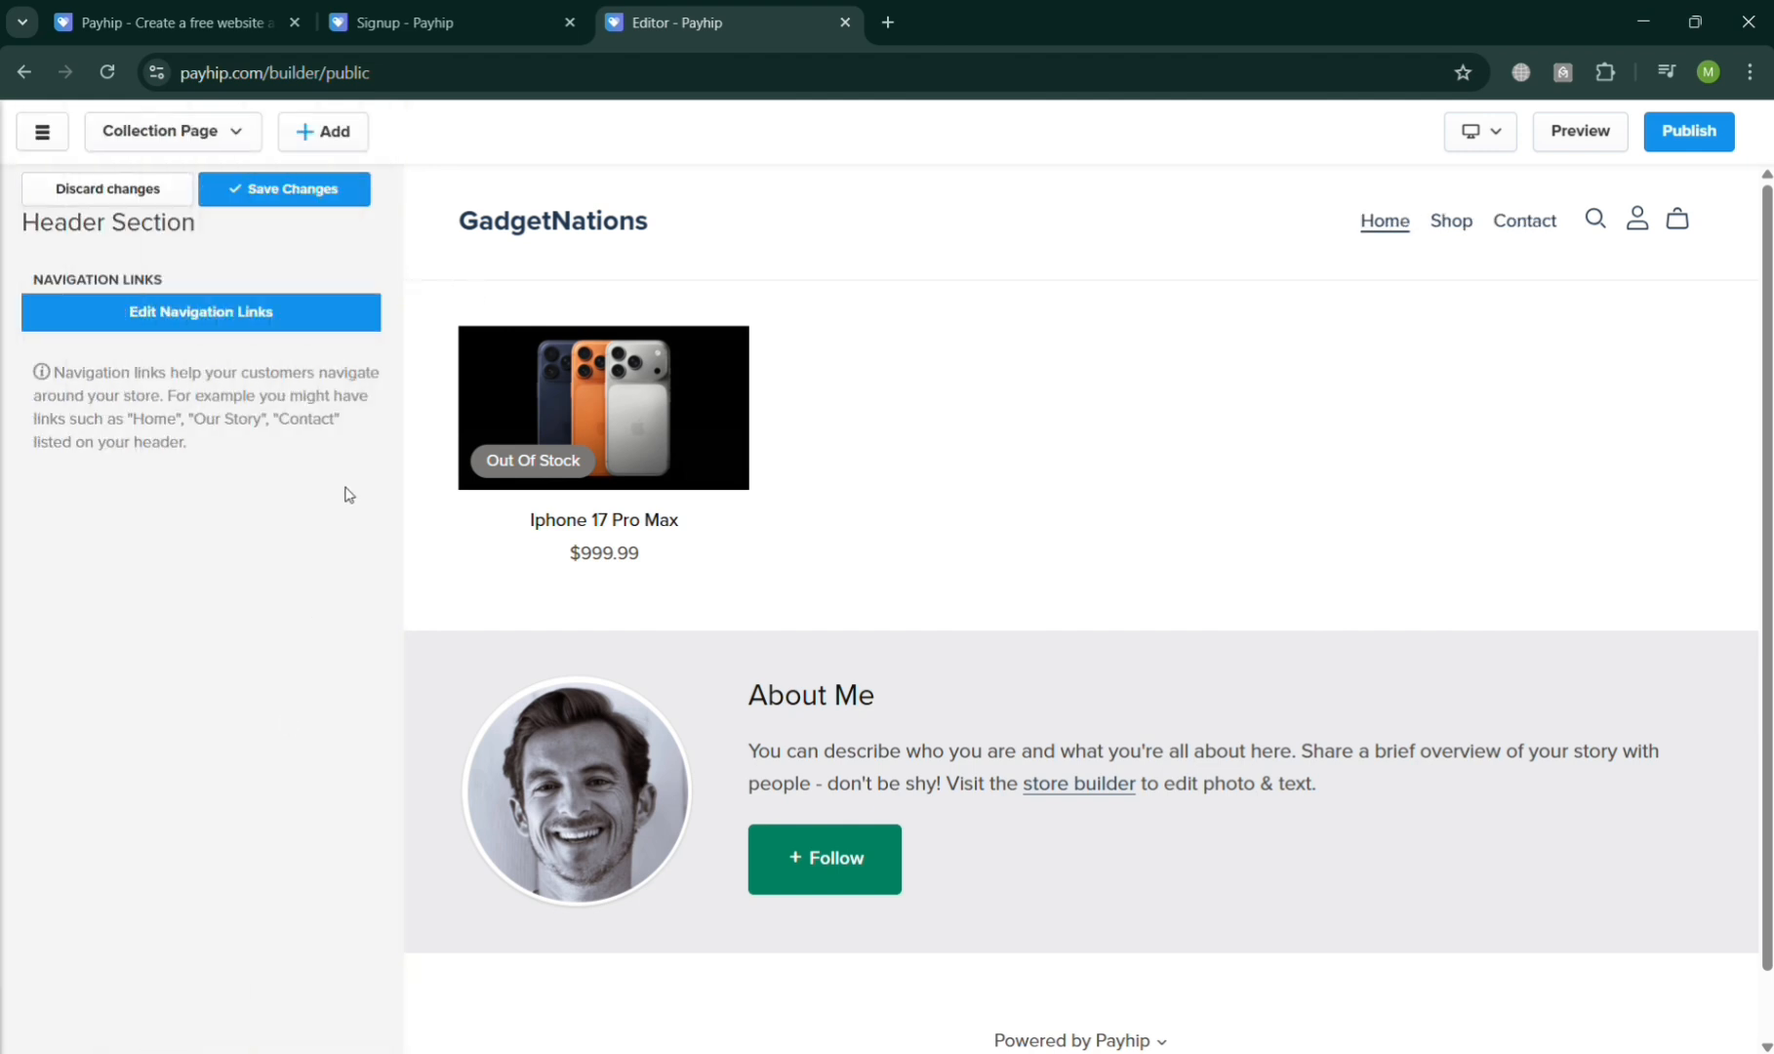
left_click(292, 190)
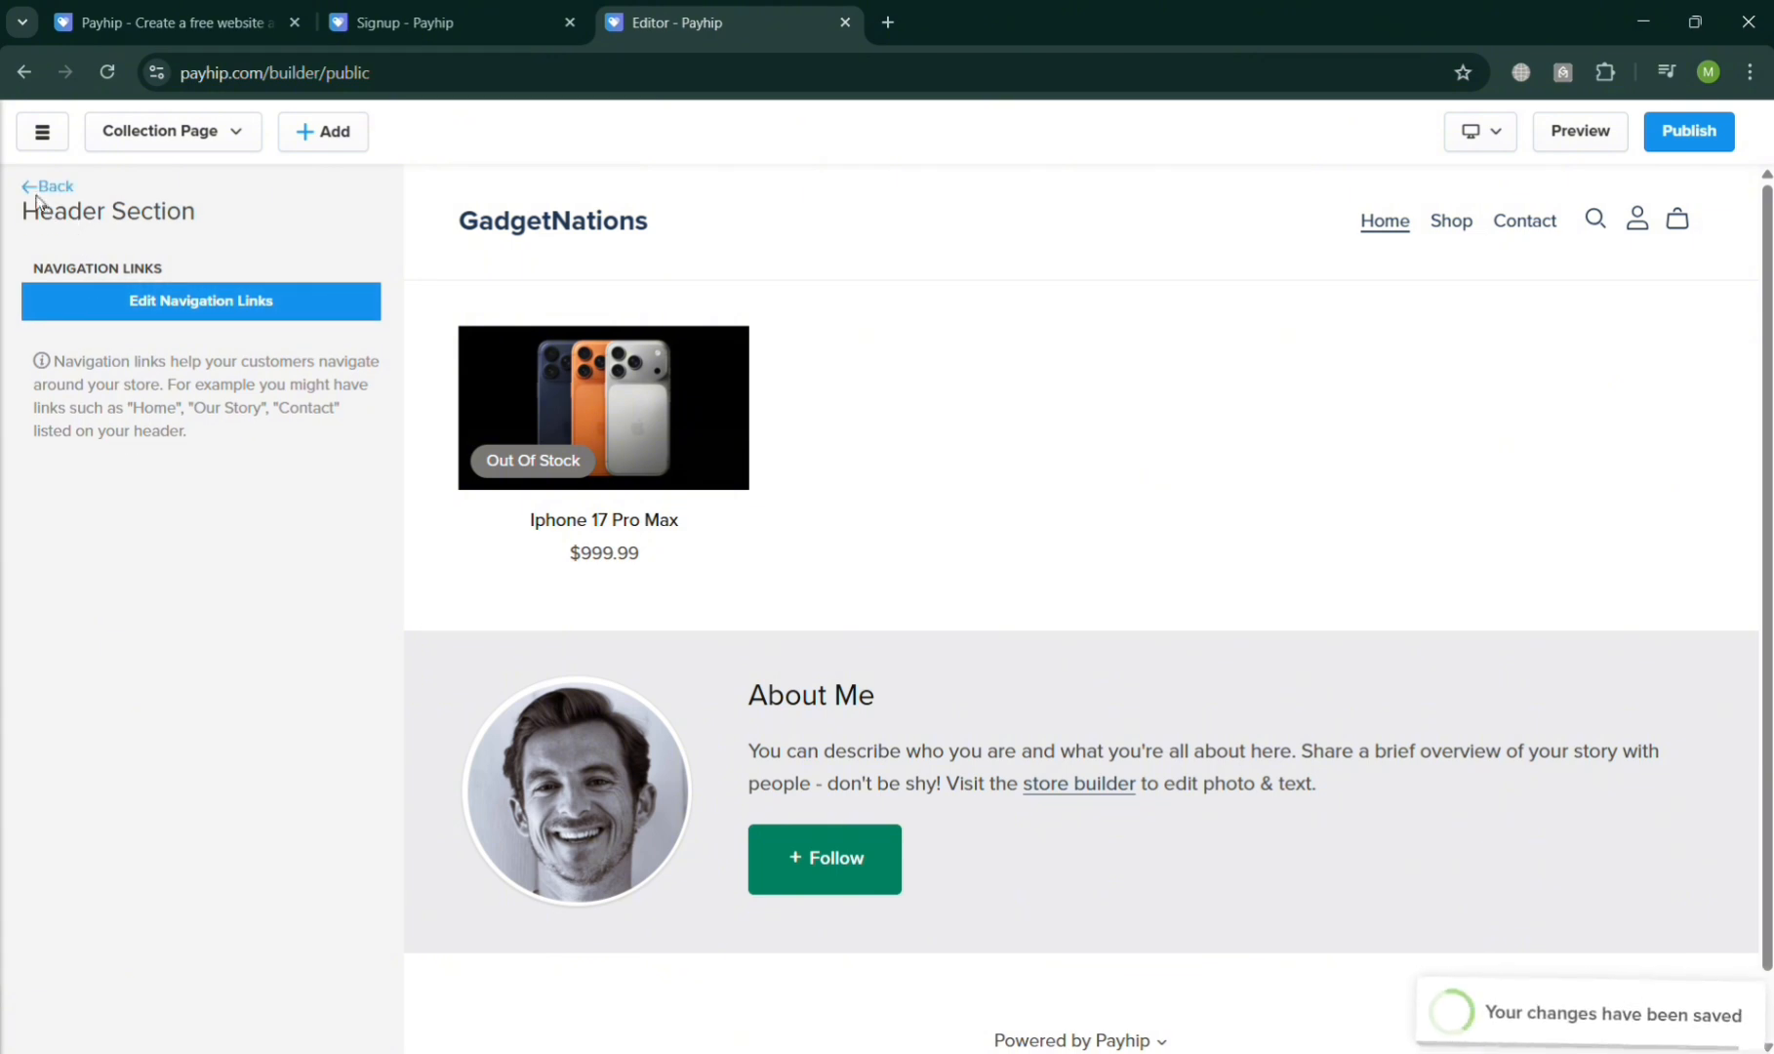
left_click(29, 186)
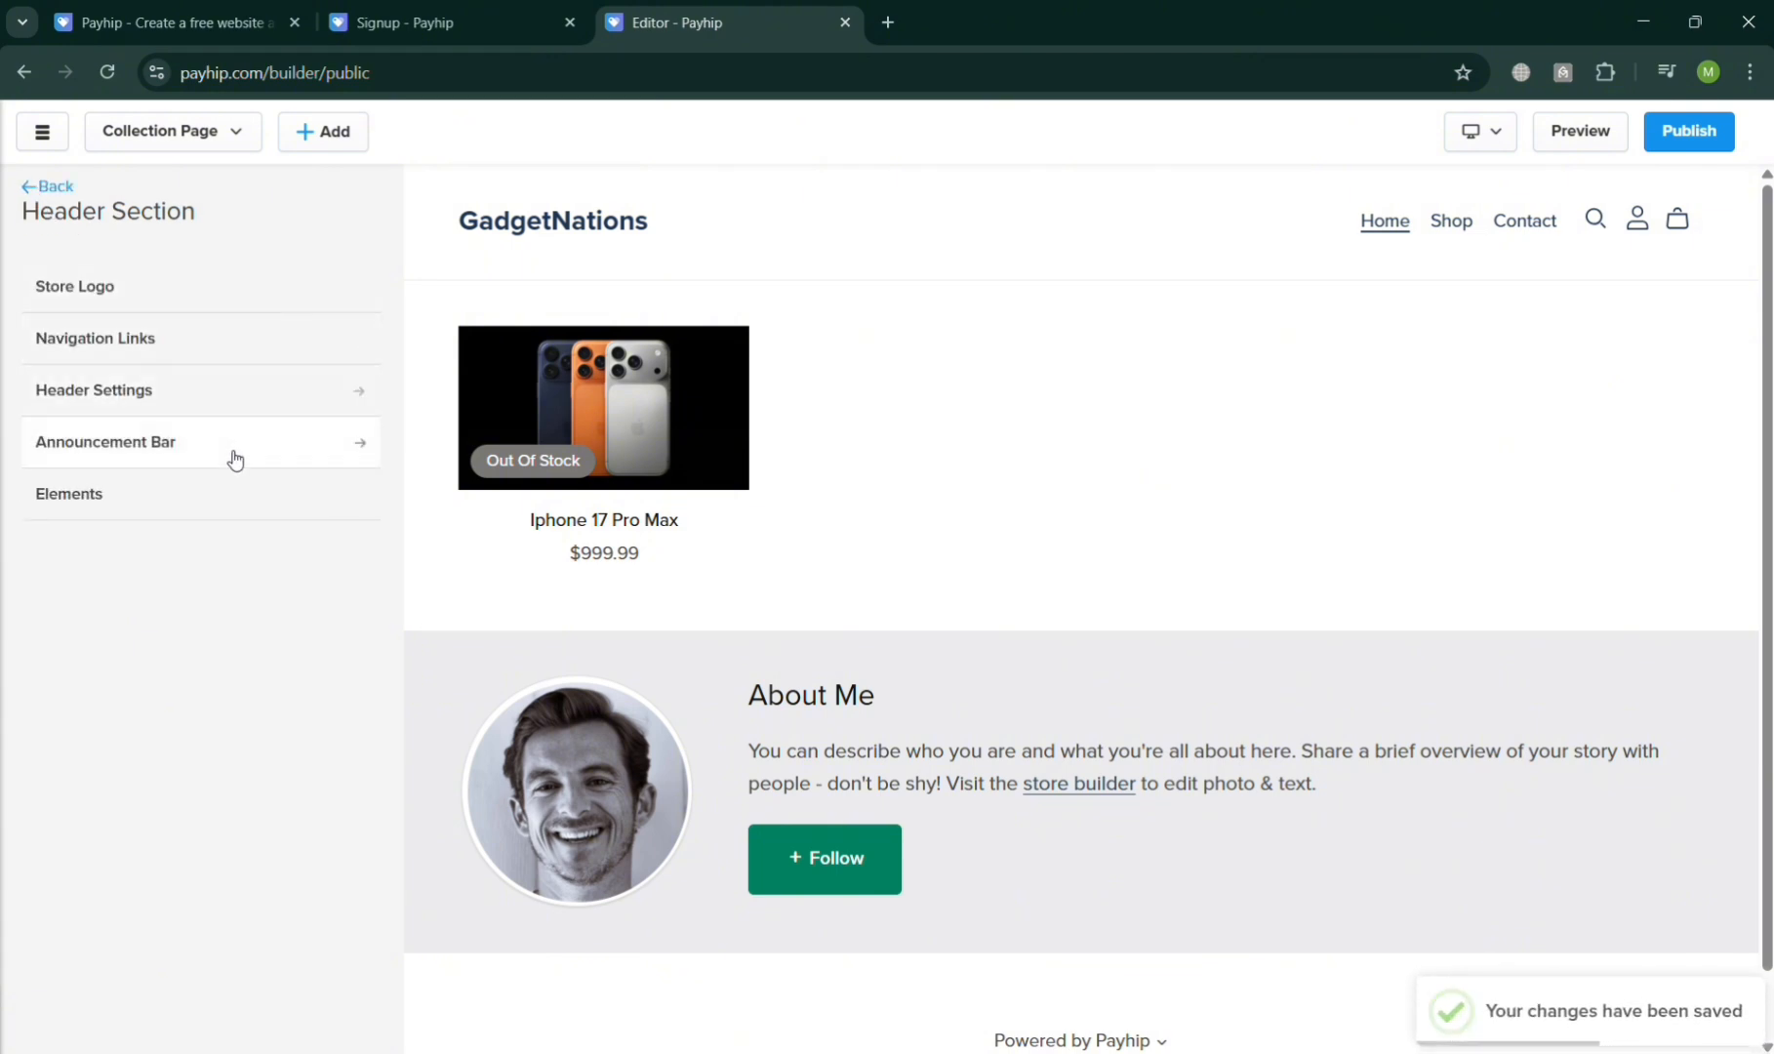
left_click(236, 465)
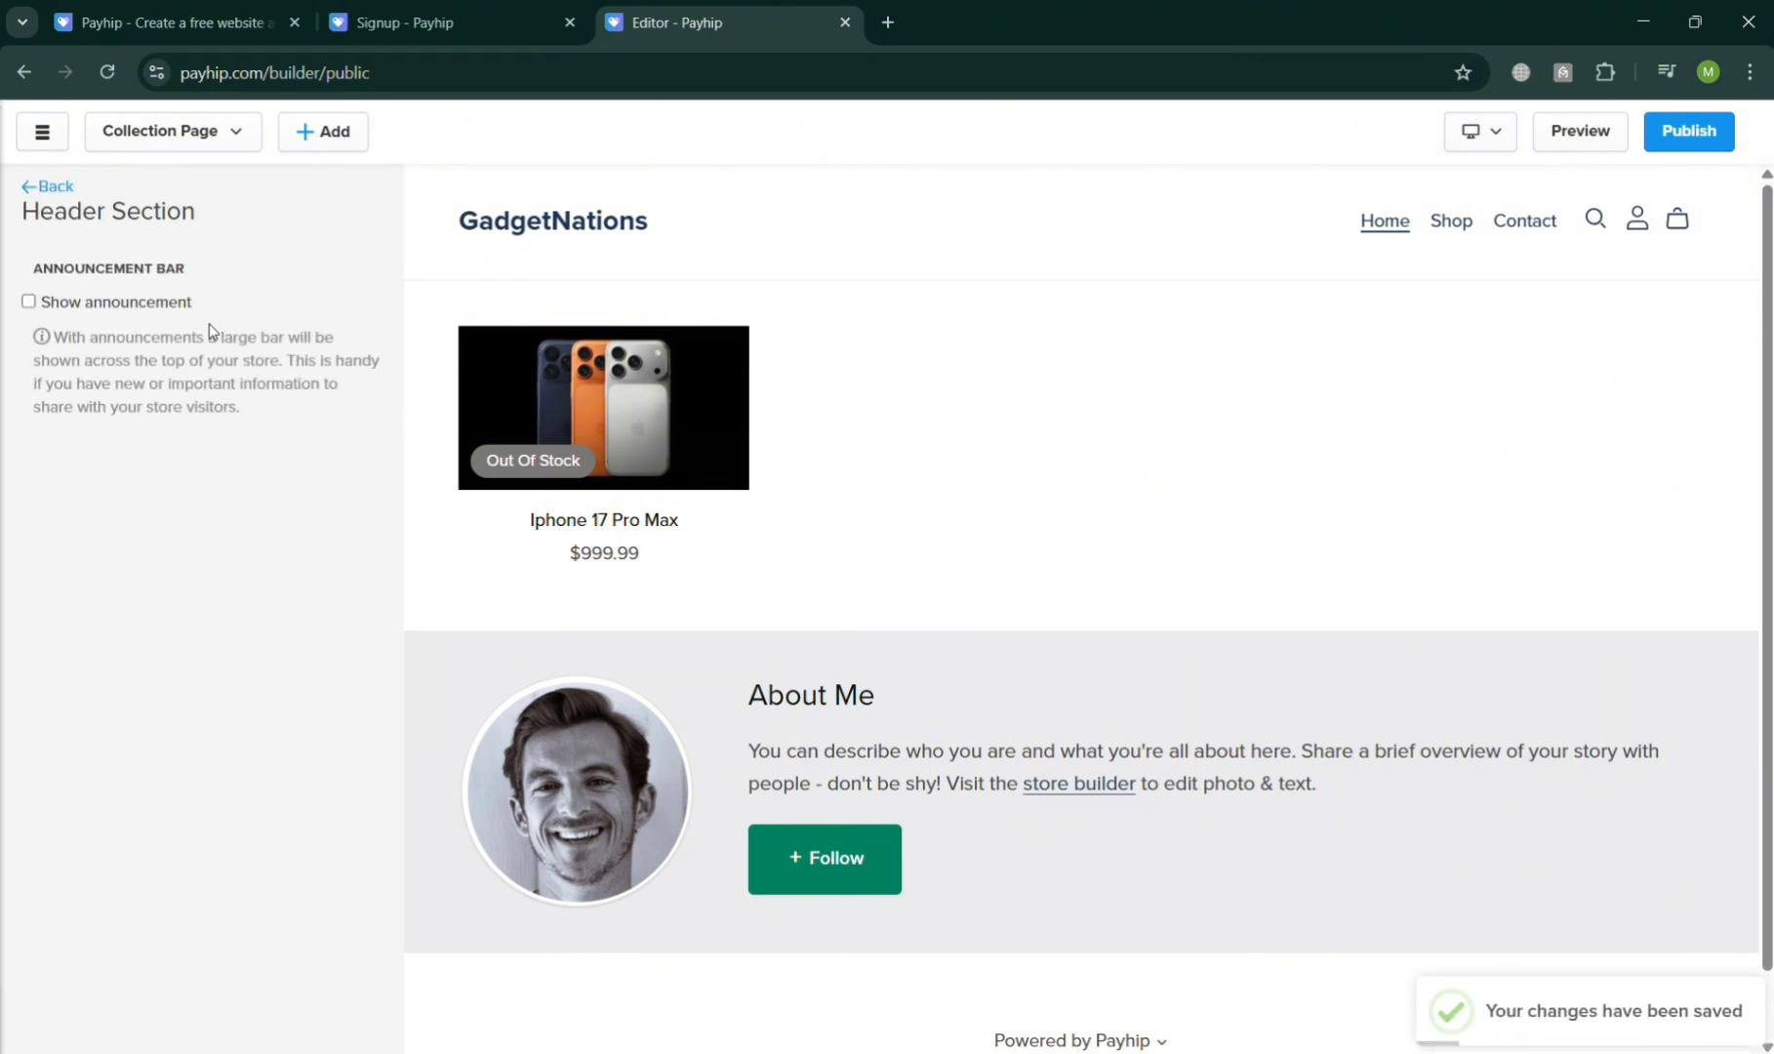
left_click(29, 302)
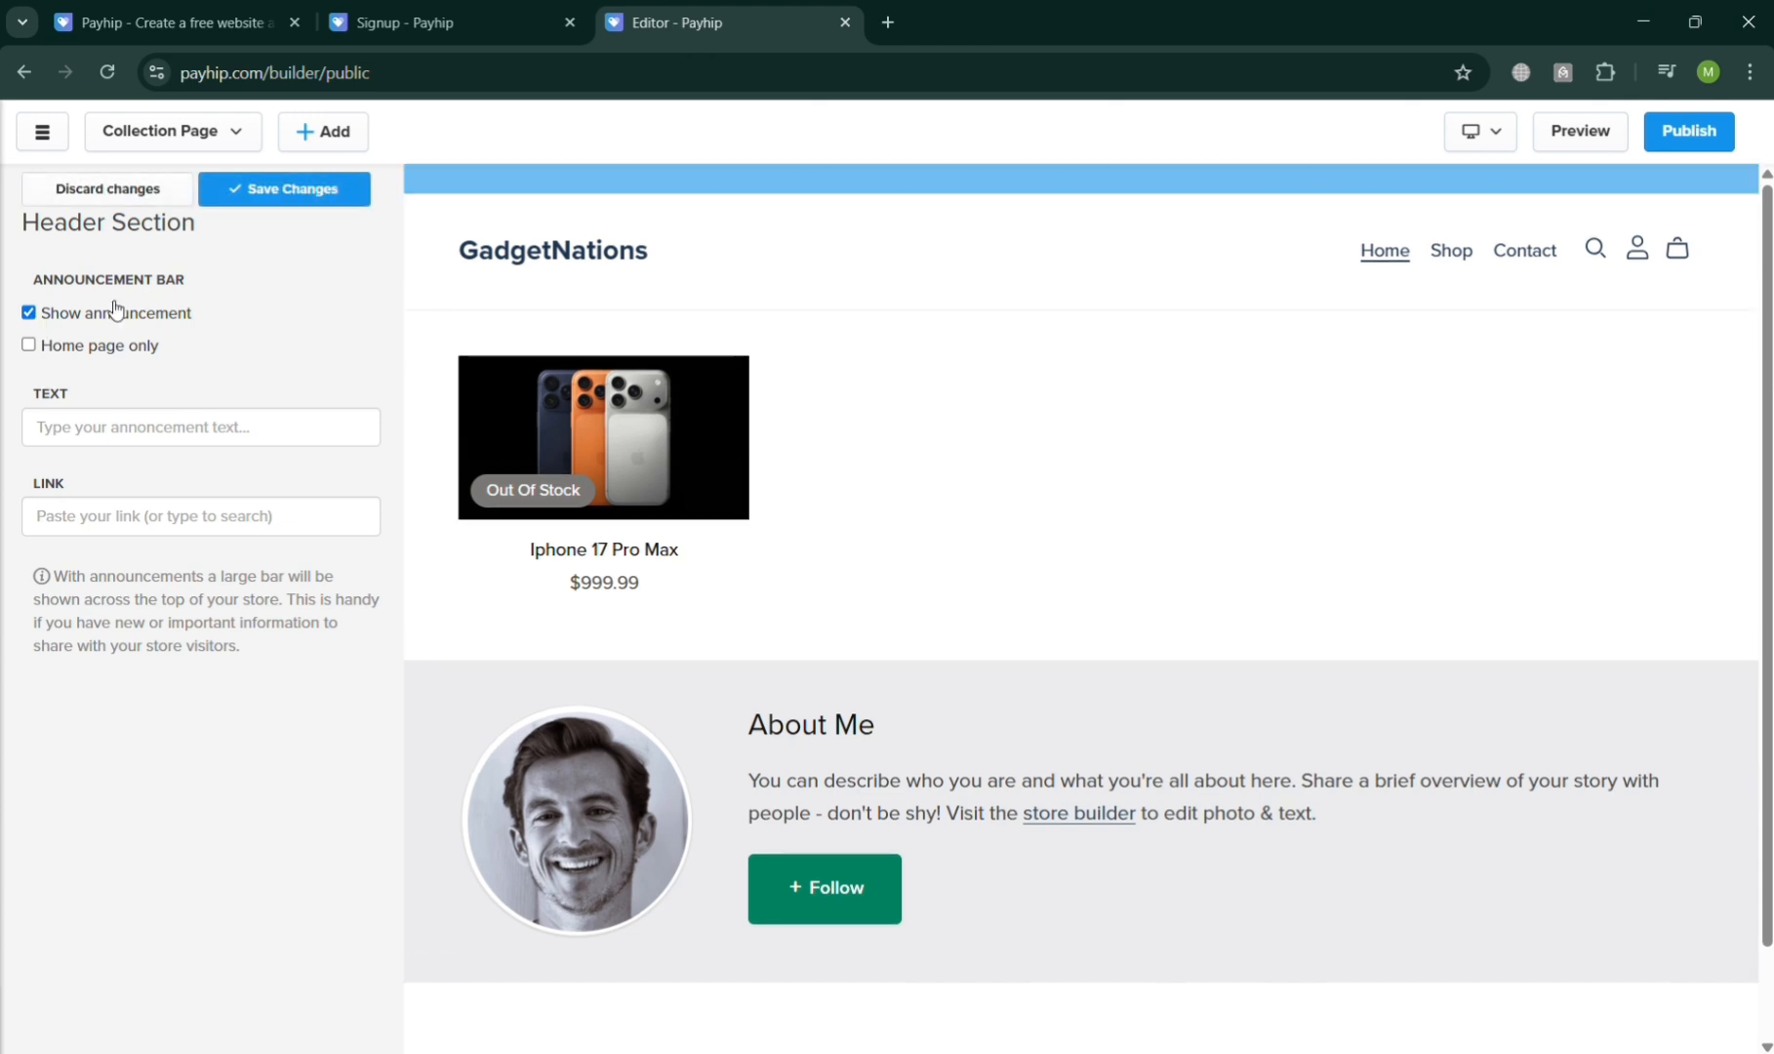
left_click(30, 312)
left_click(139, 189)
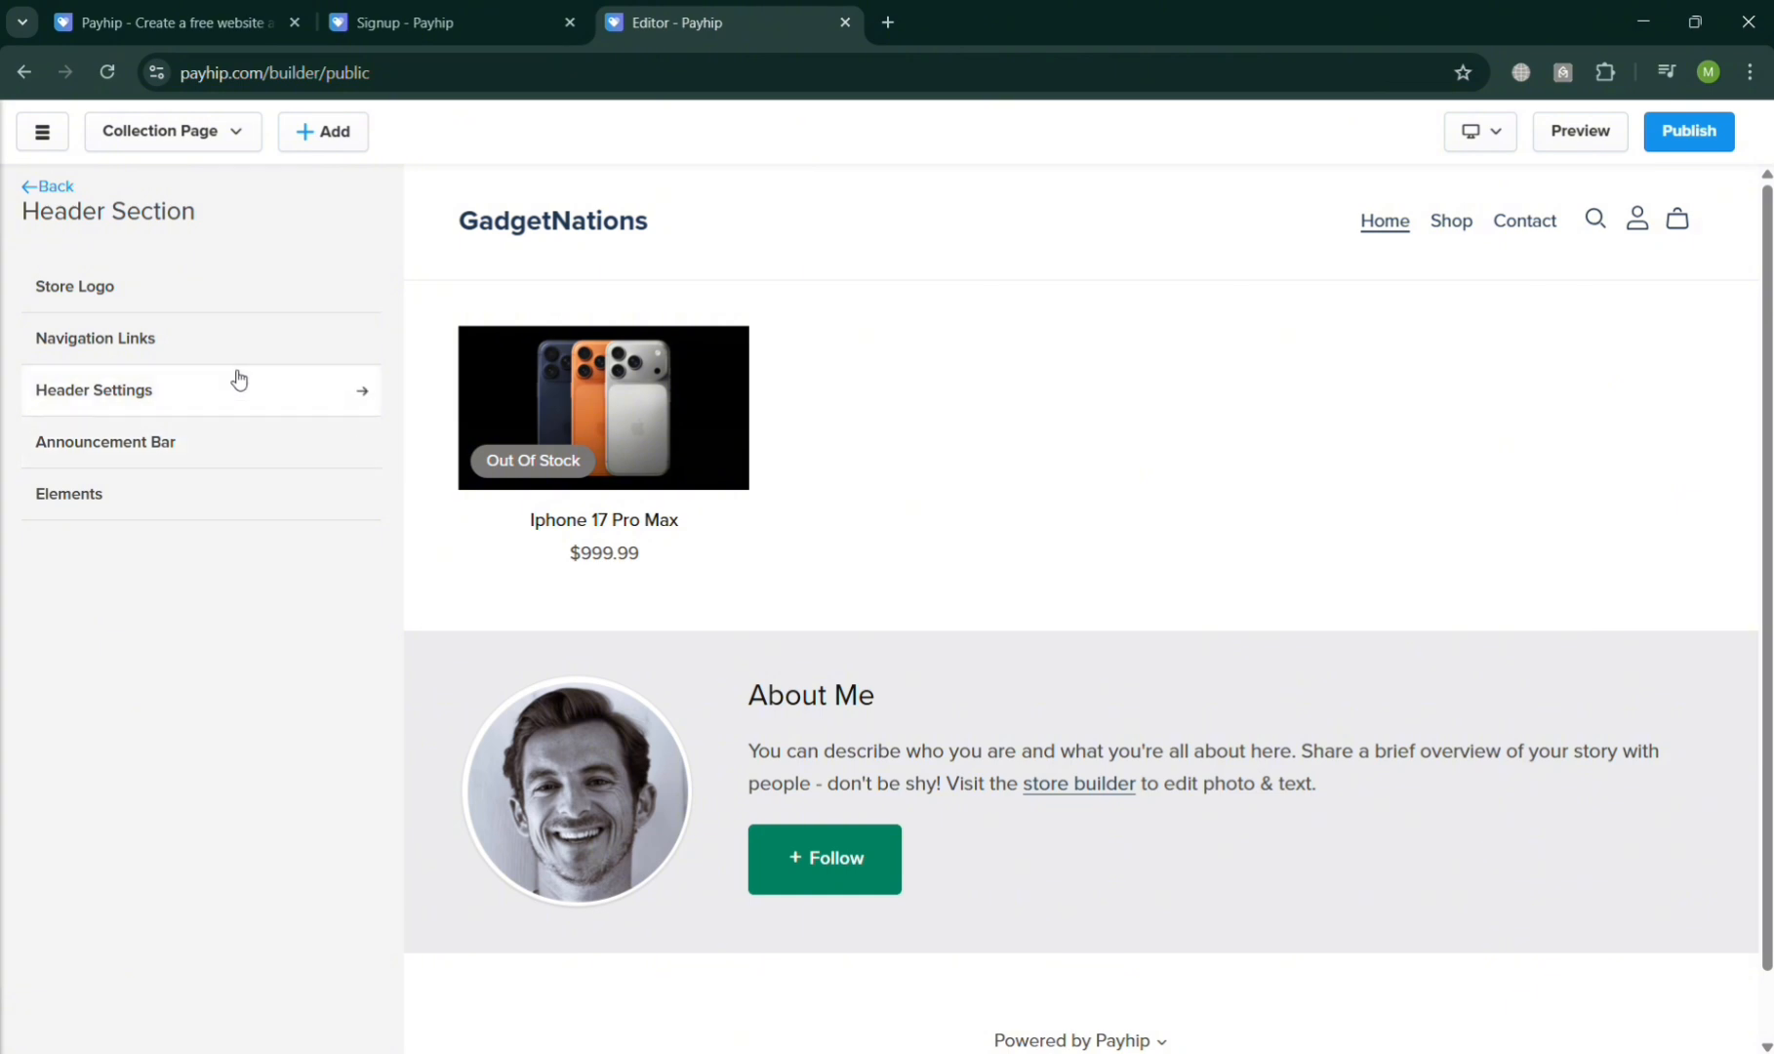
left_click(291, 501)
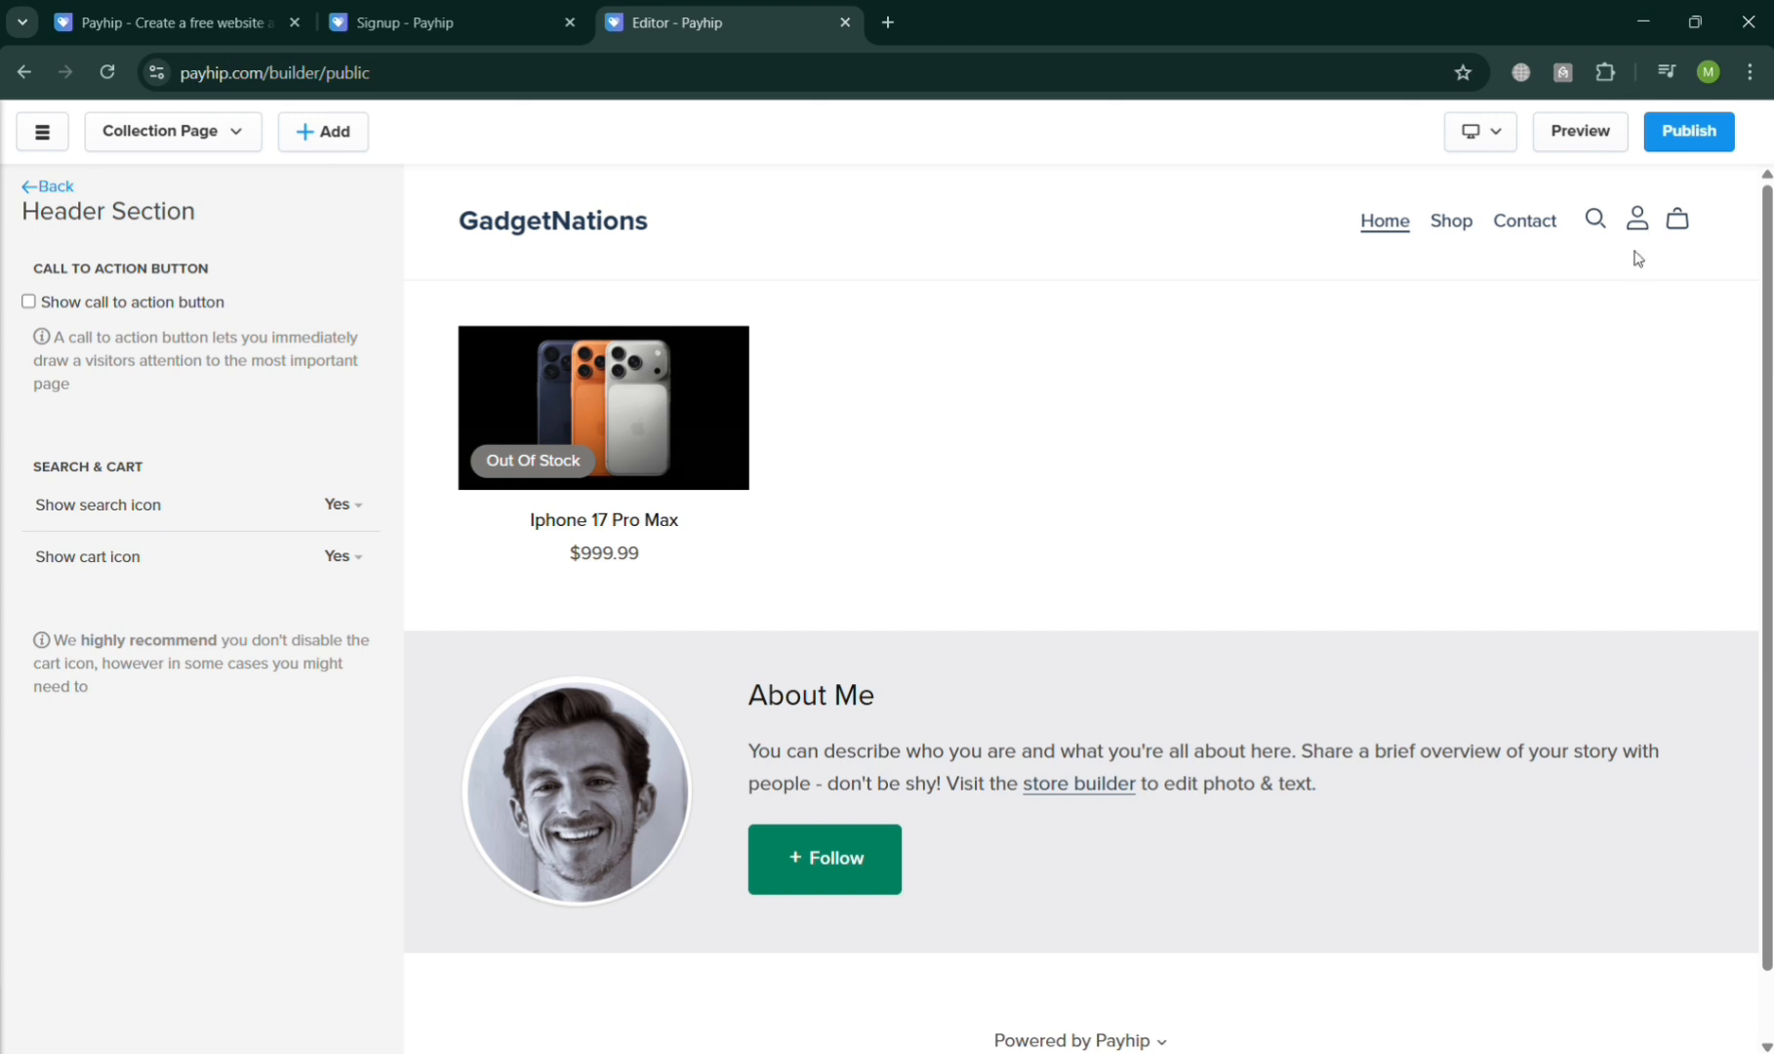
scroll(384, 843, "down", 1)
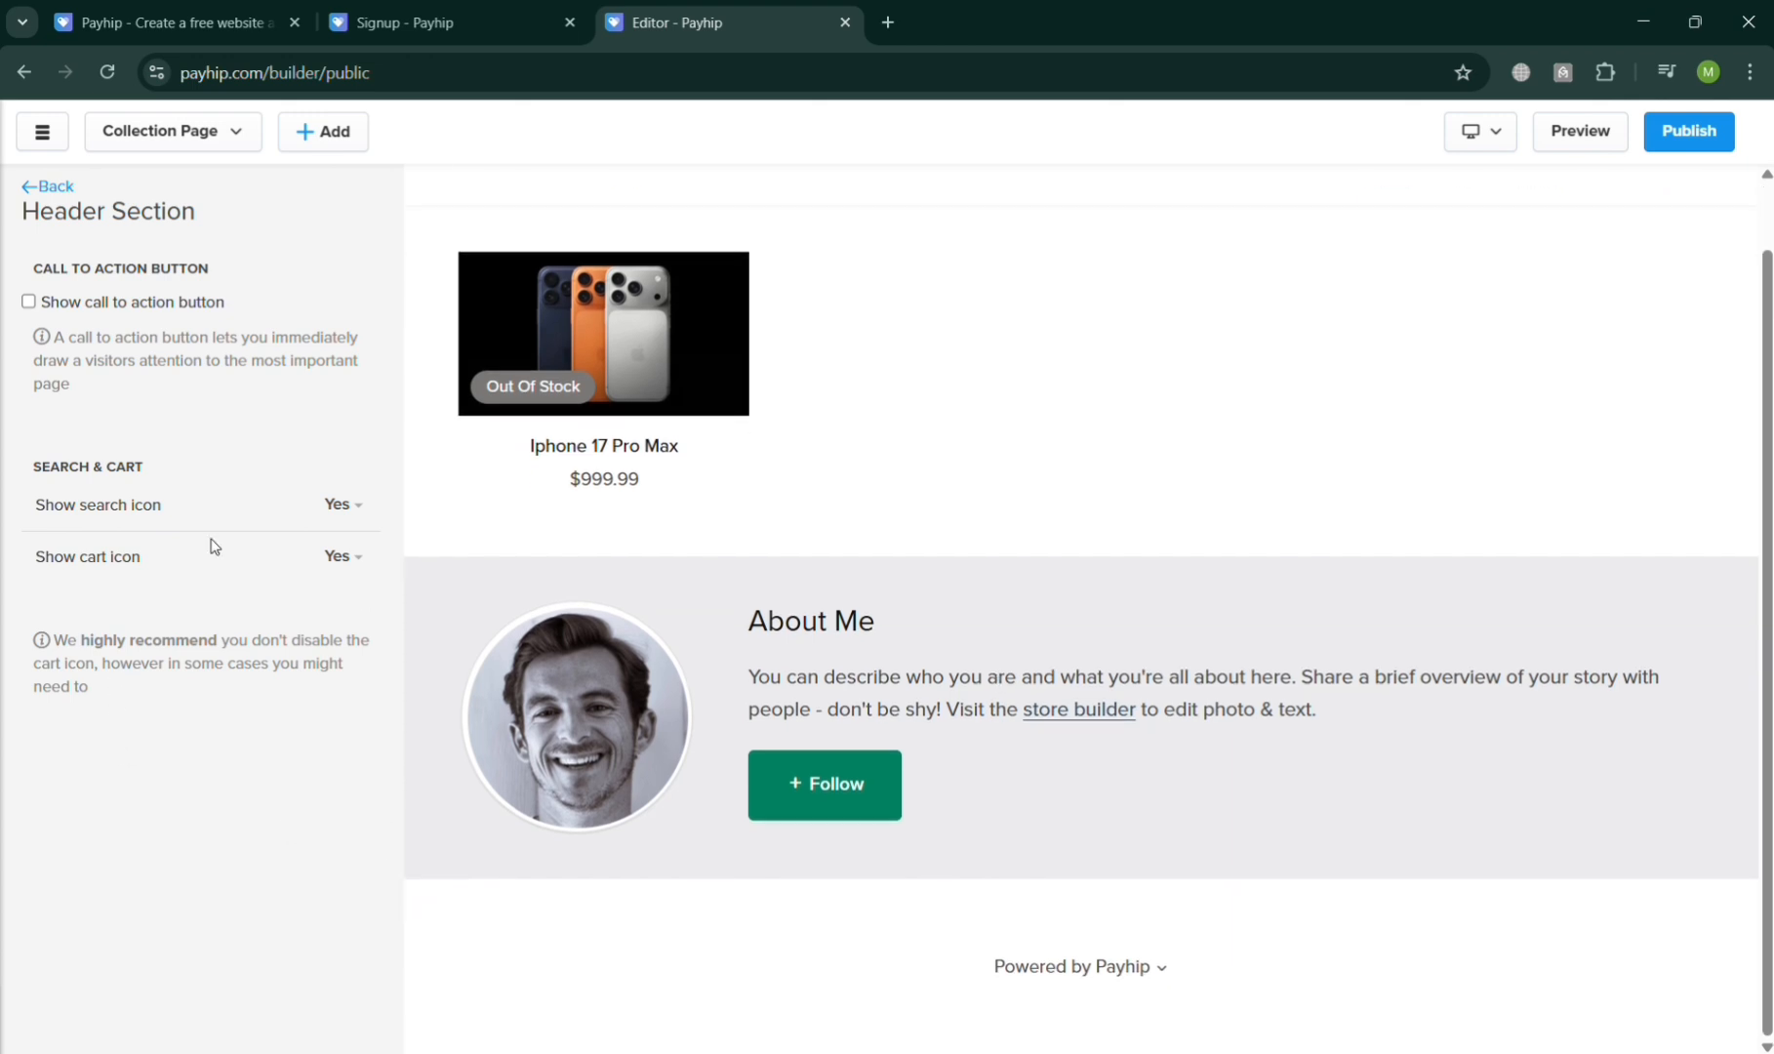
left_click(32, 194)
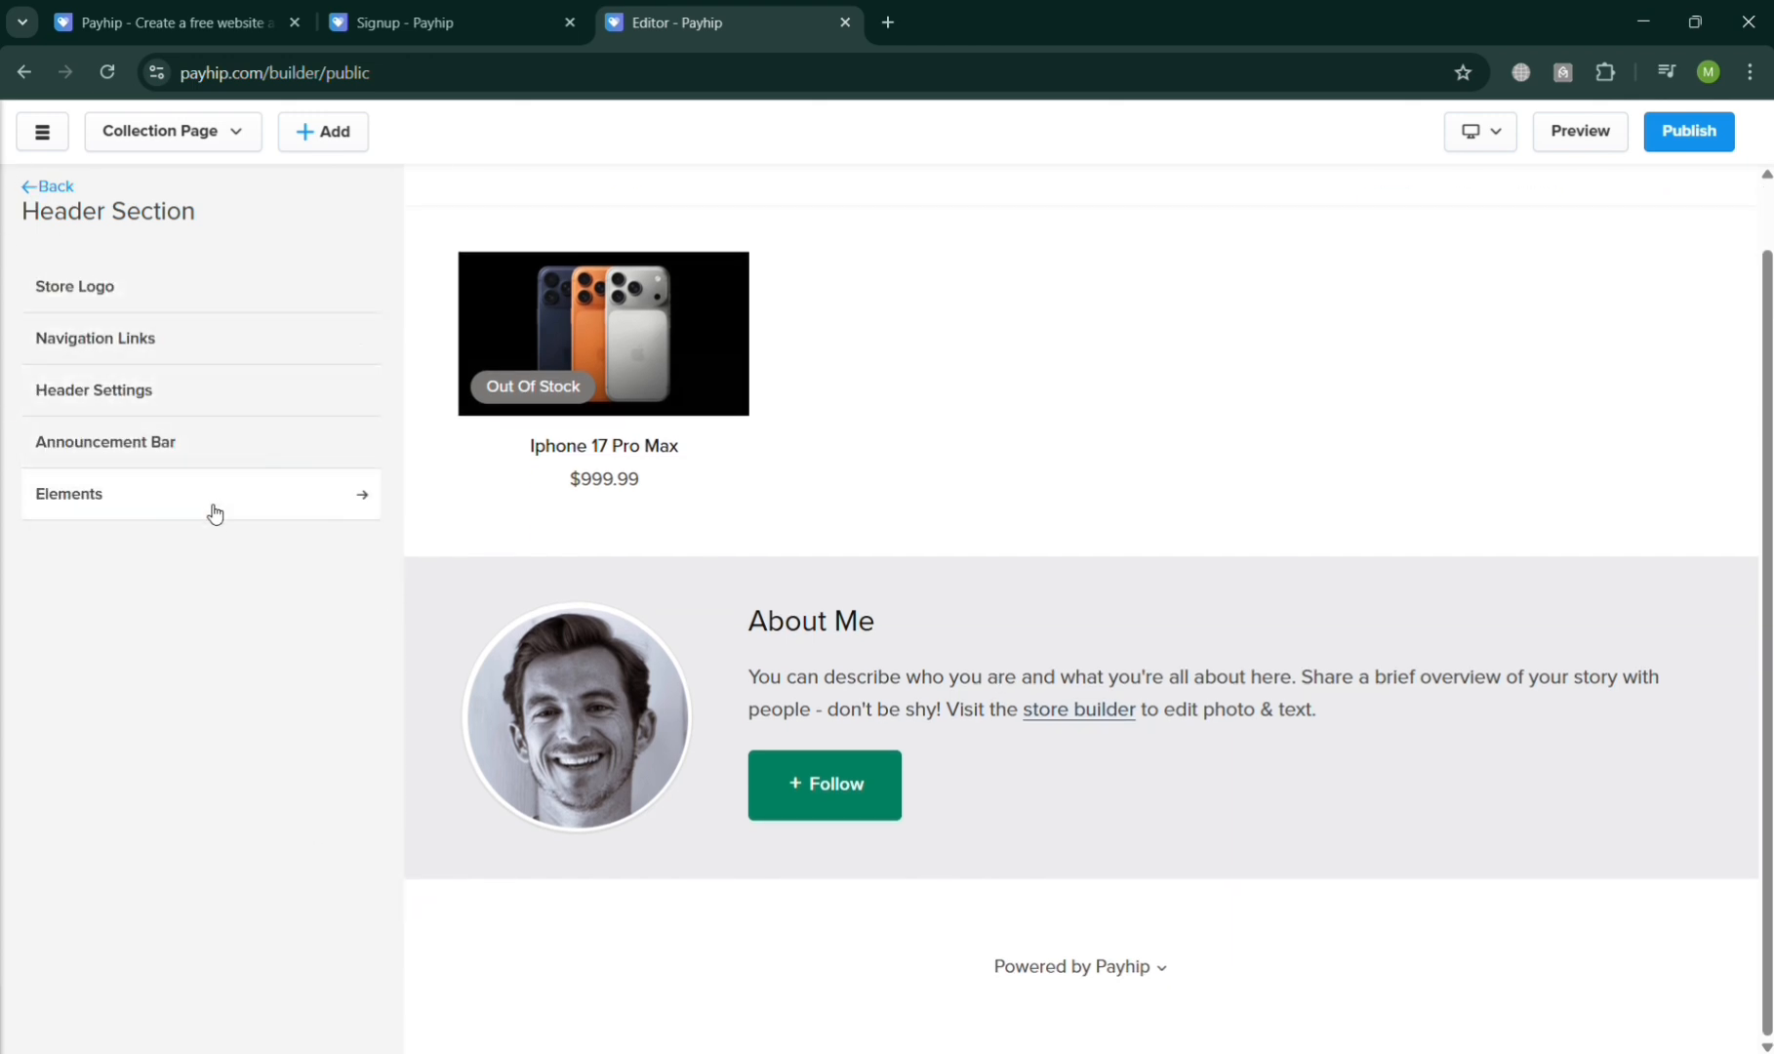
- Add an Image With Text section to the All Products page using layout 2, the banner with two side-by-side images
left_click(26, 193)
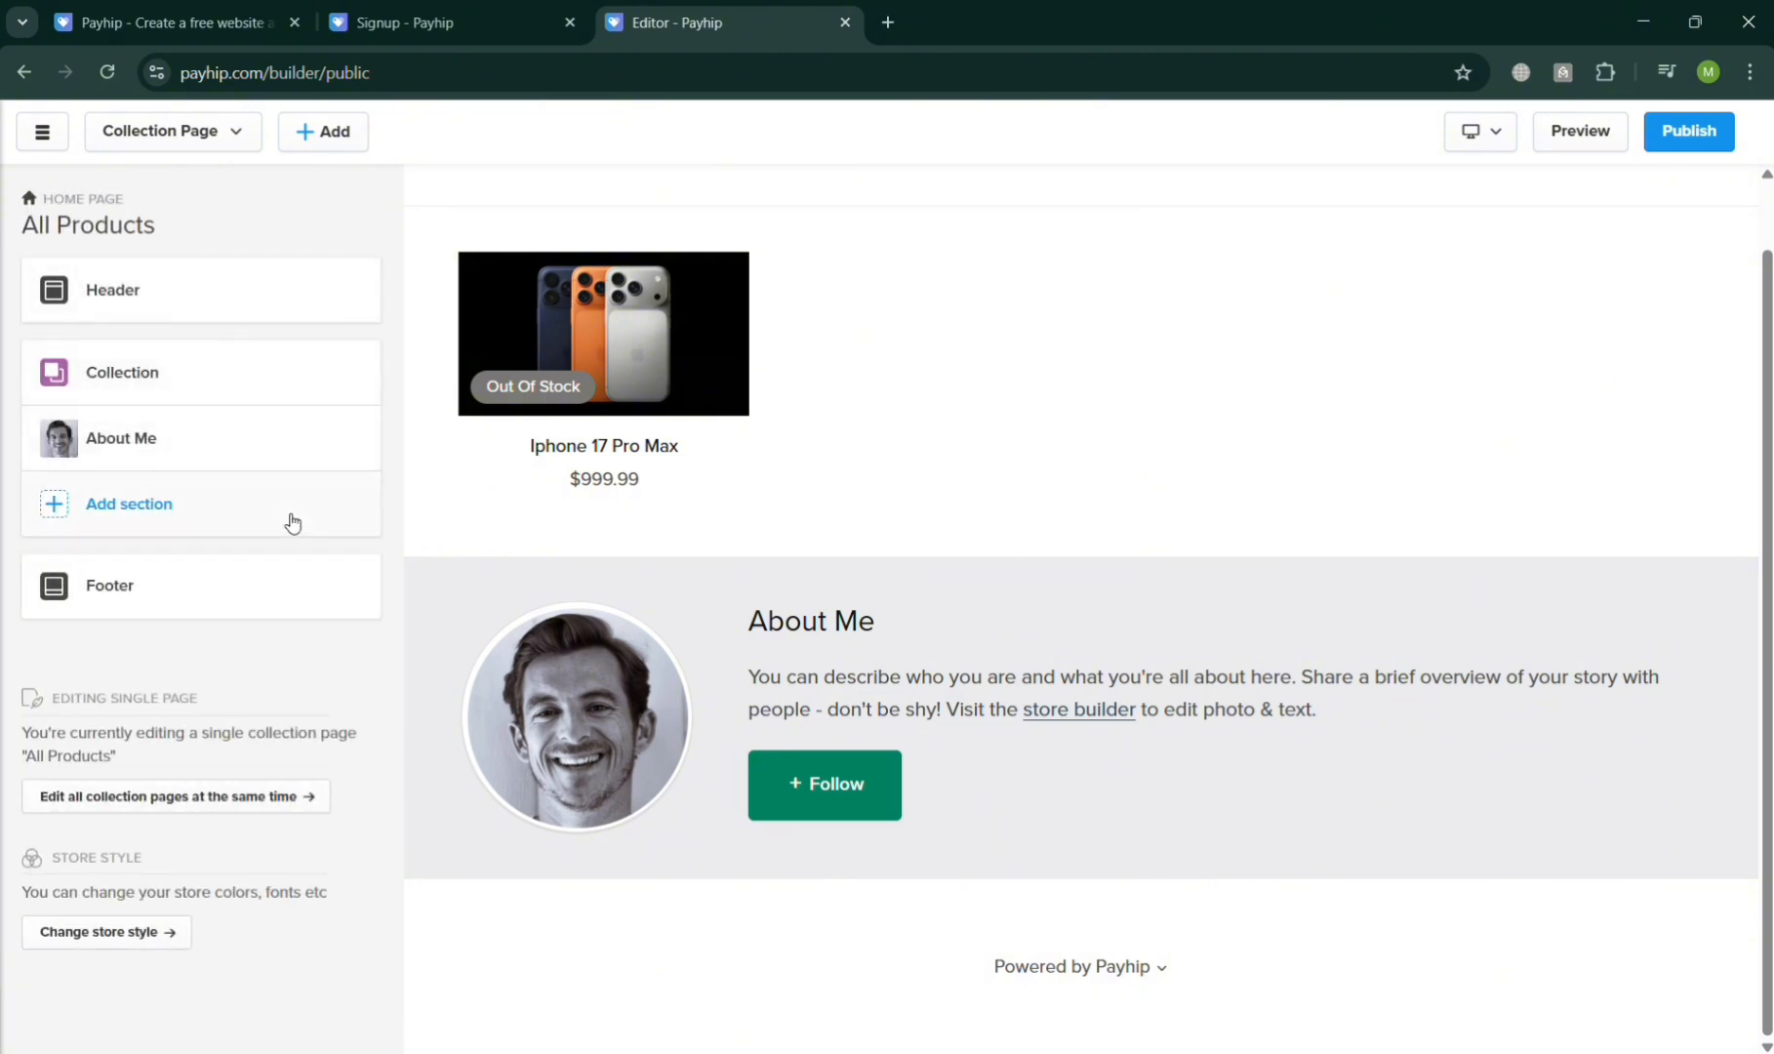
left_click(84, 517)
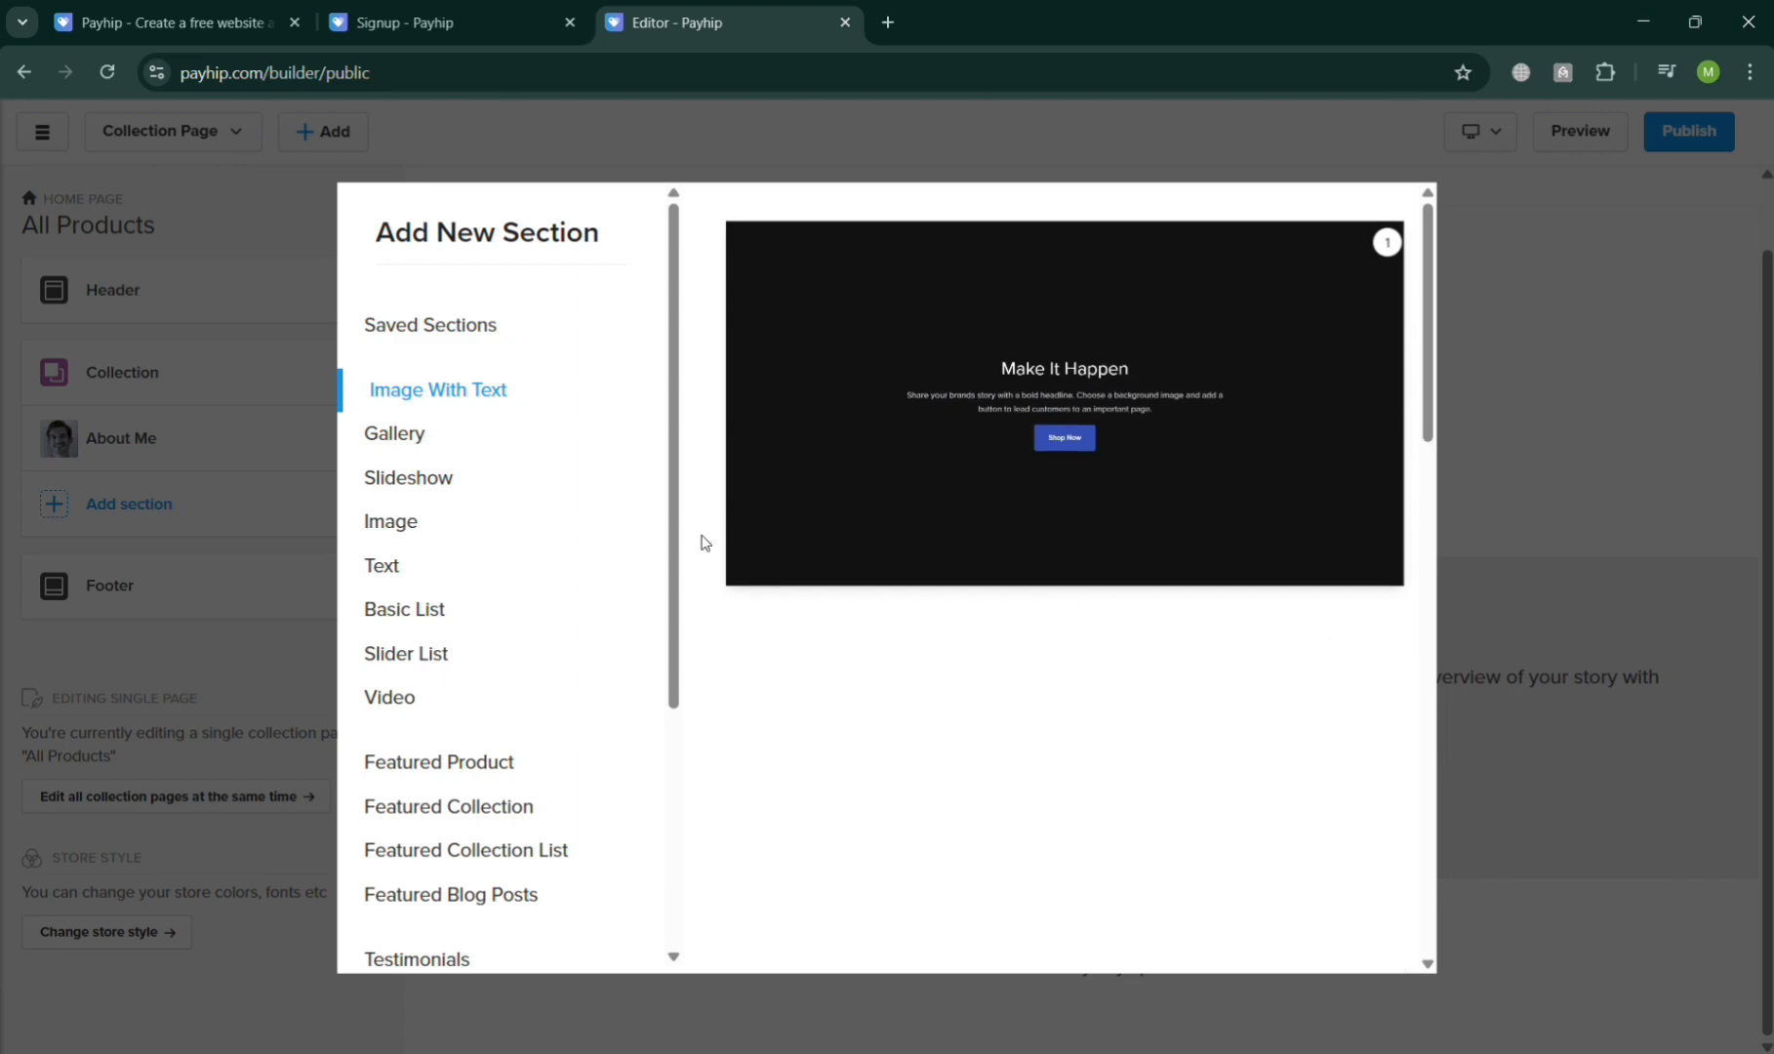
scroll(586, 573, "down", 3)
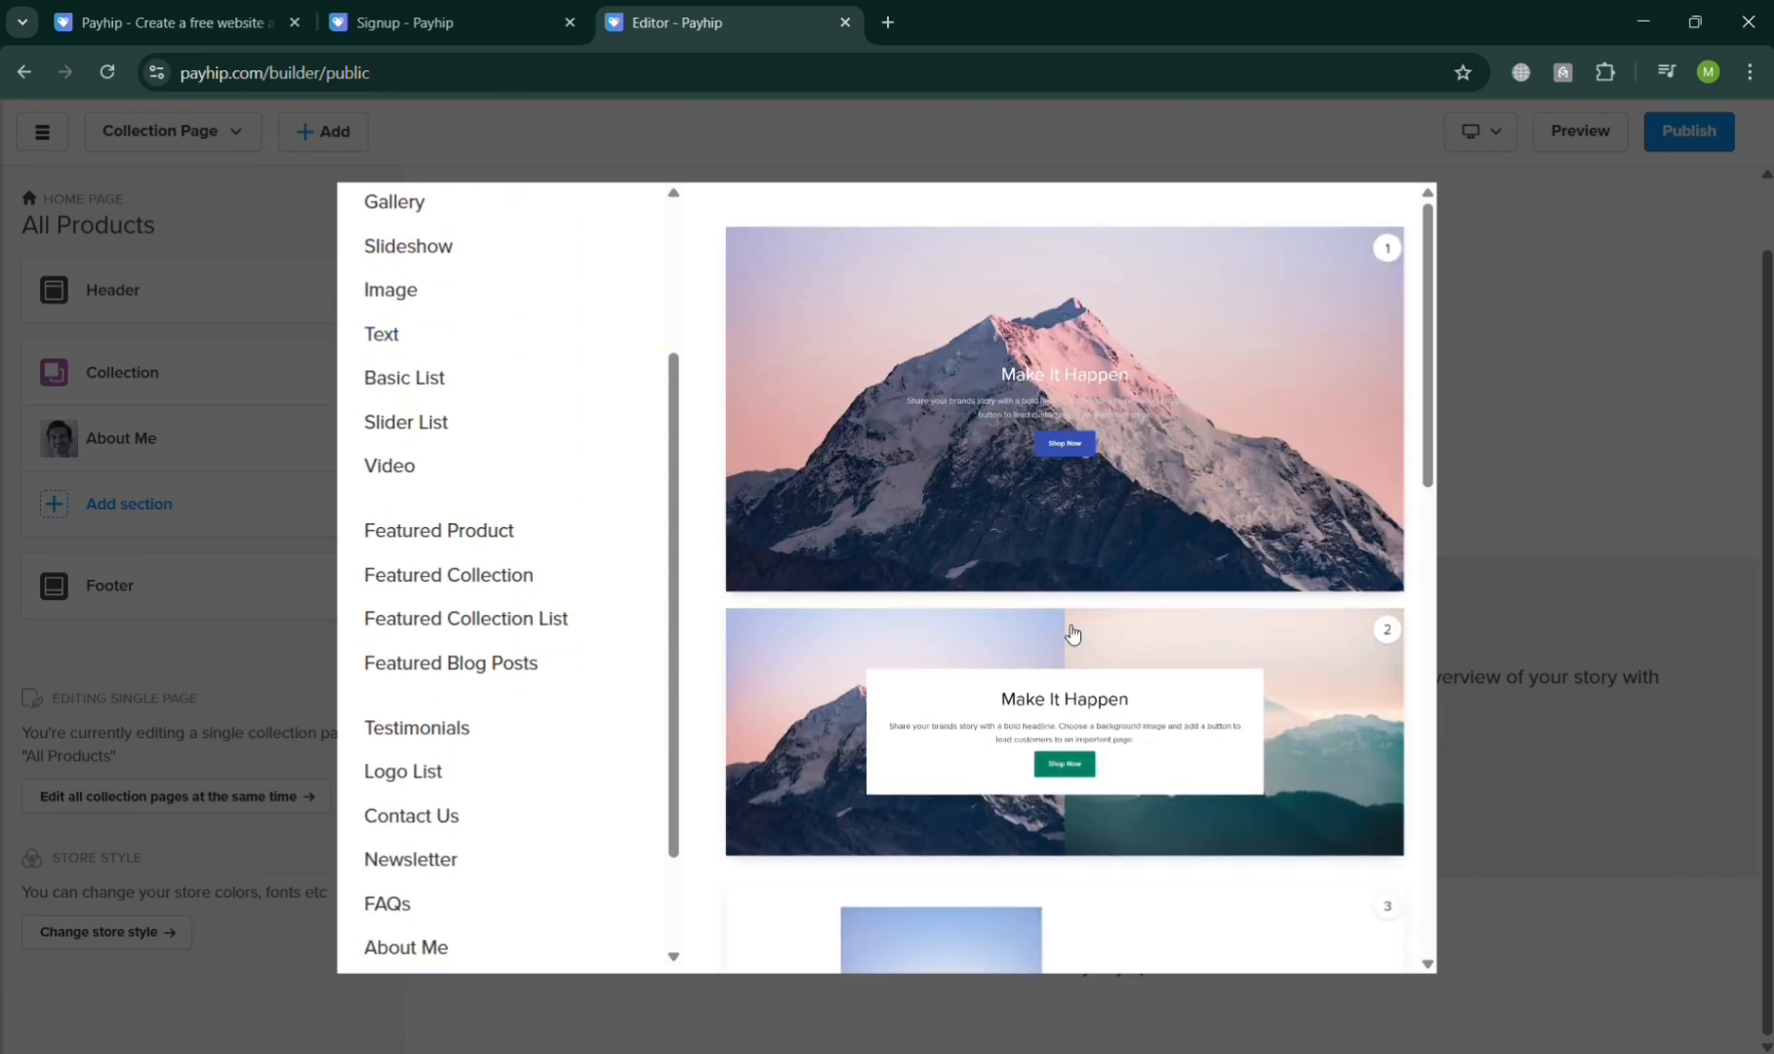
scroll(1061, 654, "down", 4)
scroll(1058, 665, "up", 4)
scroll(1083, 566, "down", 3)
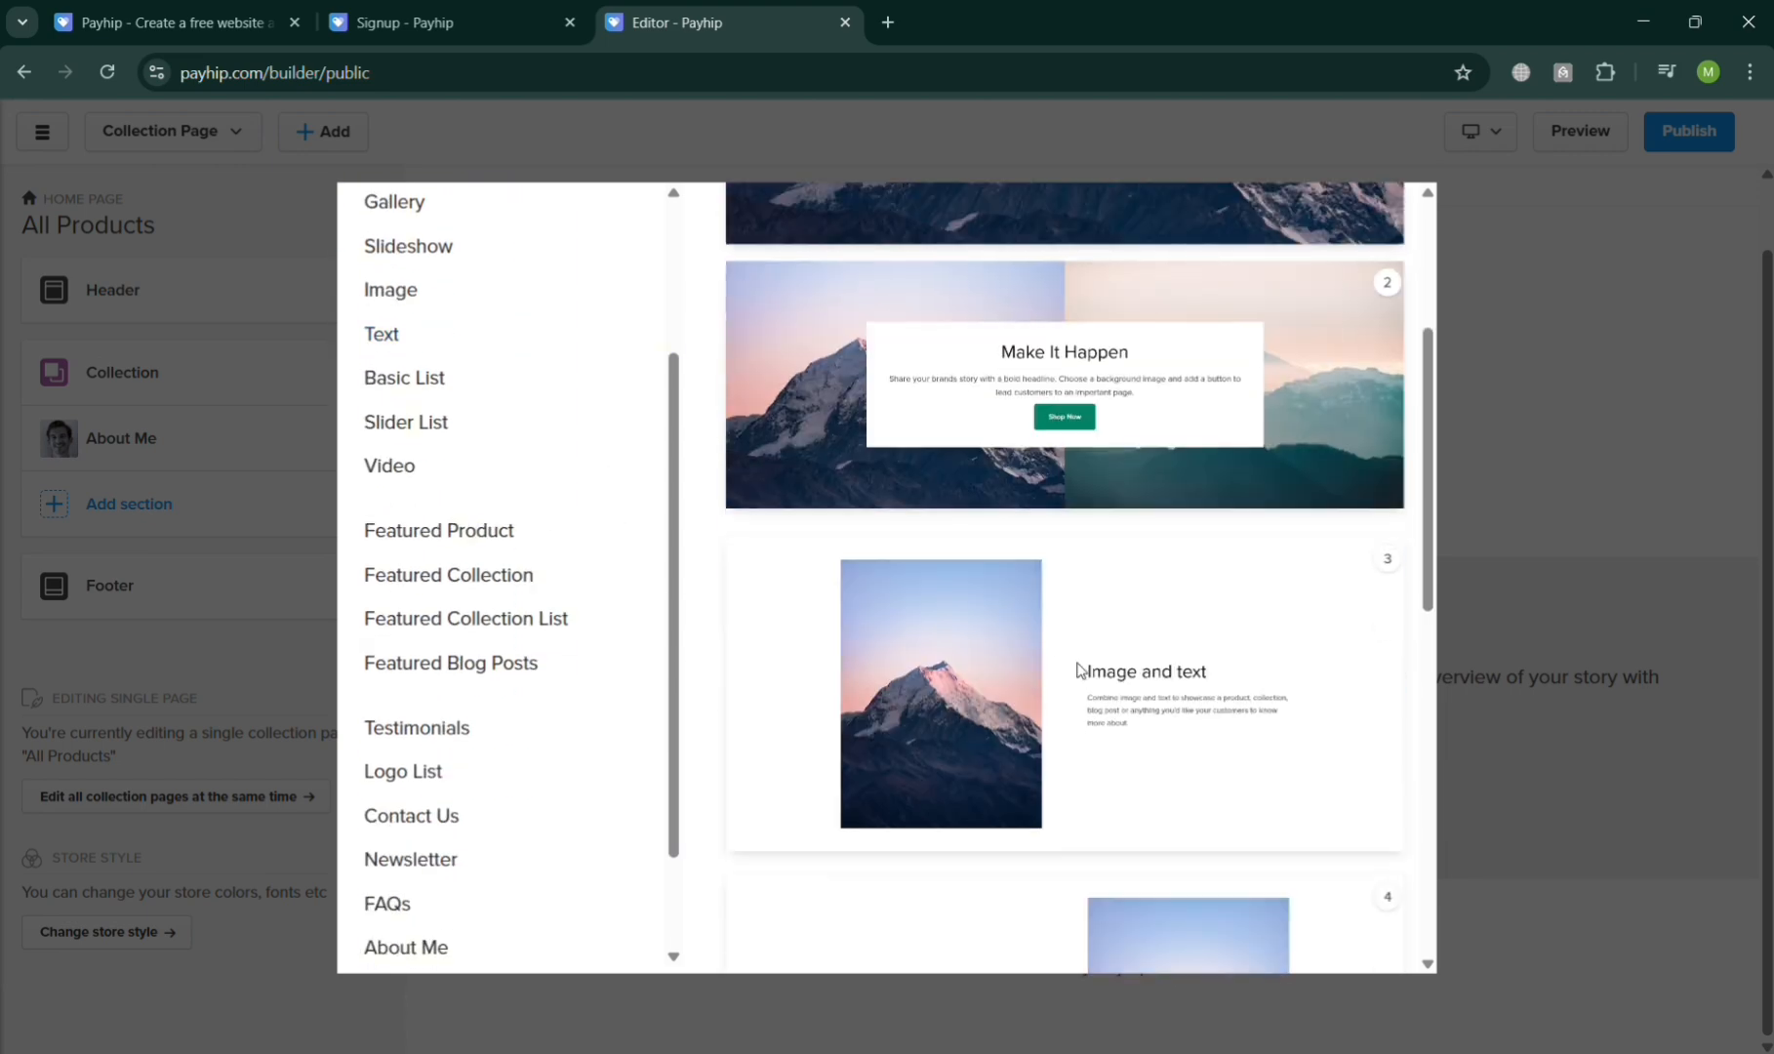
left_click(1112, 398)
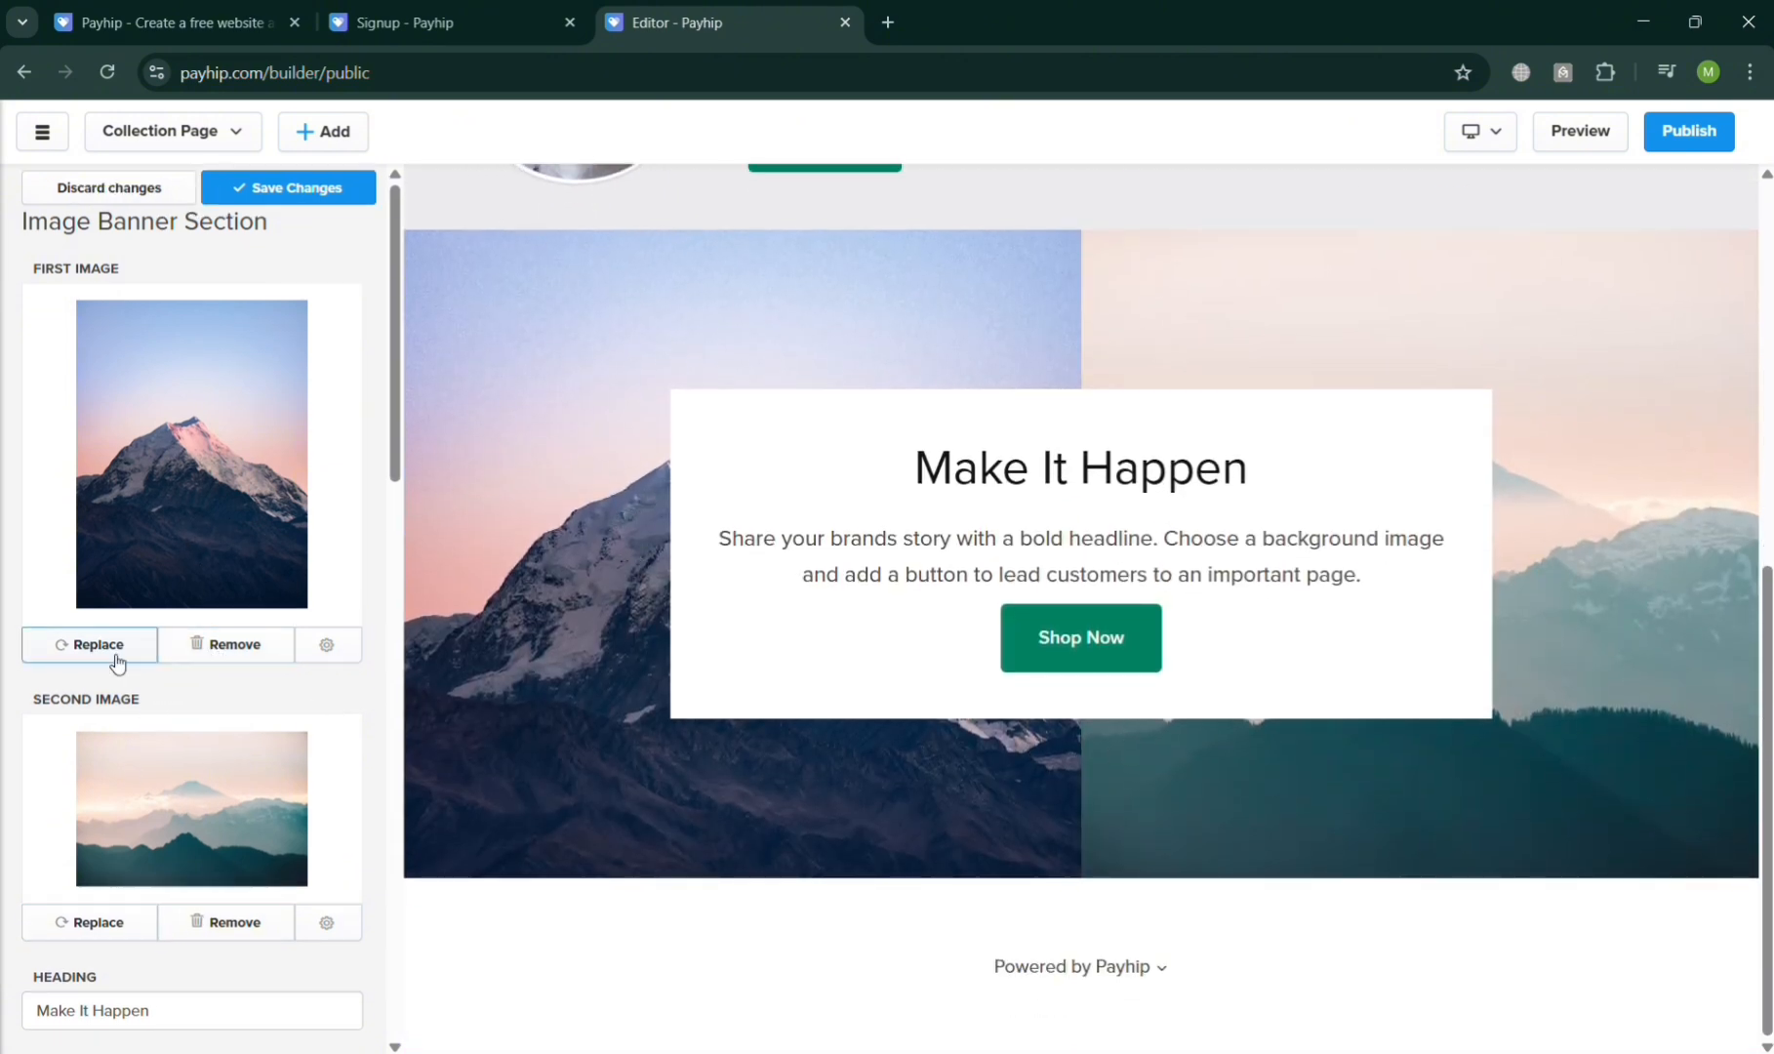
- Set the image banner's heading to "Your Phone is part of your Lifestyle"
scroll(235, 897, "down", 4)
triple_click(195, 667)
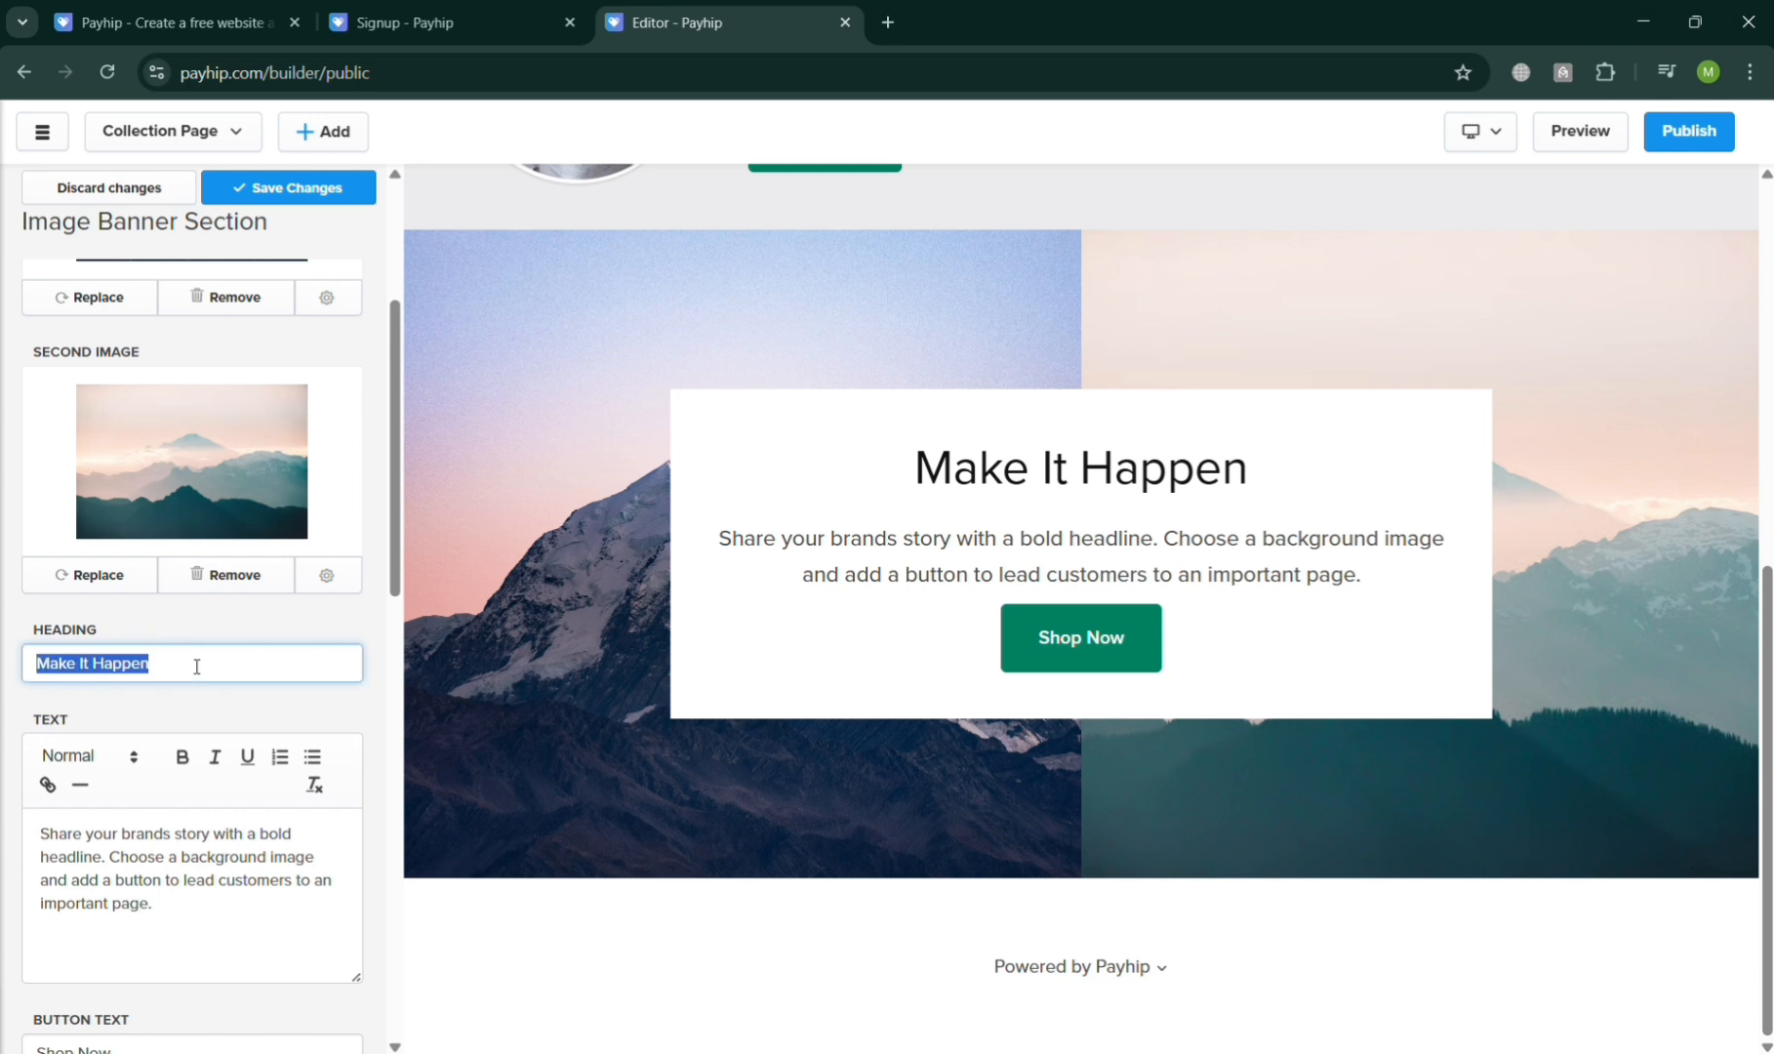
type("Your ")
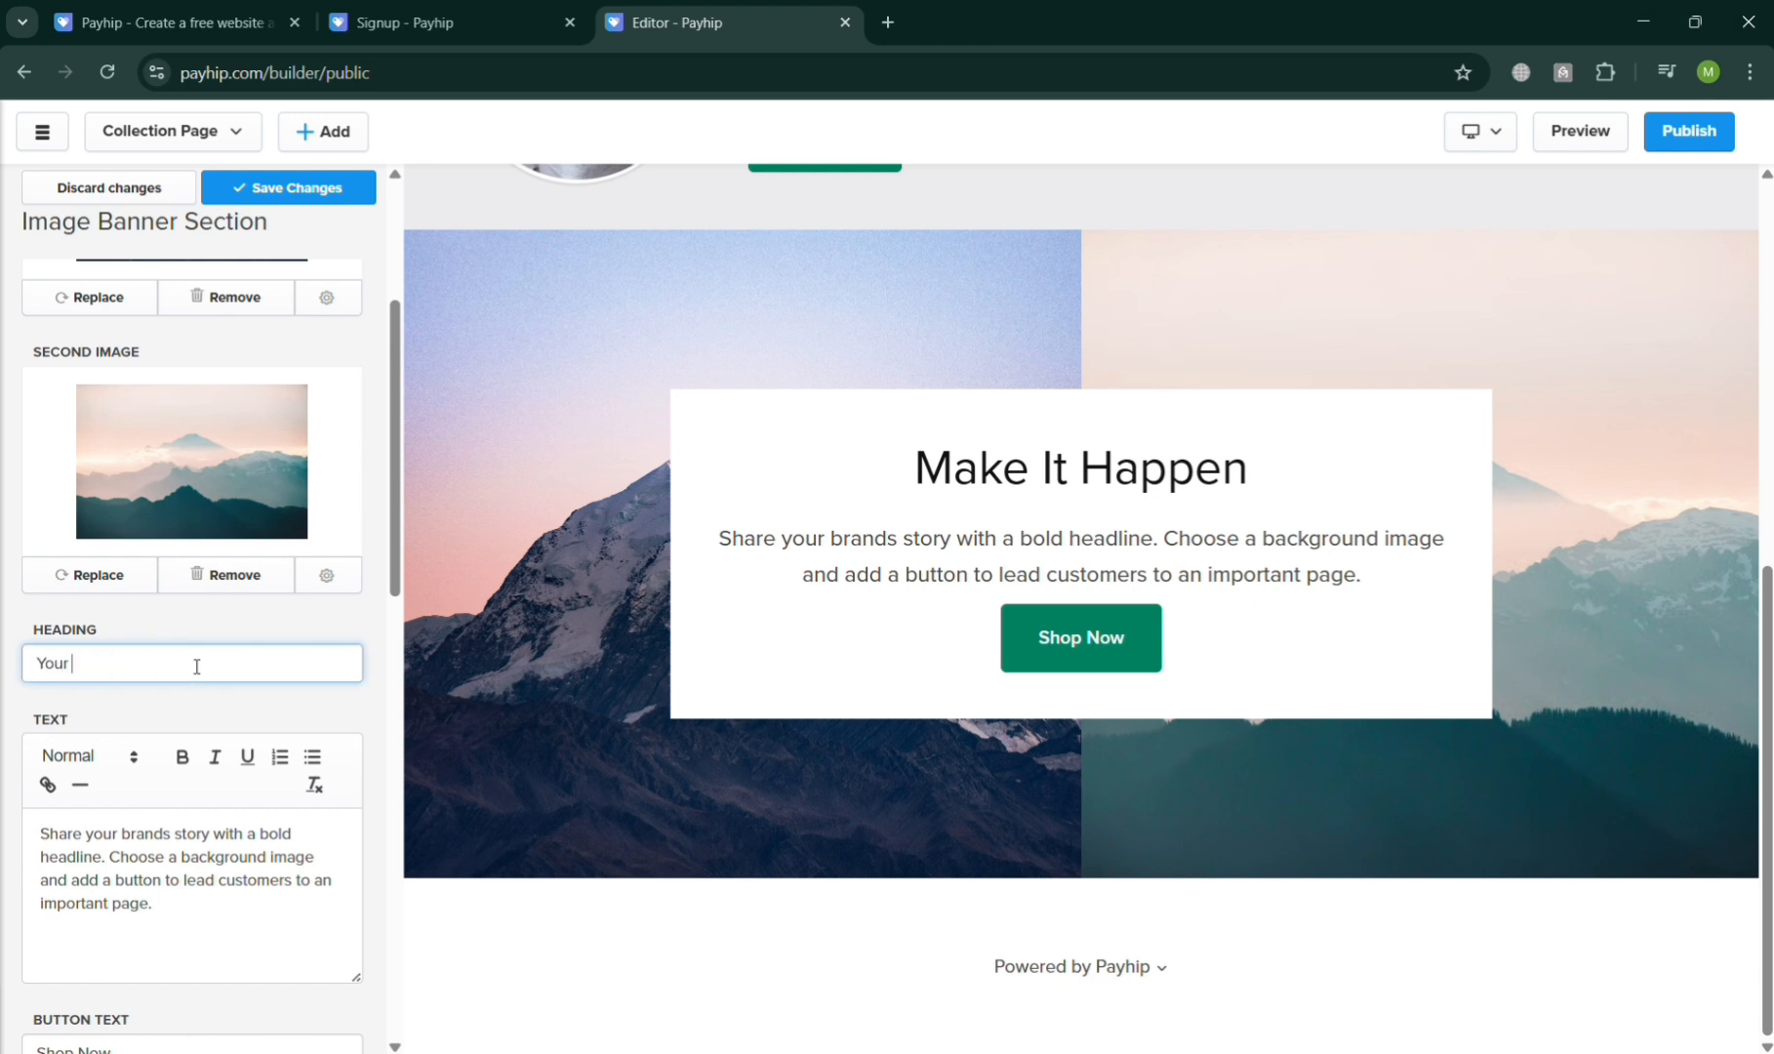
type("Phone ")
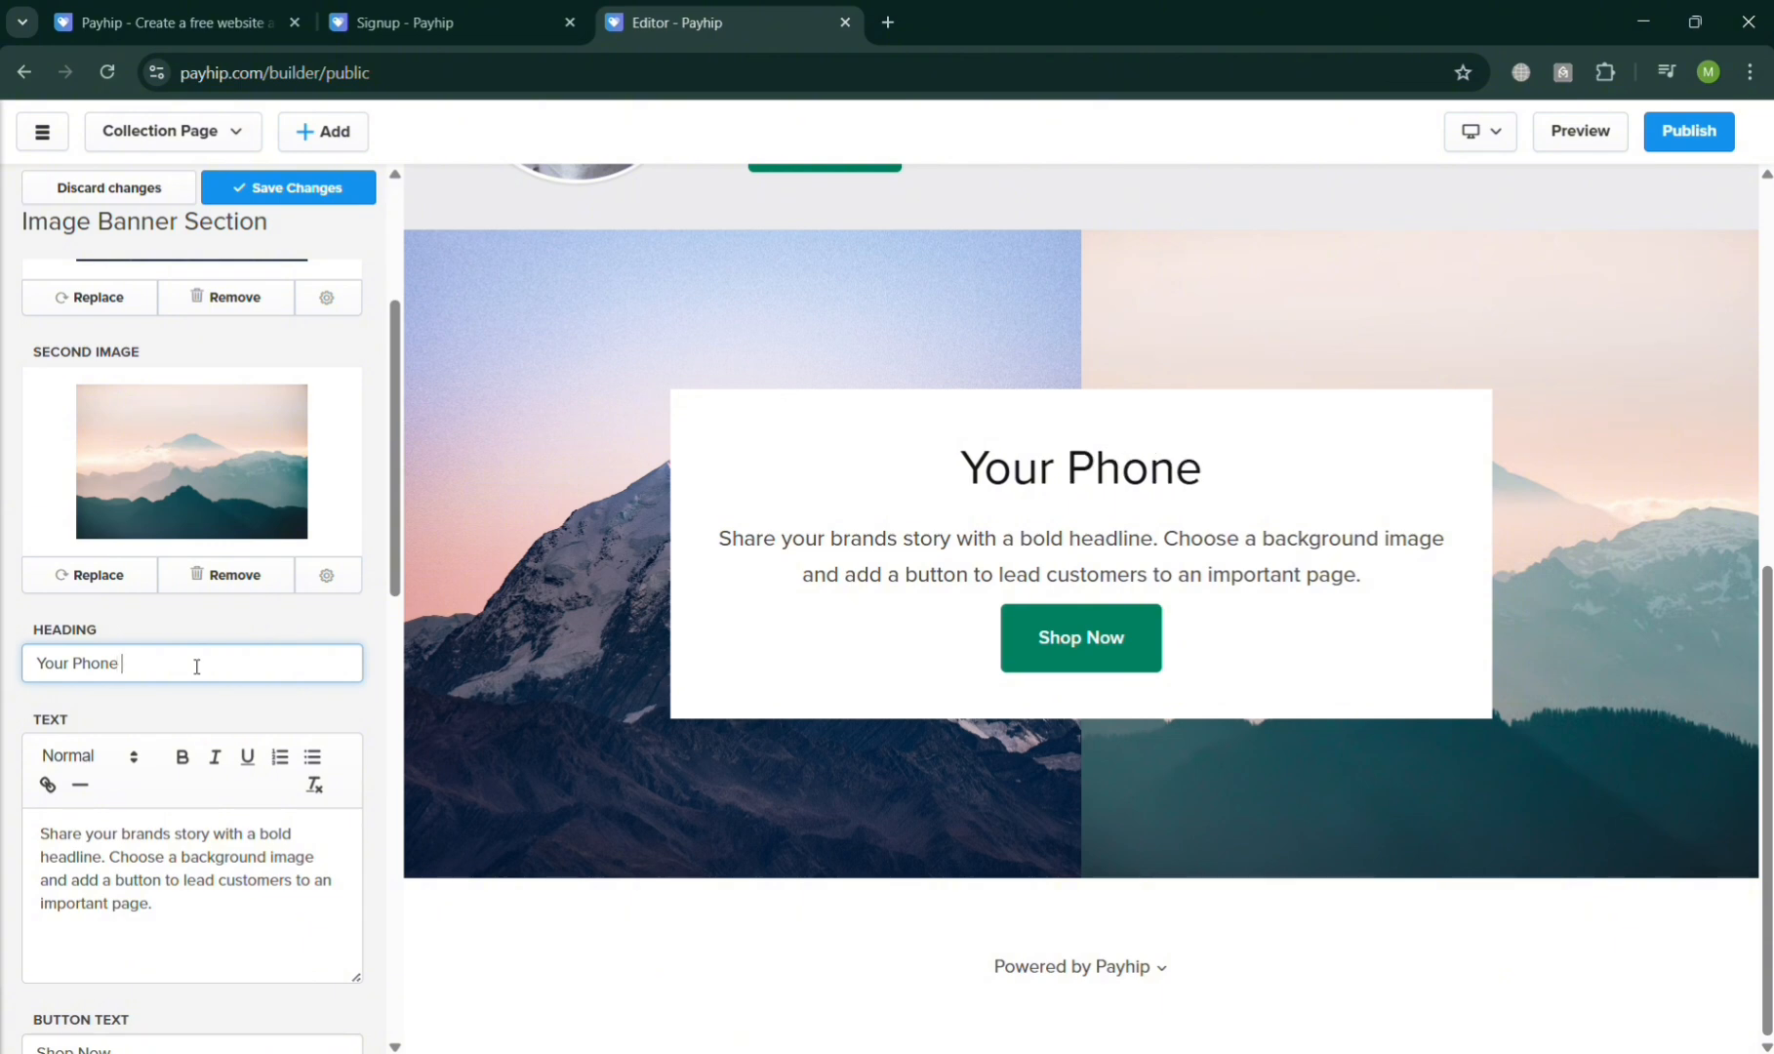
type("is ")
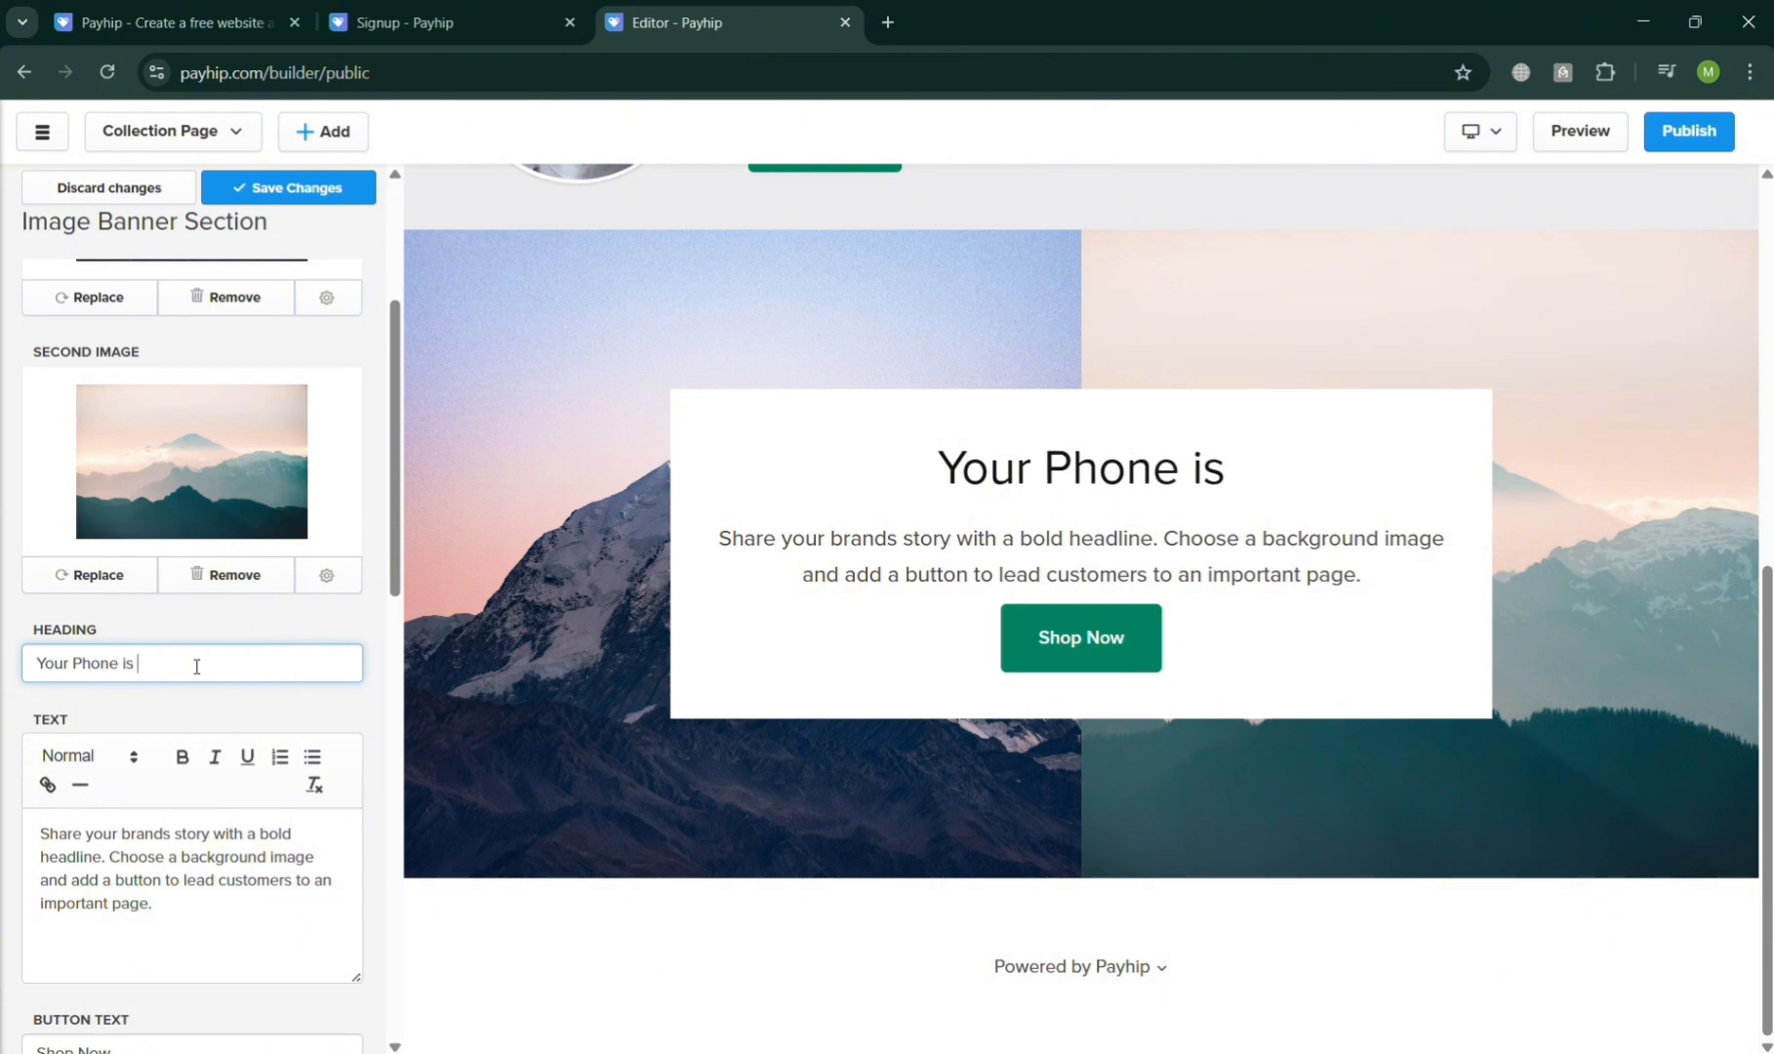
type("your L")
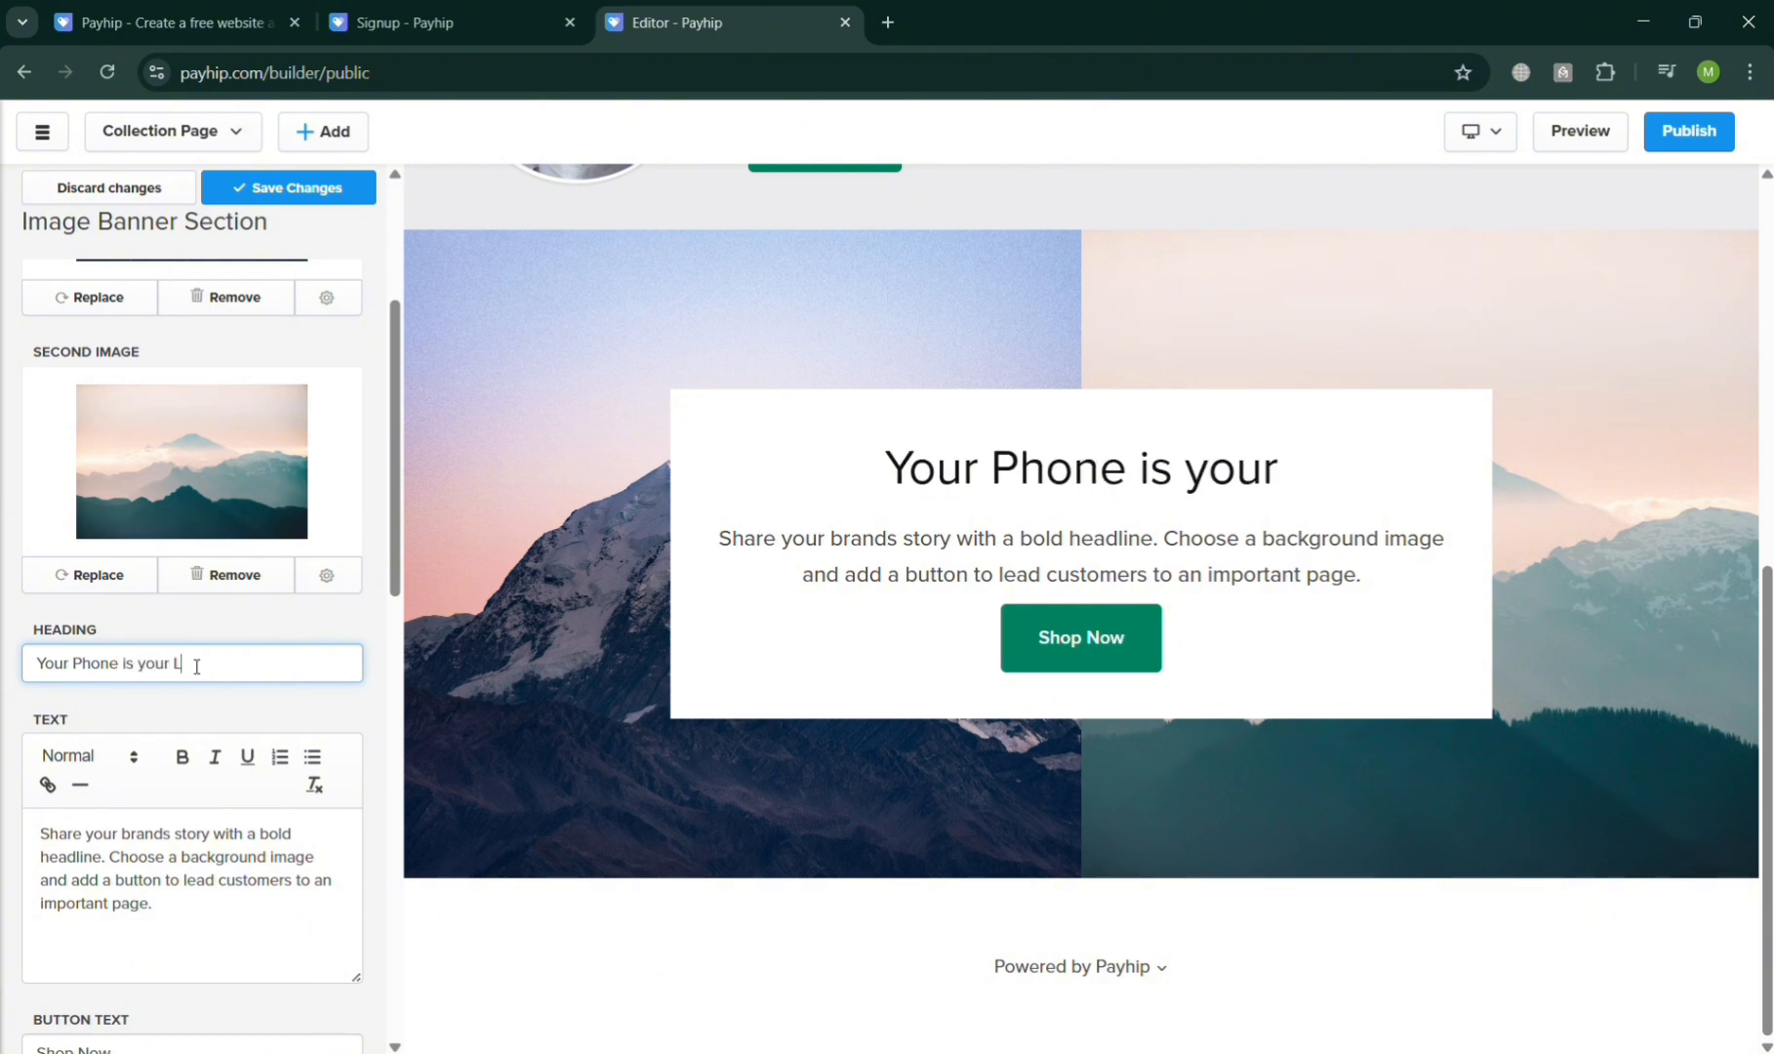
key("BackSpace")
key("BackSpace")
key("BackSpace")
key("BackSpace")
key("BackSpace")
key("BackSpace")
type("part of ")
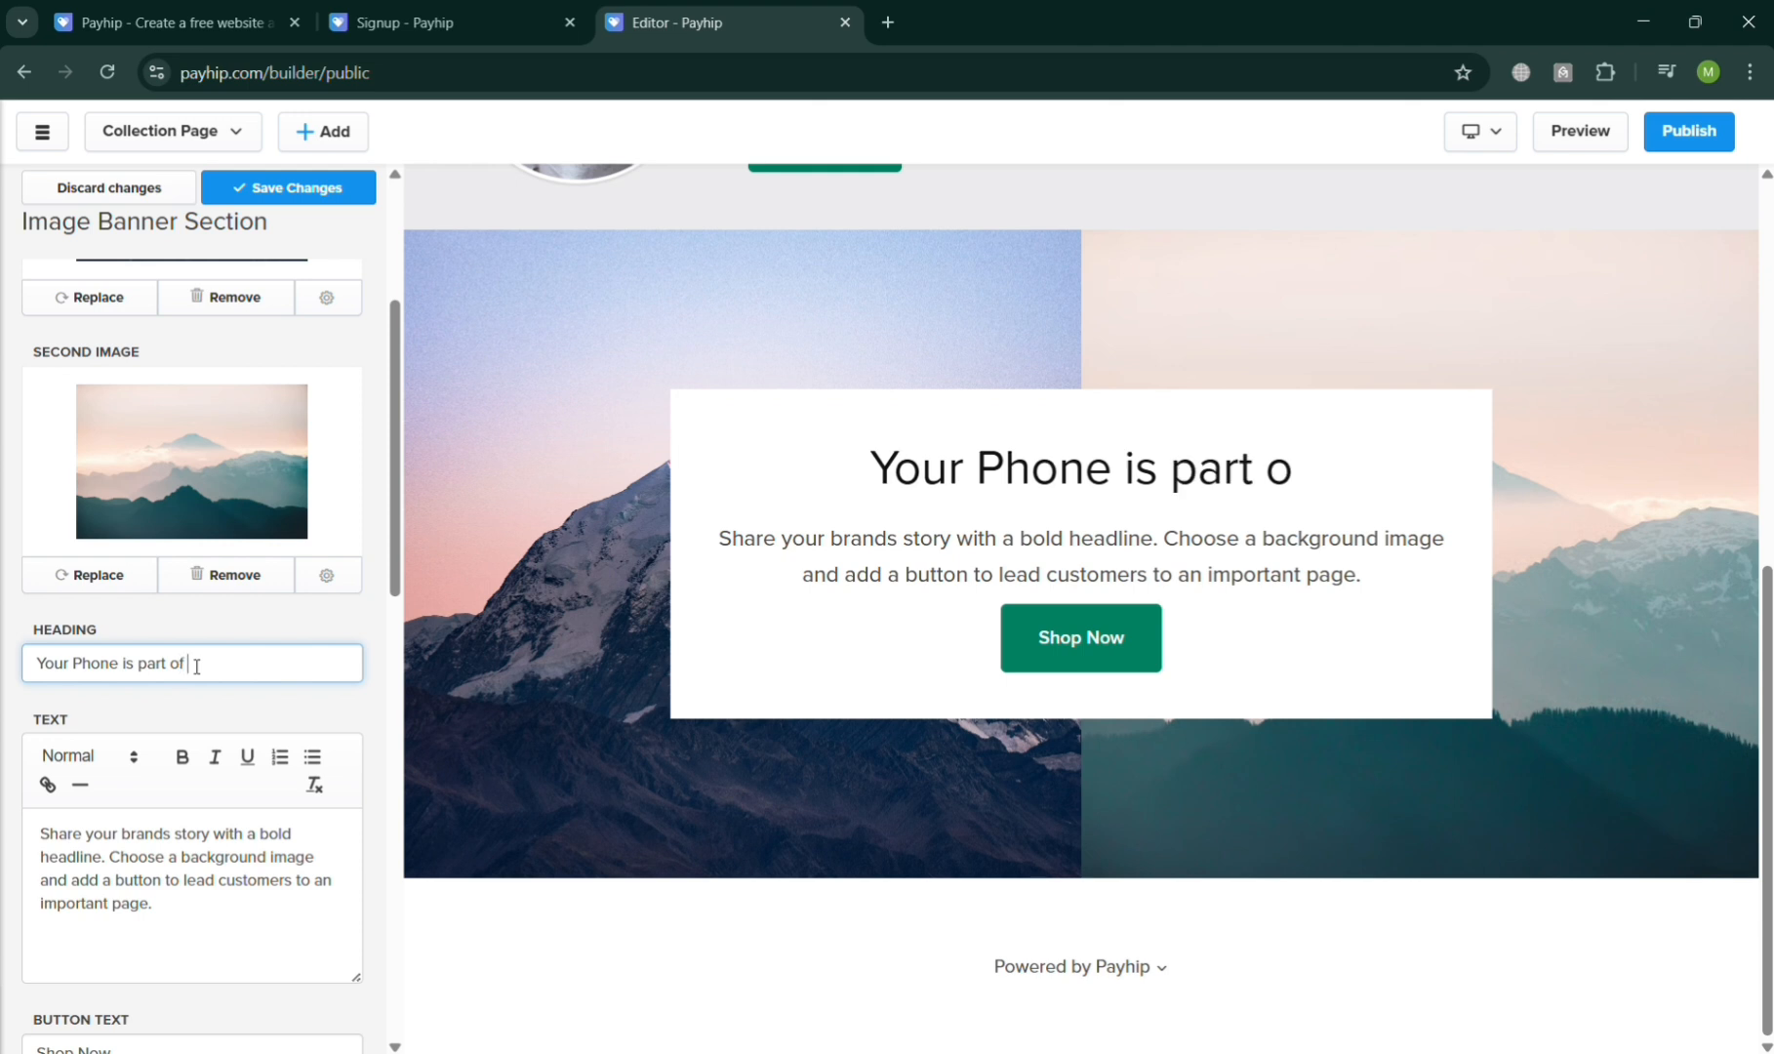
type("your Li")
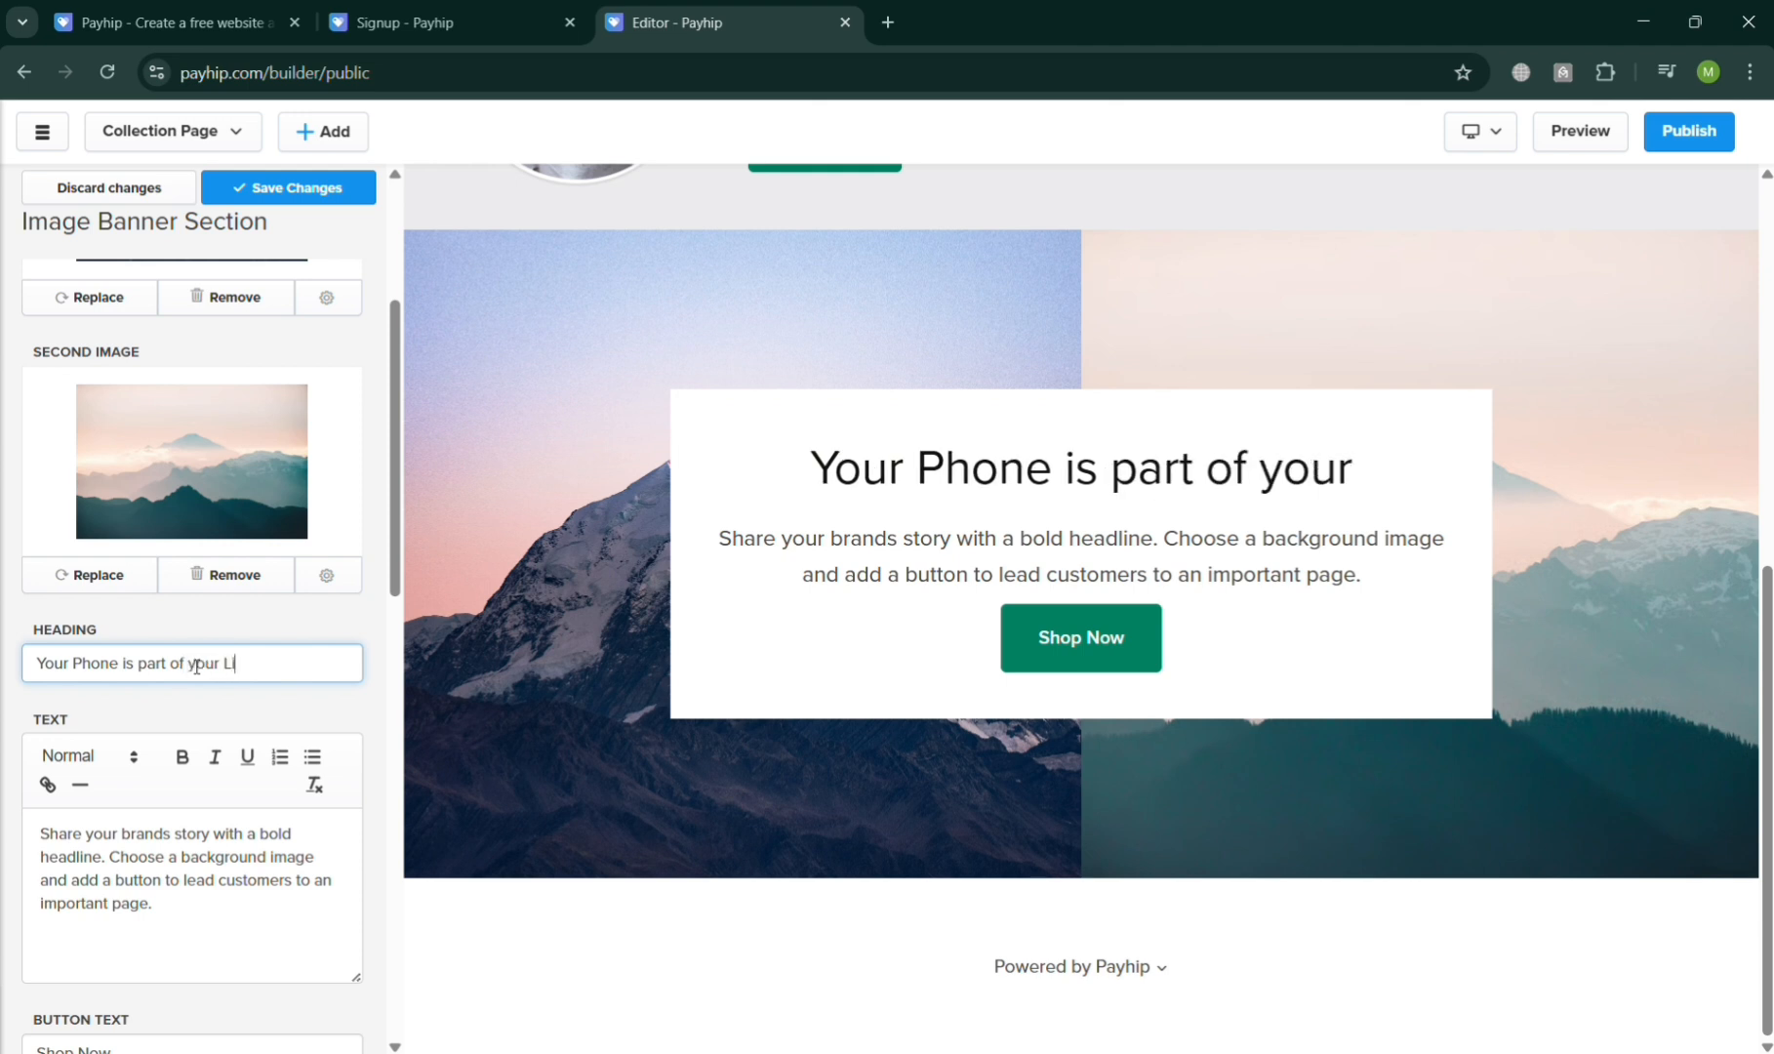
type("festyle")
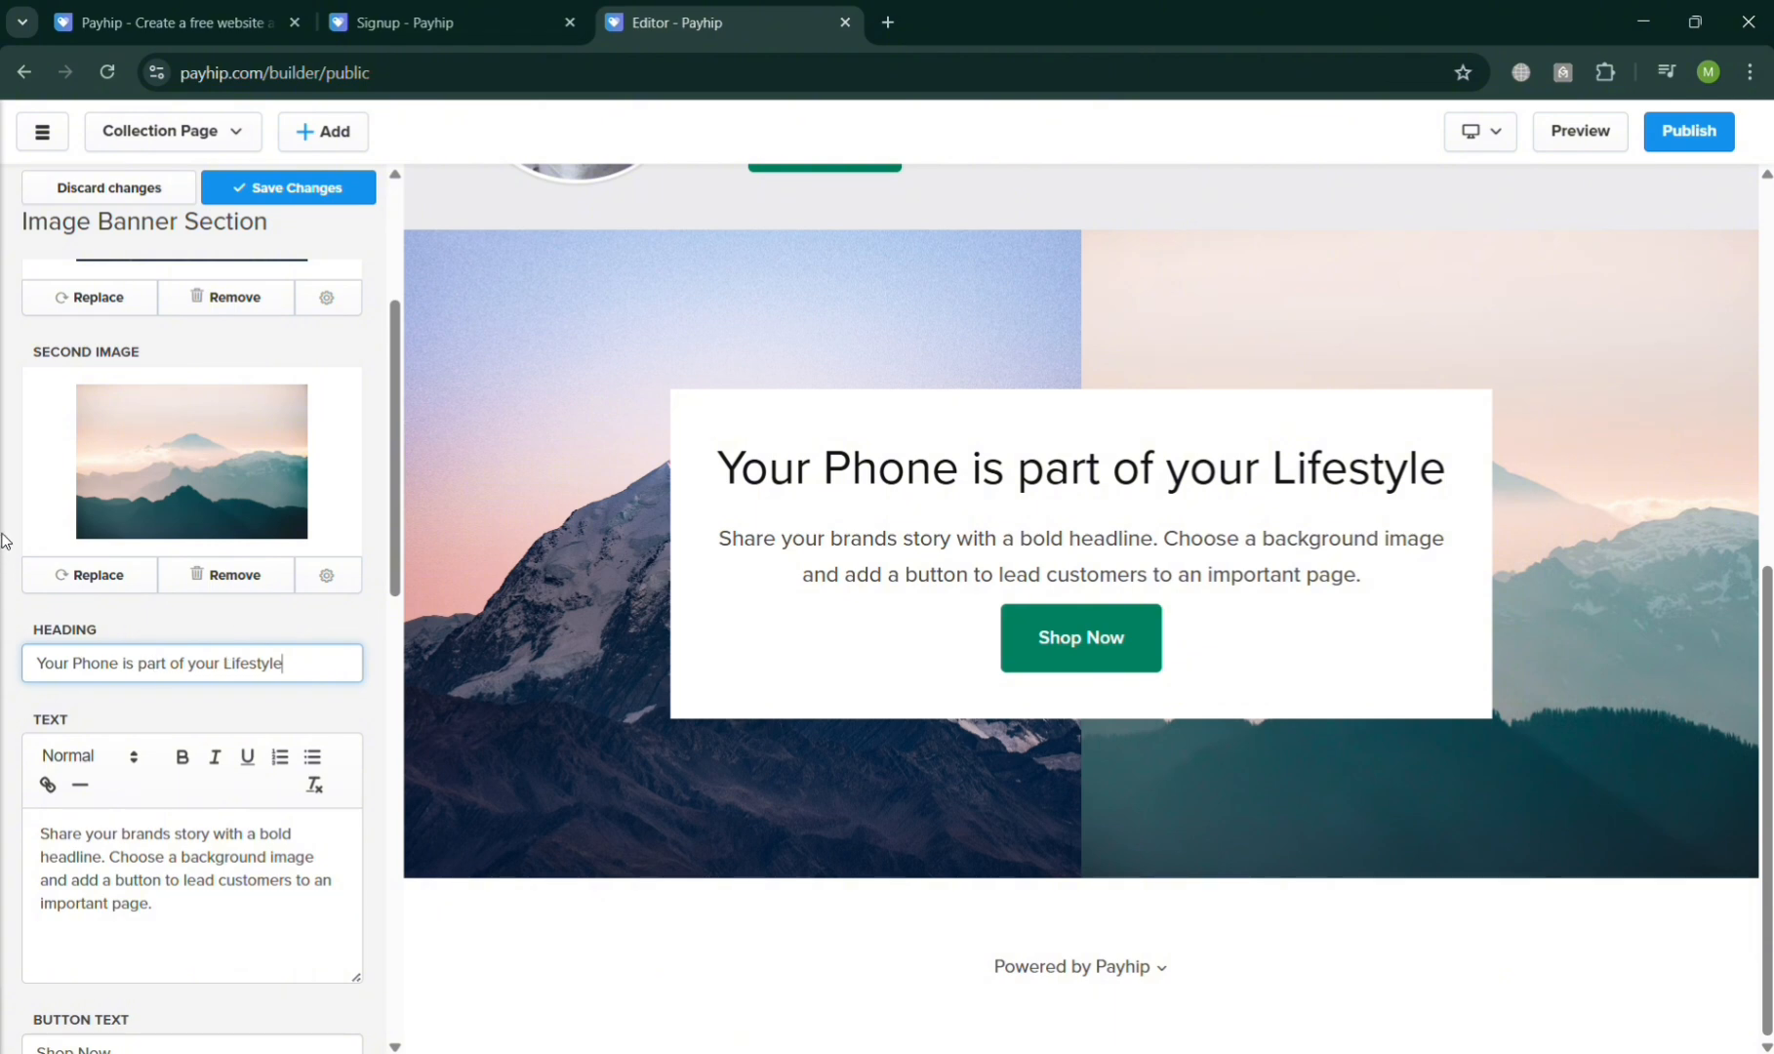
- Go through the banner's remaining text, button and layout settings, keeping them as they are, and save the section's changes
triple_click(154, 864)
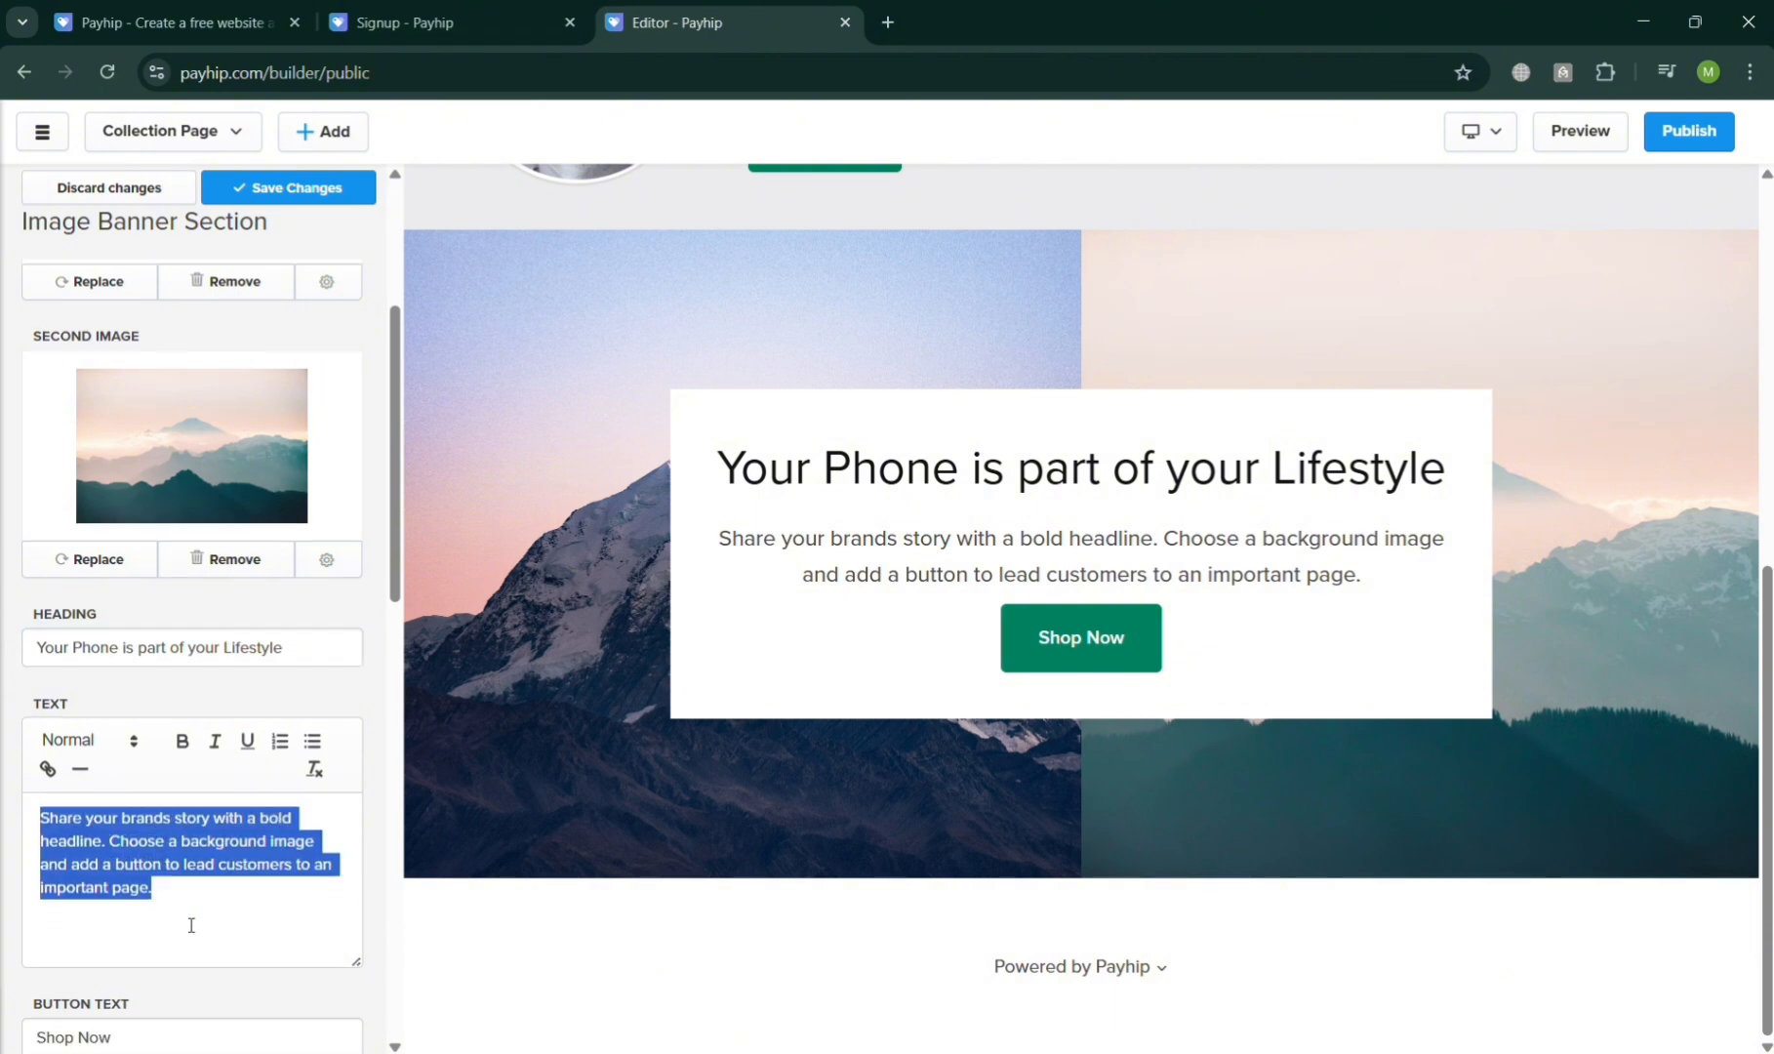
scroll(185, 877, "down", 6)
scroll(296, 640, "down", 3)
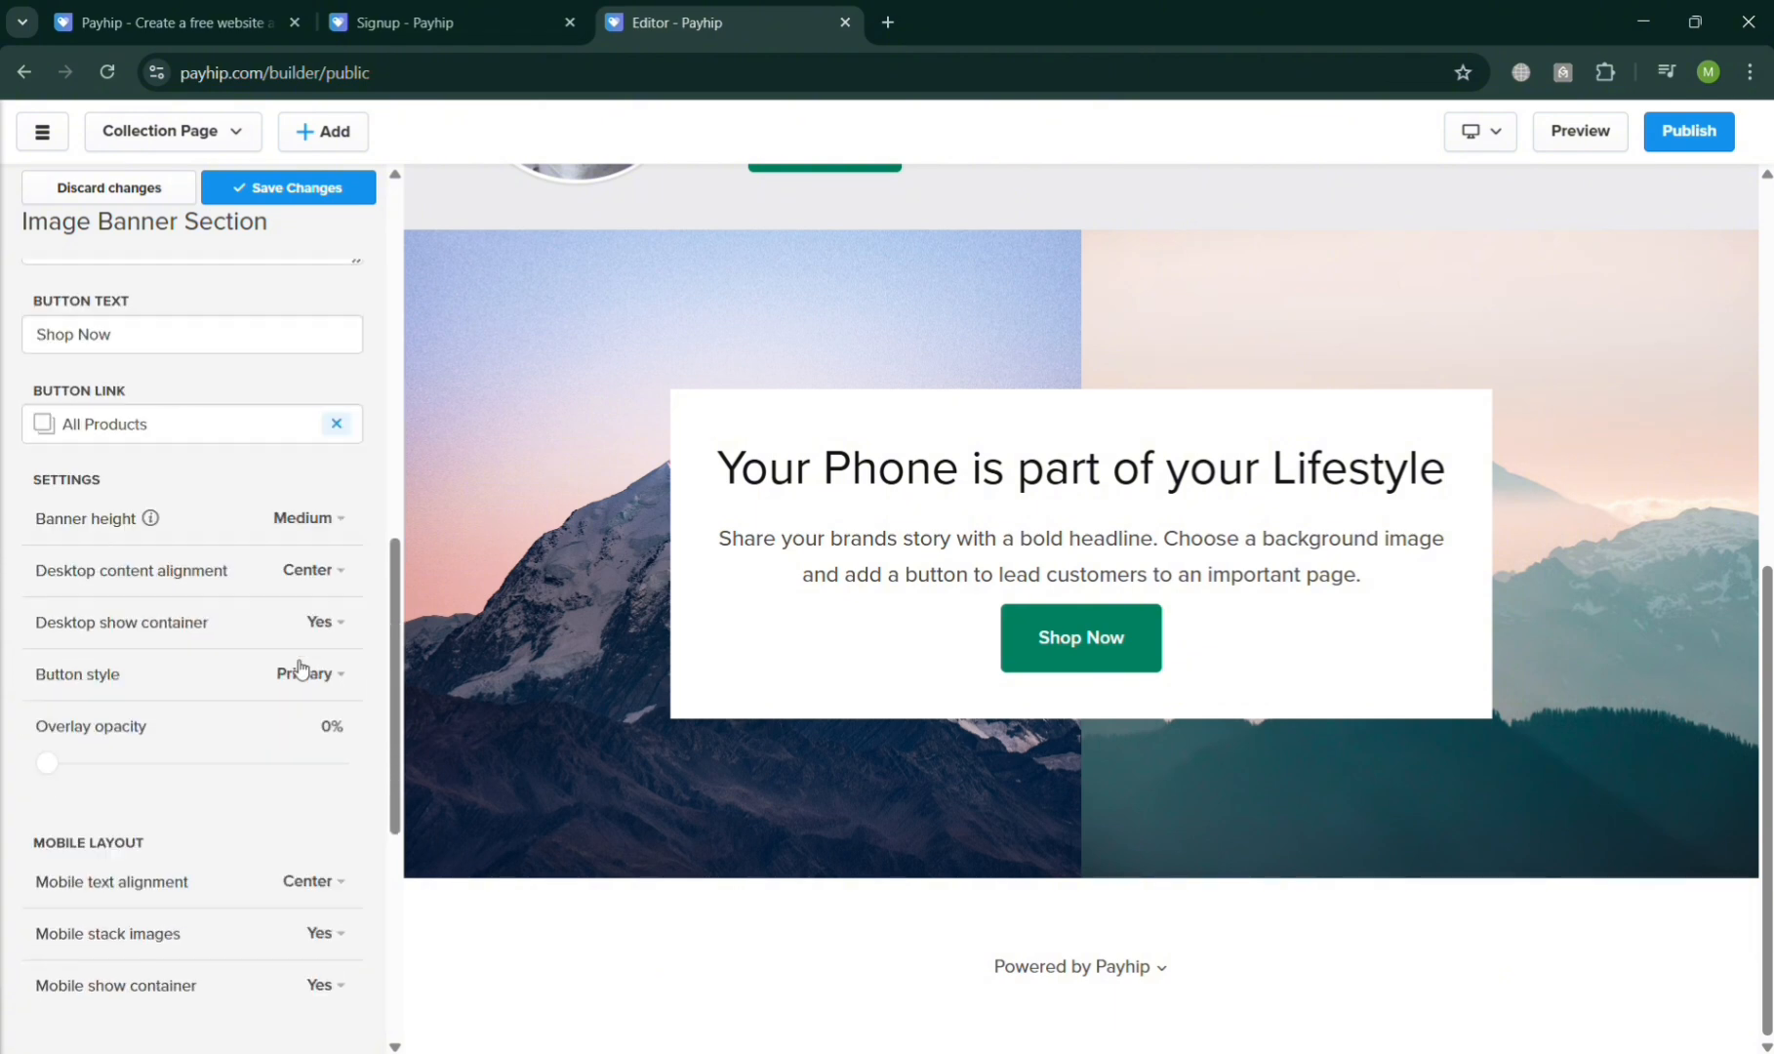
left_click(320, 191)
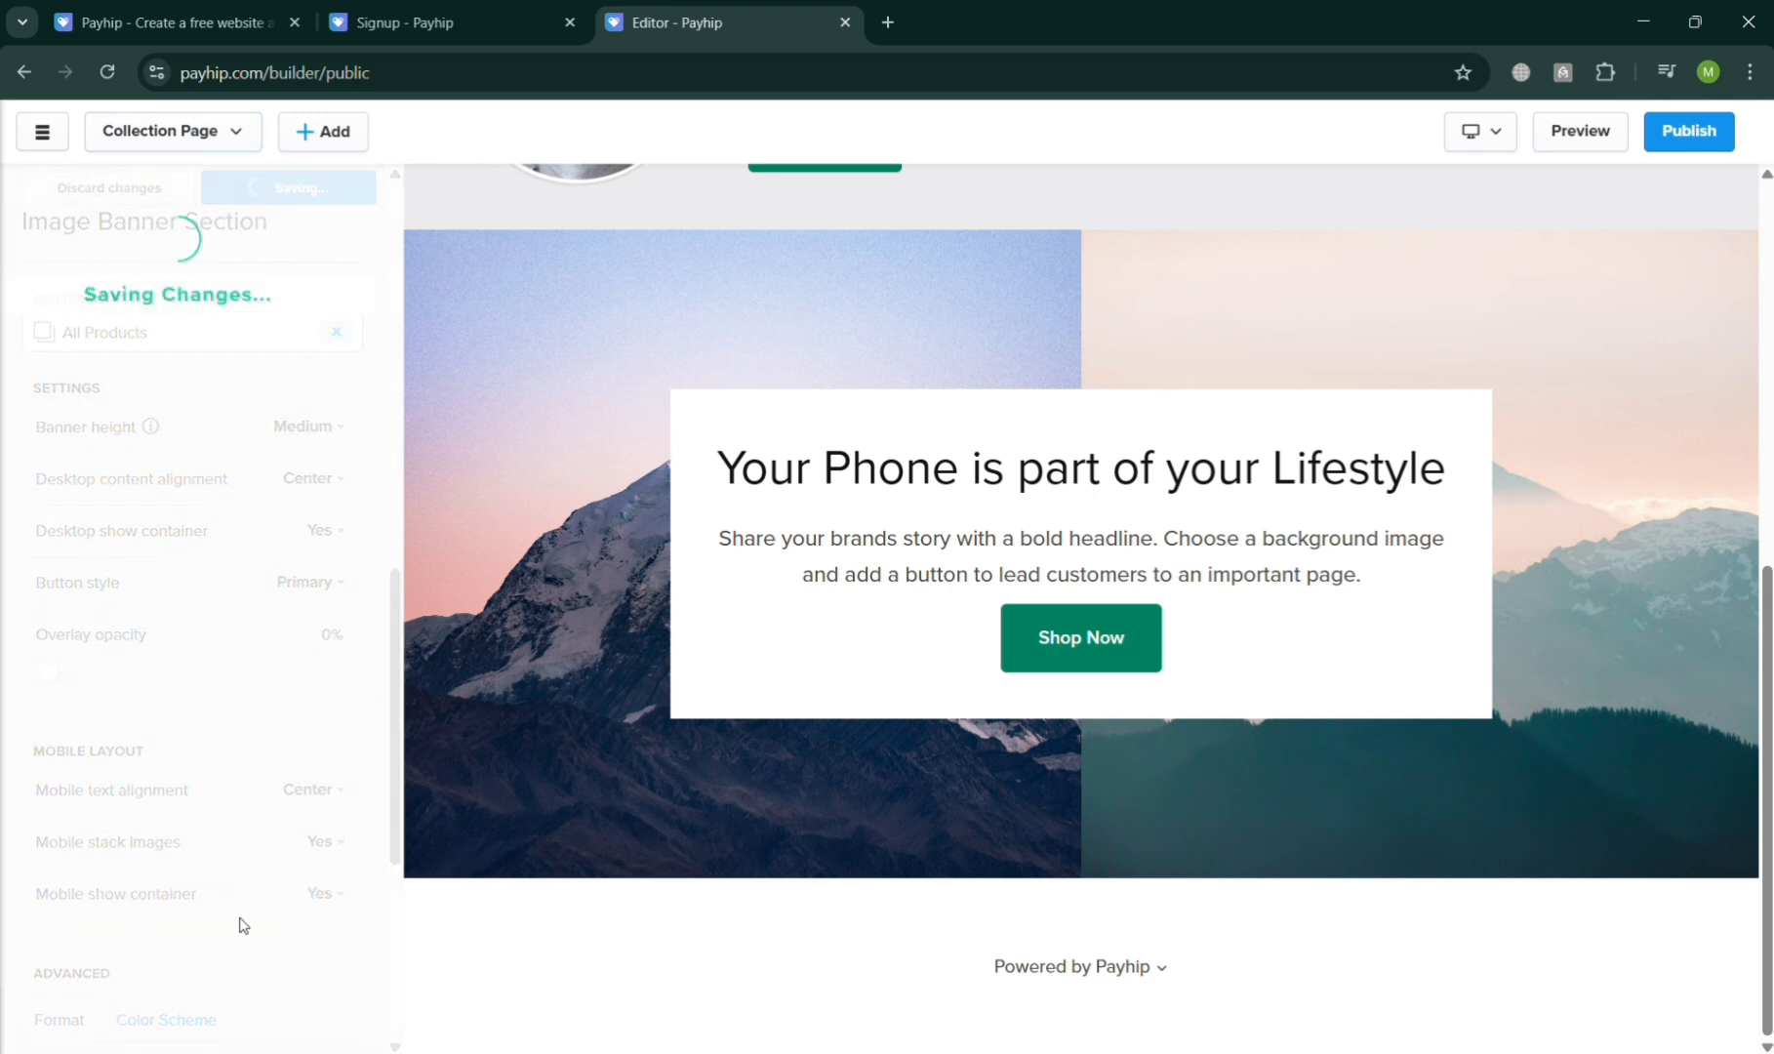
- Return to the All Products section list and move the image banner section directly below the Header, above Collection
left_click(49, 191)
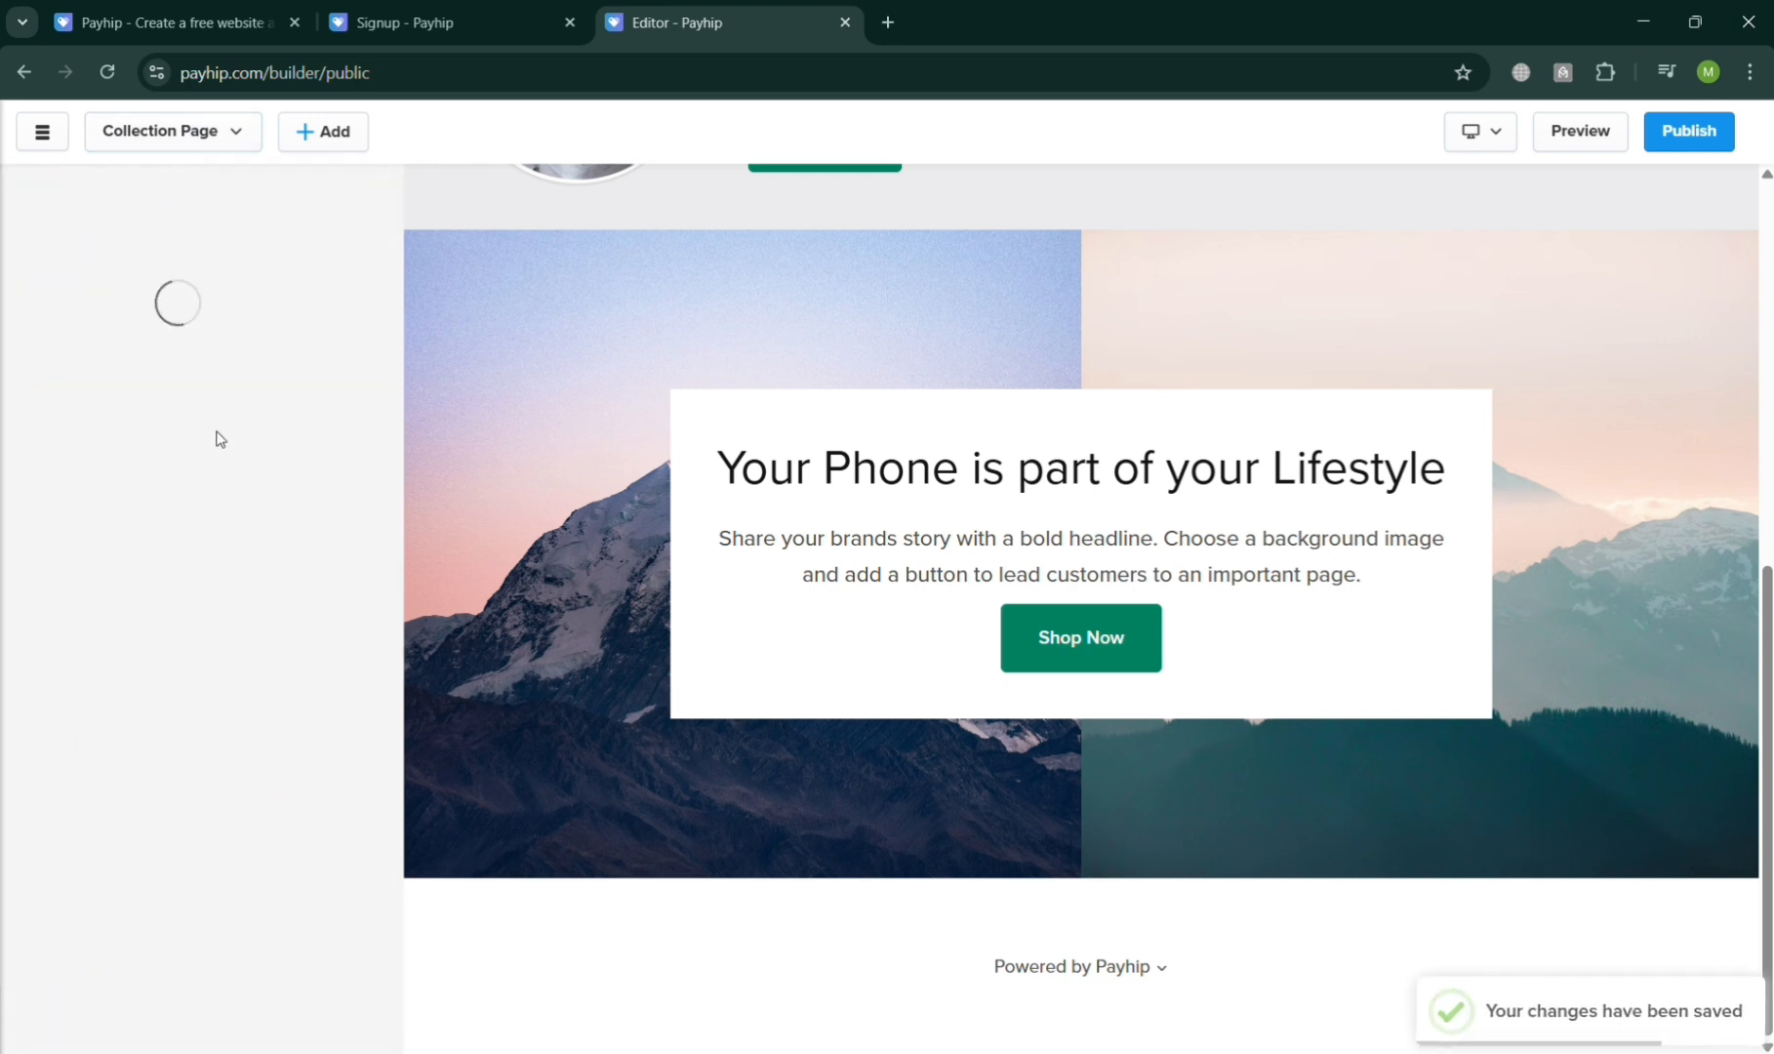
scroll(1117, 846, "up", 5)
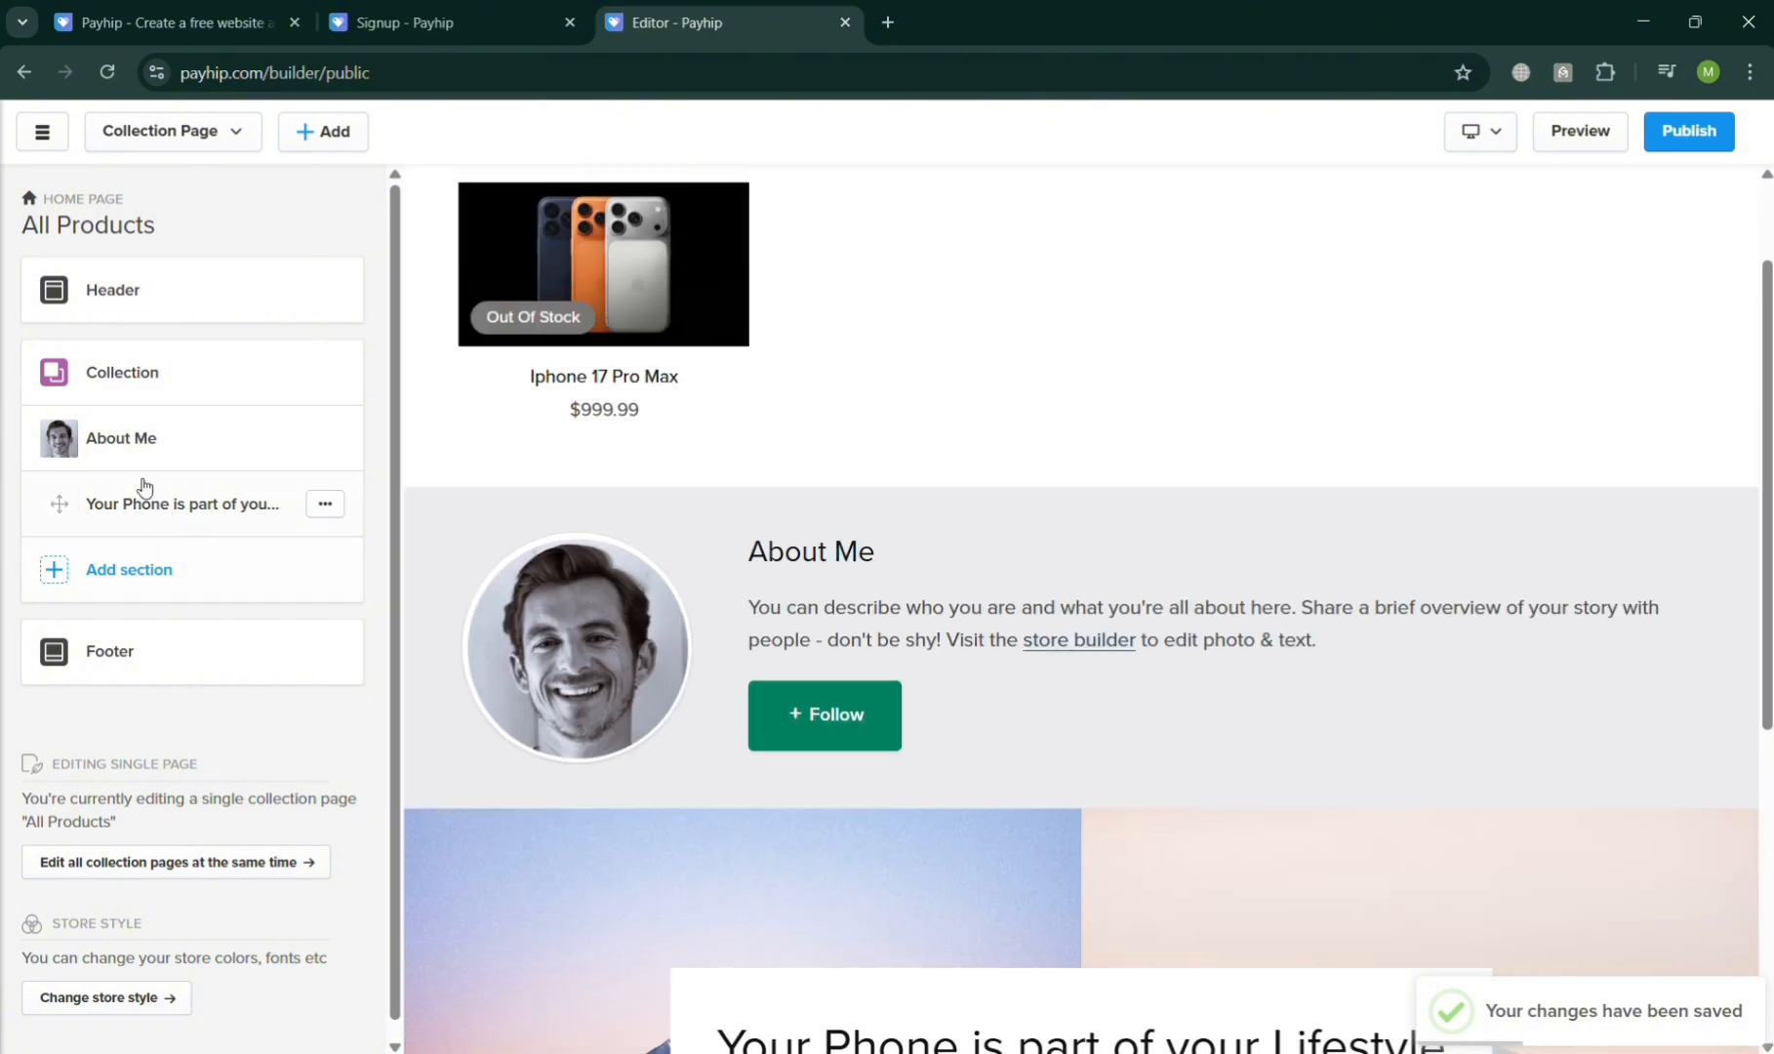
left_click_drag(61, 505, 83, 400)
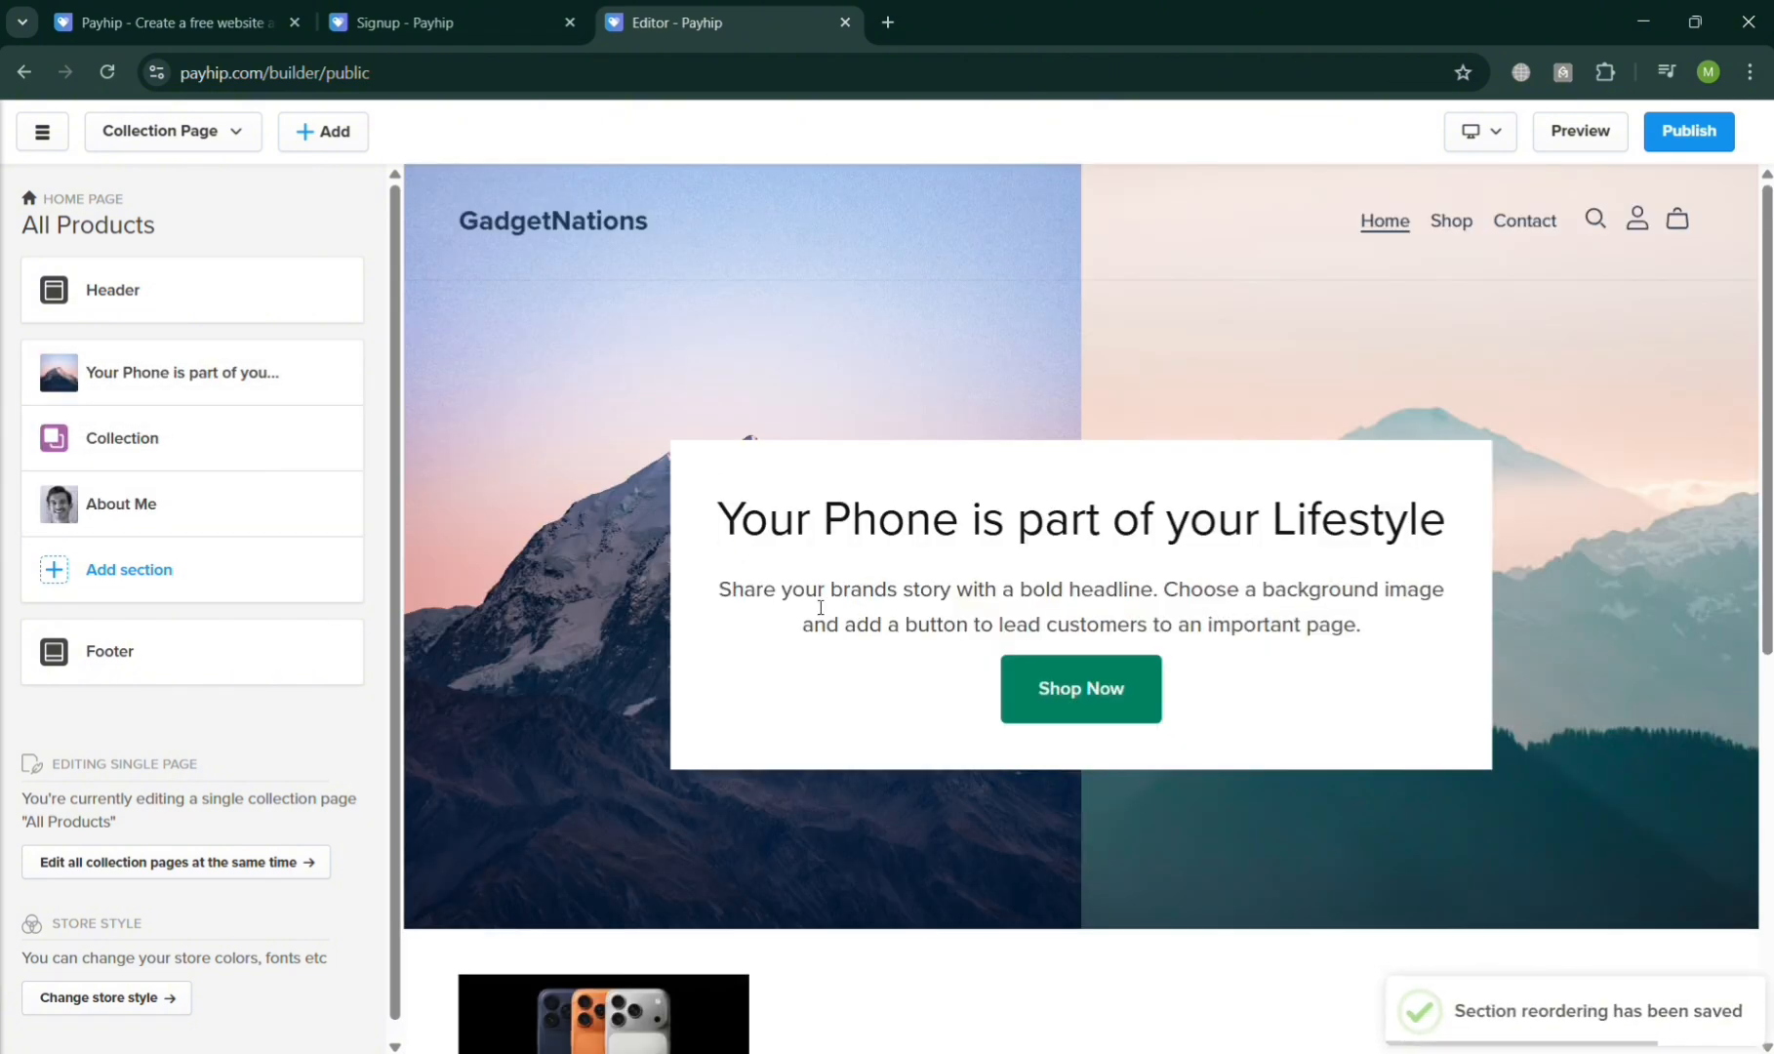
scroll(1078, 466, "up", 2)
scroll(681, 502, "down", 7)
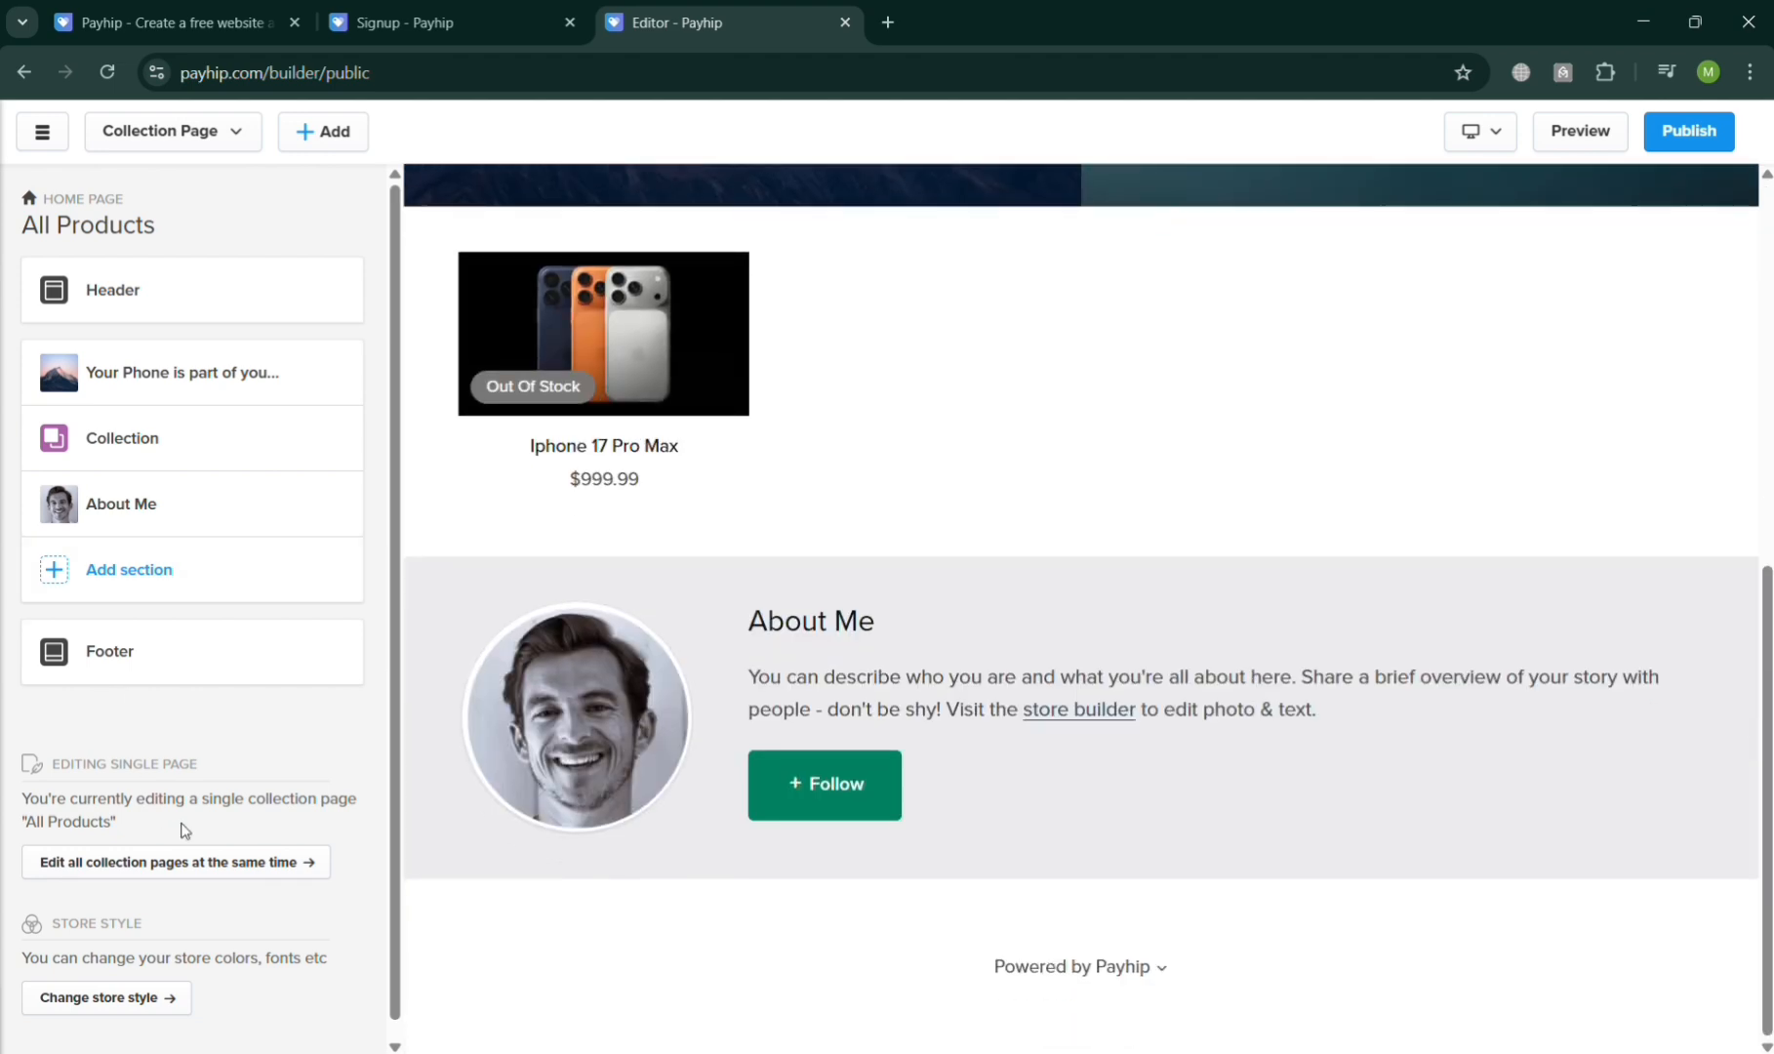
- Try the available default color schemes in the store style, choose Highlight as the store's default and save it
scroll(179, 827, "down", 1)
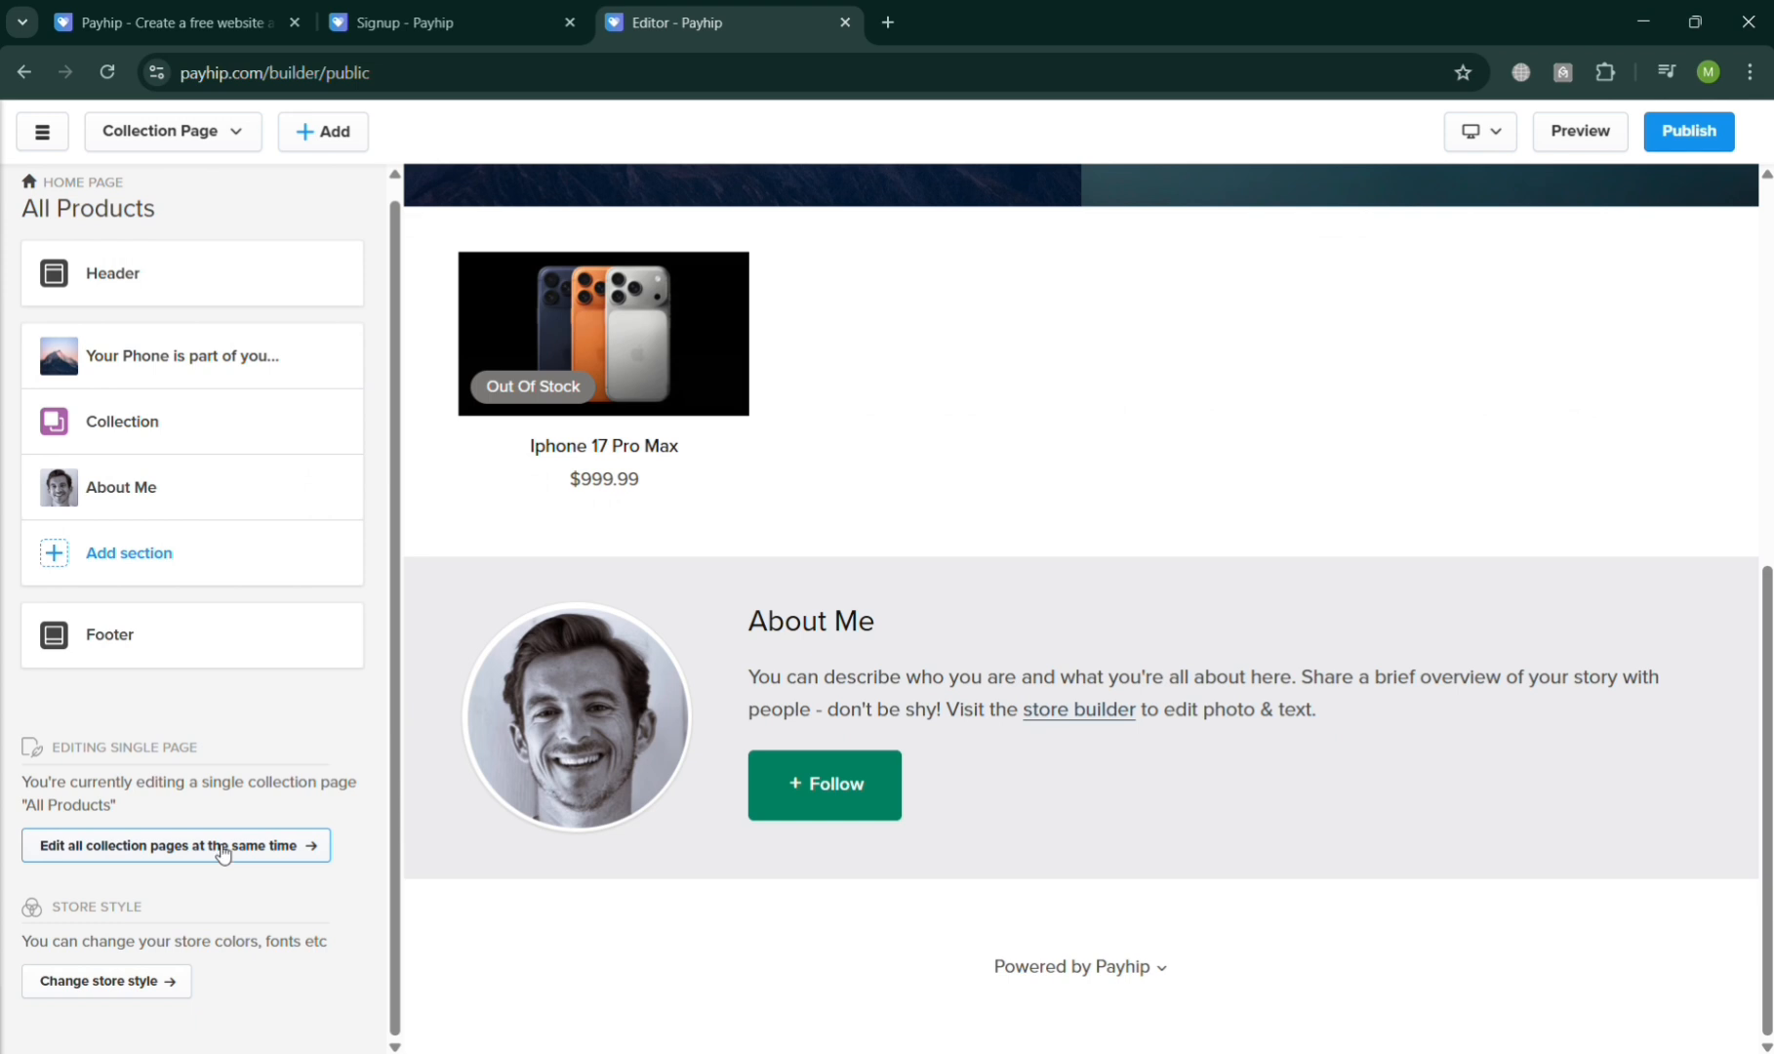
left_click(132, 980)
left_click(203, 290)
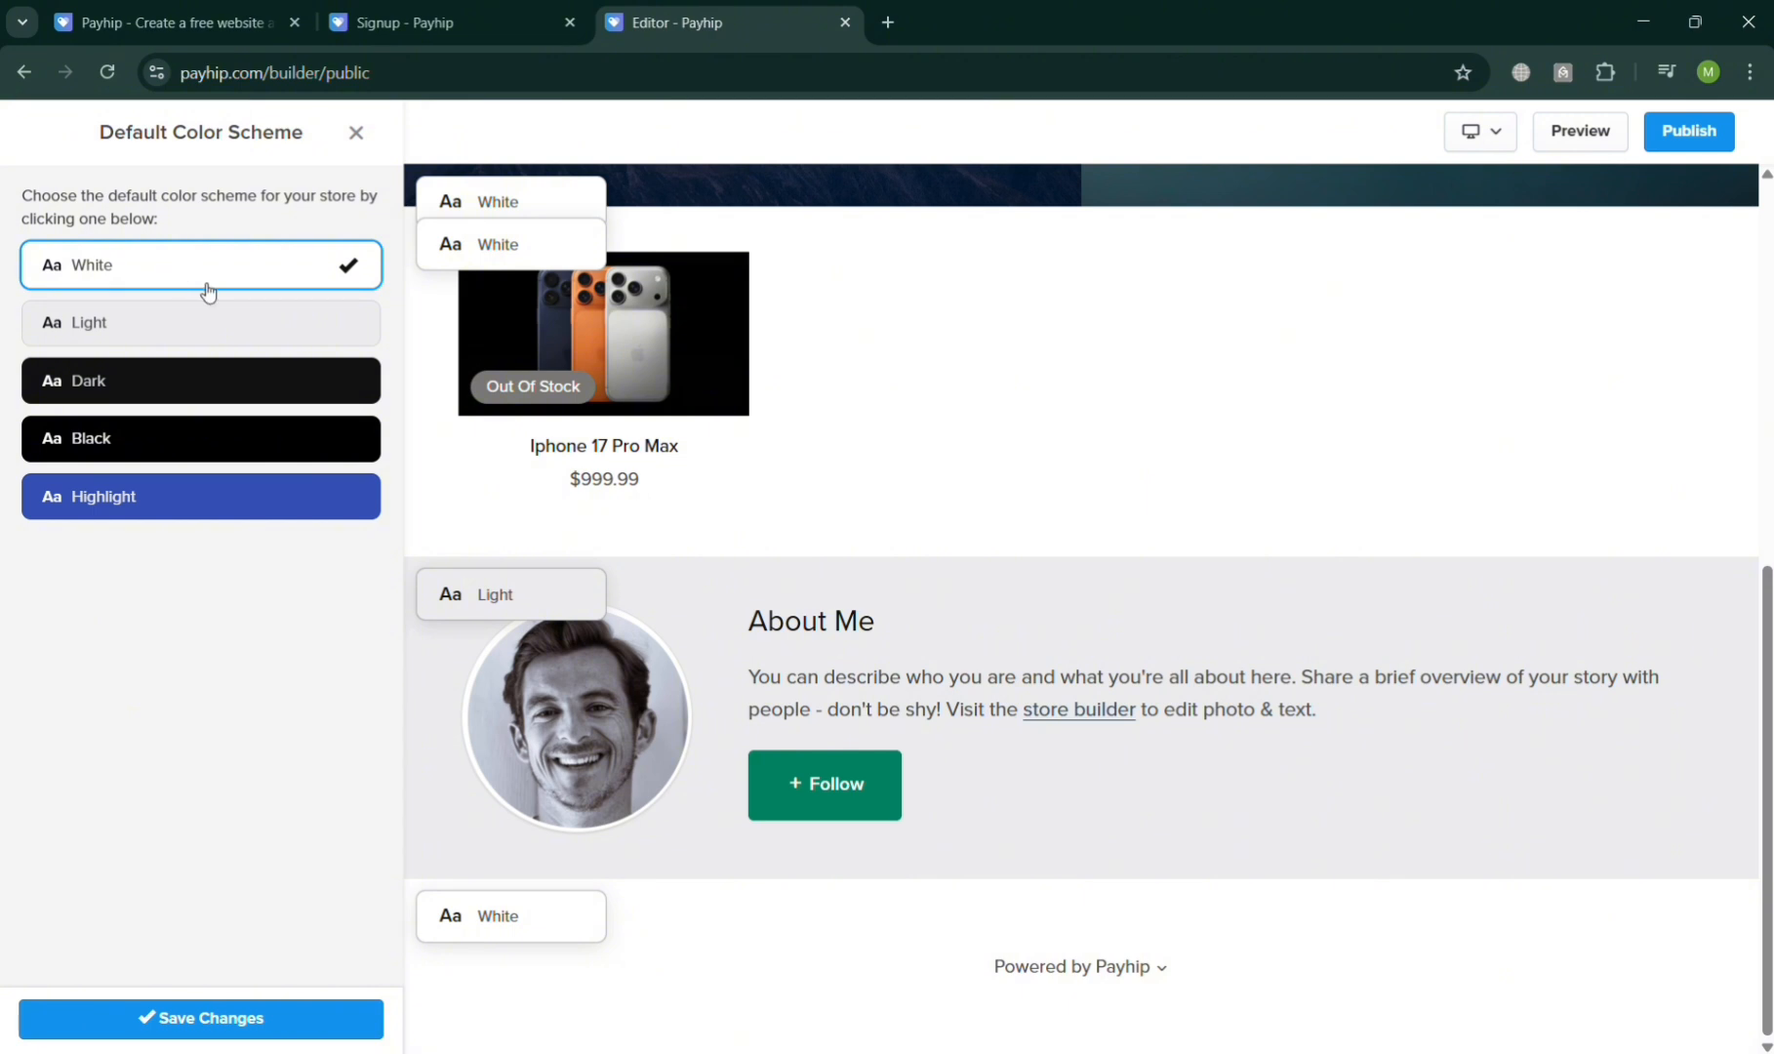
left_click(273, 506)
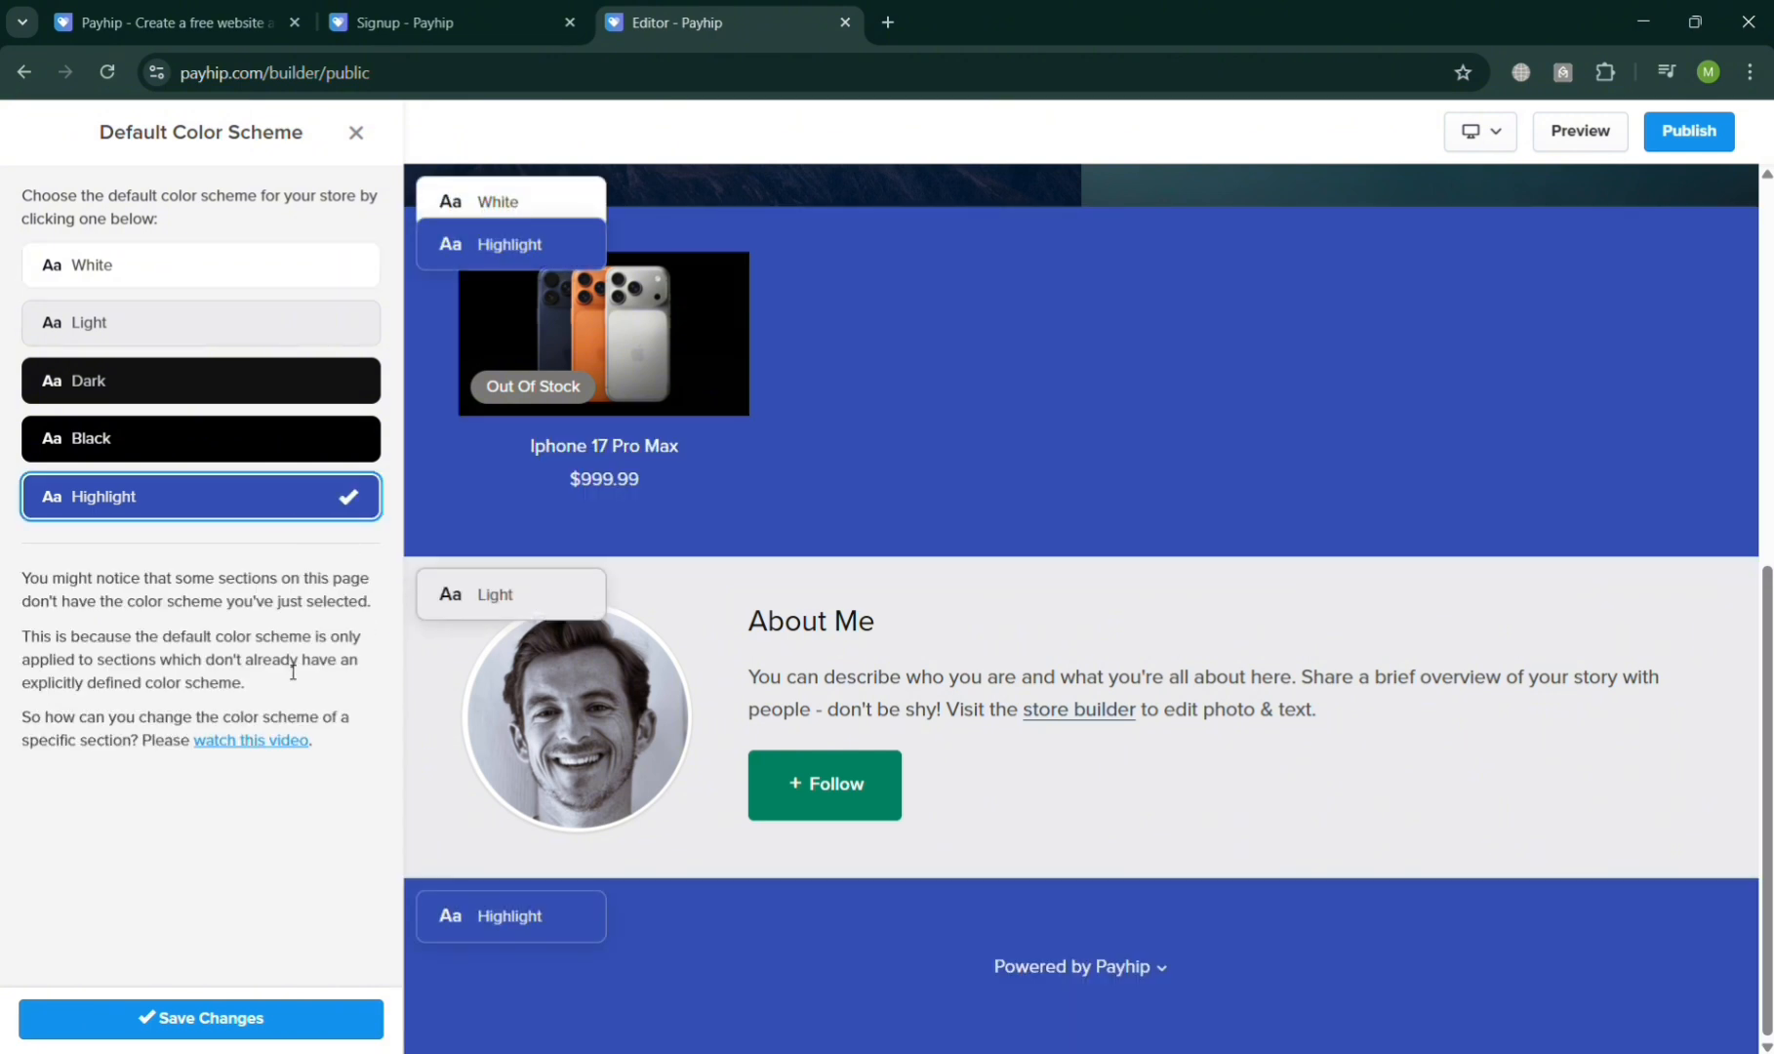
left_click(212, 322)
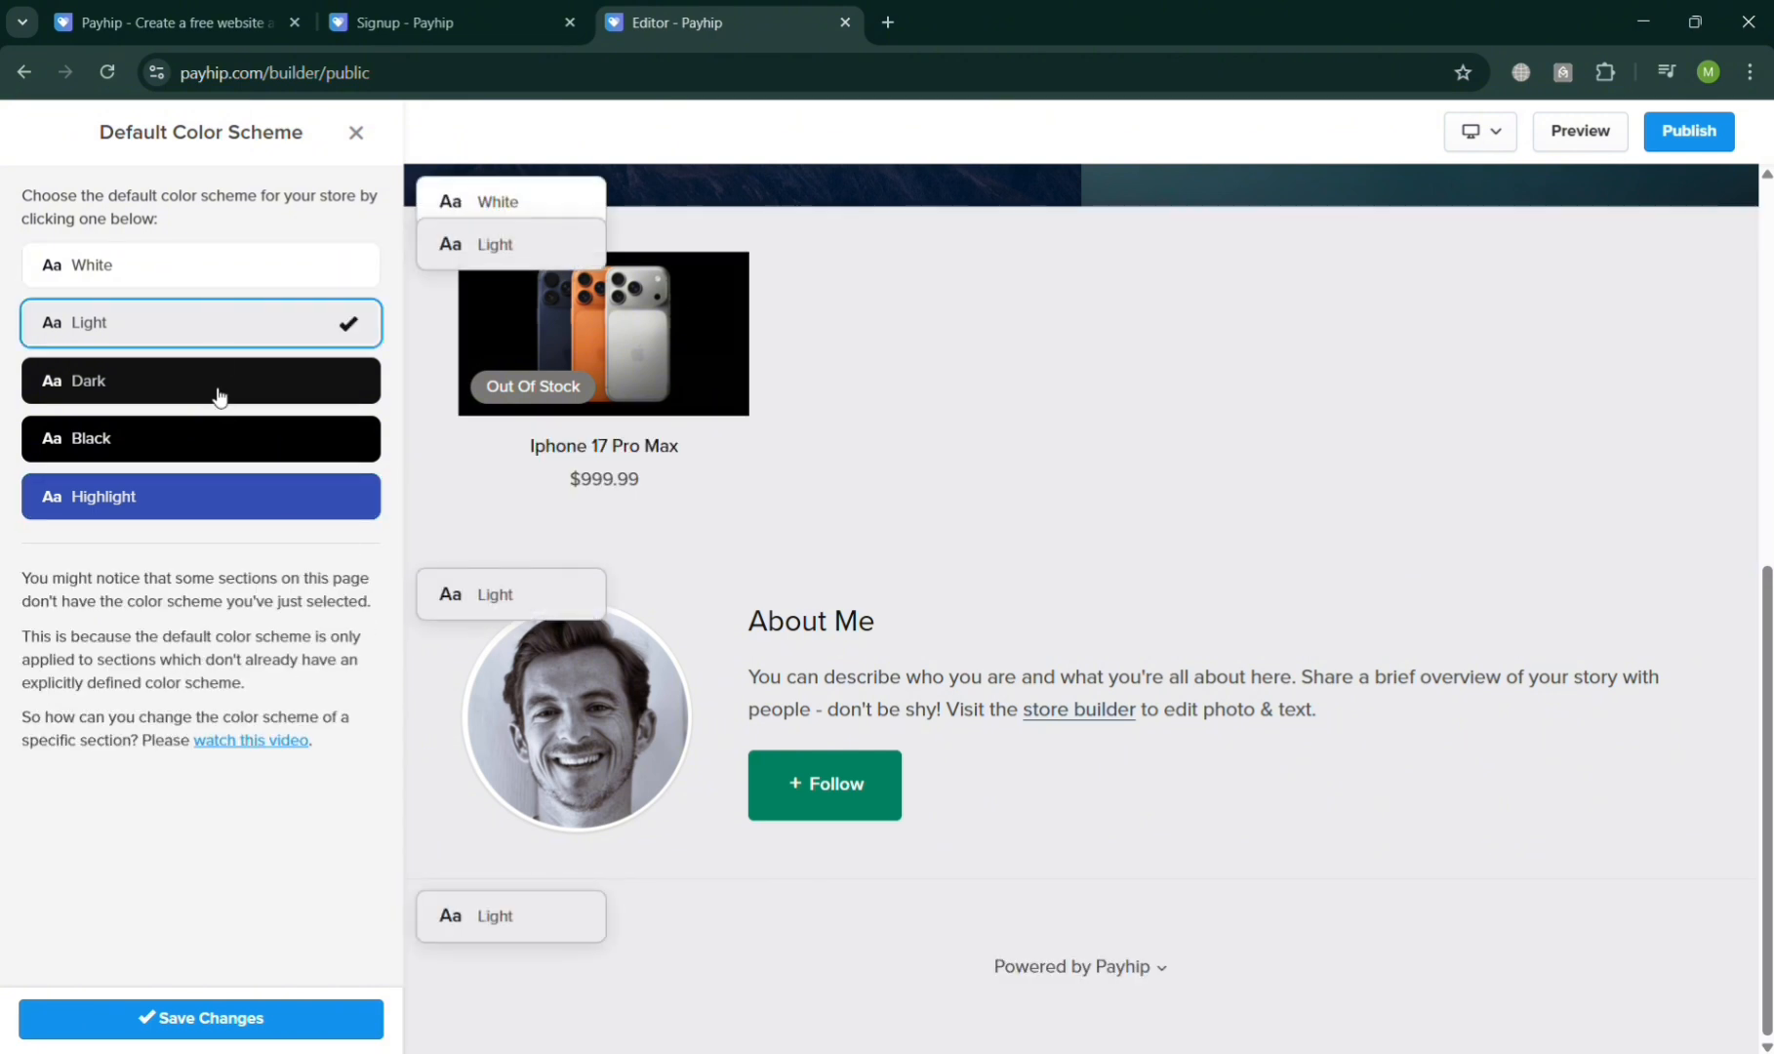
left_click(220, 394)
left_click(229, 444)
left_click(227, 502)
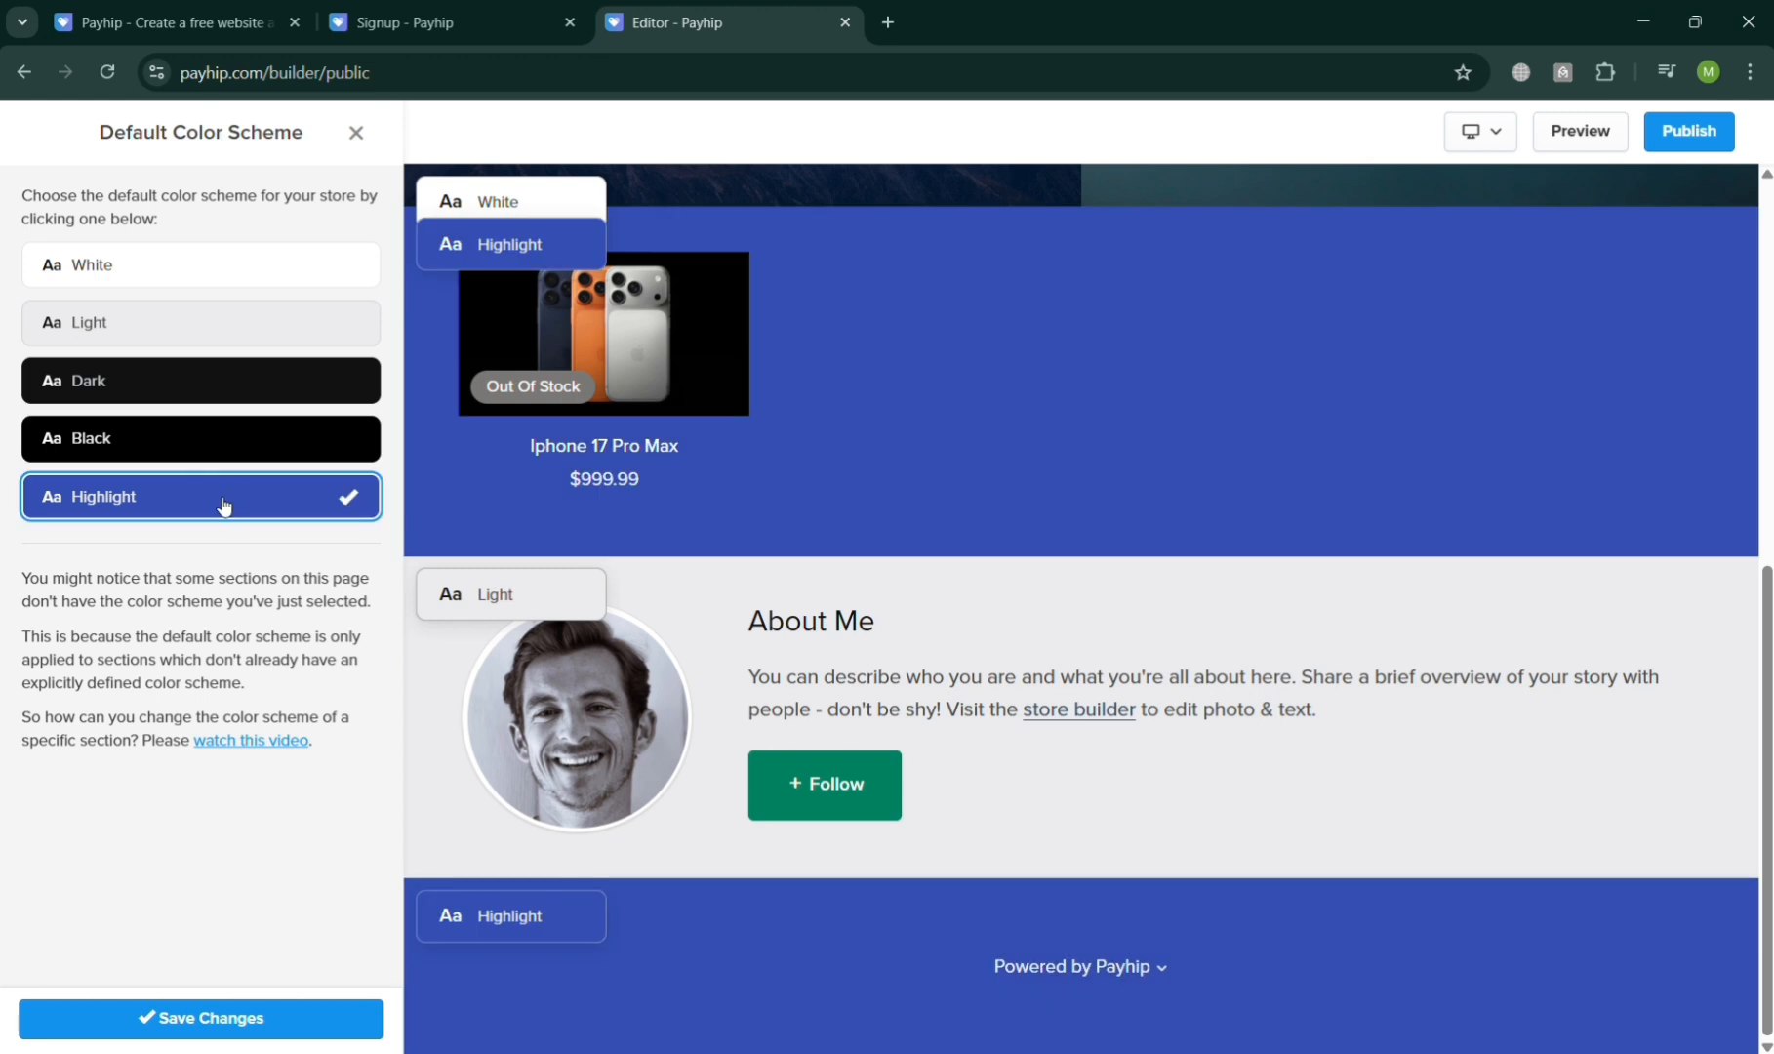
left_click(206, 1017)
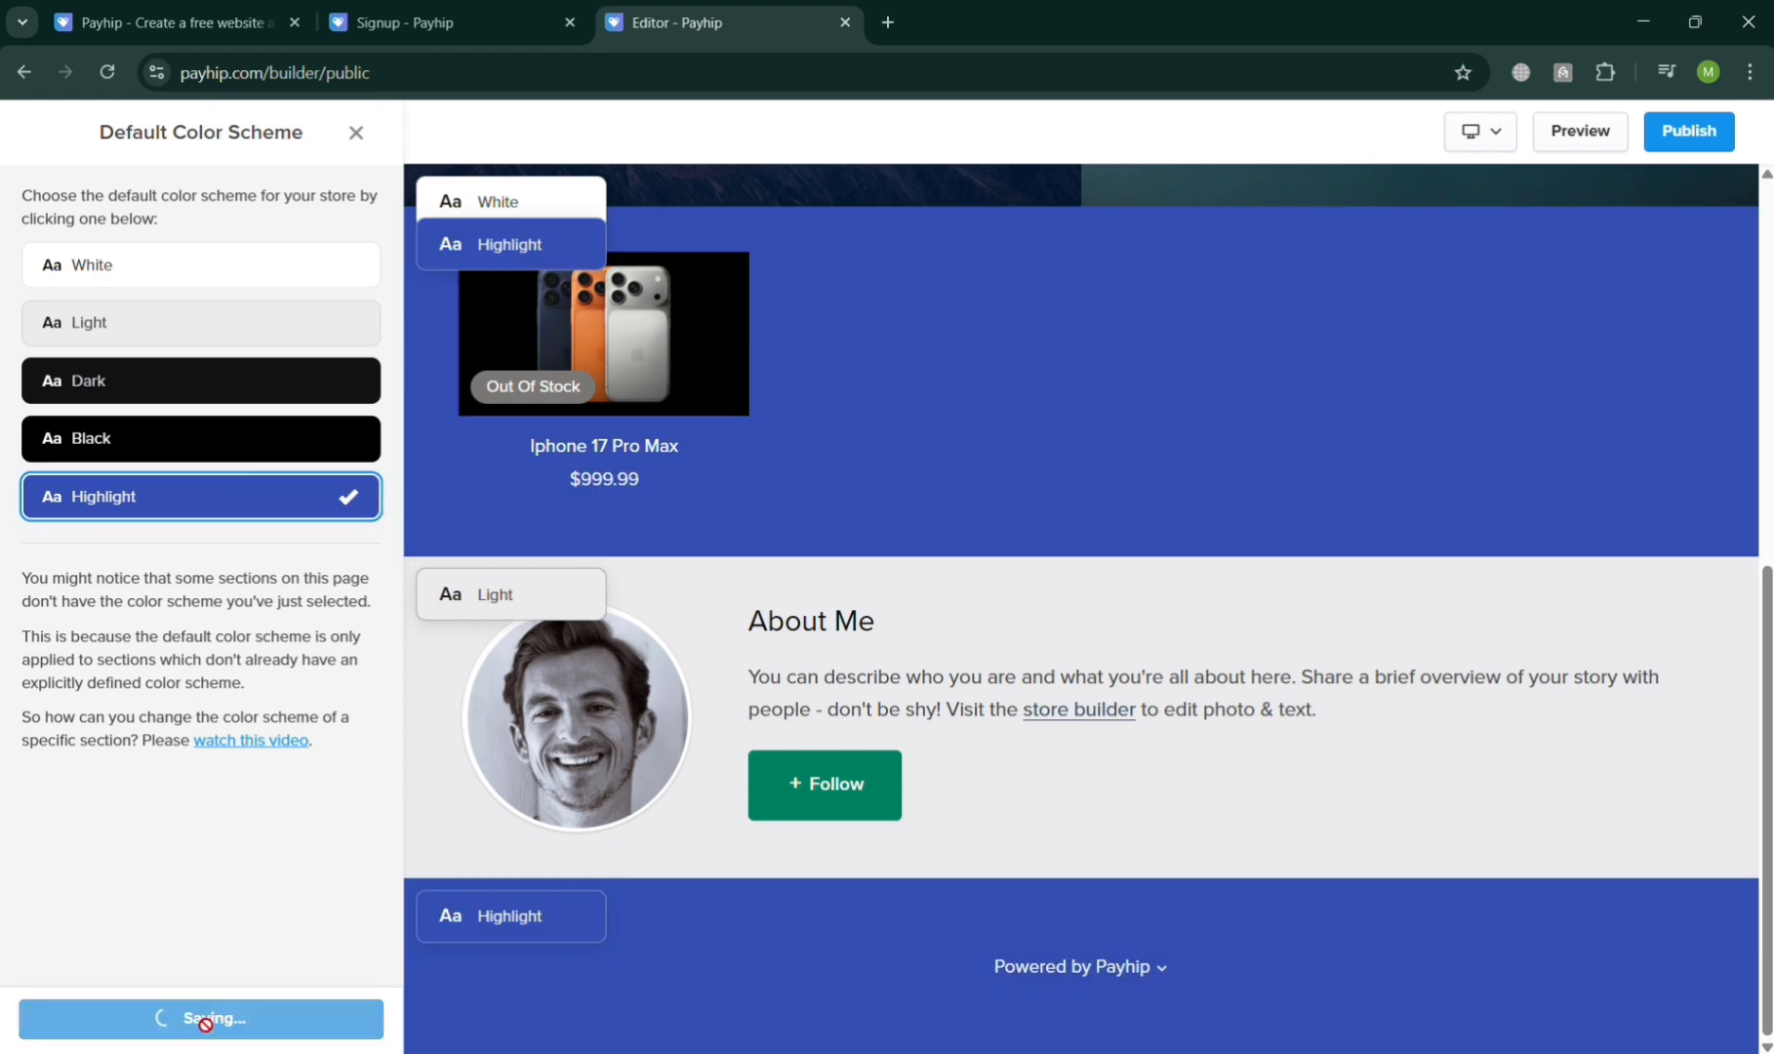
left_click(355, 134)
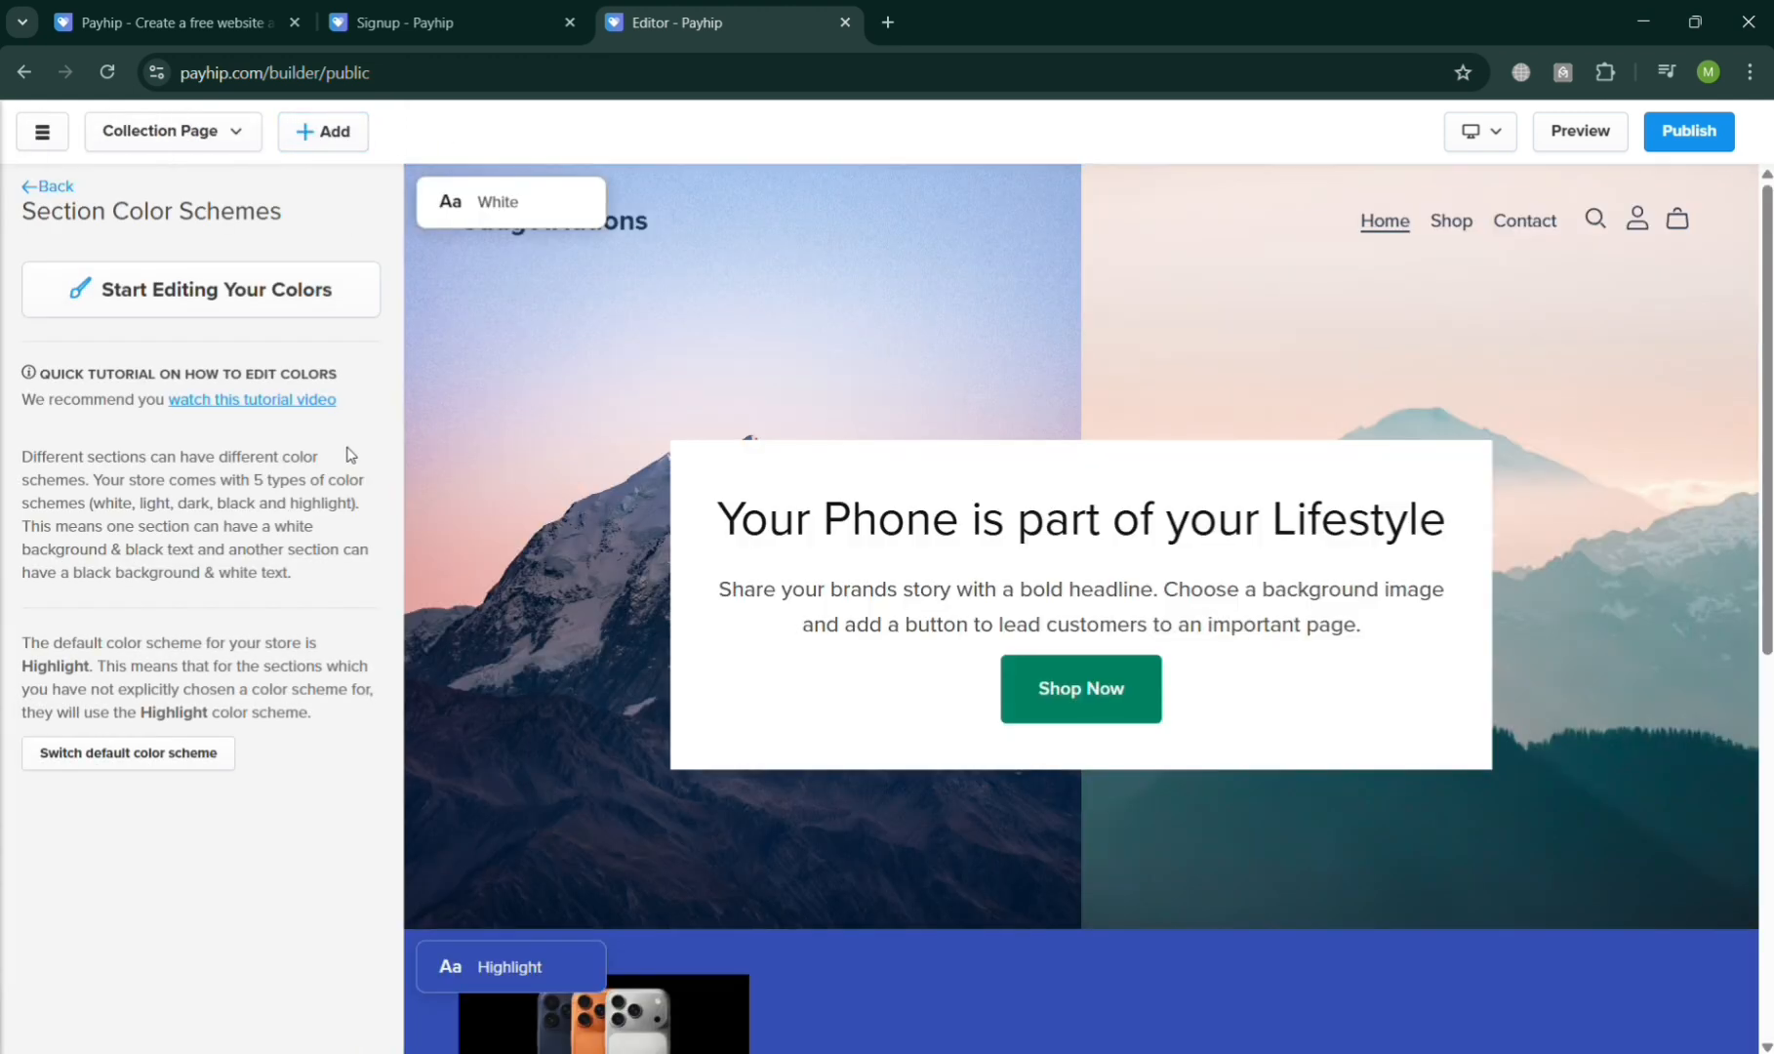
- Look over the Fonts and Cookie Banner settings in the store style without changing them
left_click(26, 187)
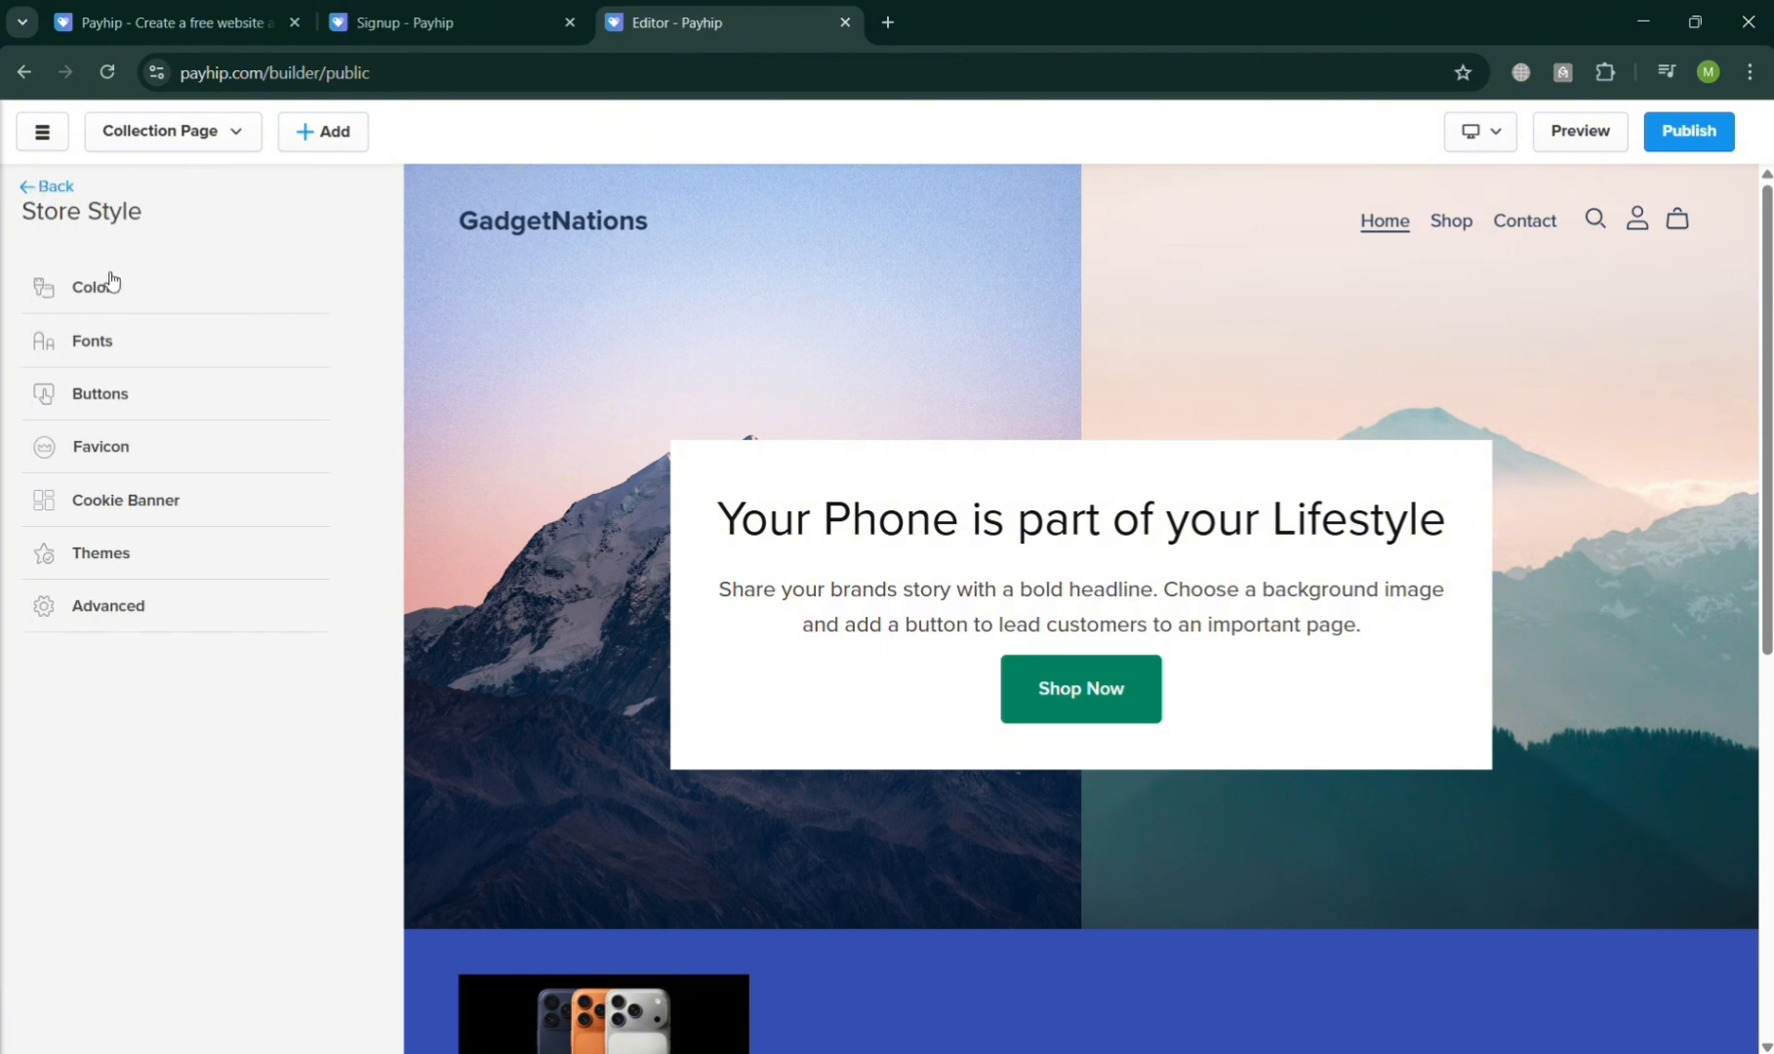
left_click(164, 342)
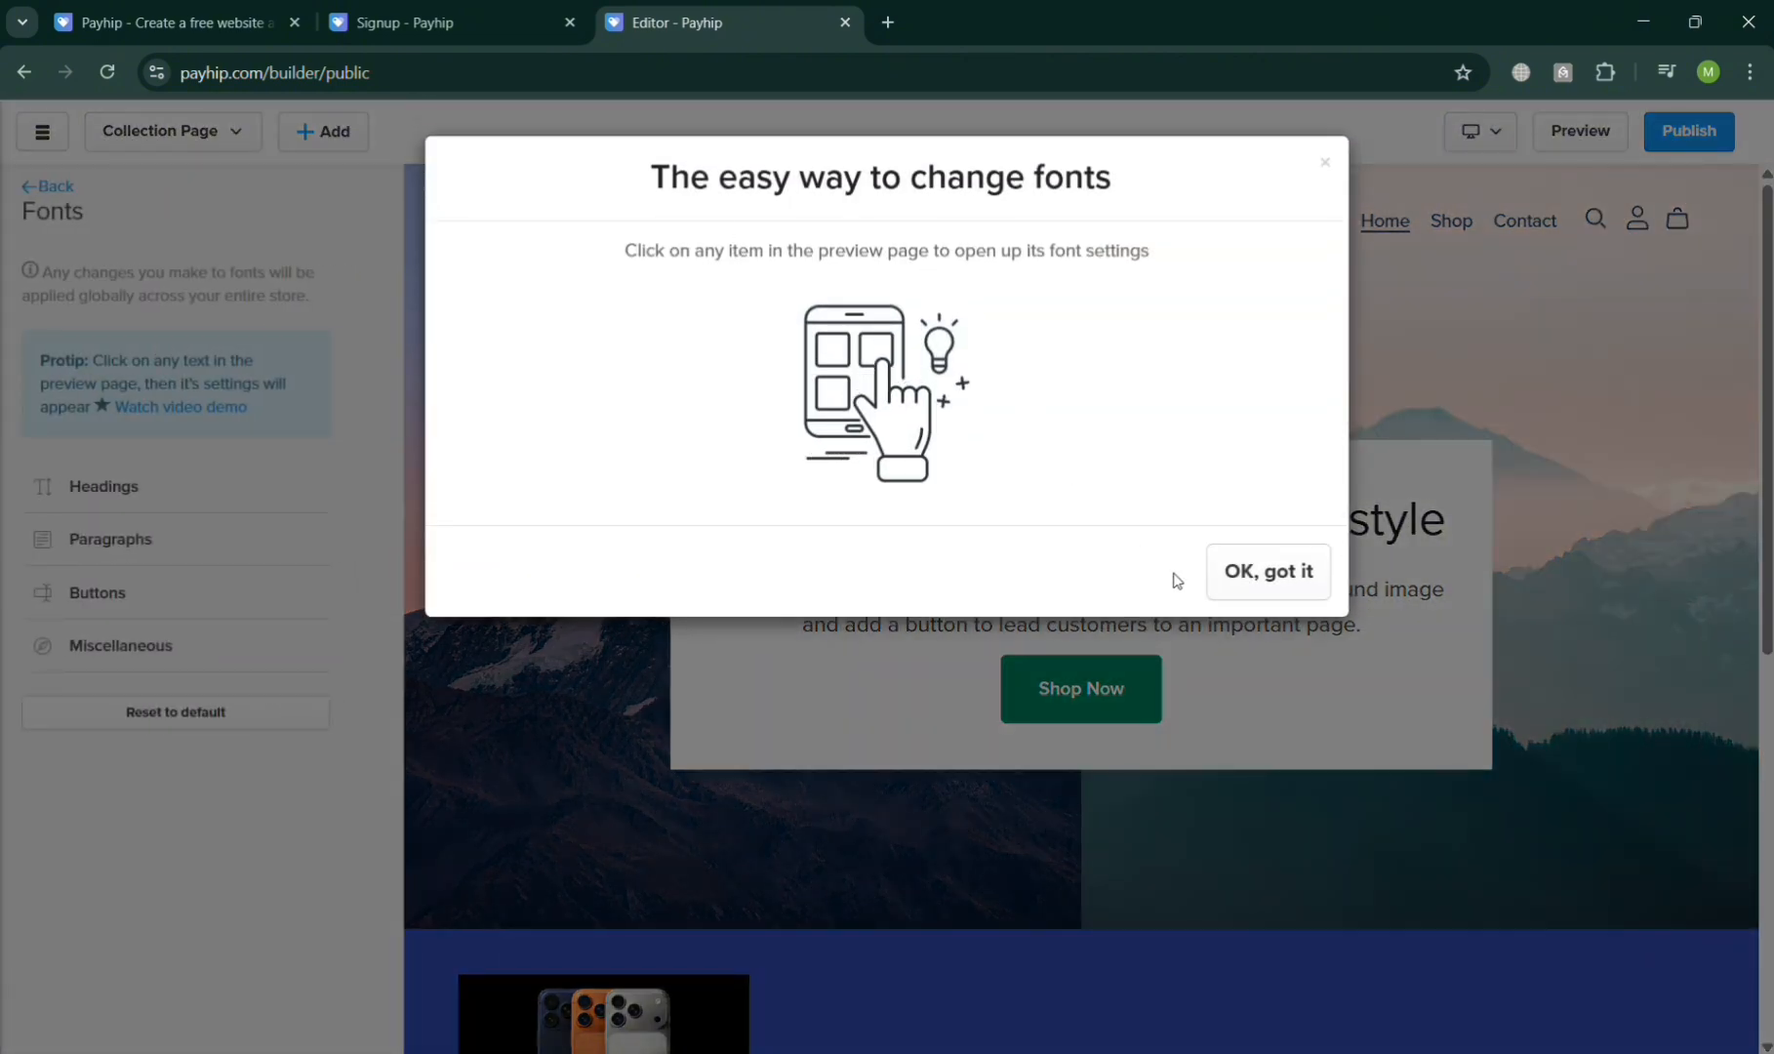
left_click(1297, 586)
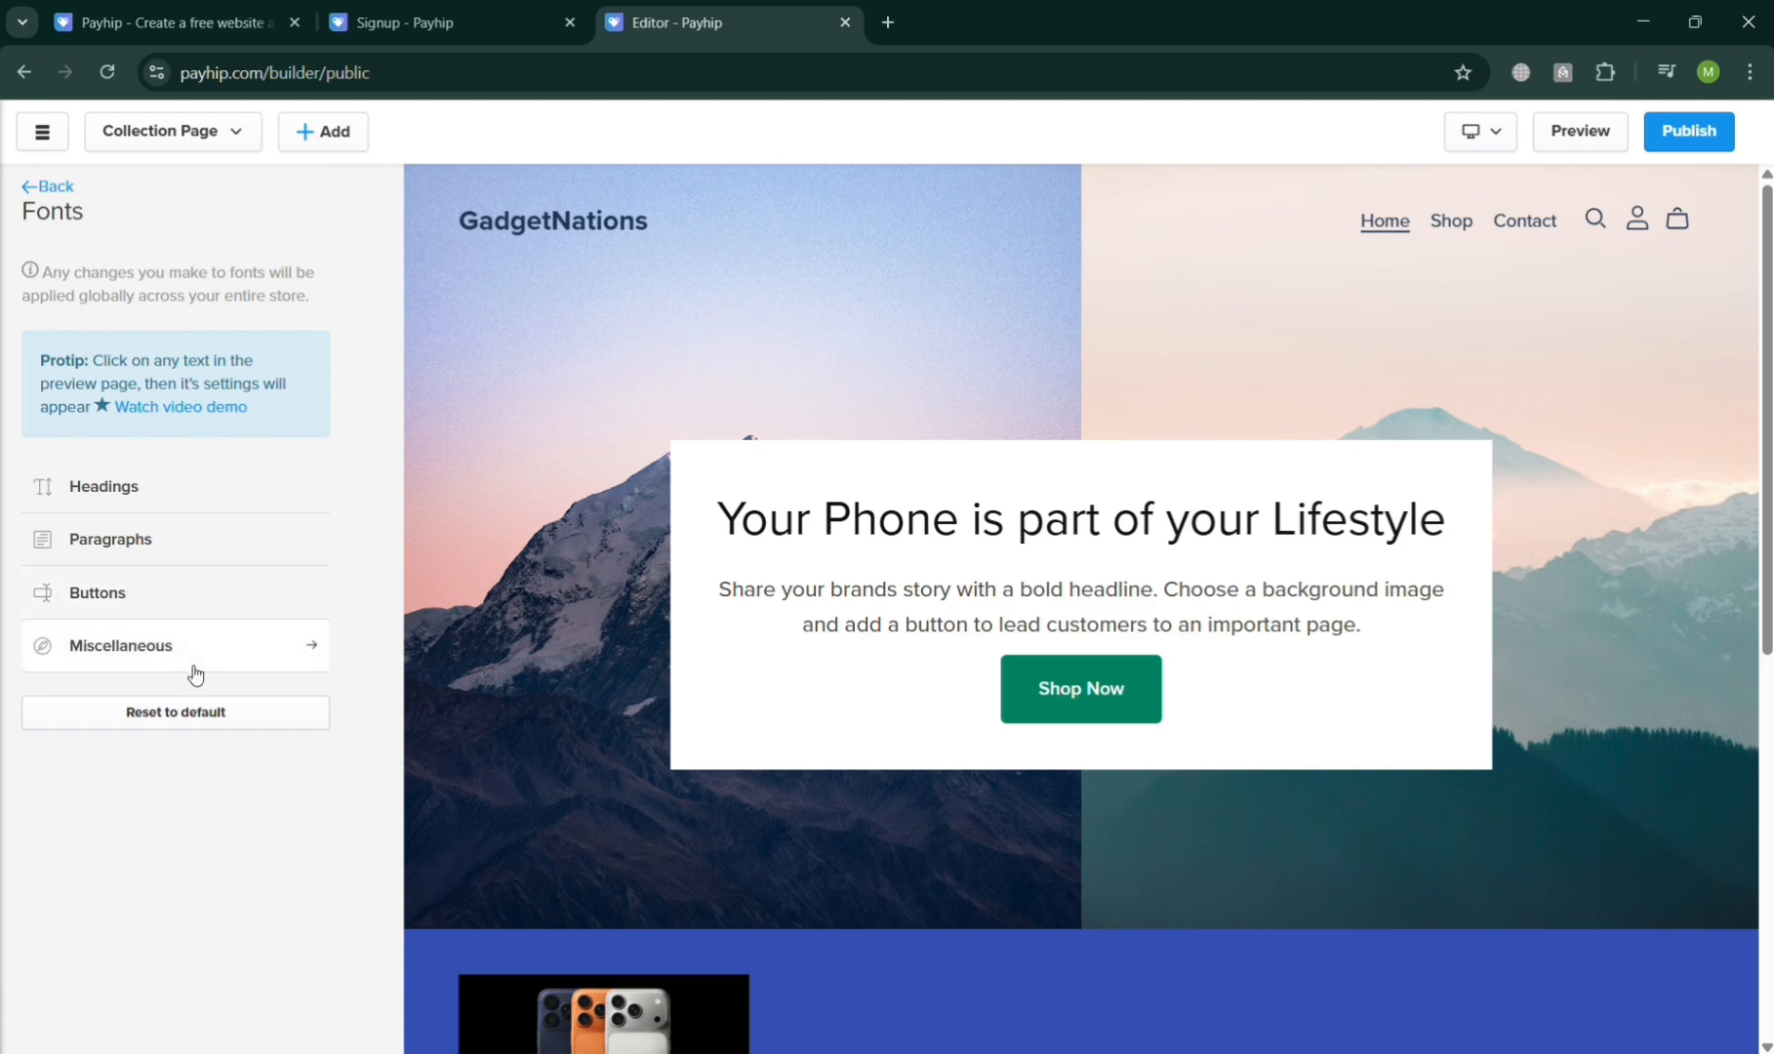
left_click(39, 189)
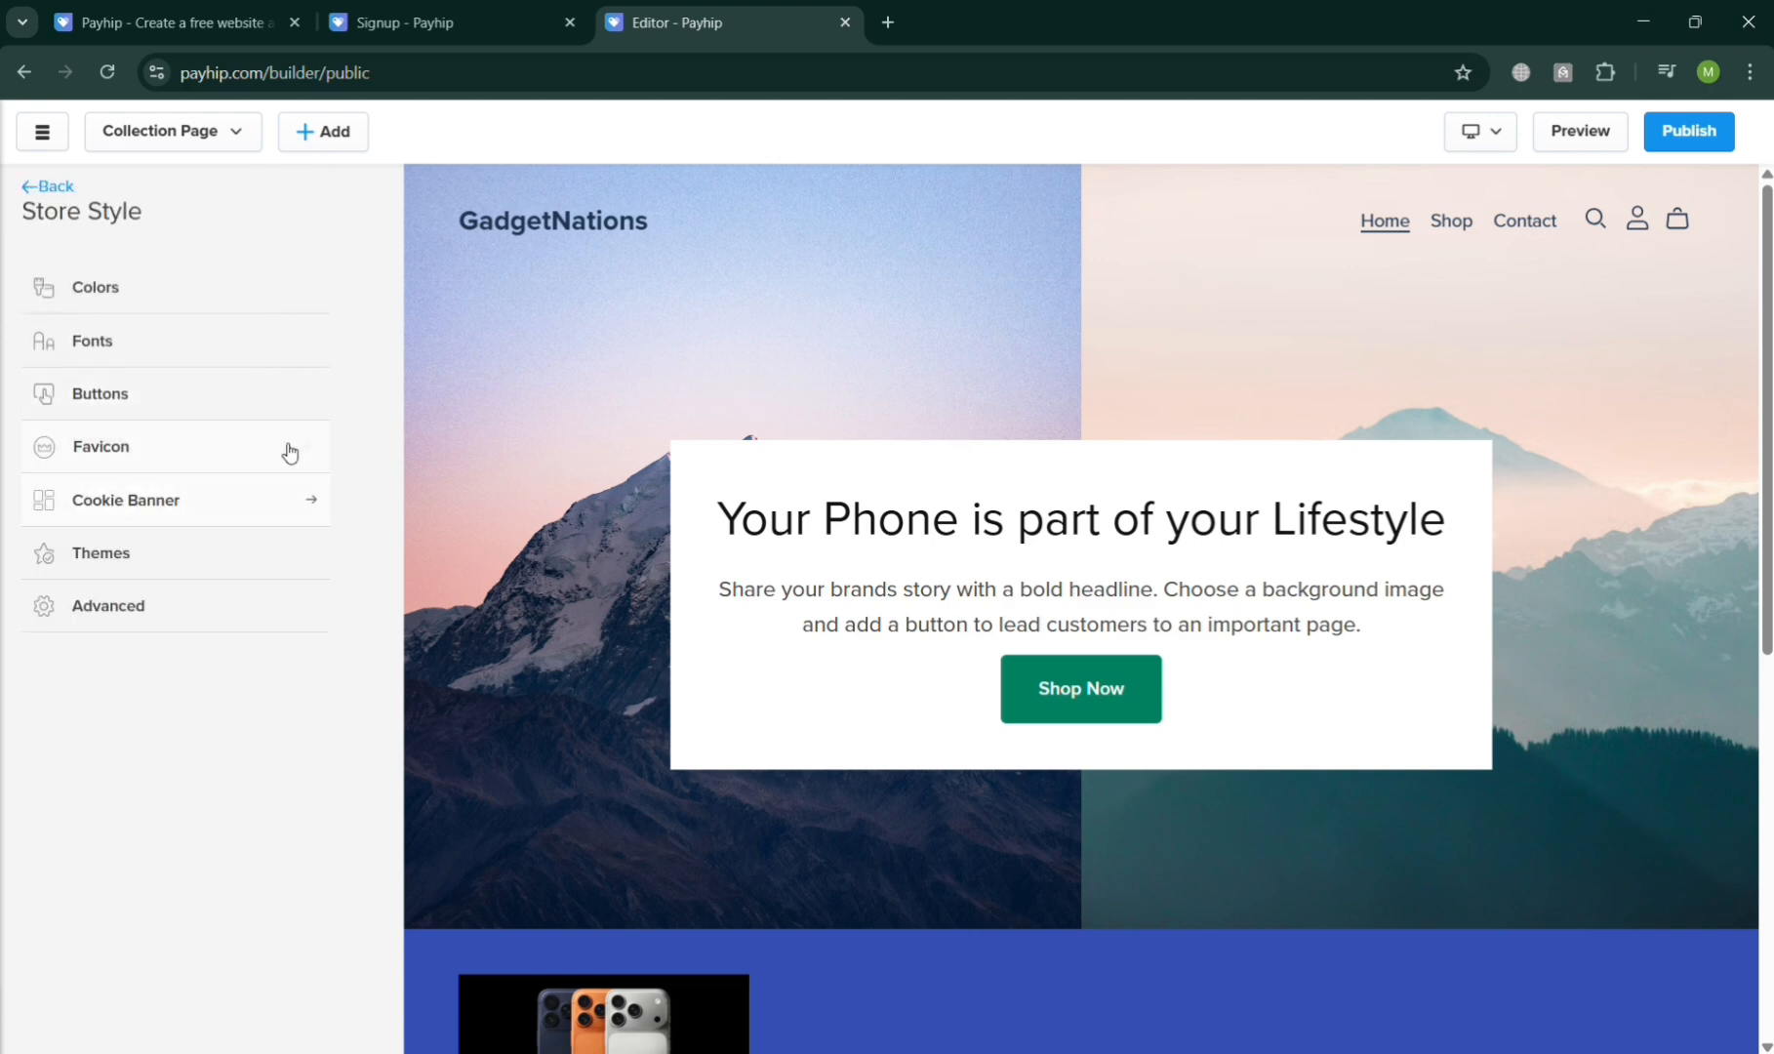
left_click(284, 504)
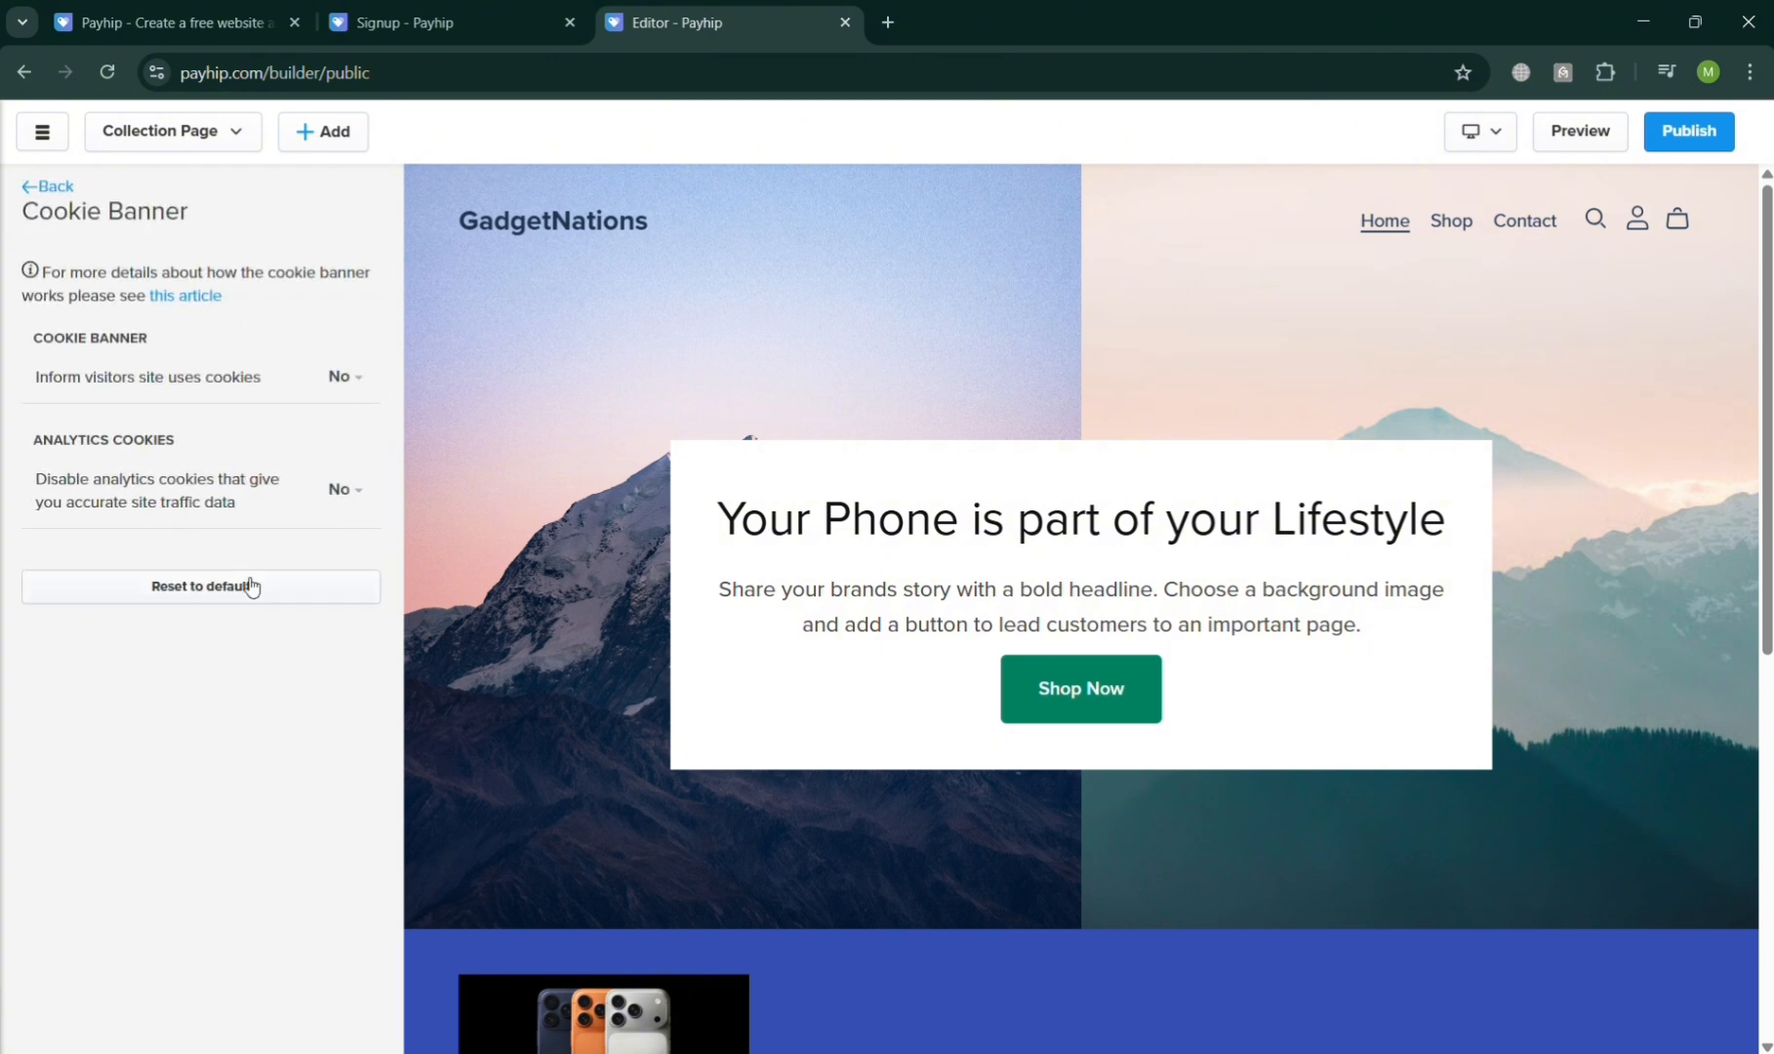
left_click(37, 189)
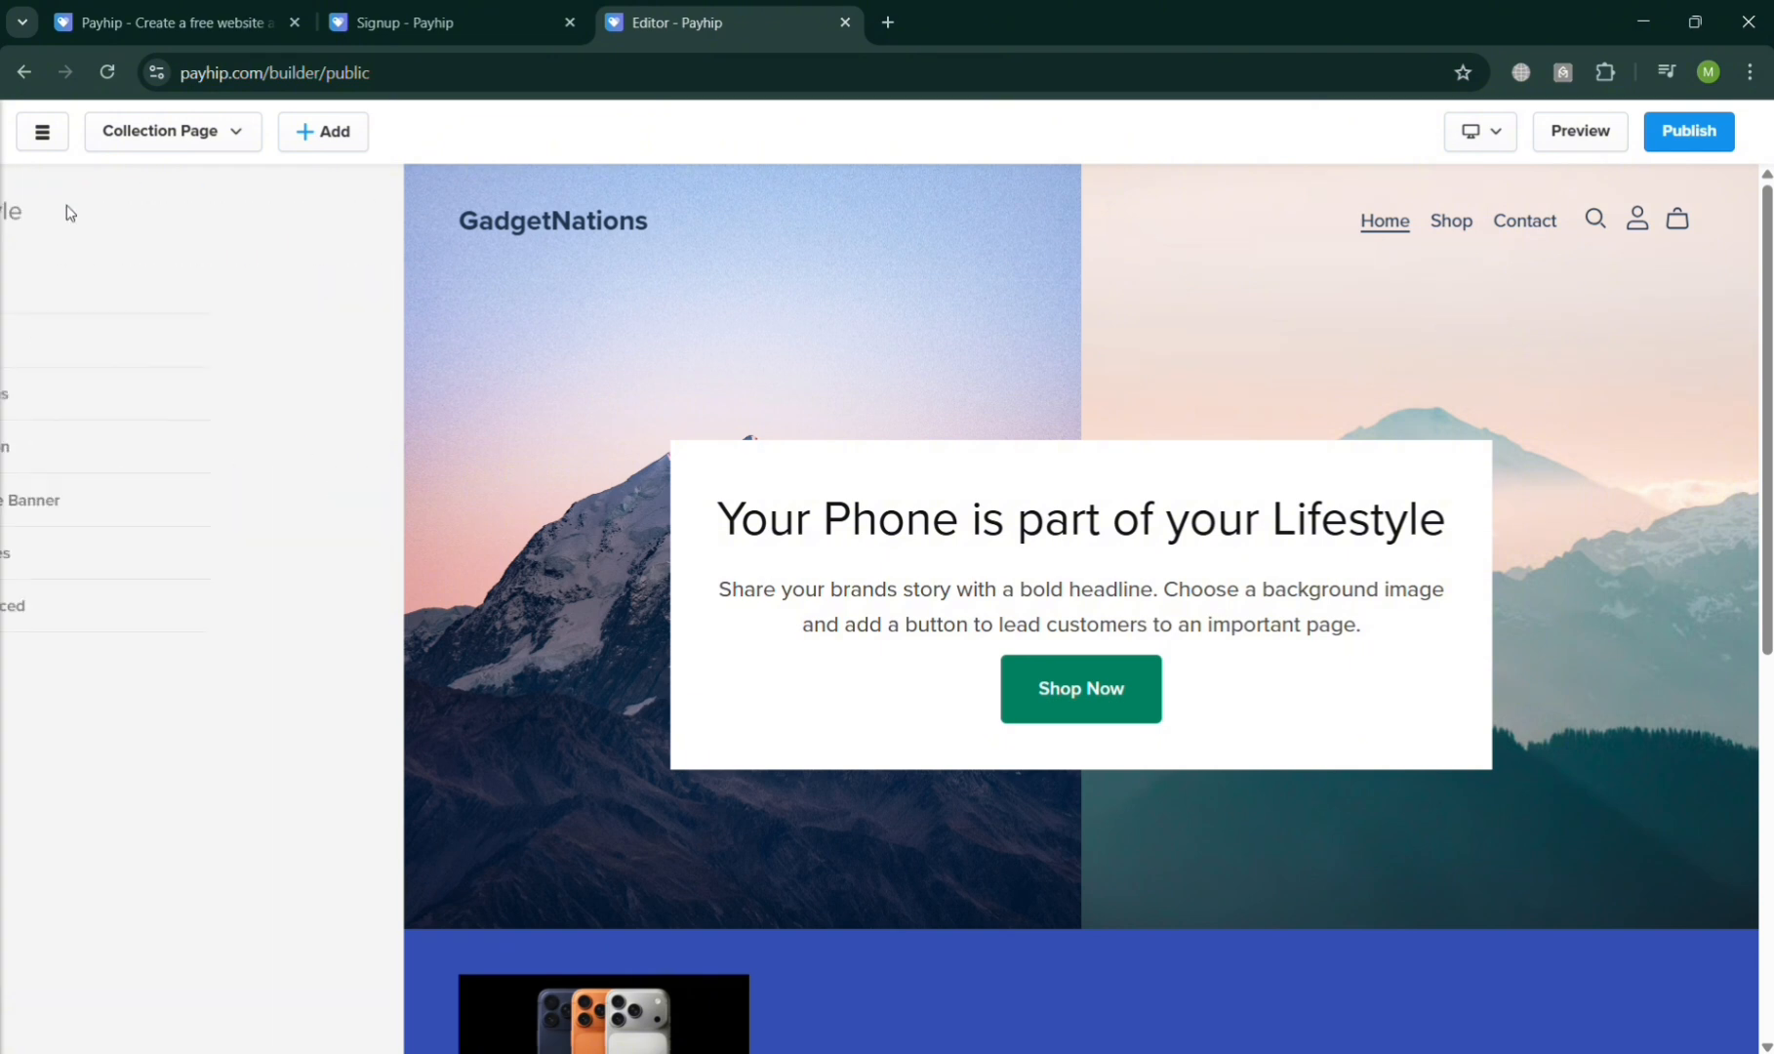
- Open the catalogue of all available themes from the store style and browse the designs
left_click(259, 565)
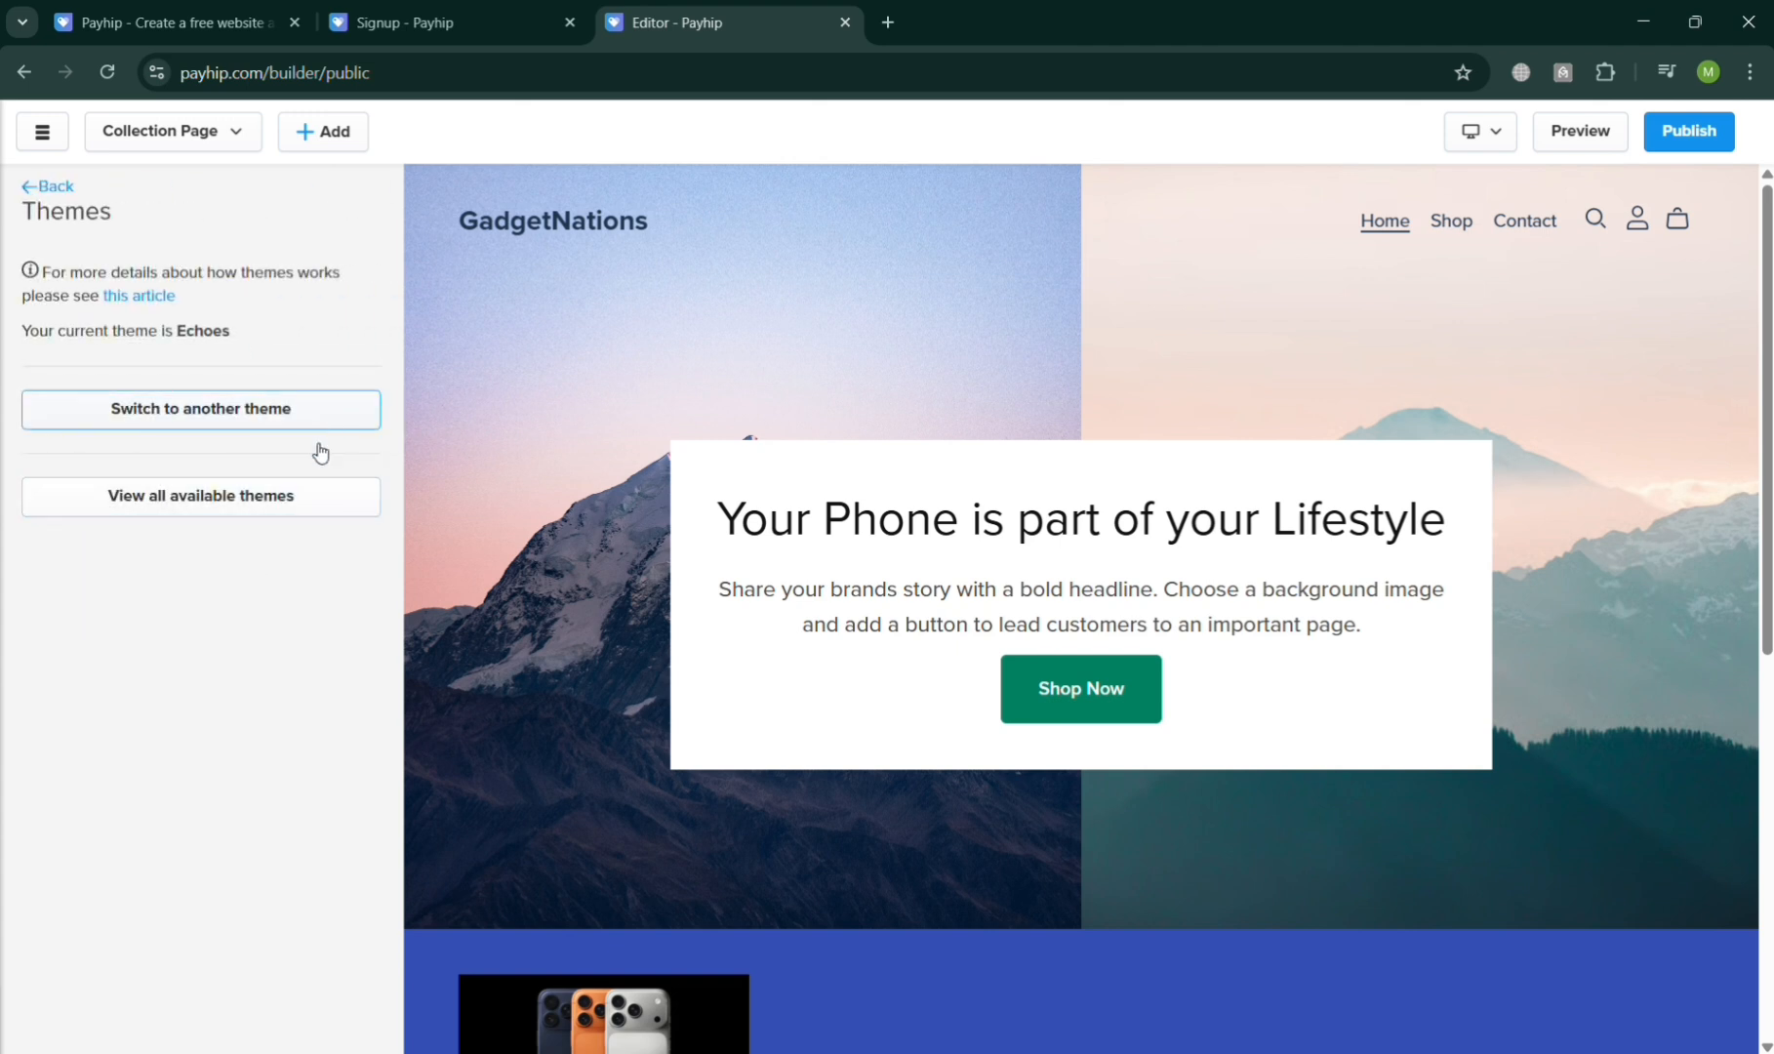
left_click(304, 498)
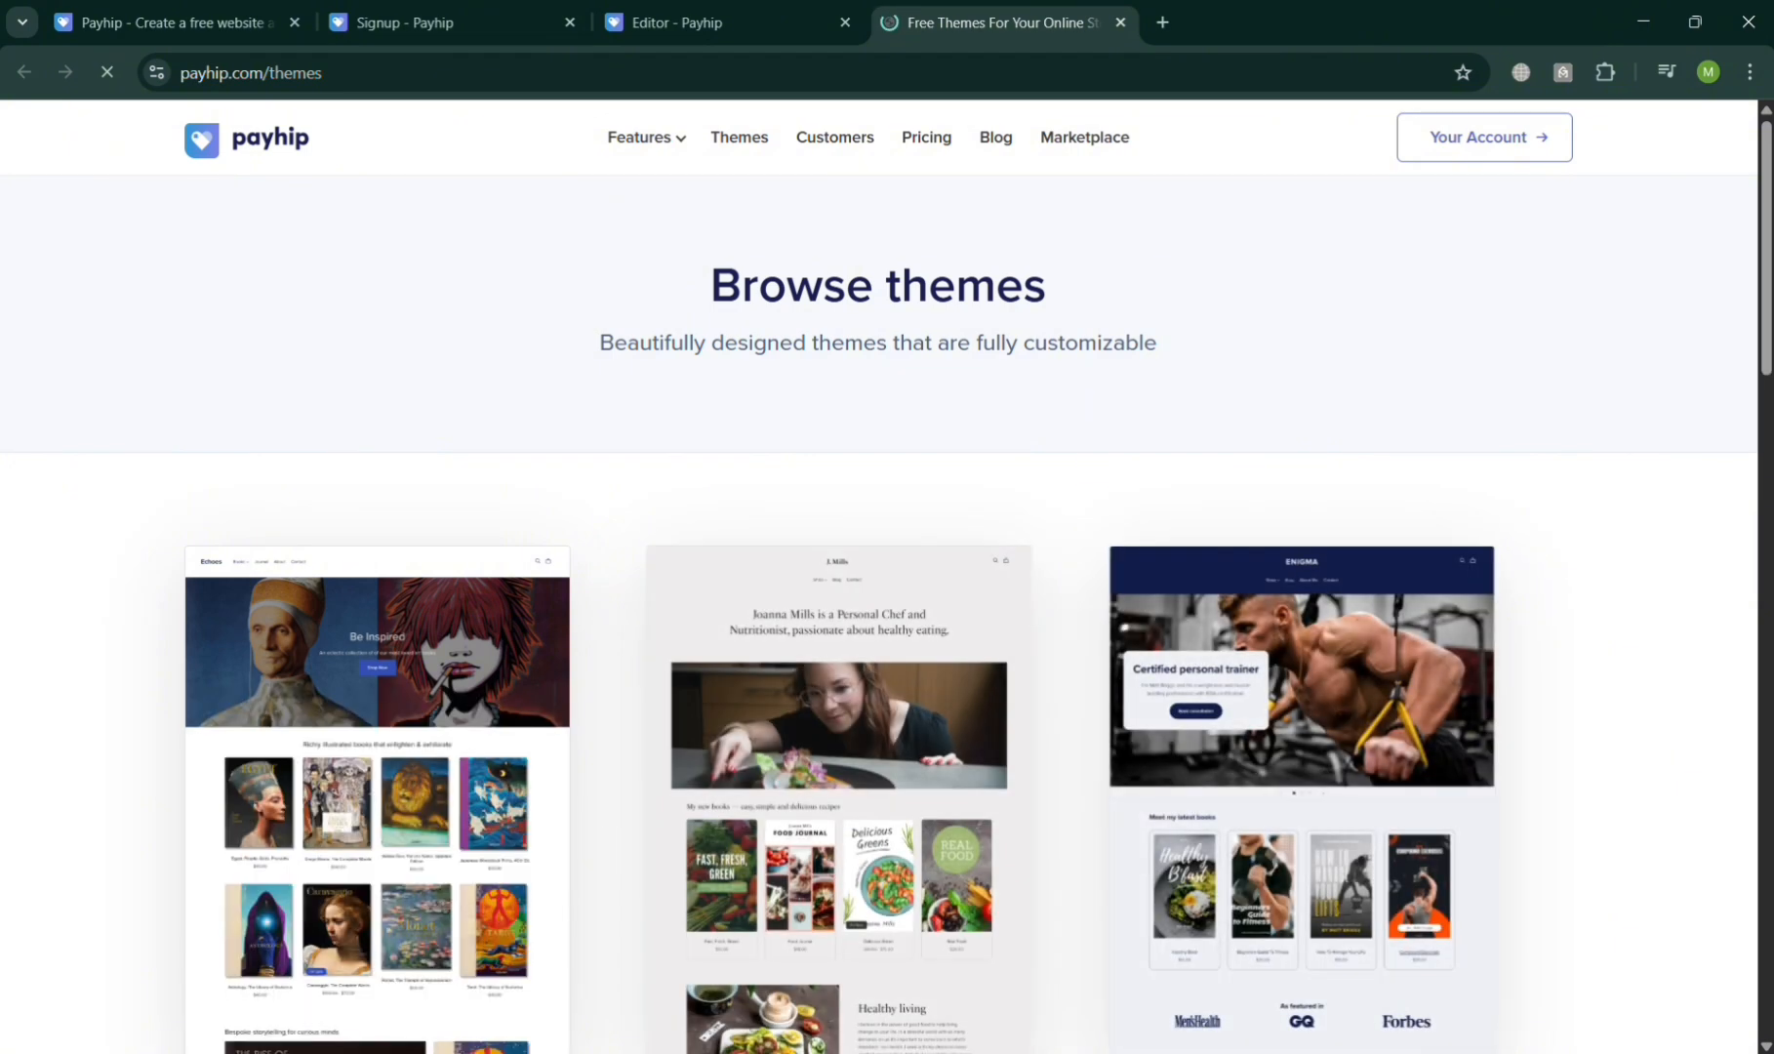
scroll(1294, 847, "down", 5)
scroll(1294, 850, "down", 3)
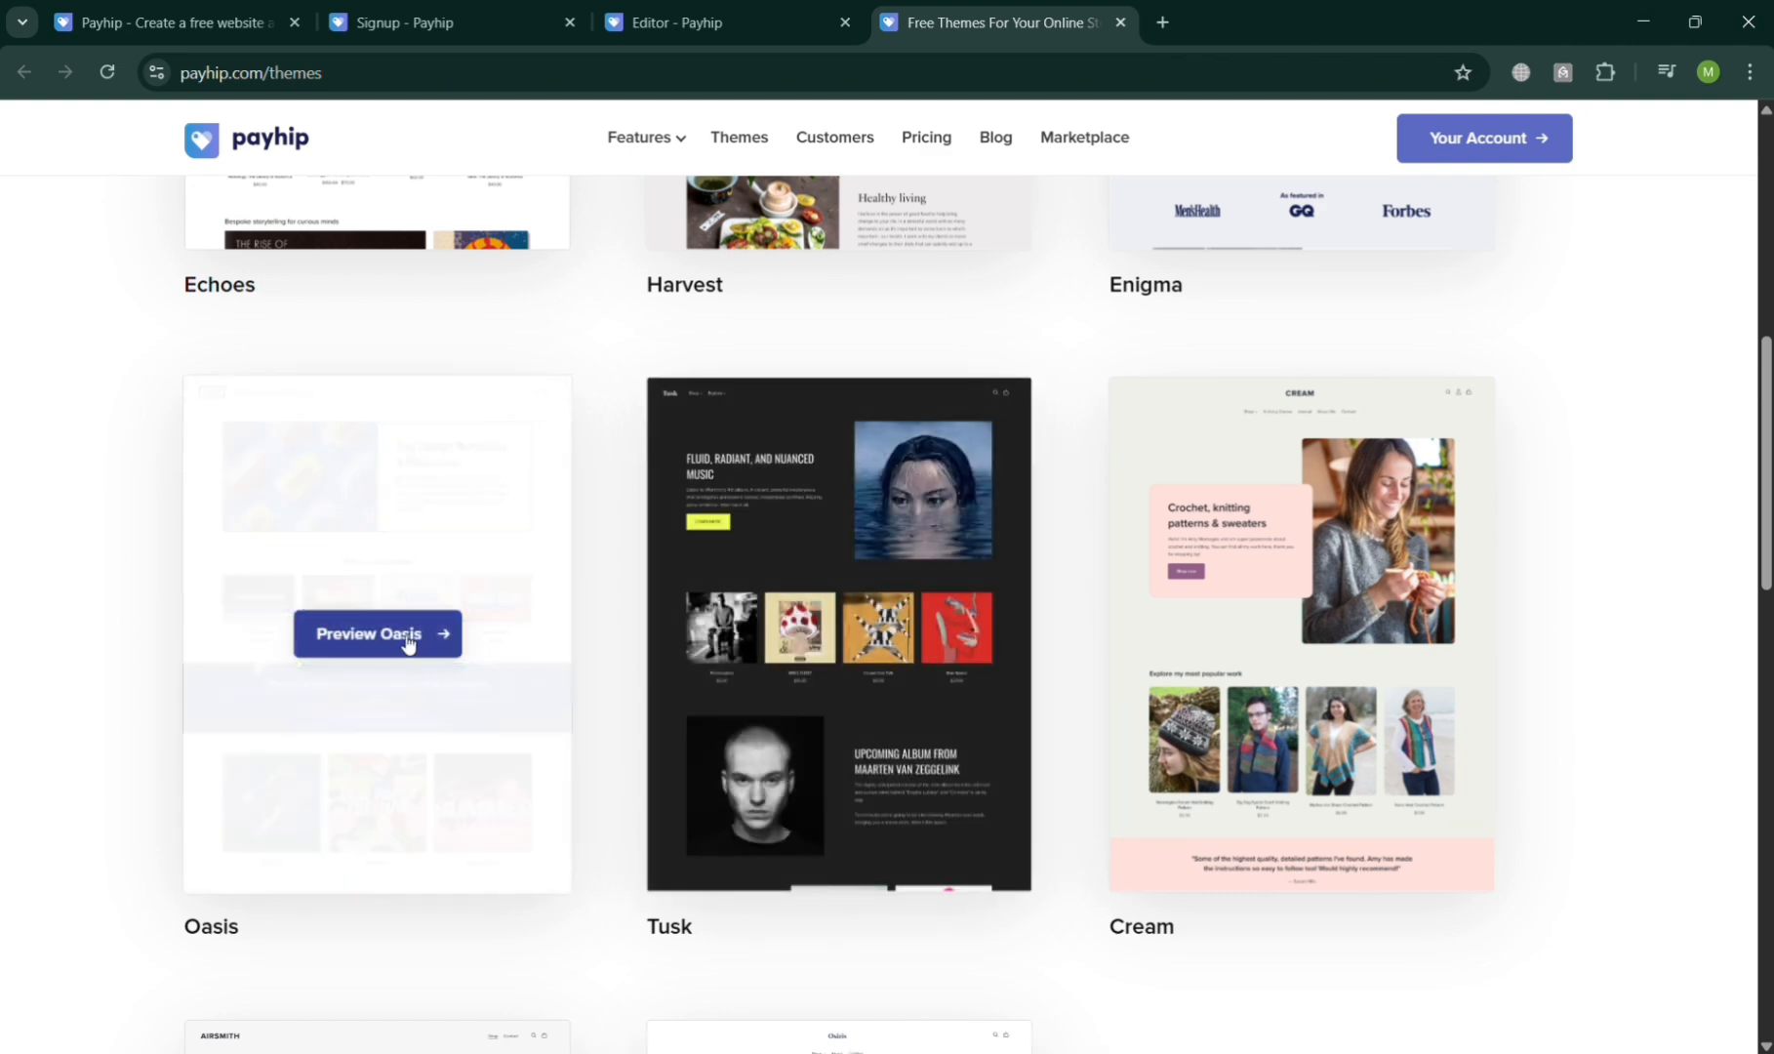
- Preview the Oasis theme's demo store and examine its page layout from start to end
left_click(408, 639)
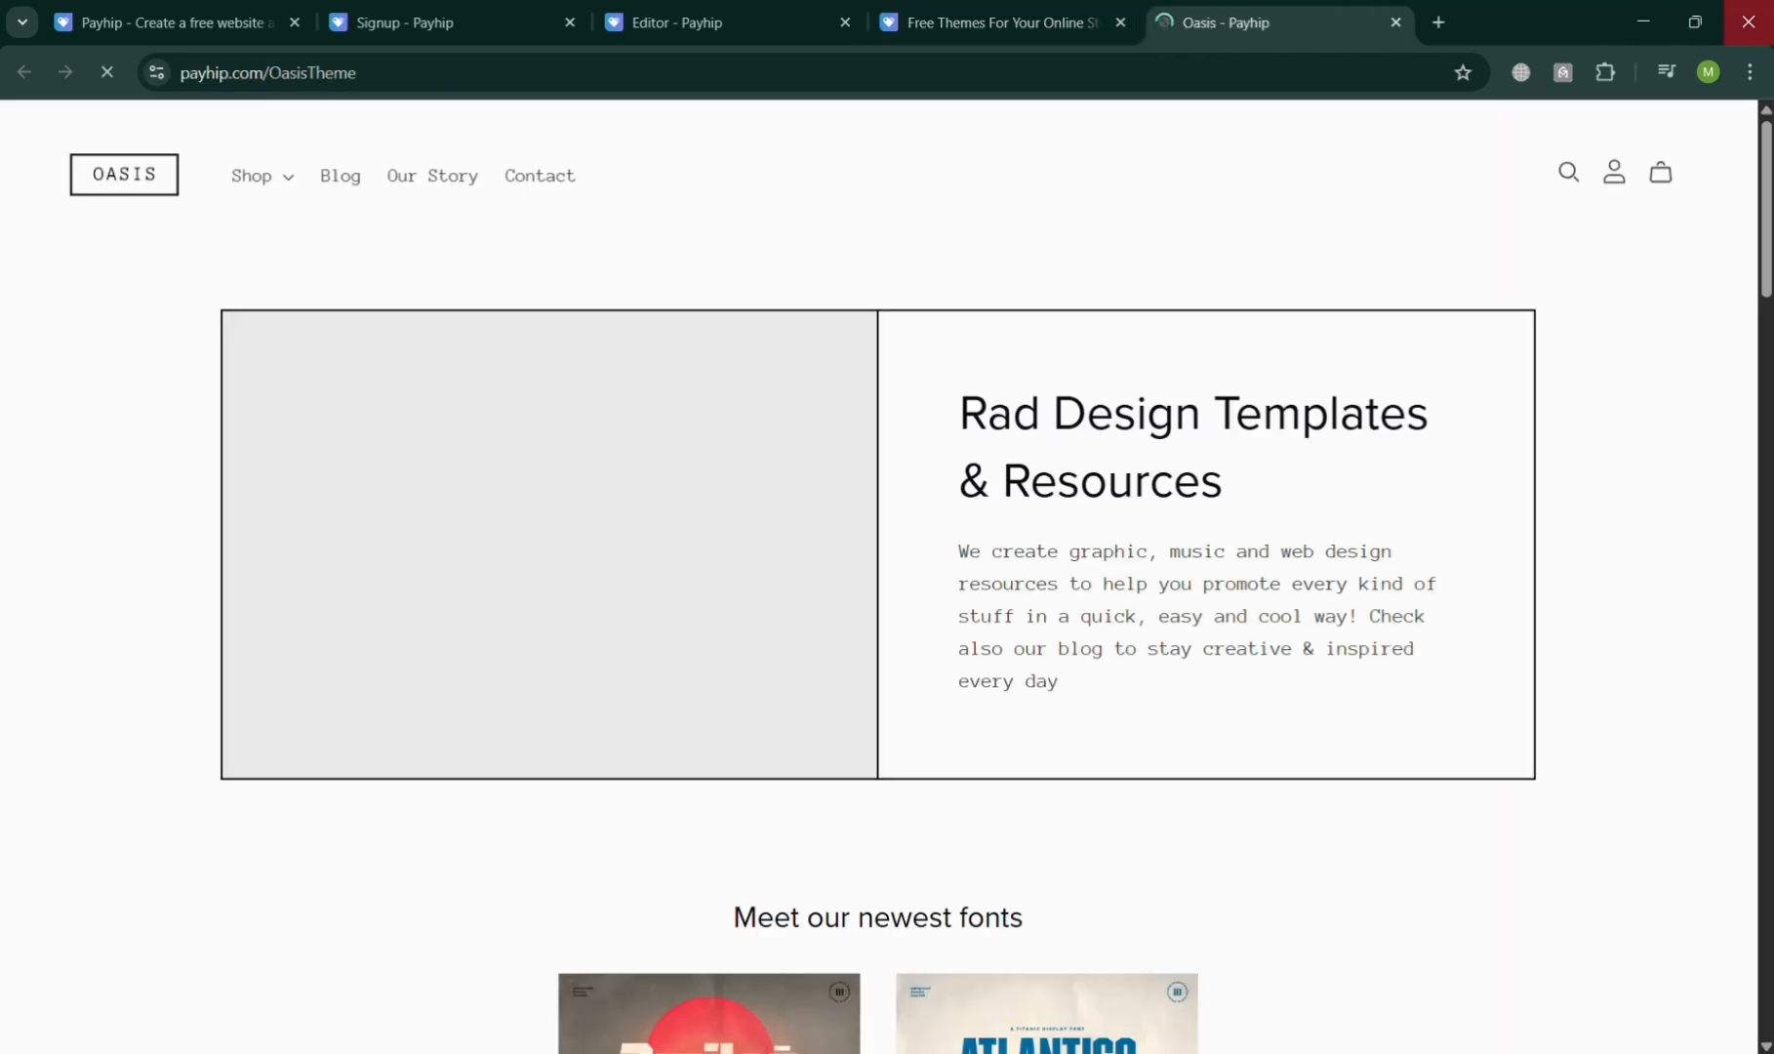
scroll(1045, 440, "down", 15)
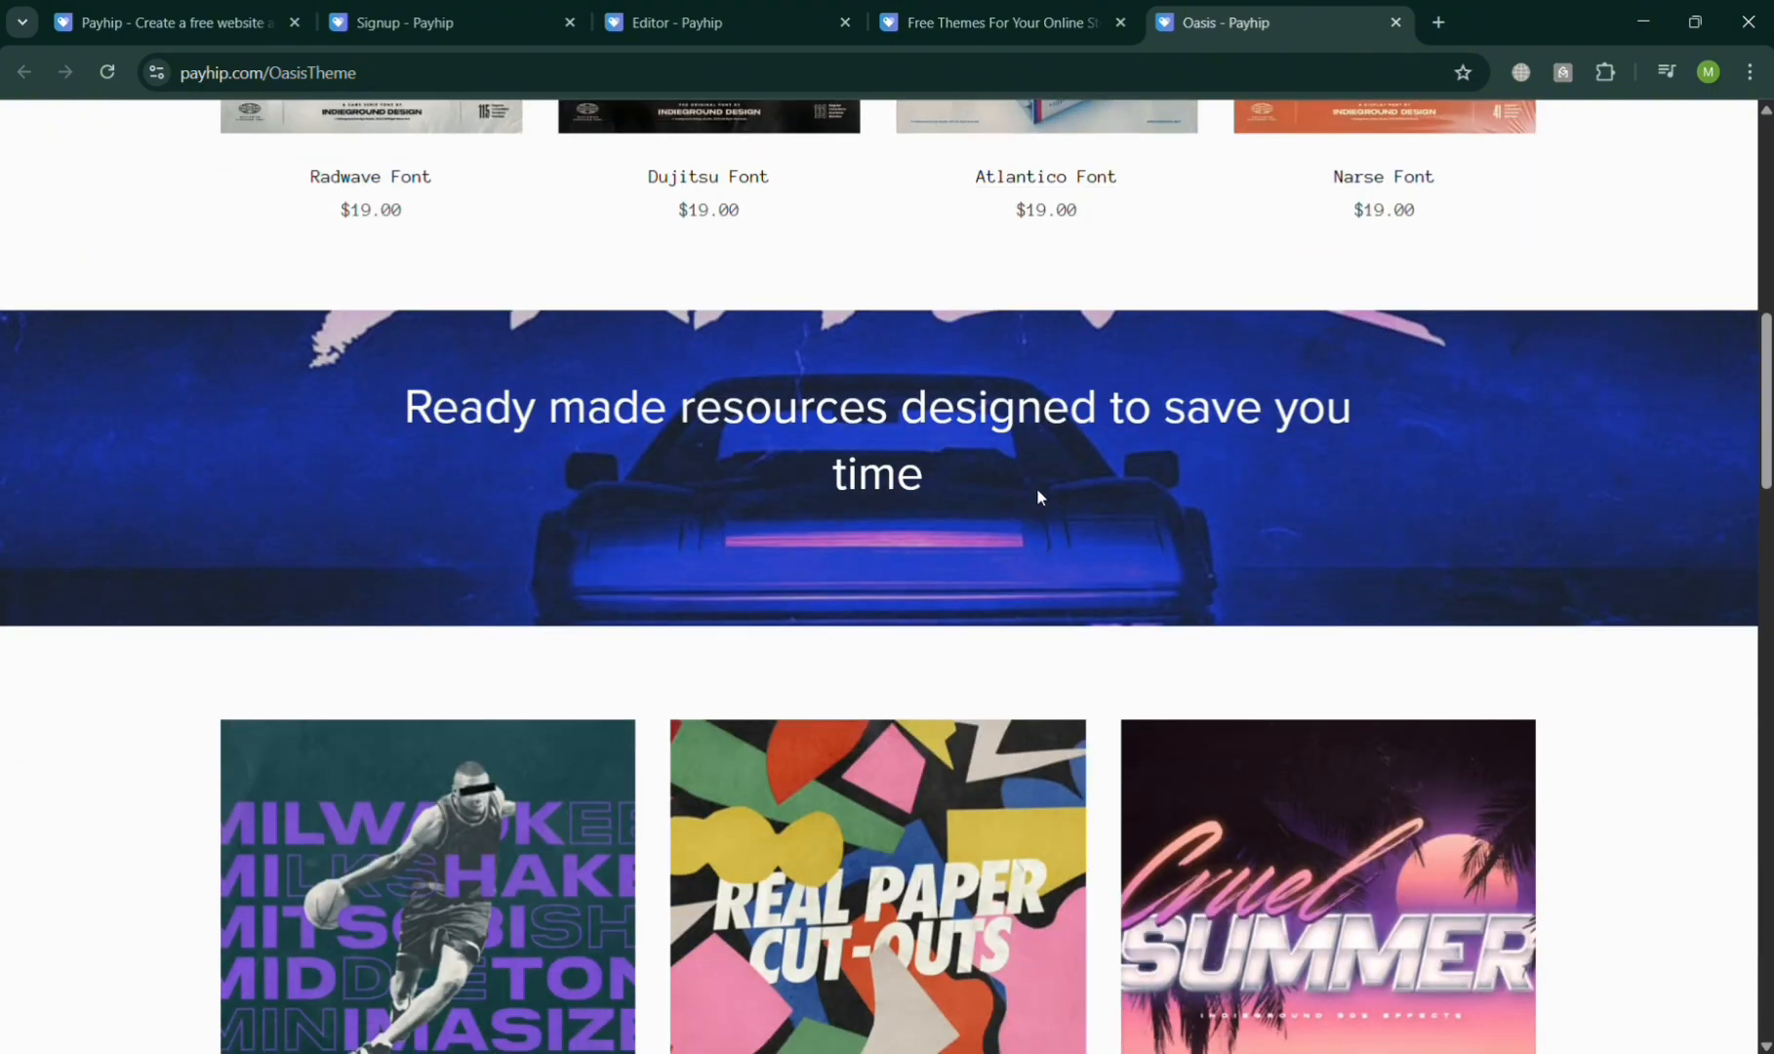
scroll(1351, 646, "down", 15)
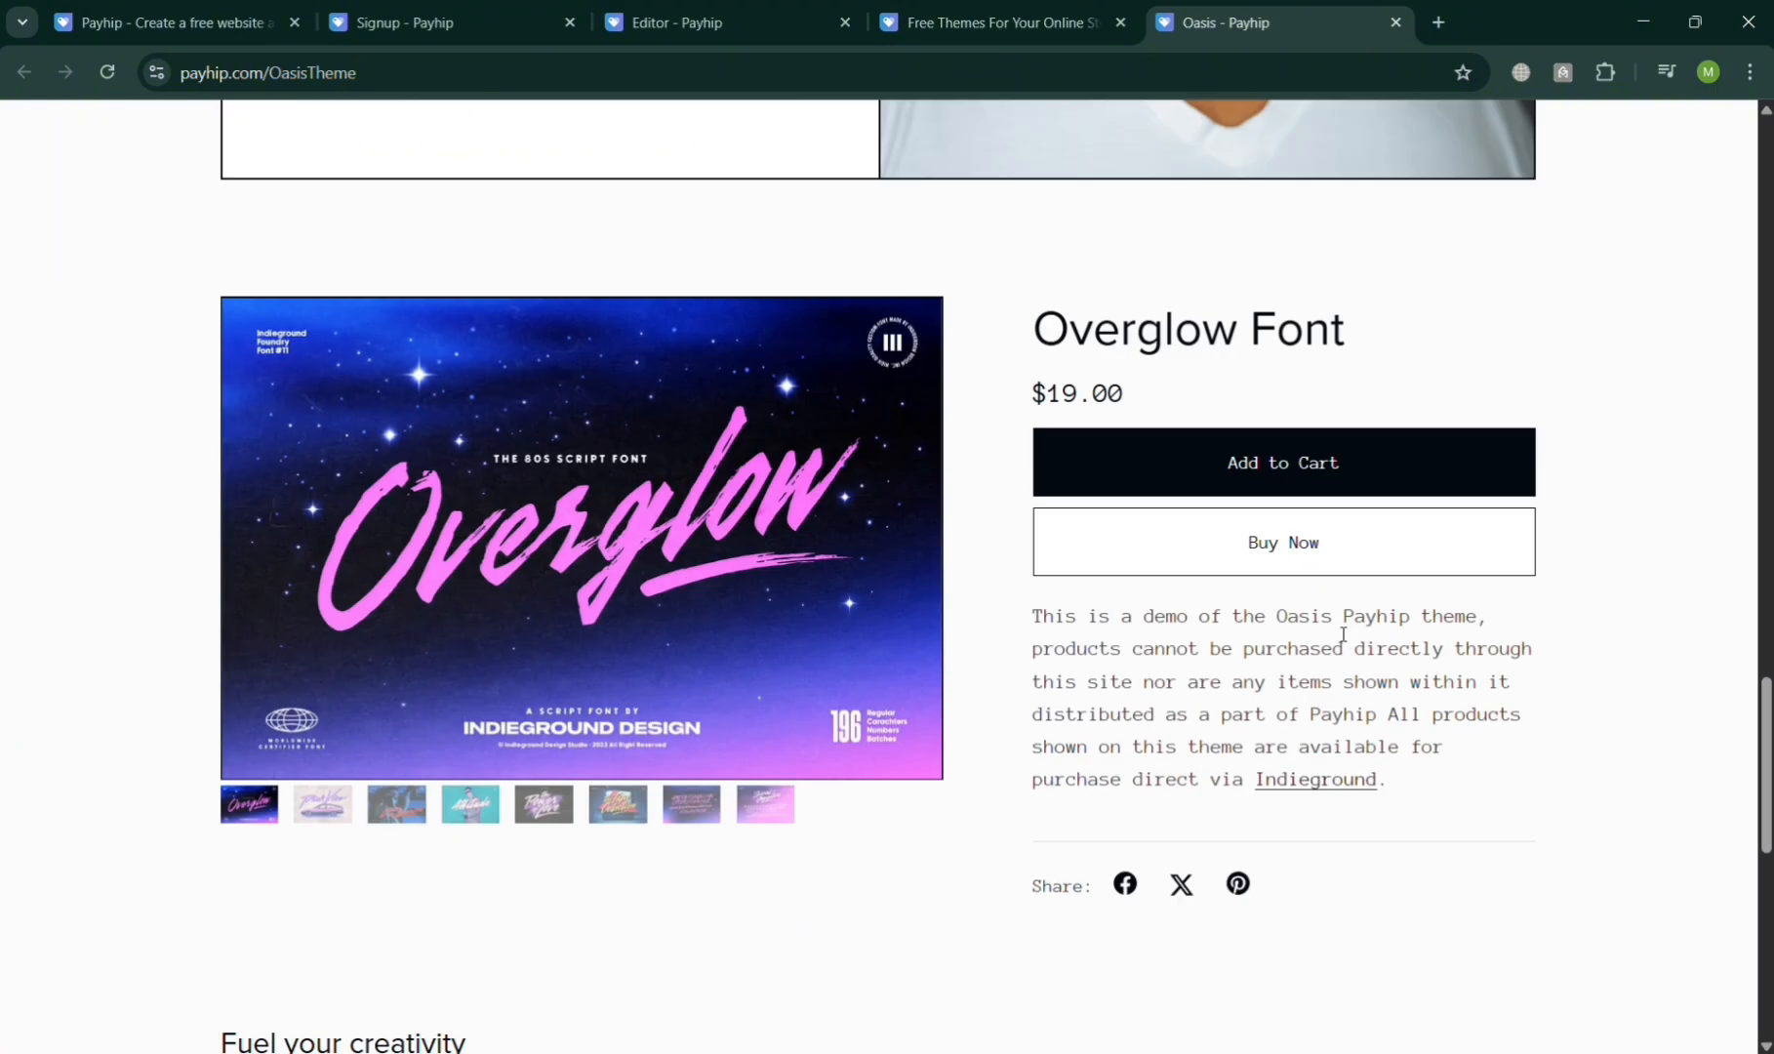
scroll(1335, 602, "up", 20)
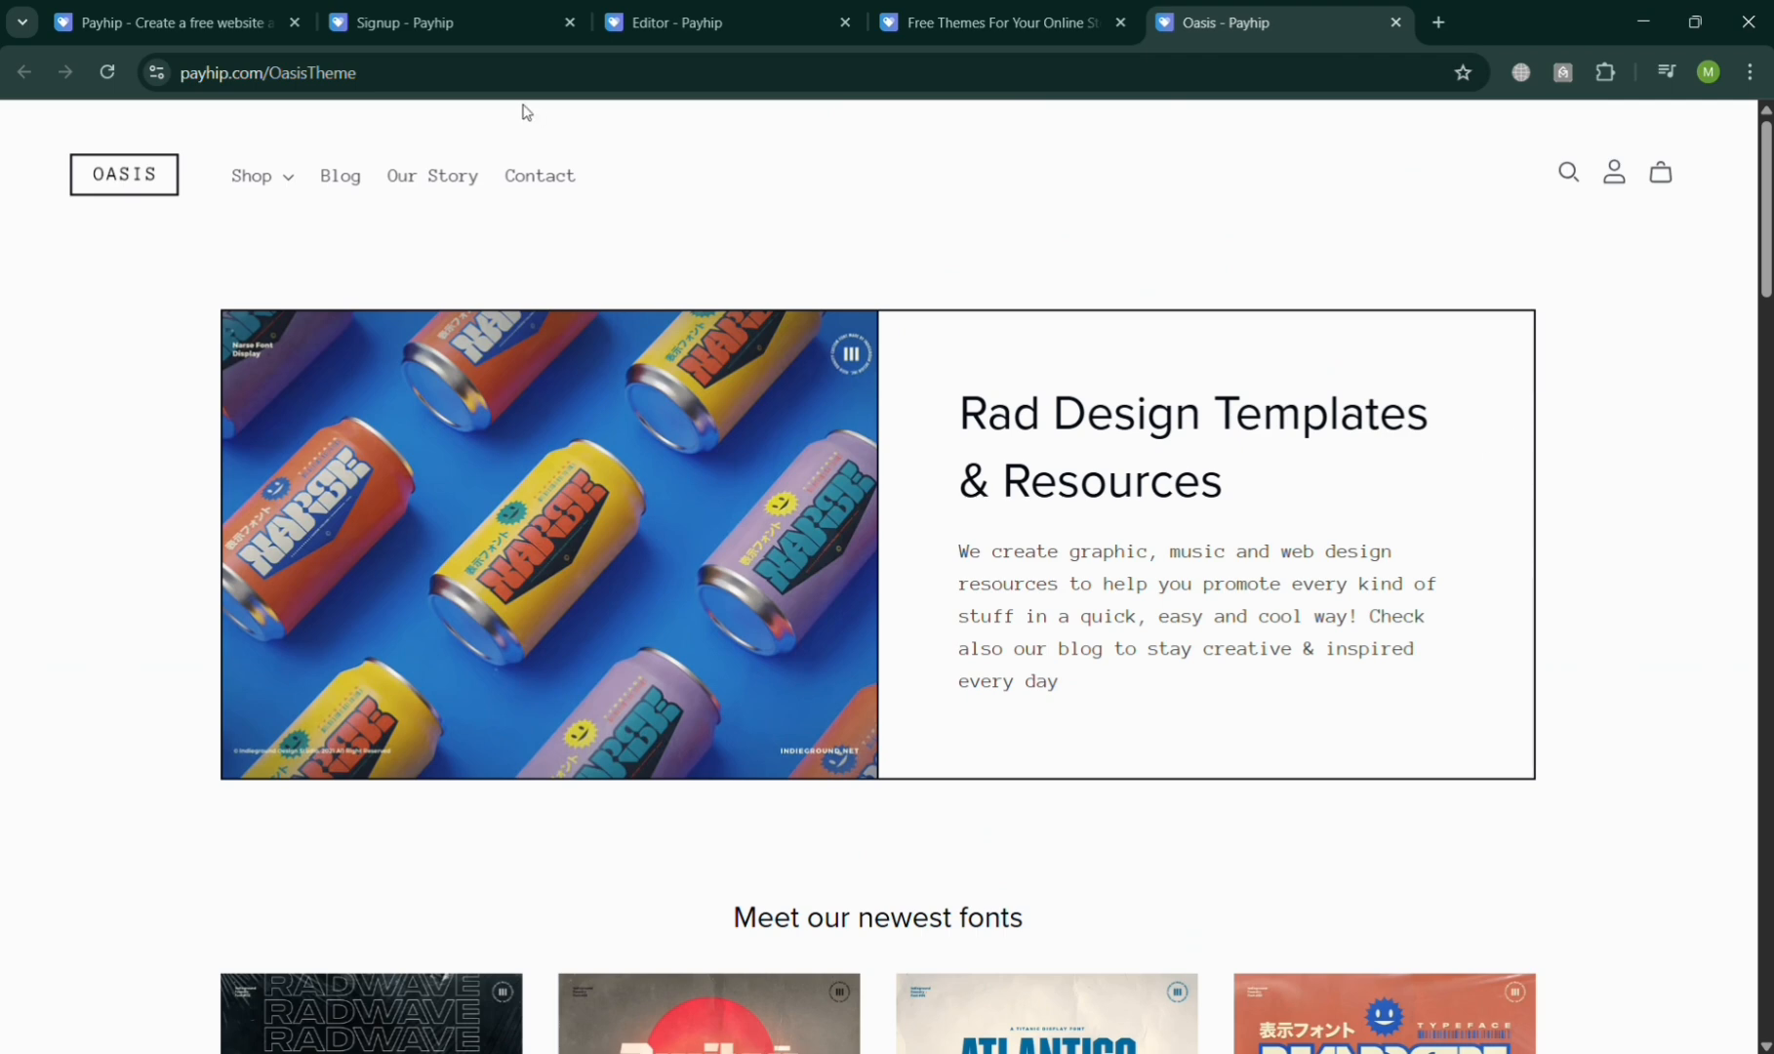
- Switch the store's theme to Osiris in the editor, accepting the theme change notice, and review the restyled storefront
left_click(995, 22)
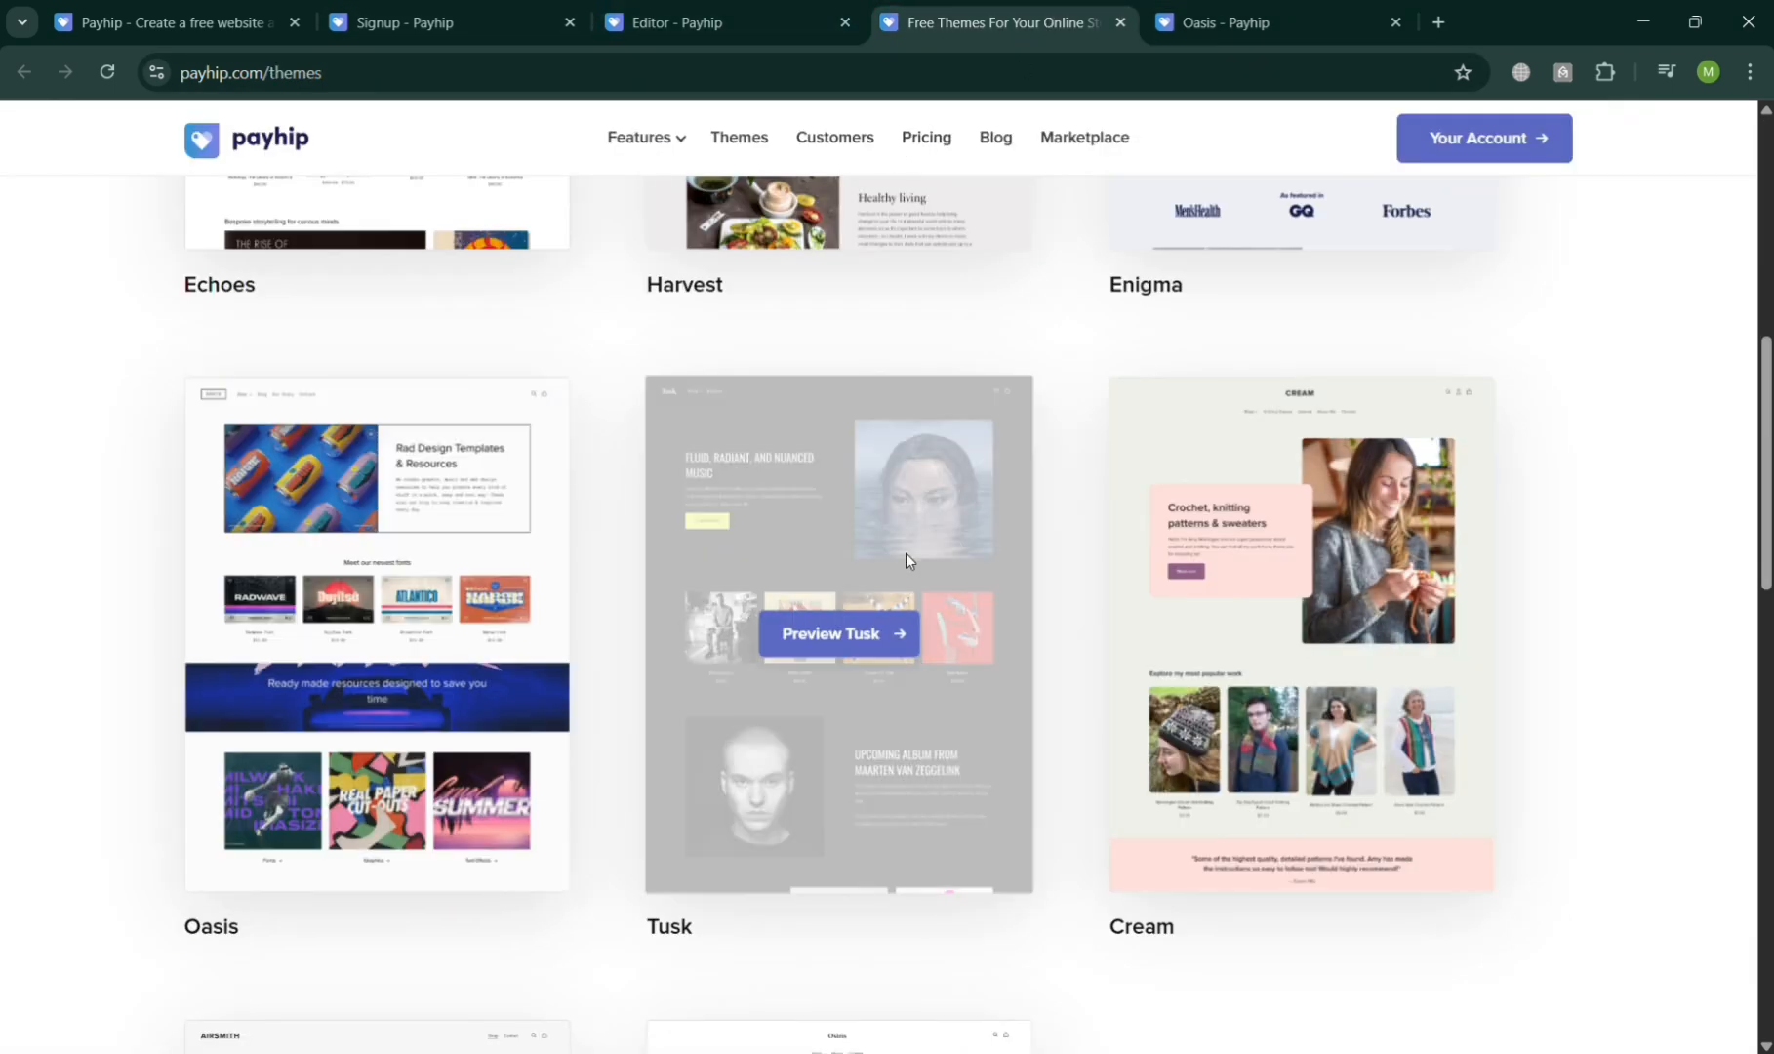
scroll(904, 553, "up", 6)
left_click(683, 23)
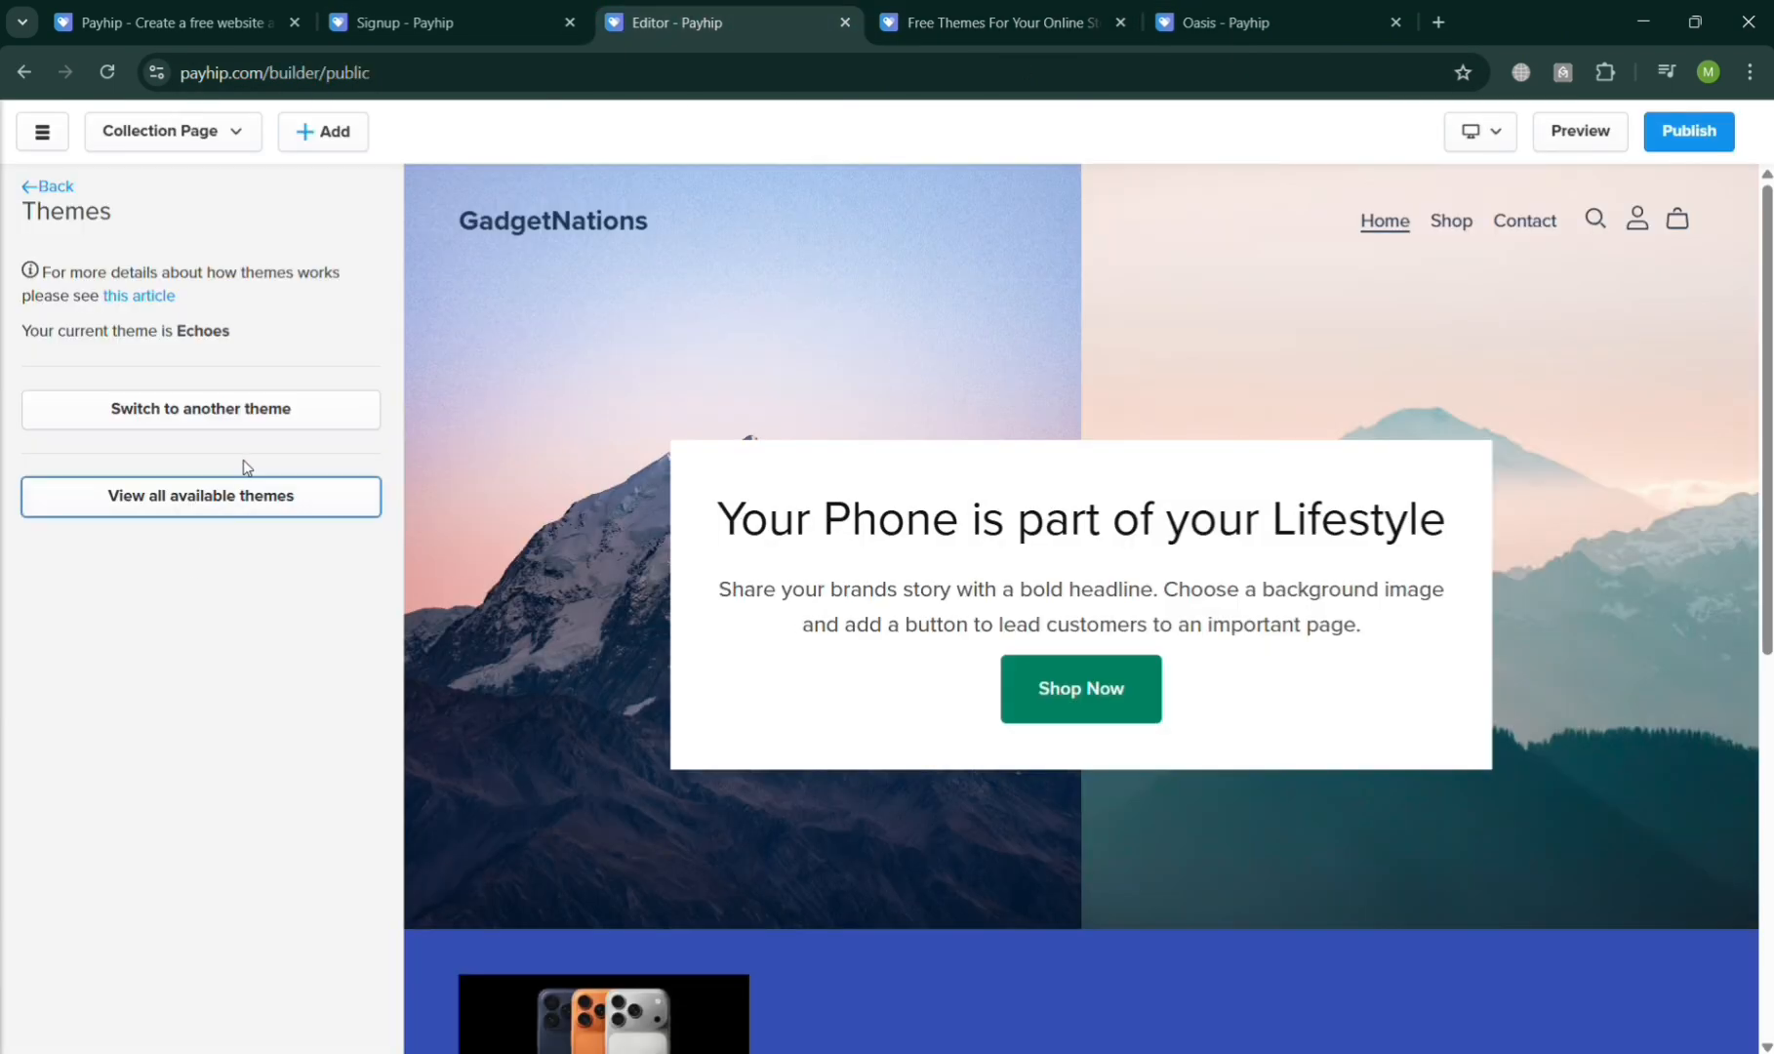
left_click(260, 419)
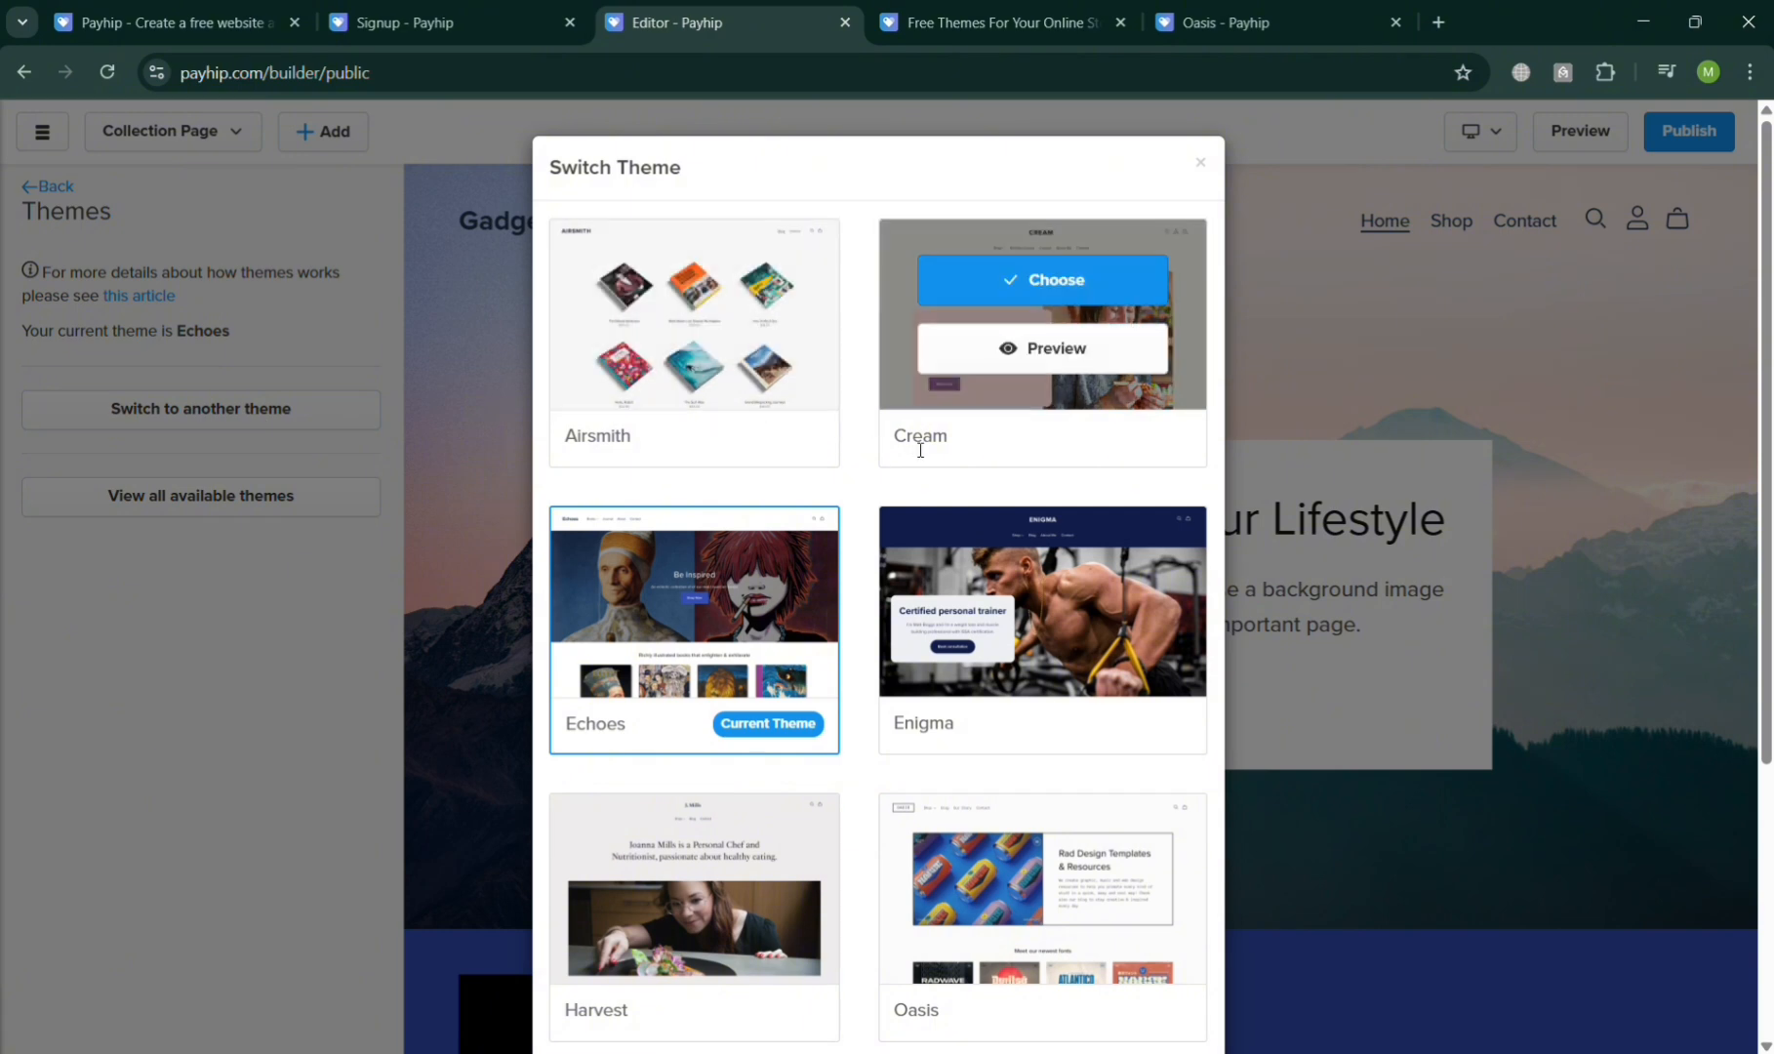
scroll(963, 727, "down", 4)
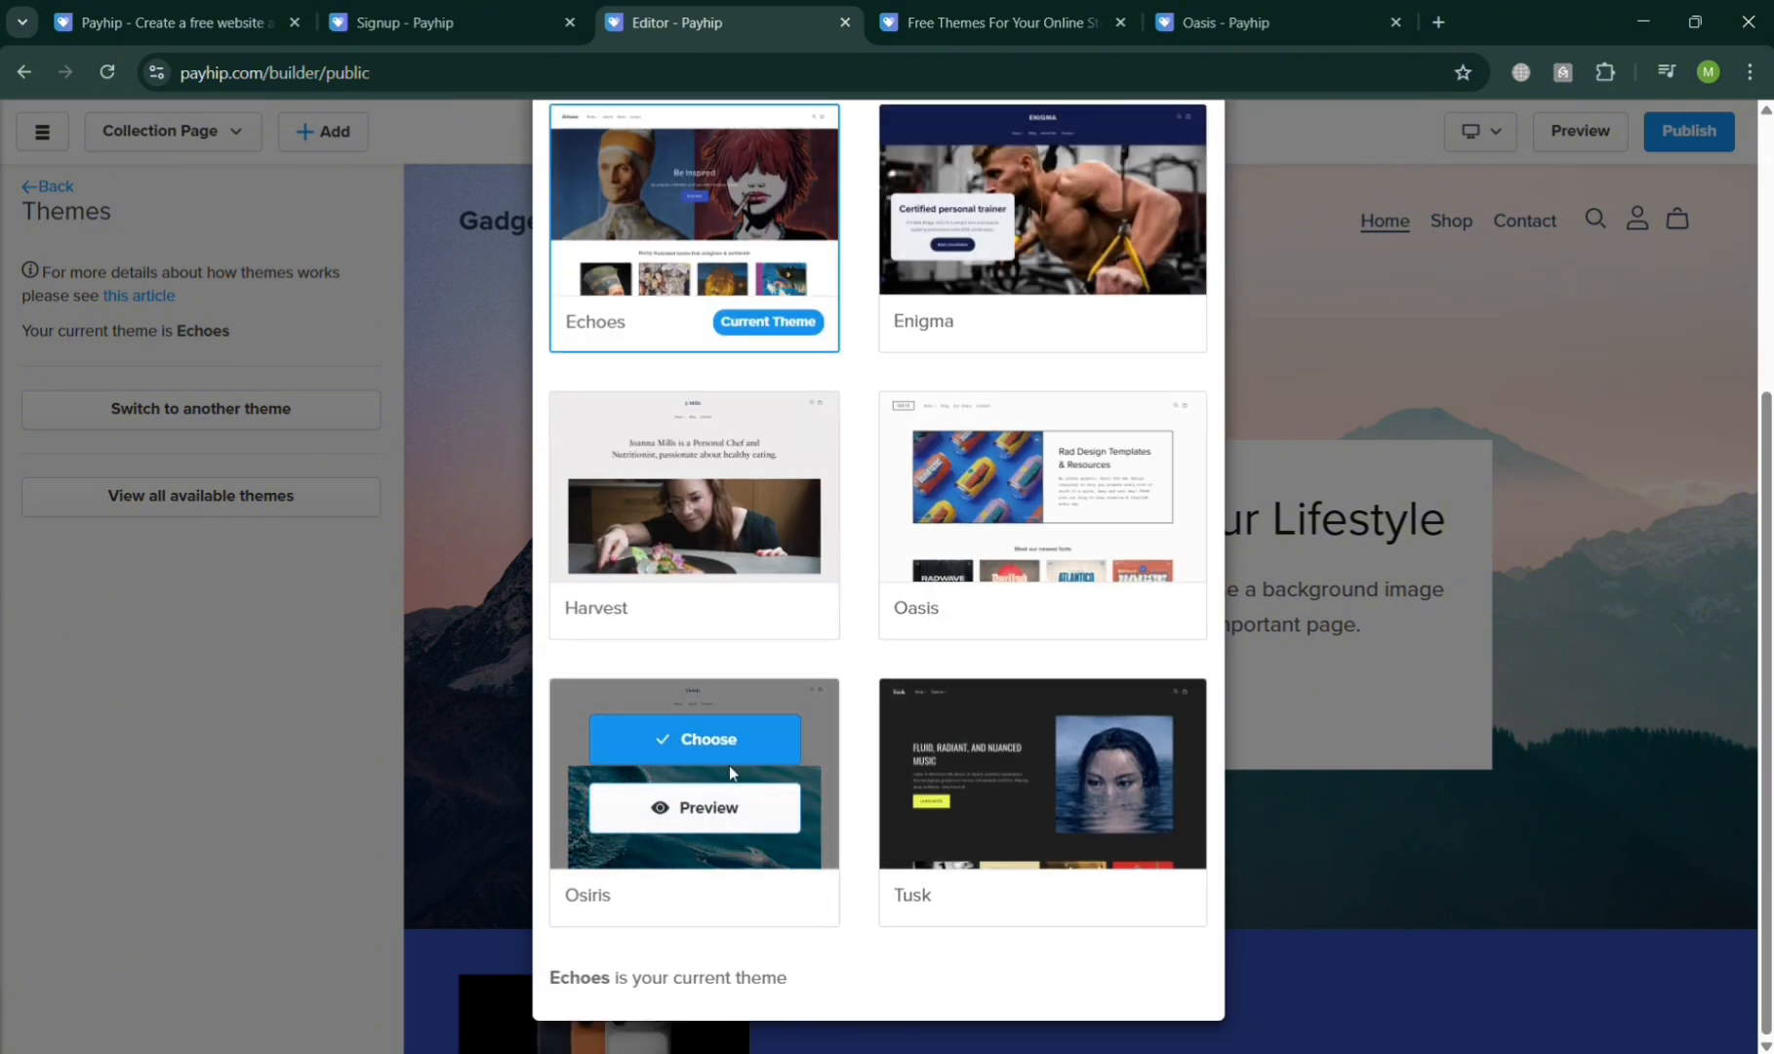
left_click(739, 759)
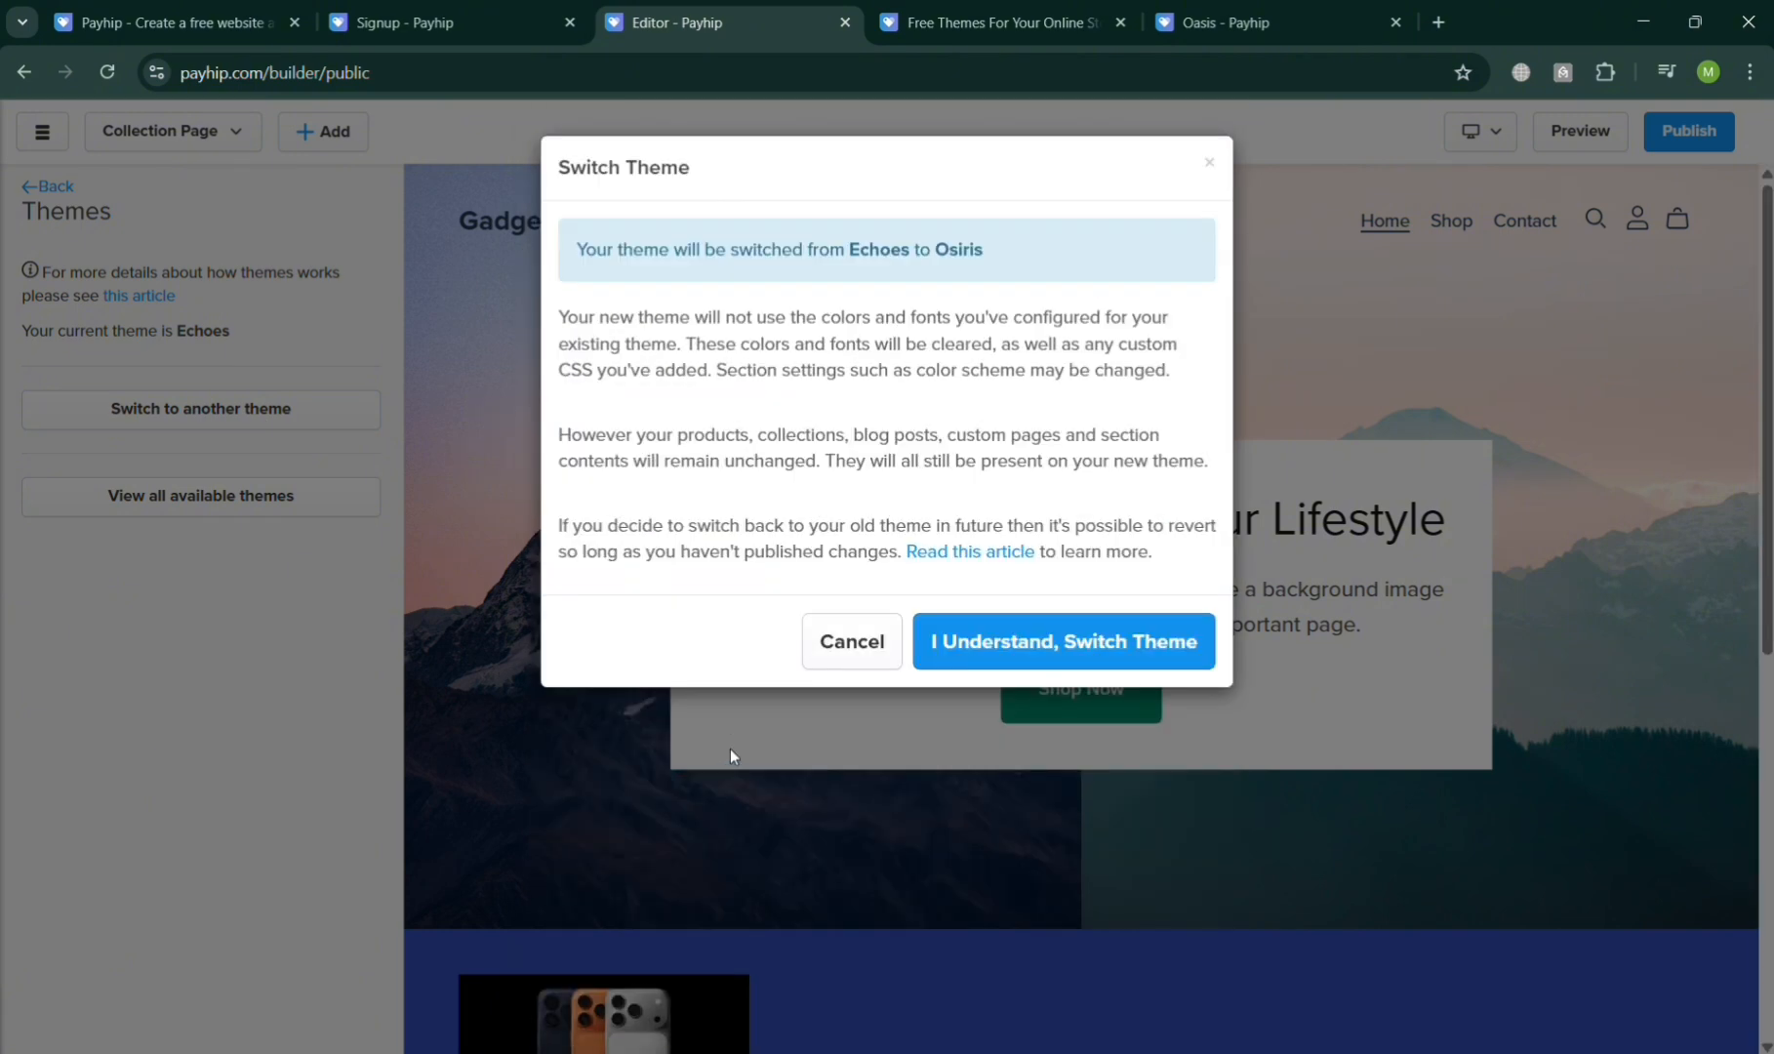
left_click(1076, 662)
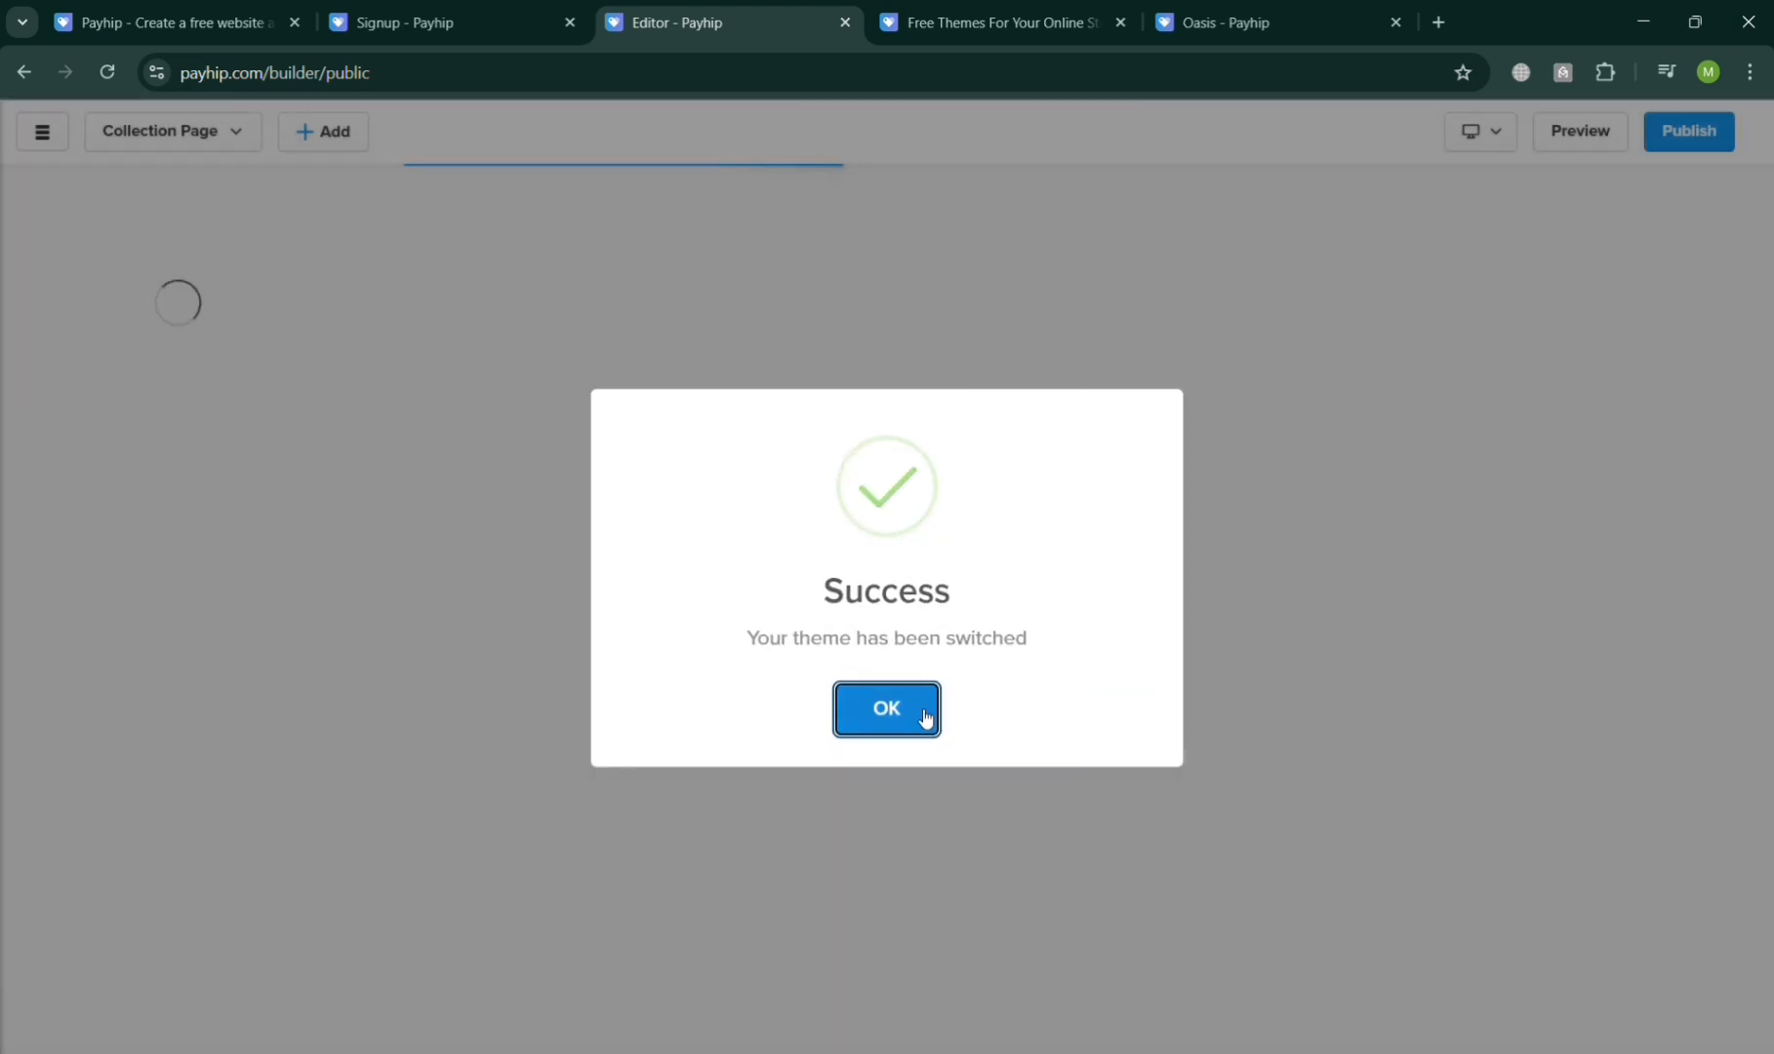
left_click(926, 719)
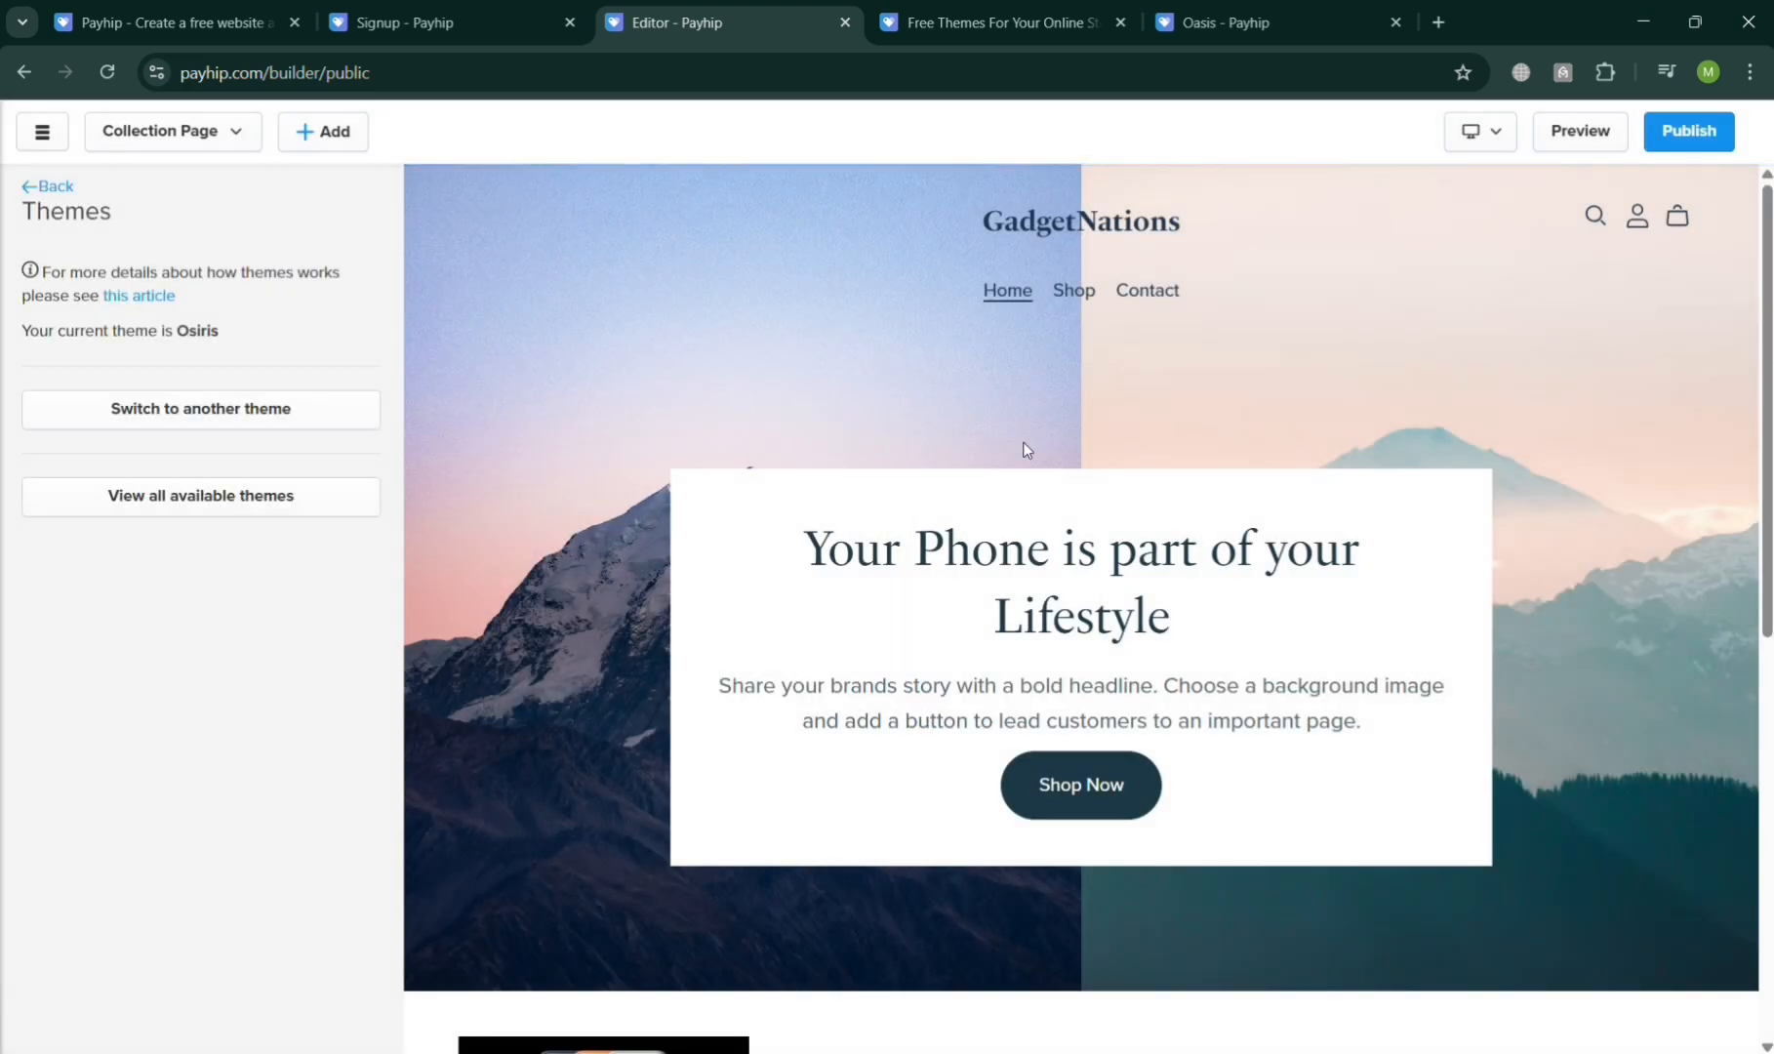
scroll(1208, 356, "down", 8)
scroll(780, 561, "up", 5)
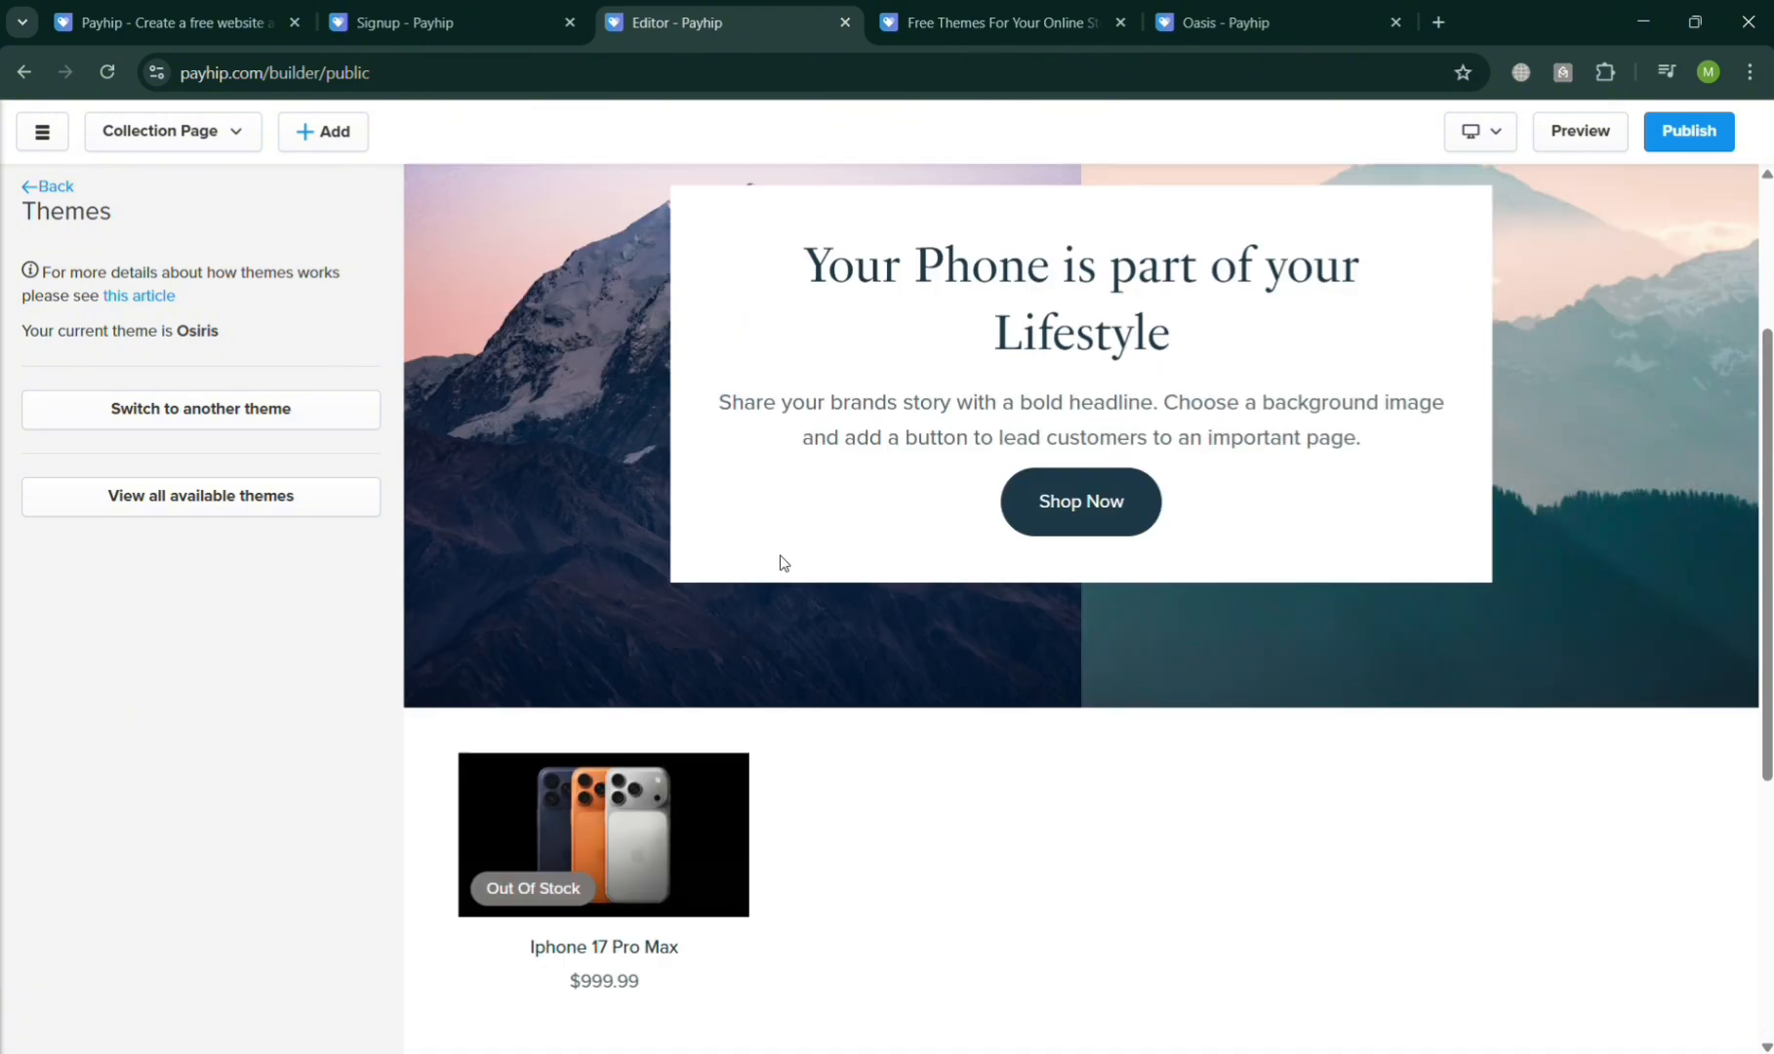
scroll(781, 562, "up", 3)
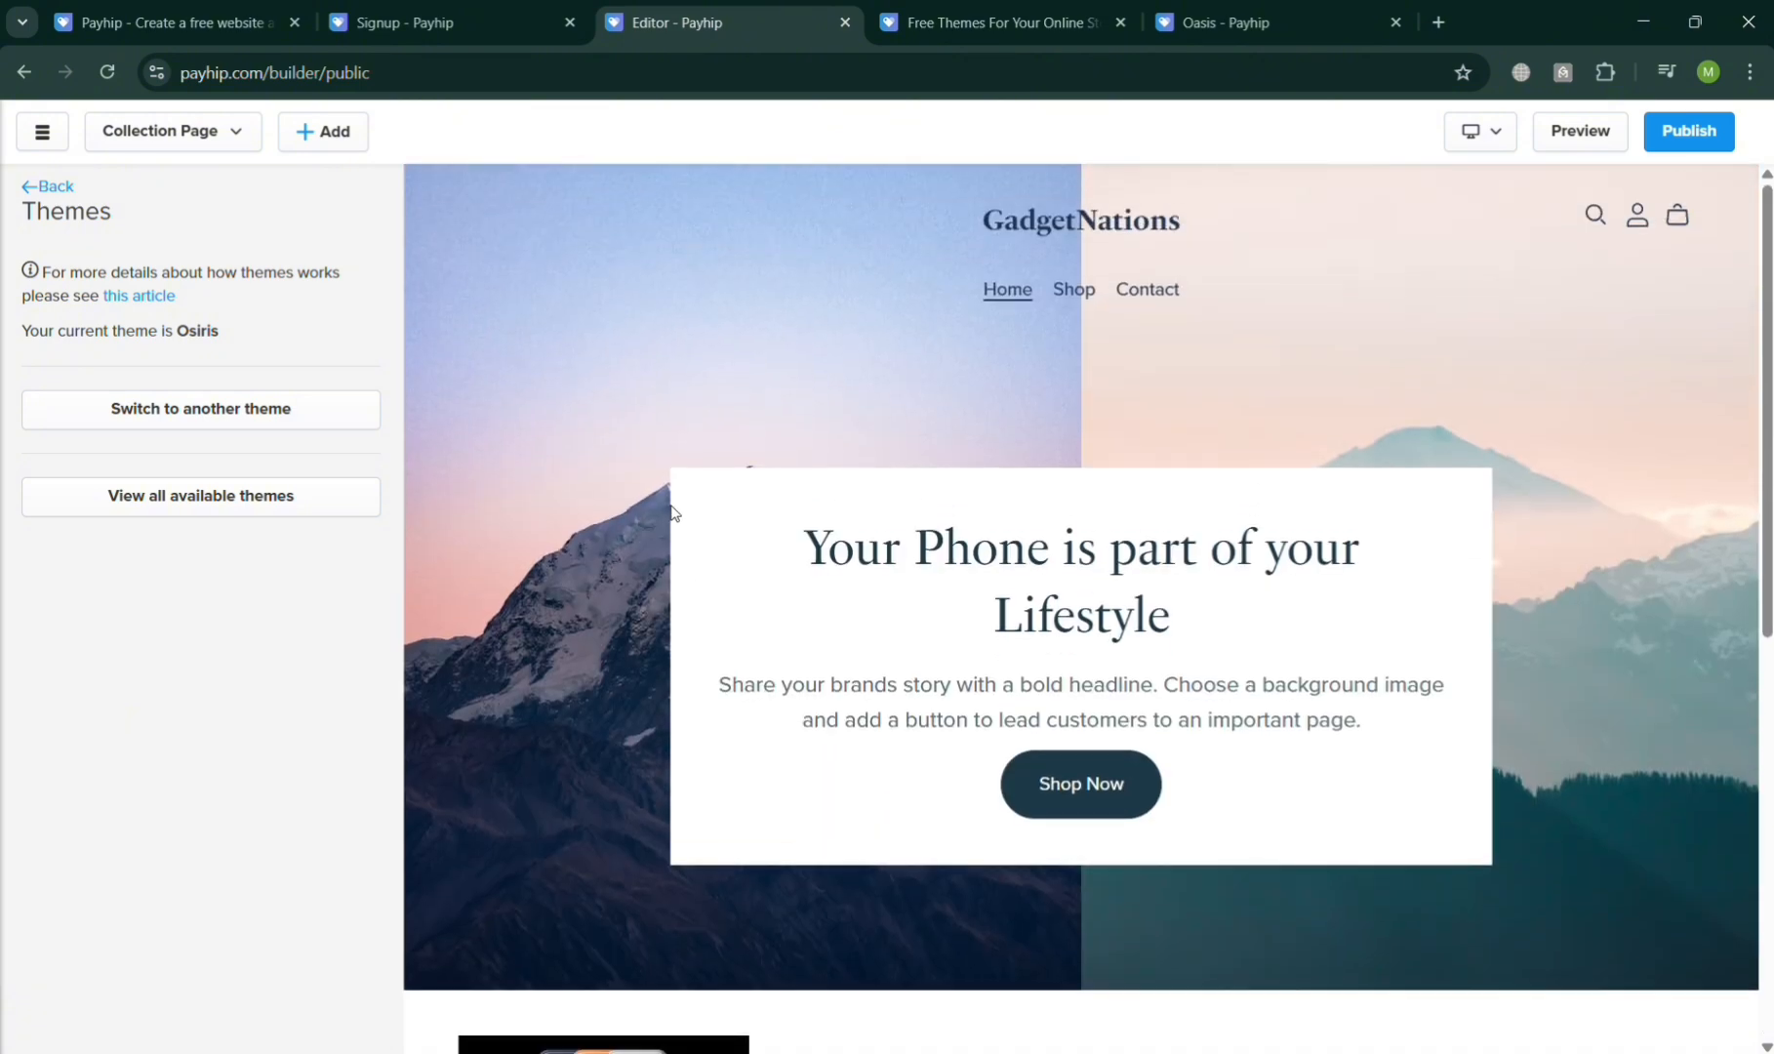
left_click(51, 188)
left_click(231, 135)
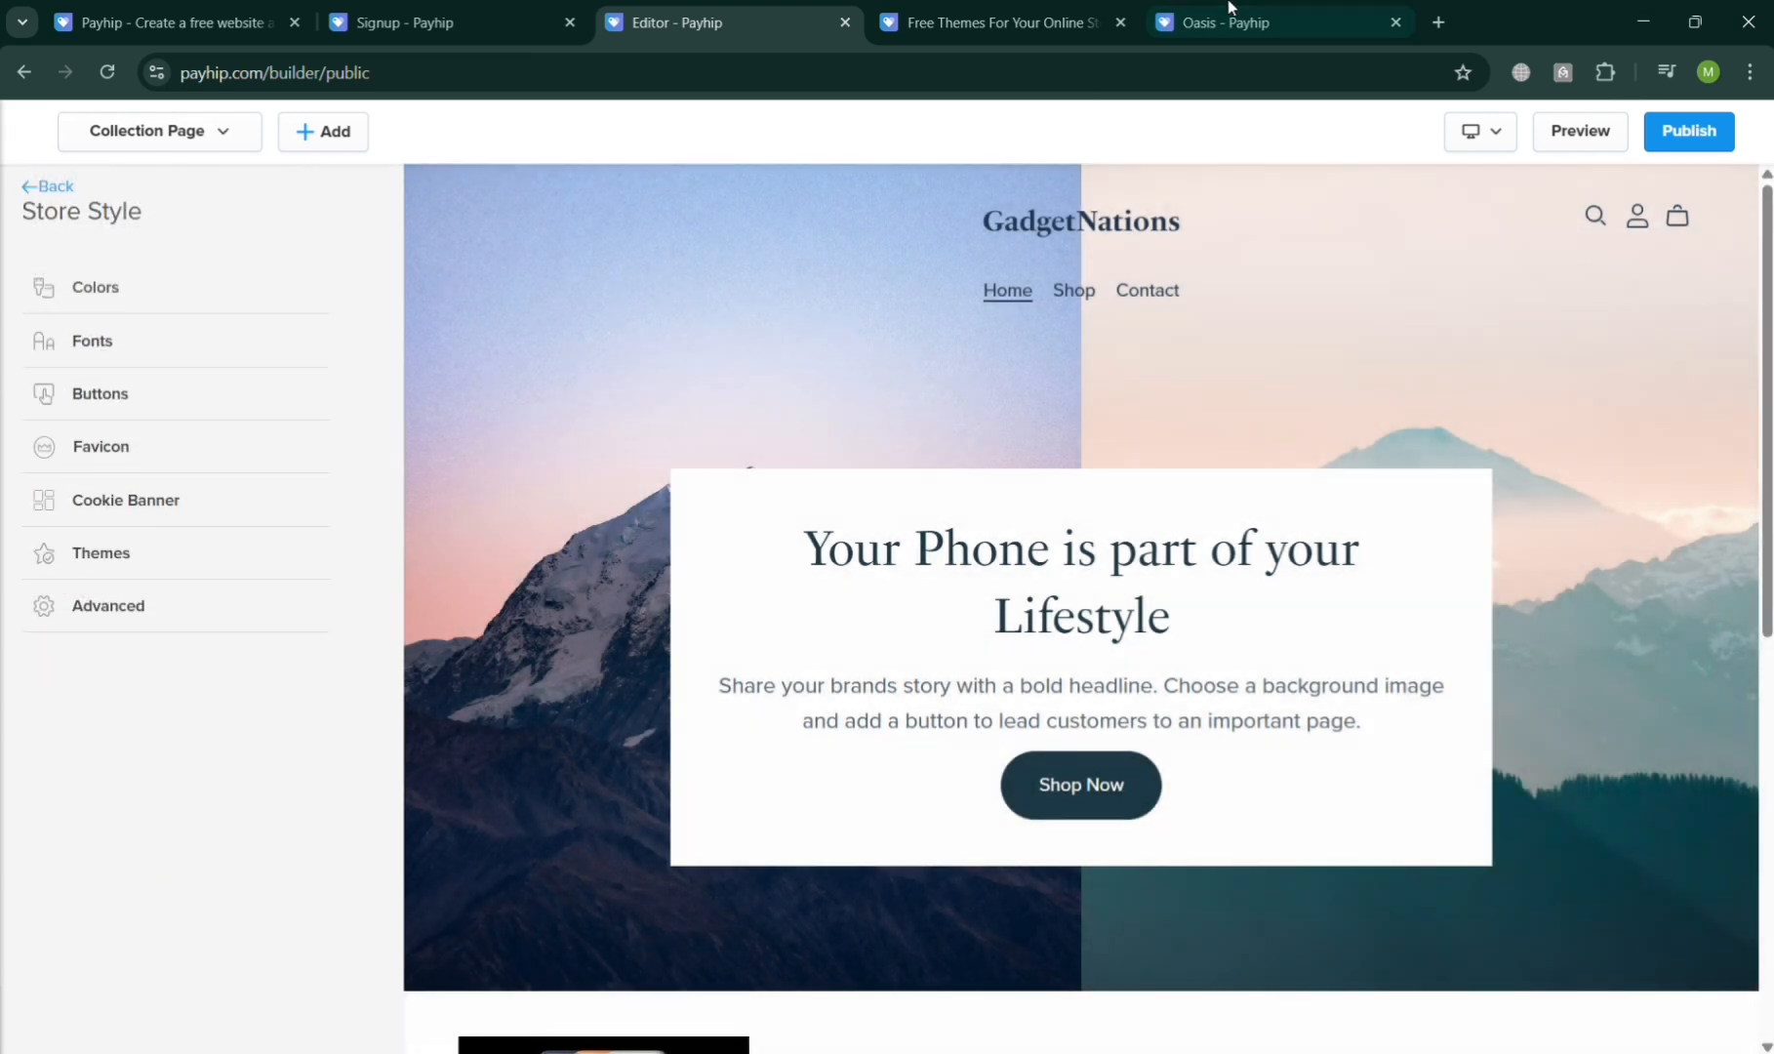
left_click(1241, 8)
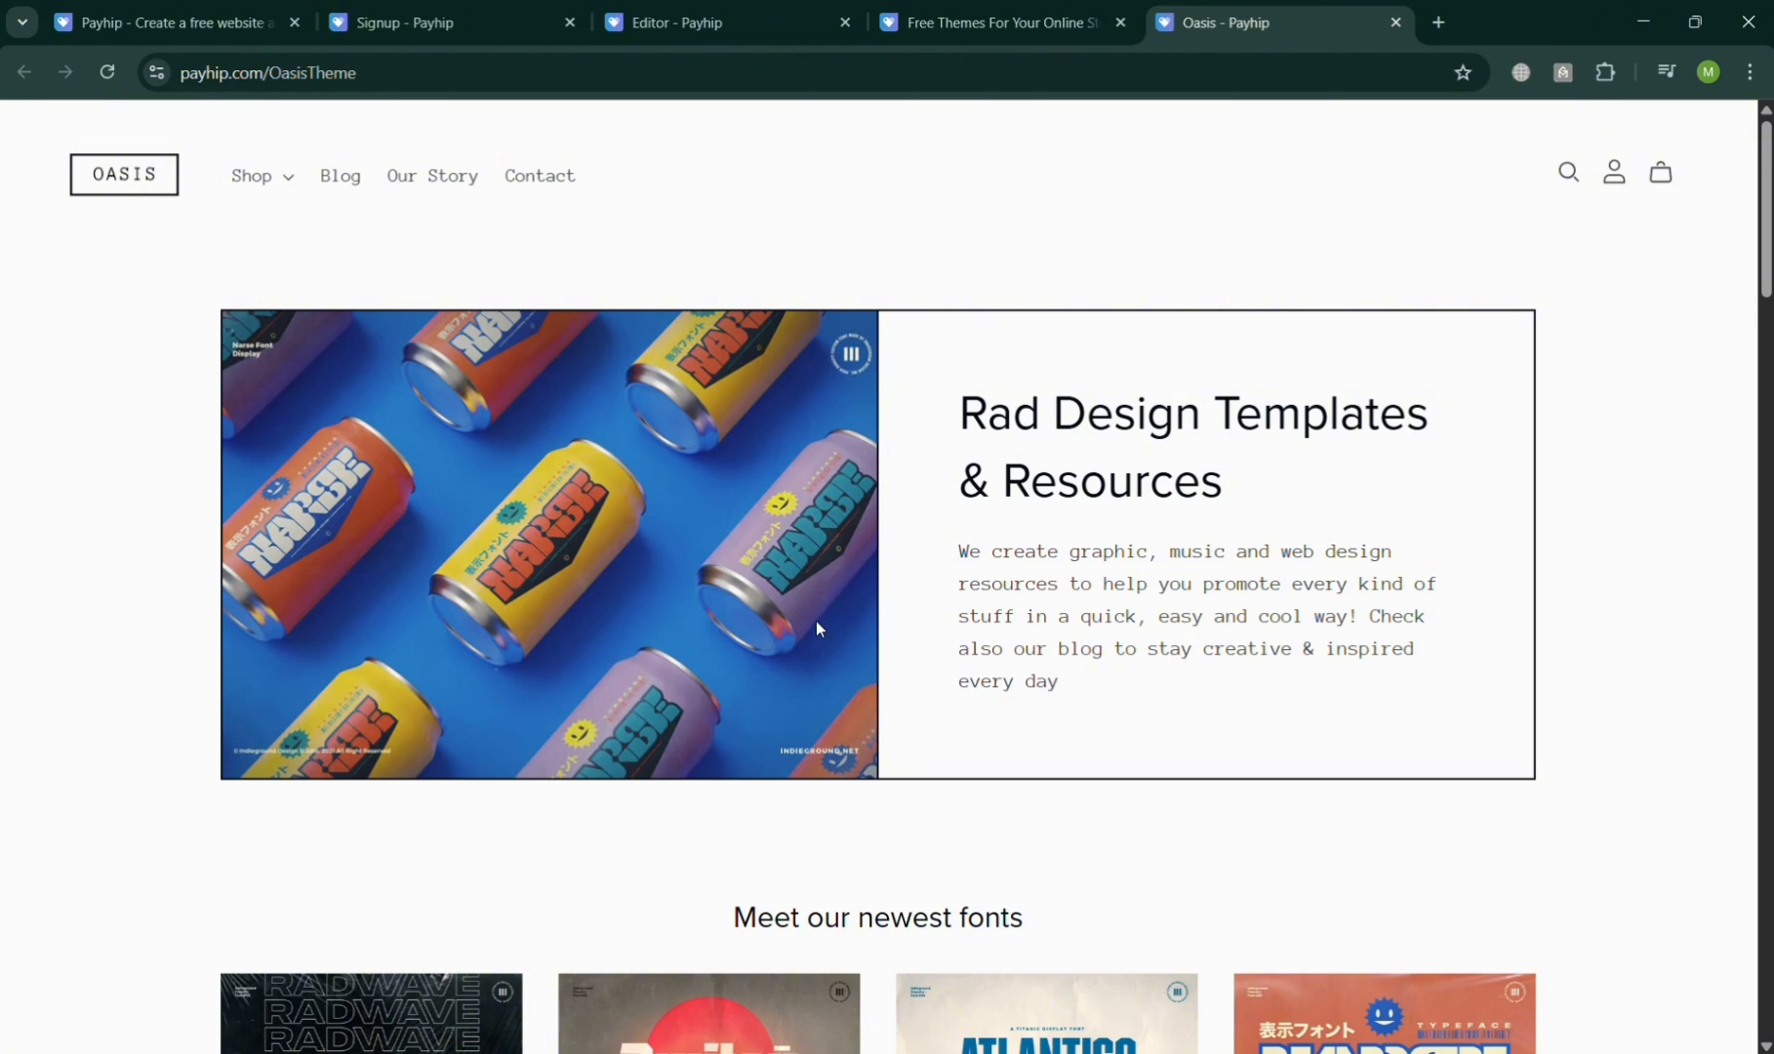
left_click(667, 9)
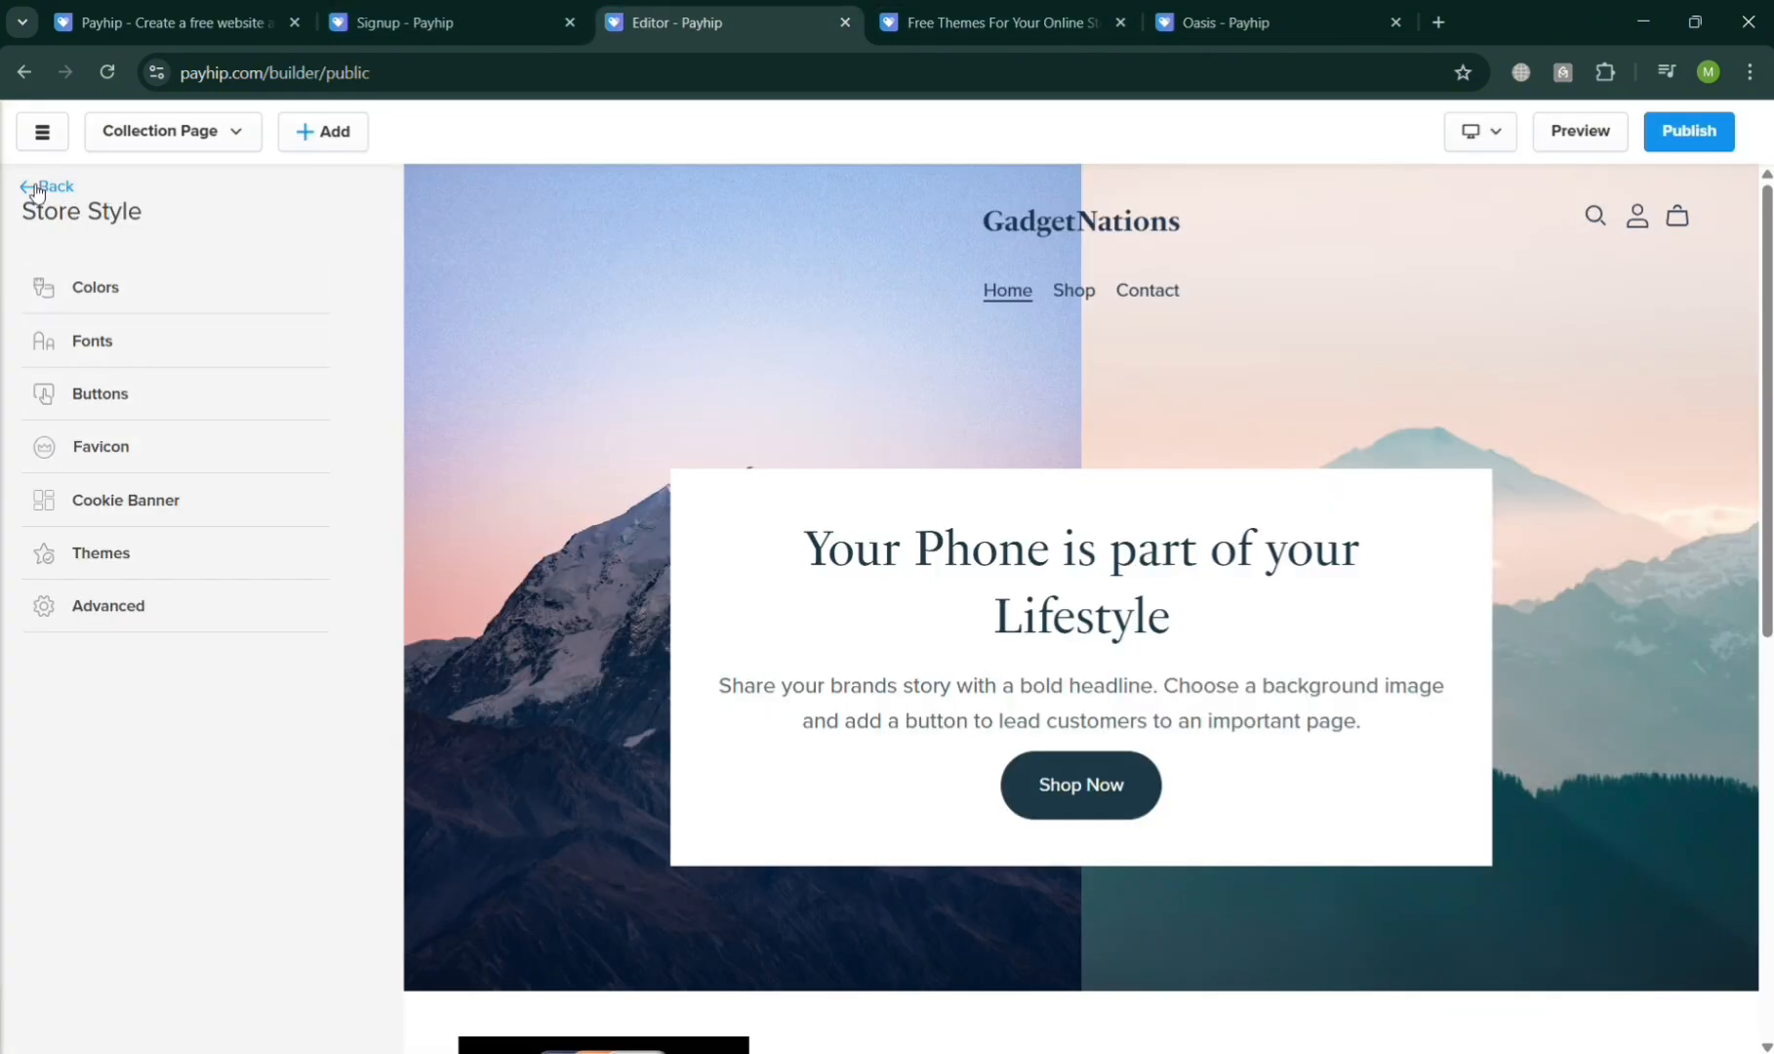
- Add an image section with the Image Two Offset layout below the About Me section and save it
left_click(34, 187)
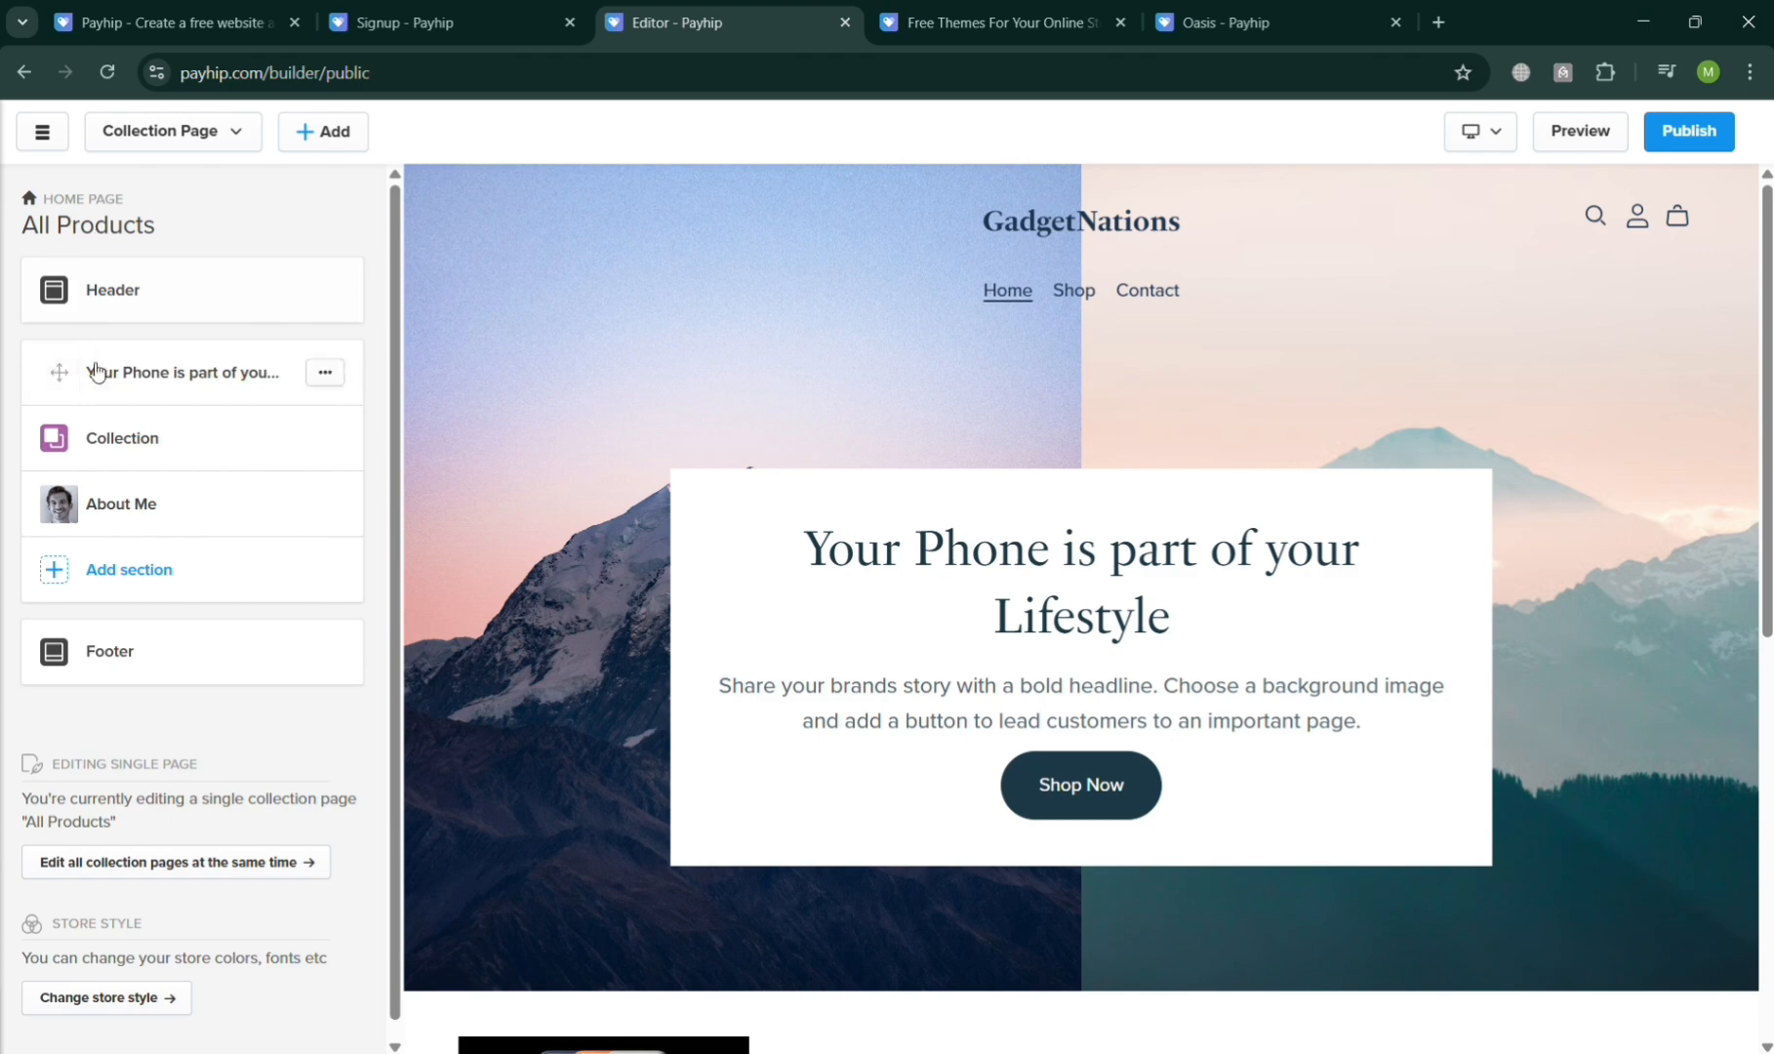
scroll(1083, 558, "down", 6)
left_click(106, 573)
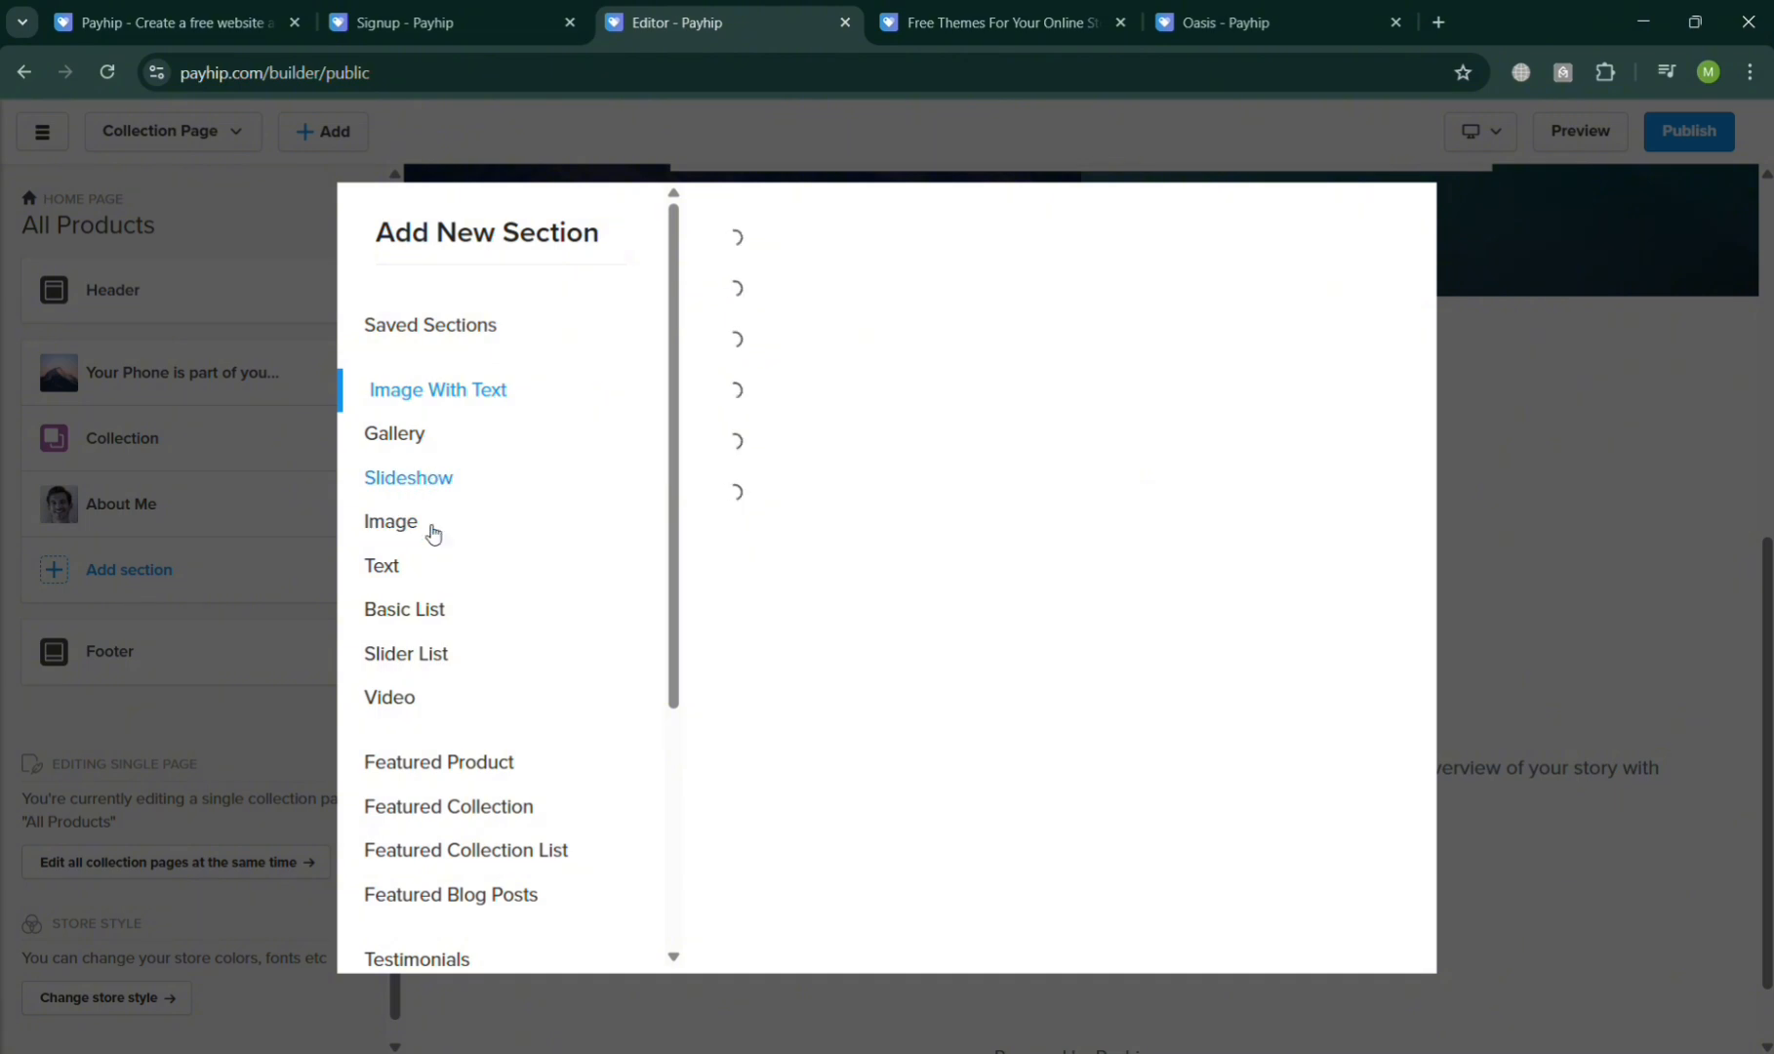
left_click(409, 527)
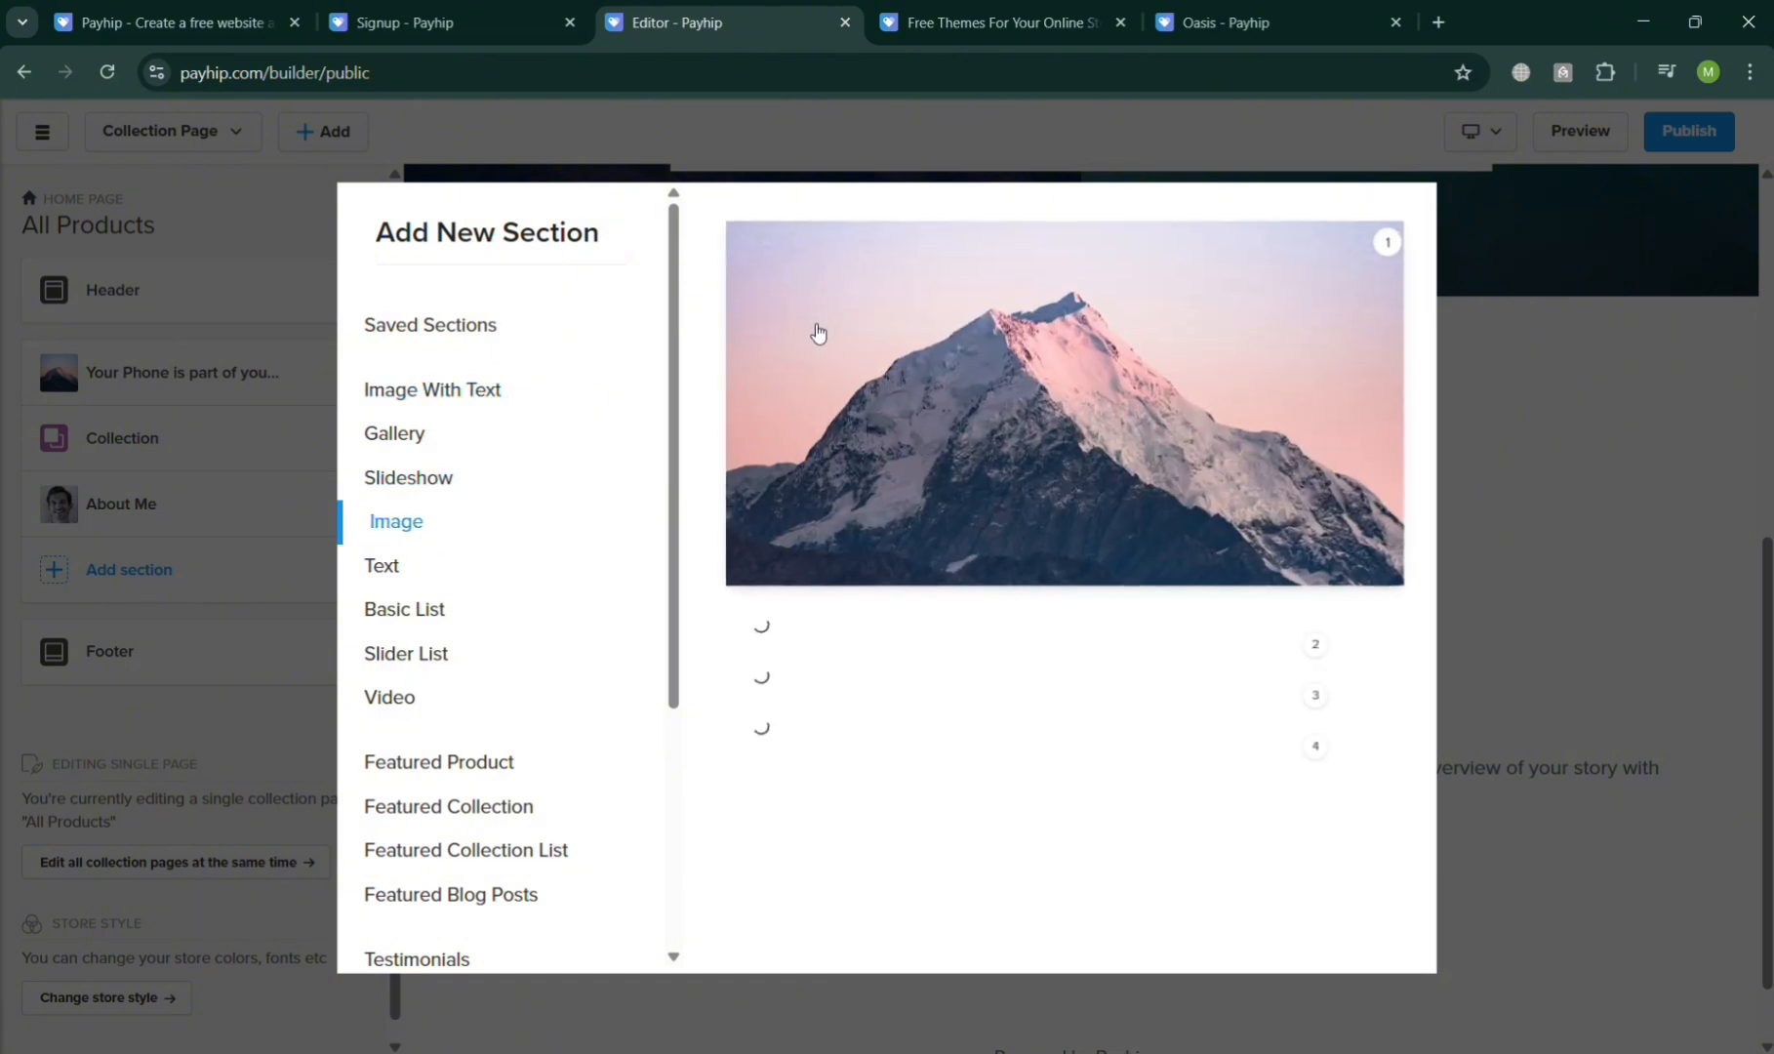
scroll(1077, 781, "down", 4)
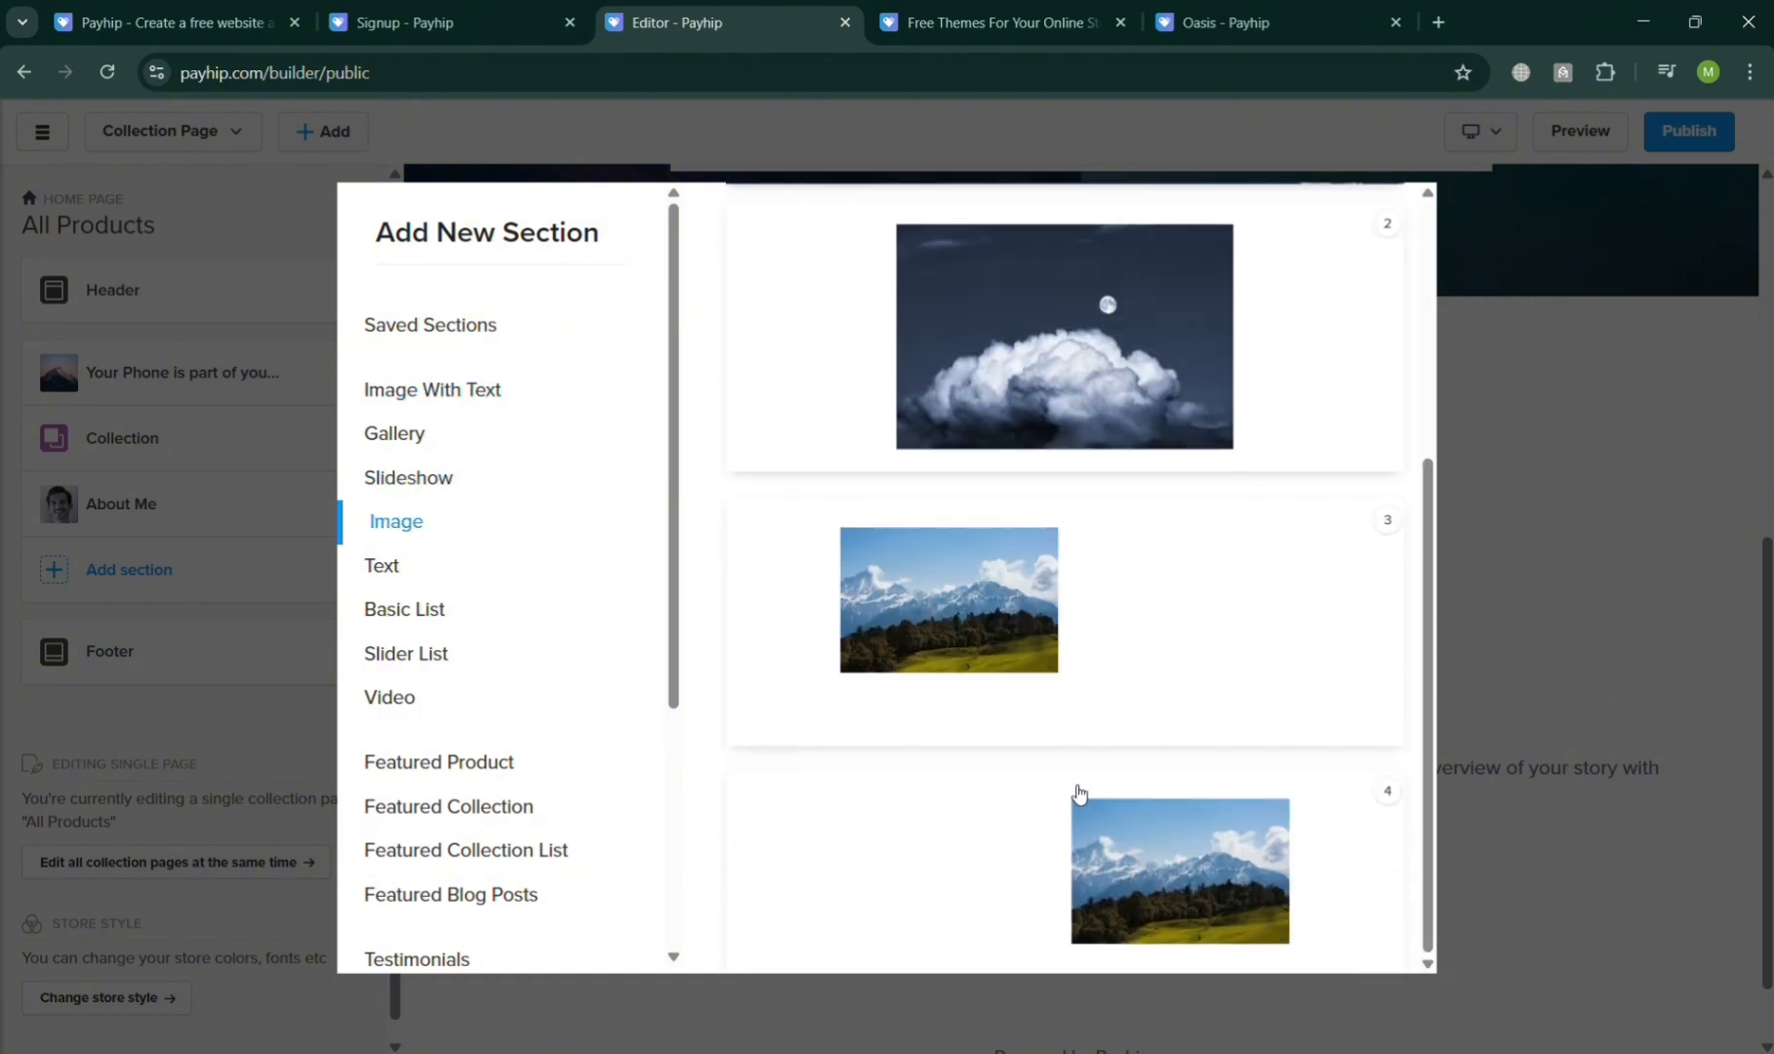
left_click(1112, 745)
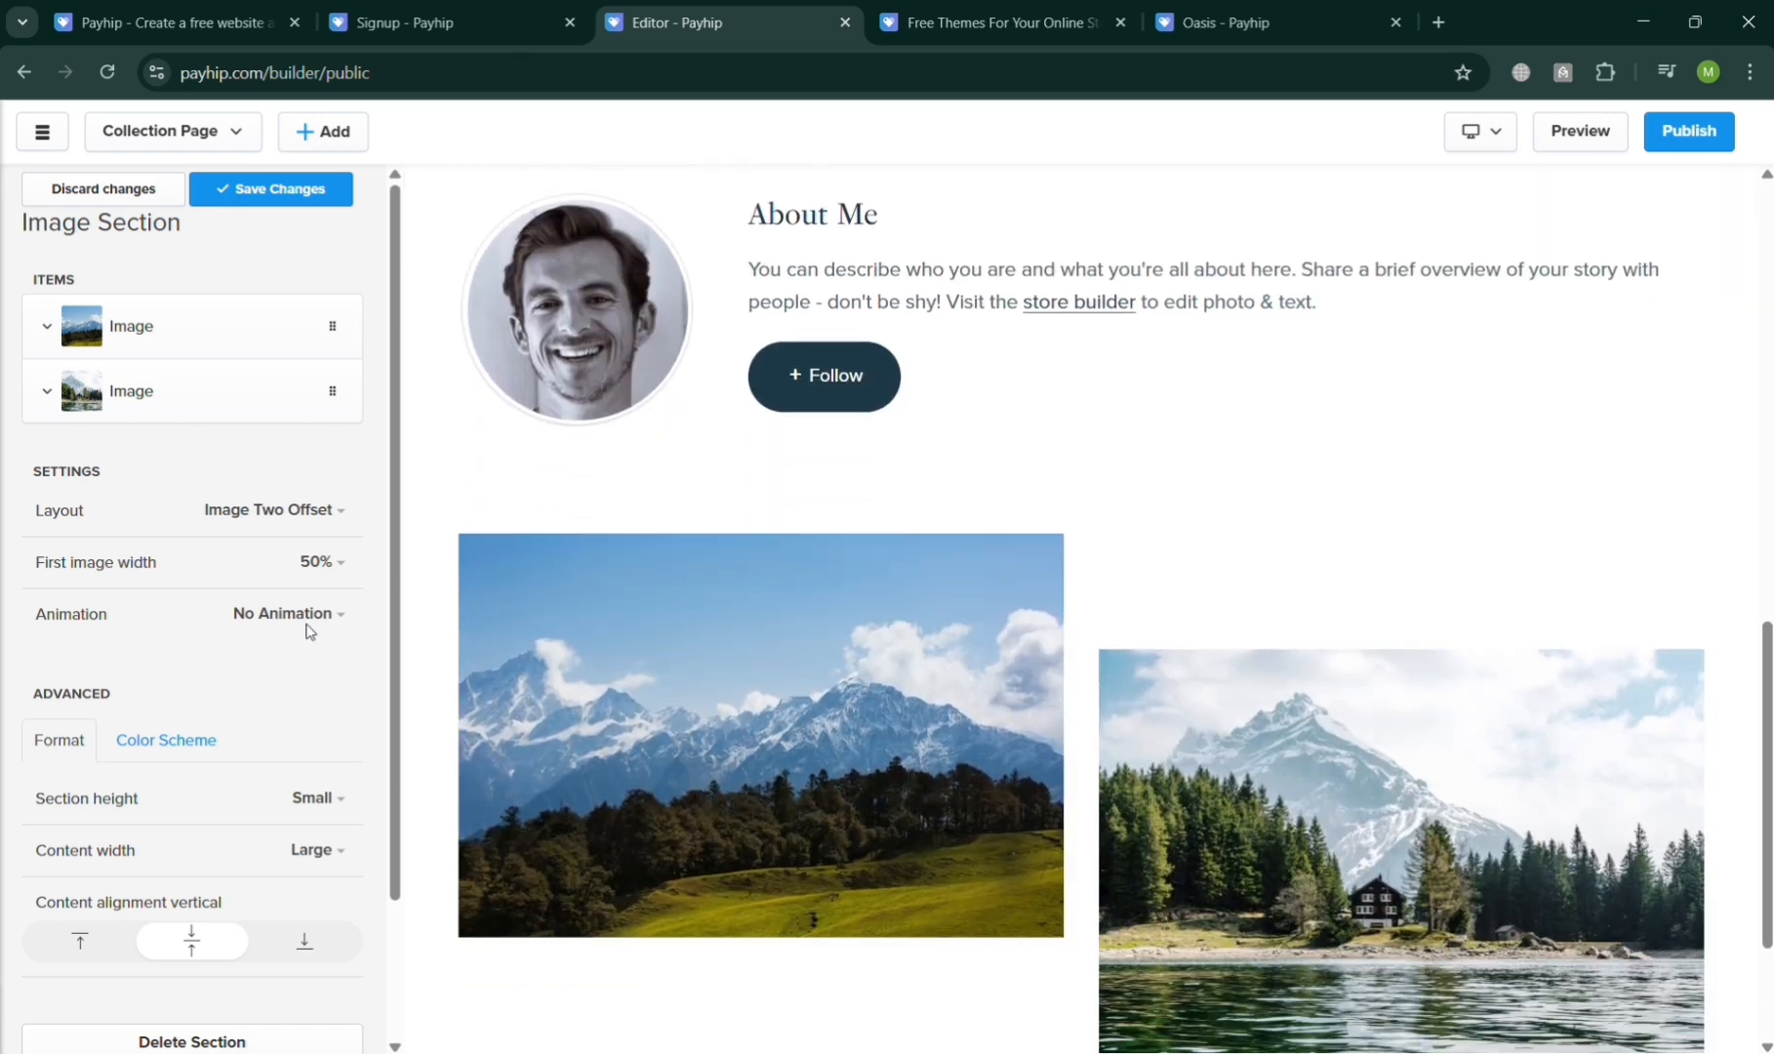
scroll(1145, 748, "up", 4)
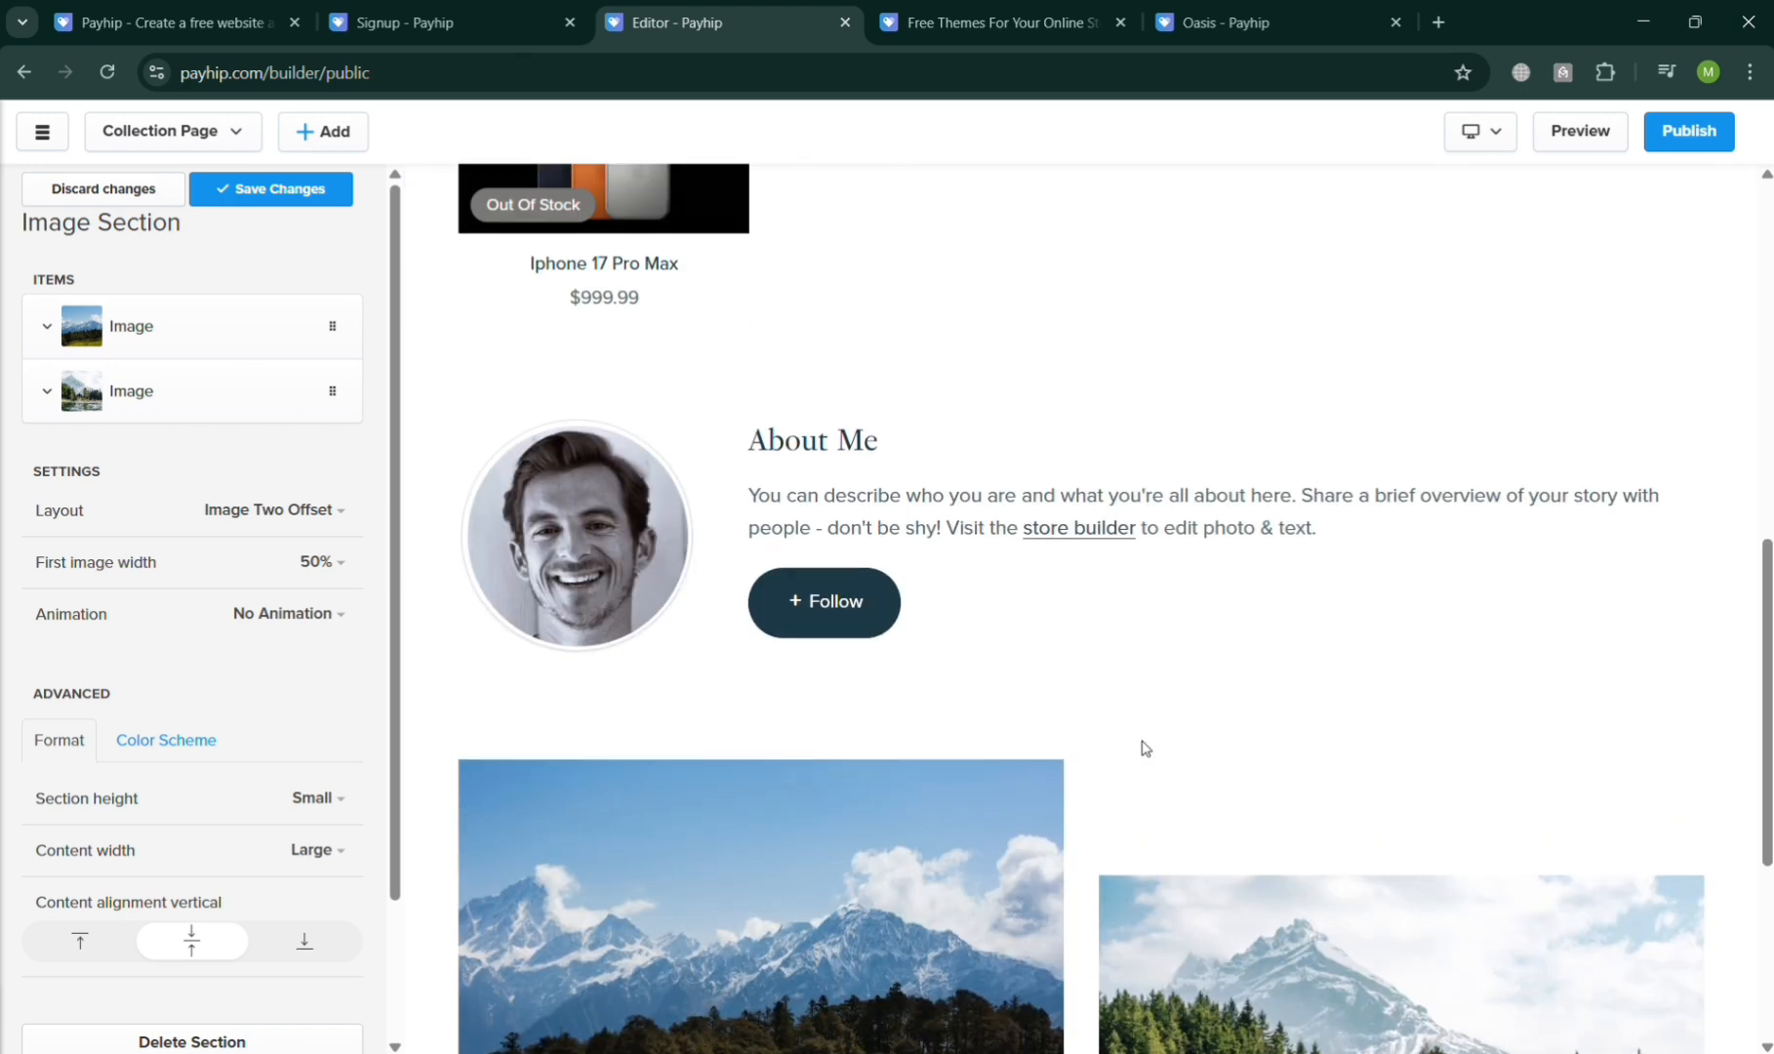
left_click(306, 208)
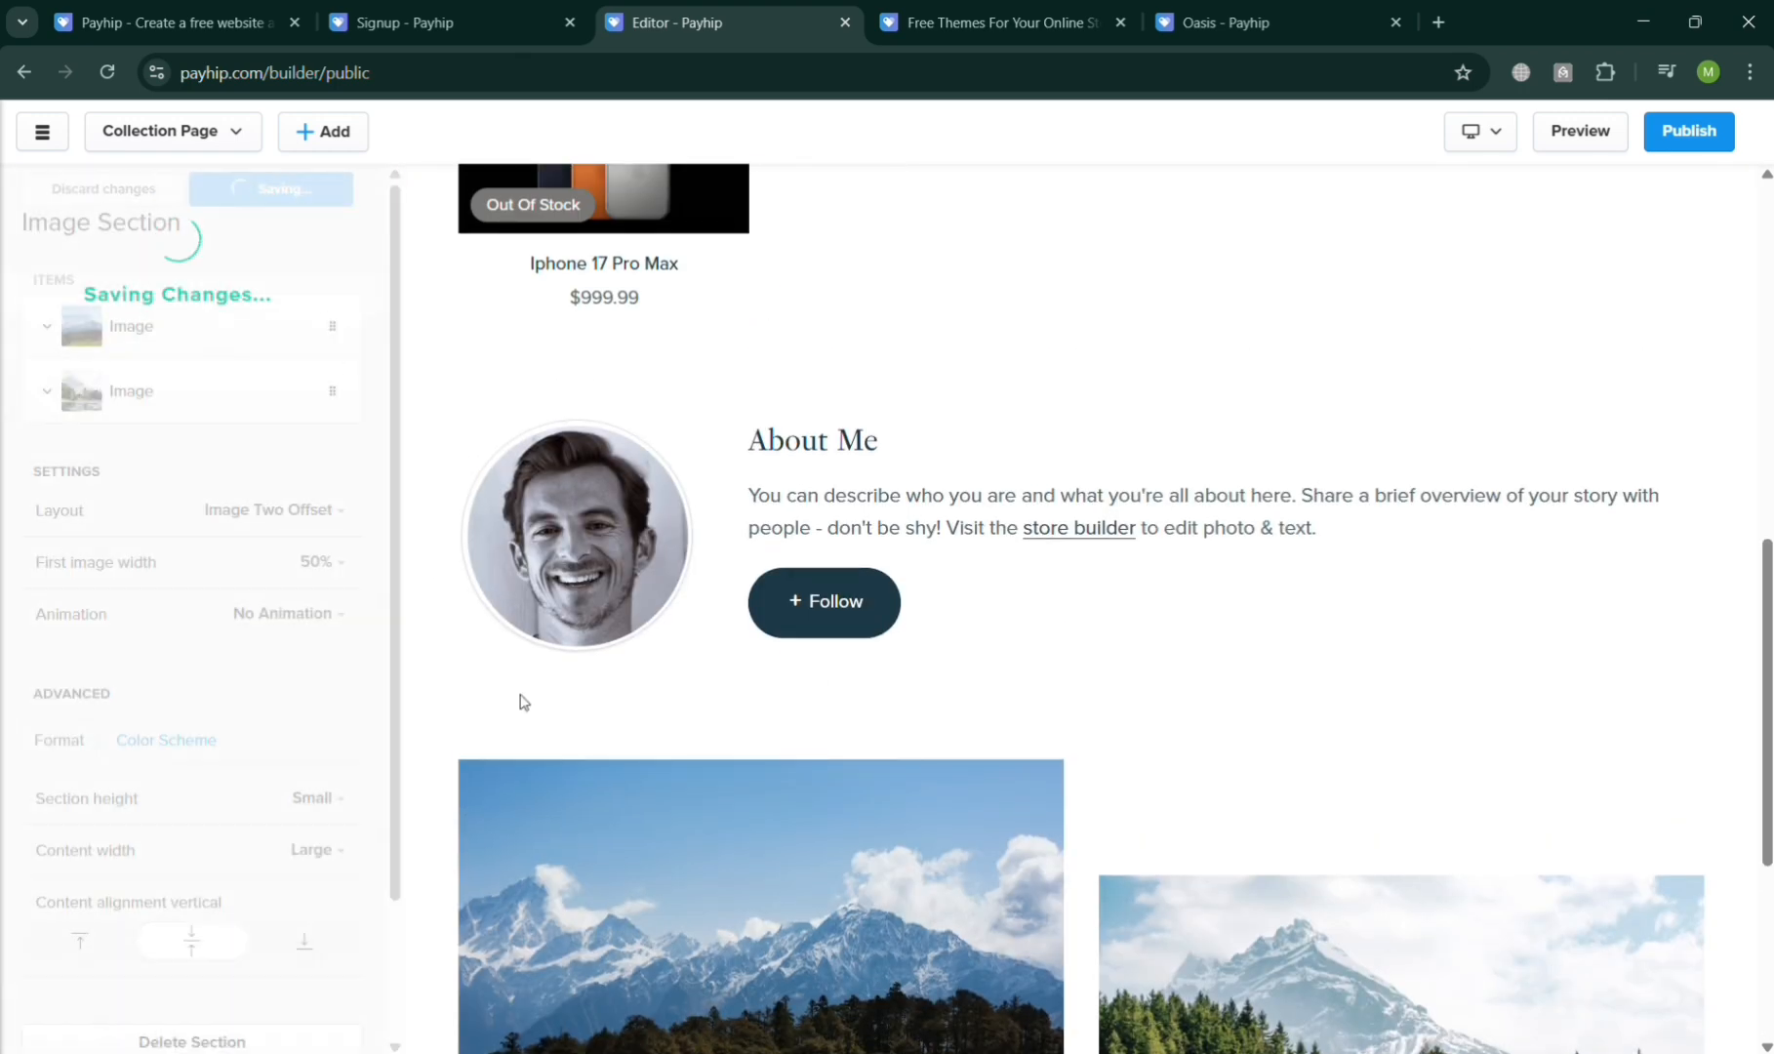
left_click(56, 191)
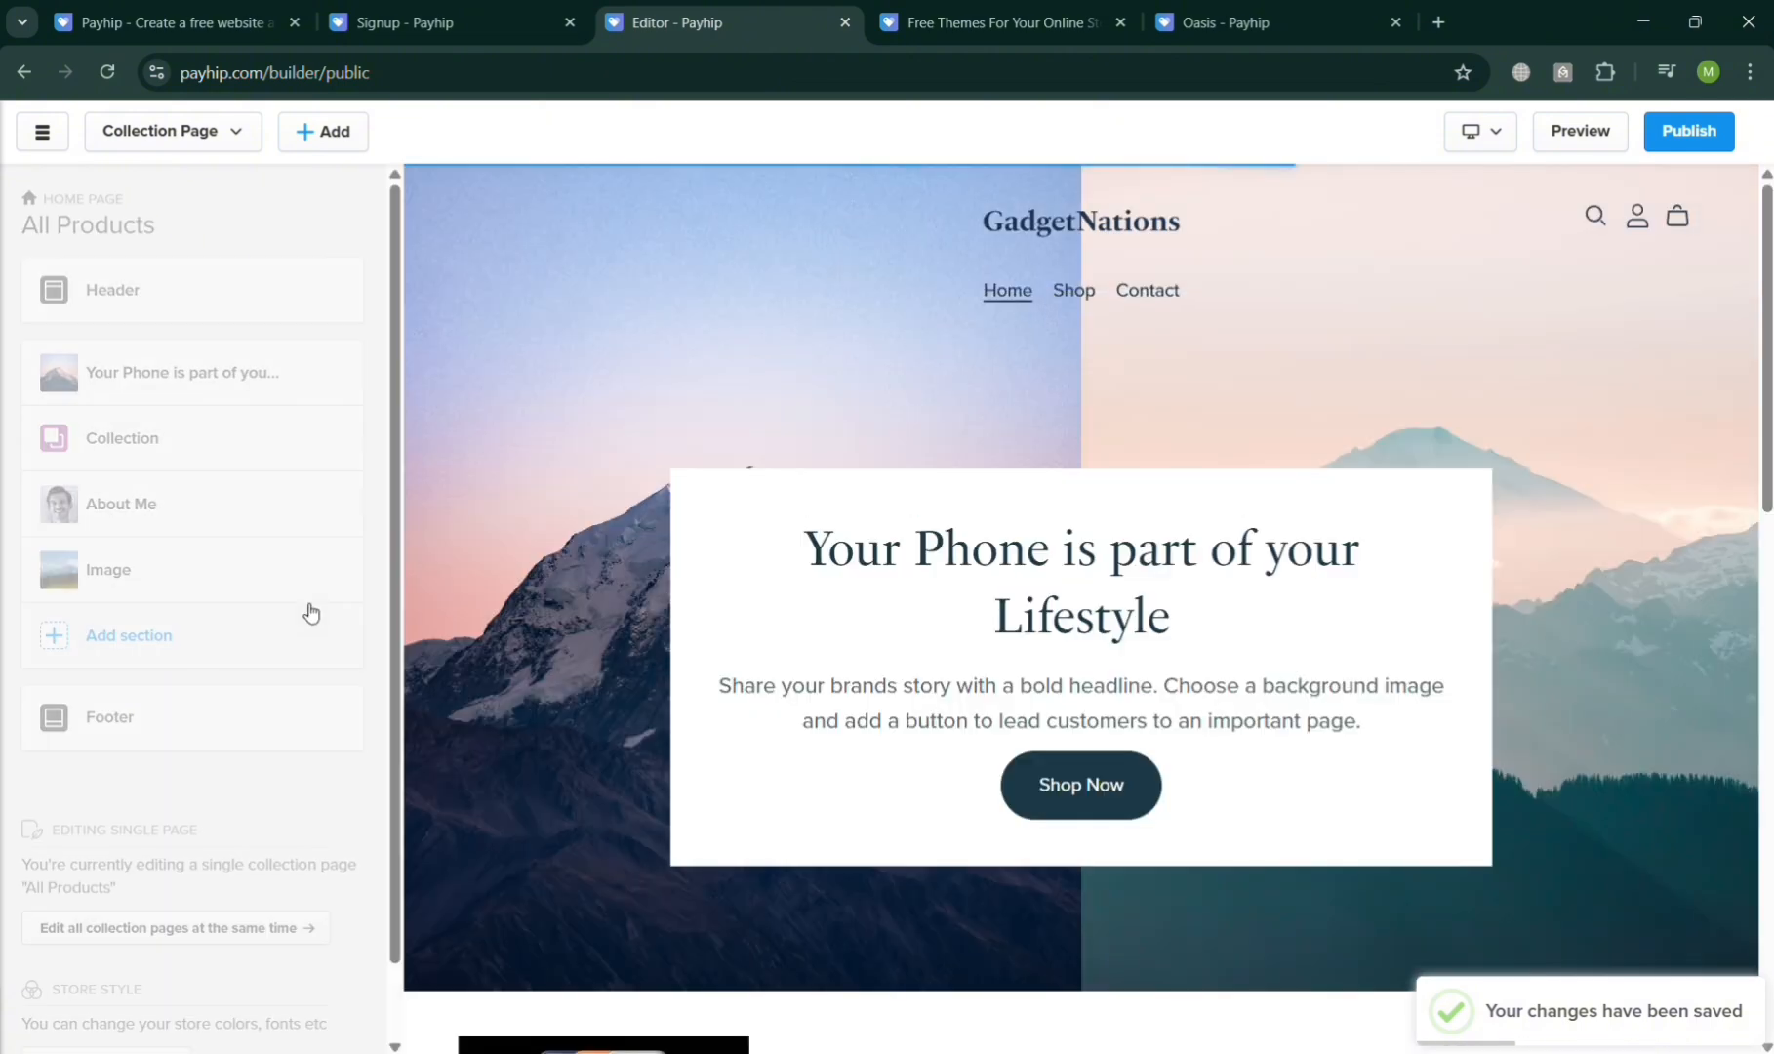
- Browse the available section types, add a scrolling "Summer sale now on" ticker section below the image section and save it
left_click(107, 630)
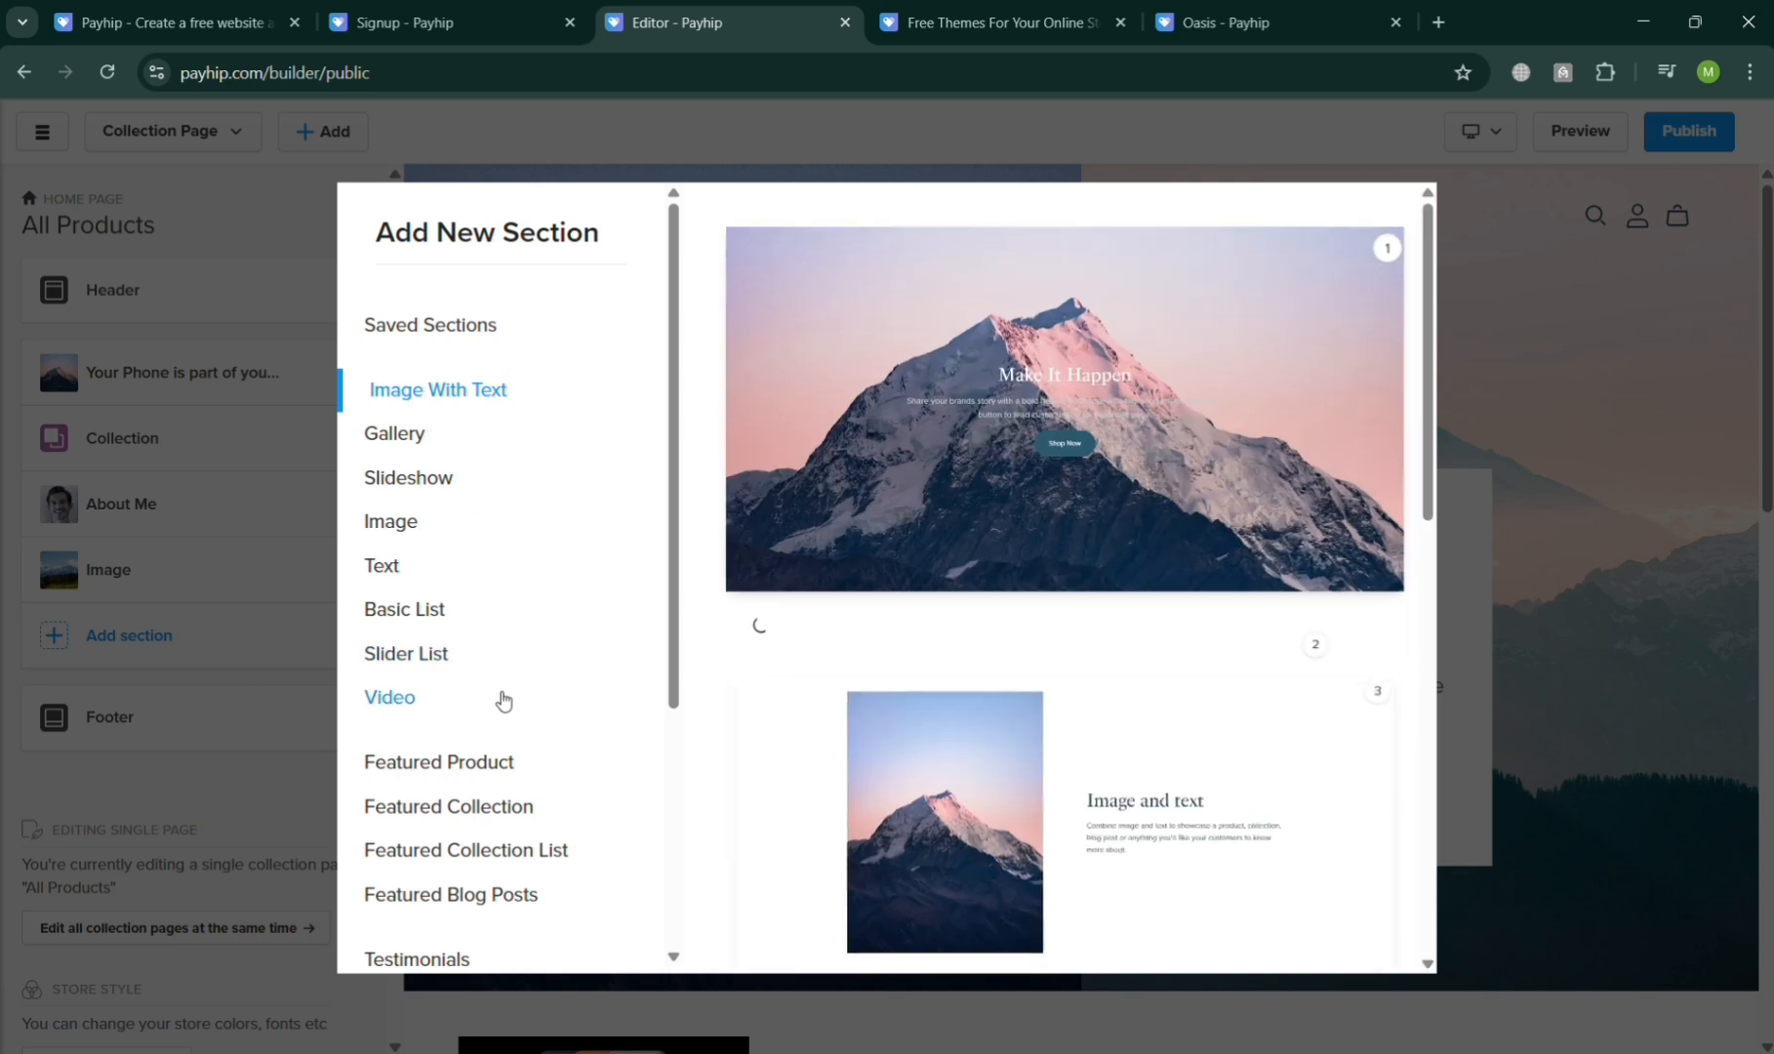
scroll(468, 734, "down", 2)
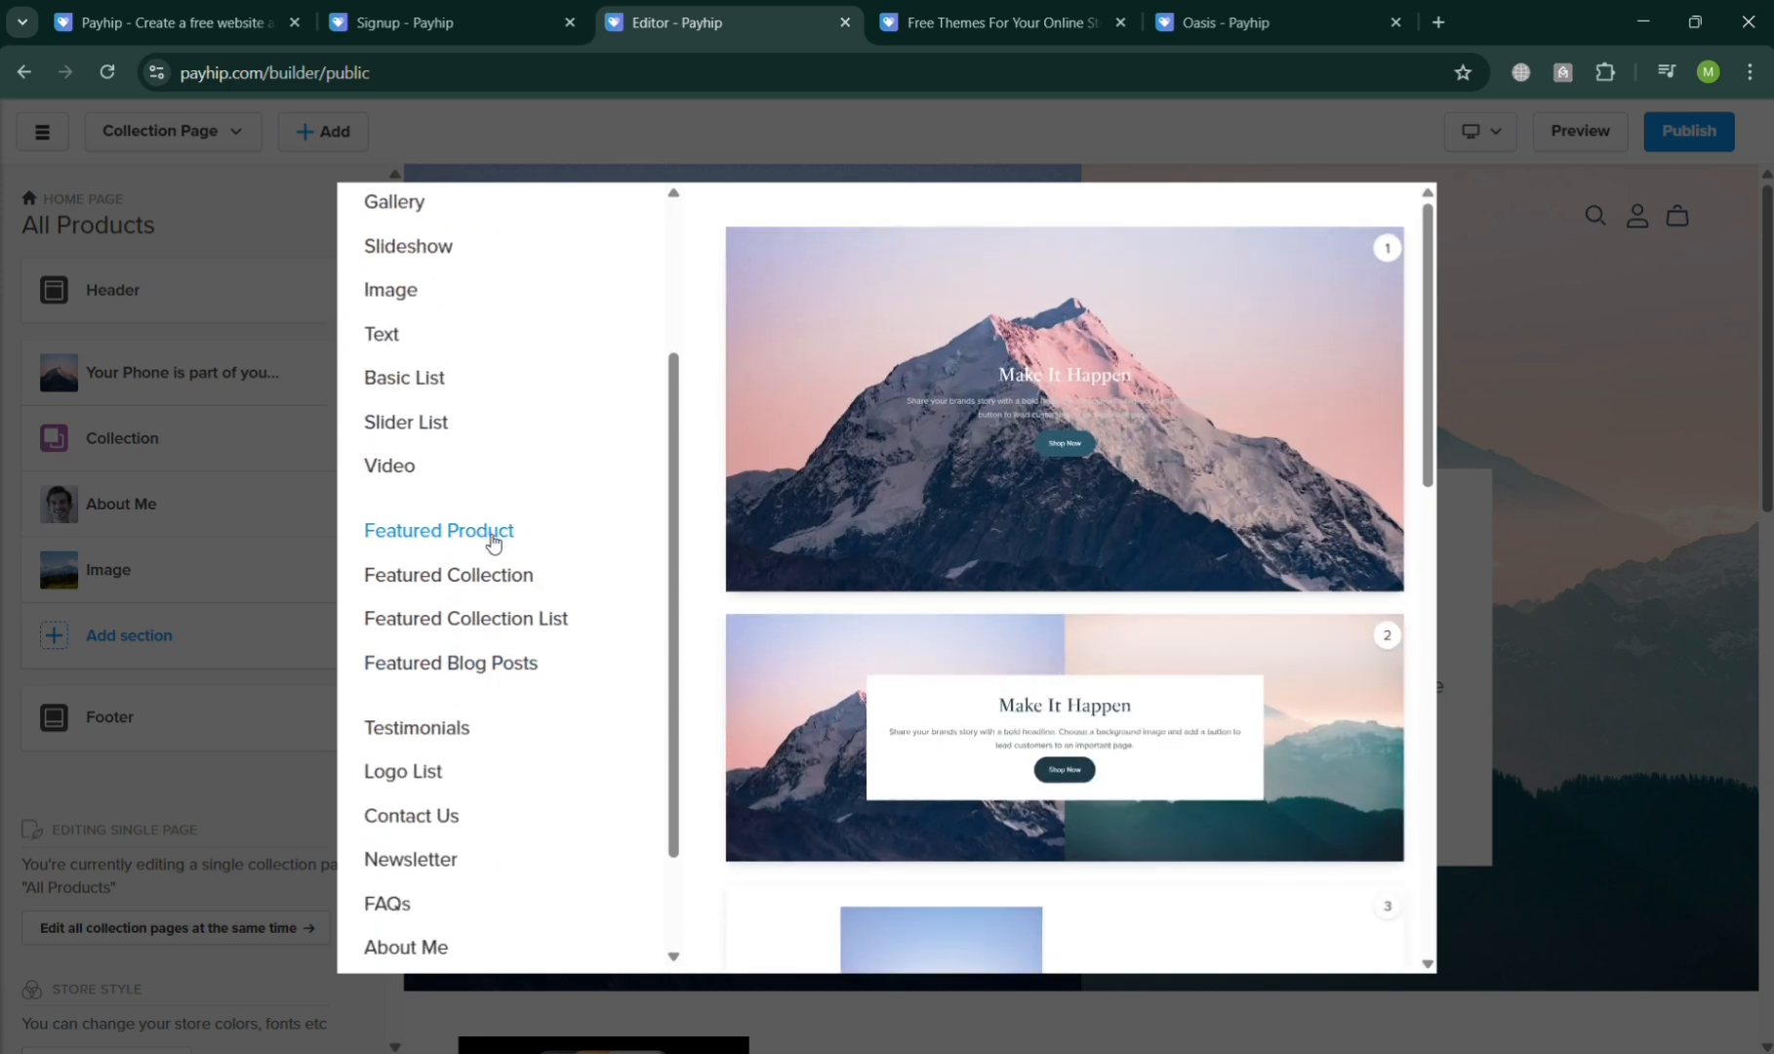
scroll(447, 761, "down", 2)
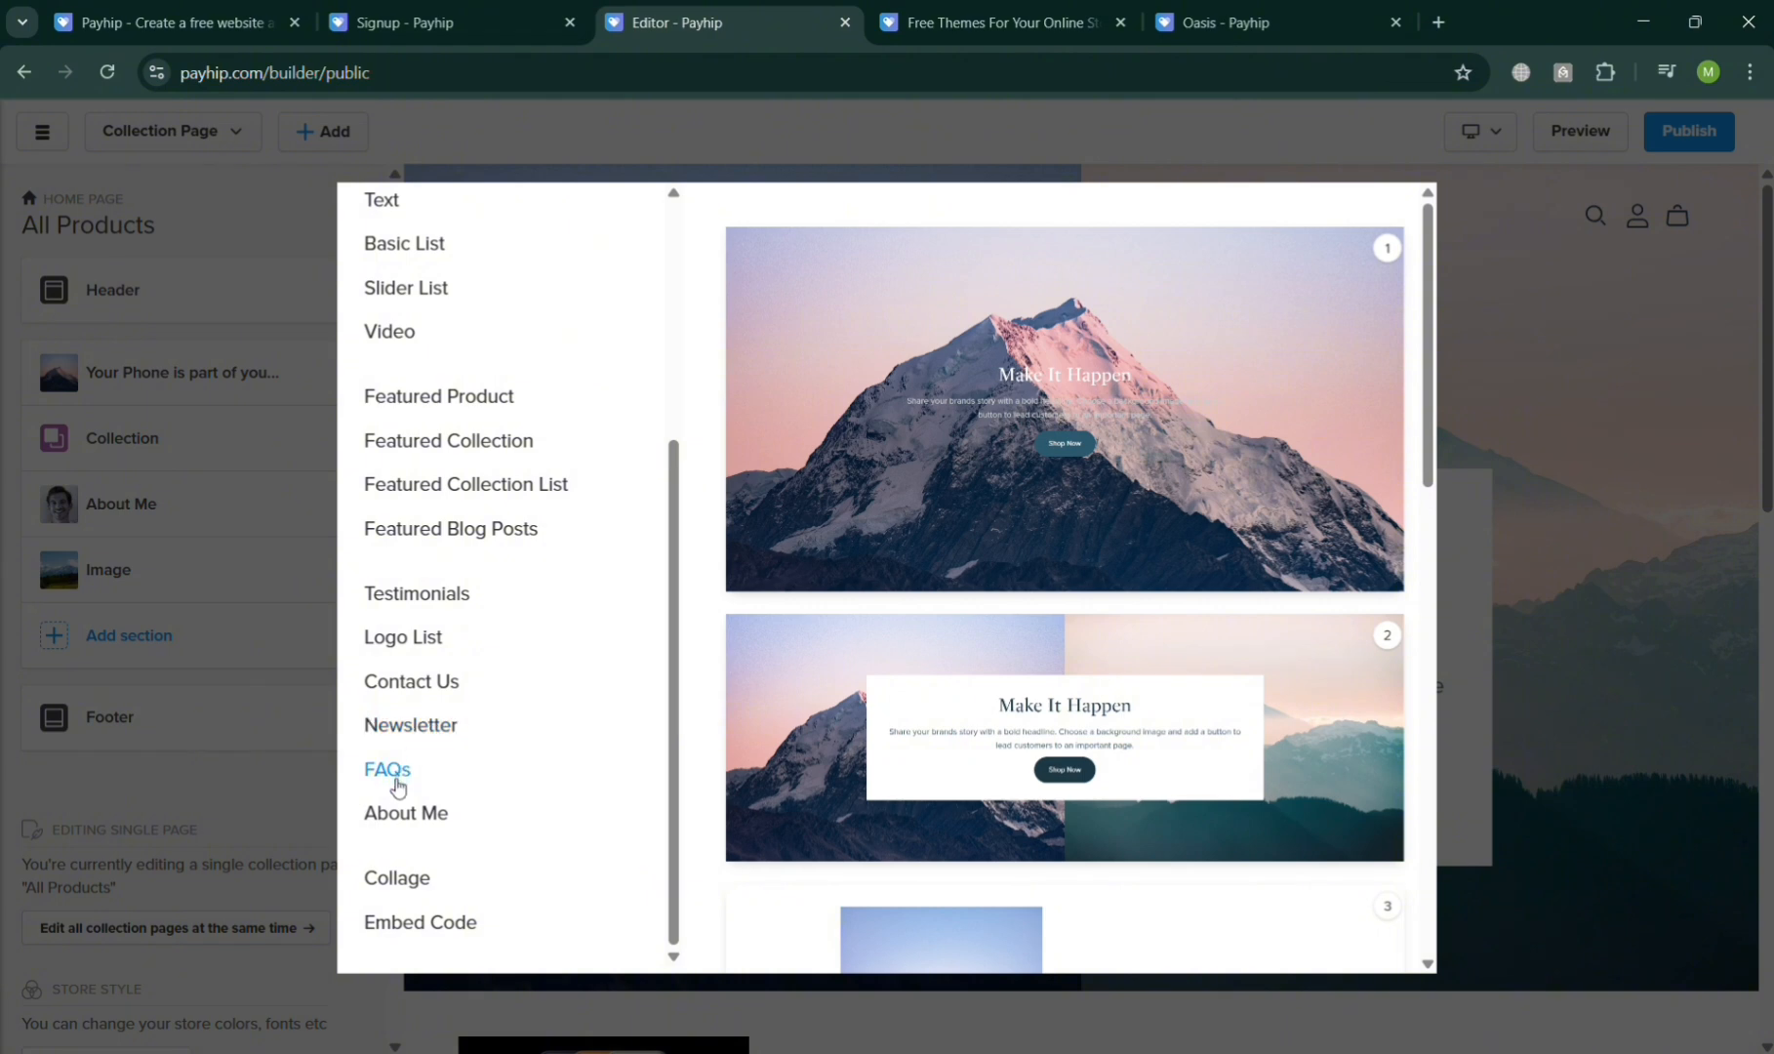
left_click(421, 931)
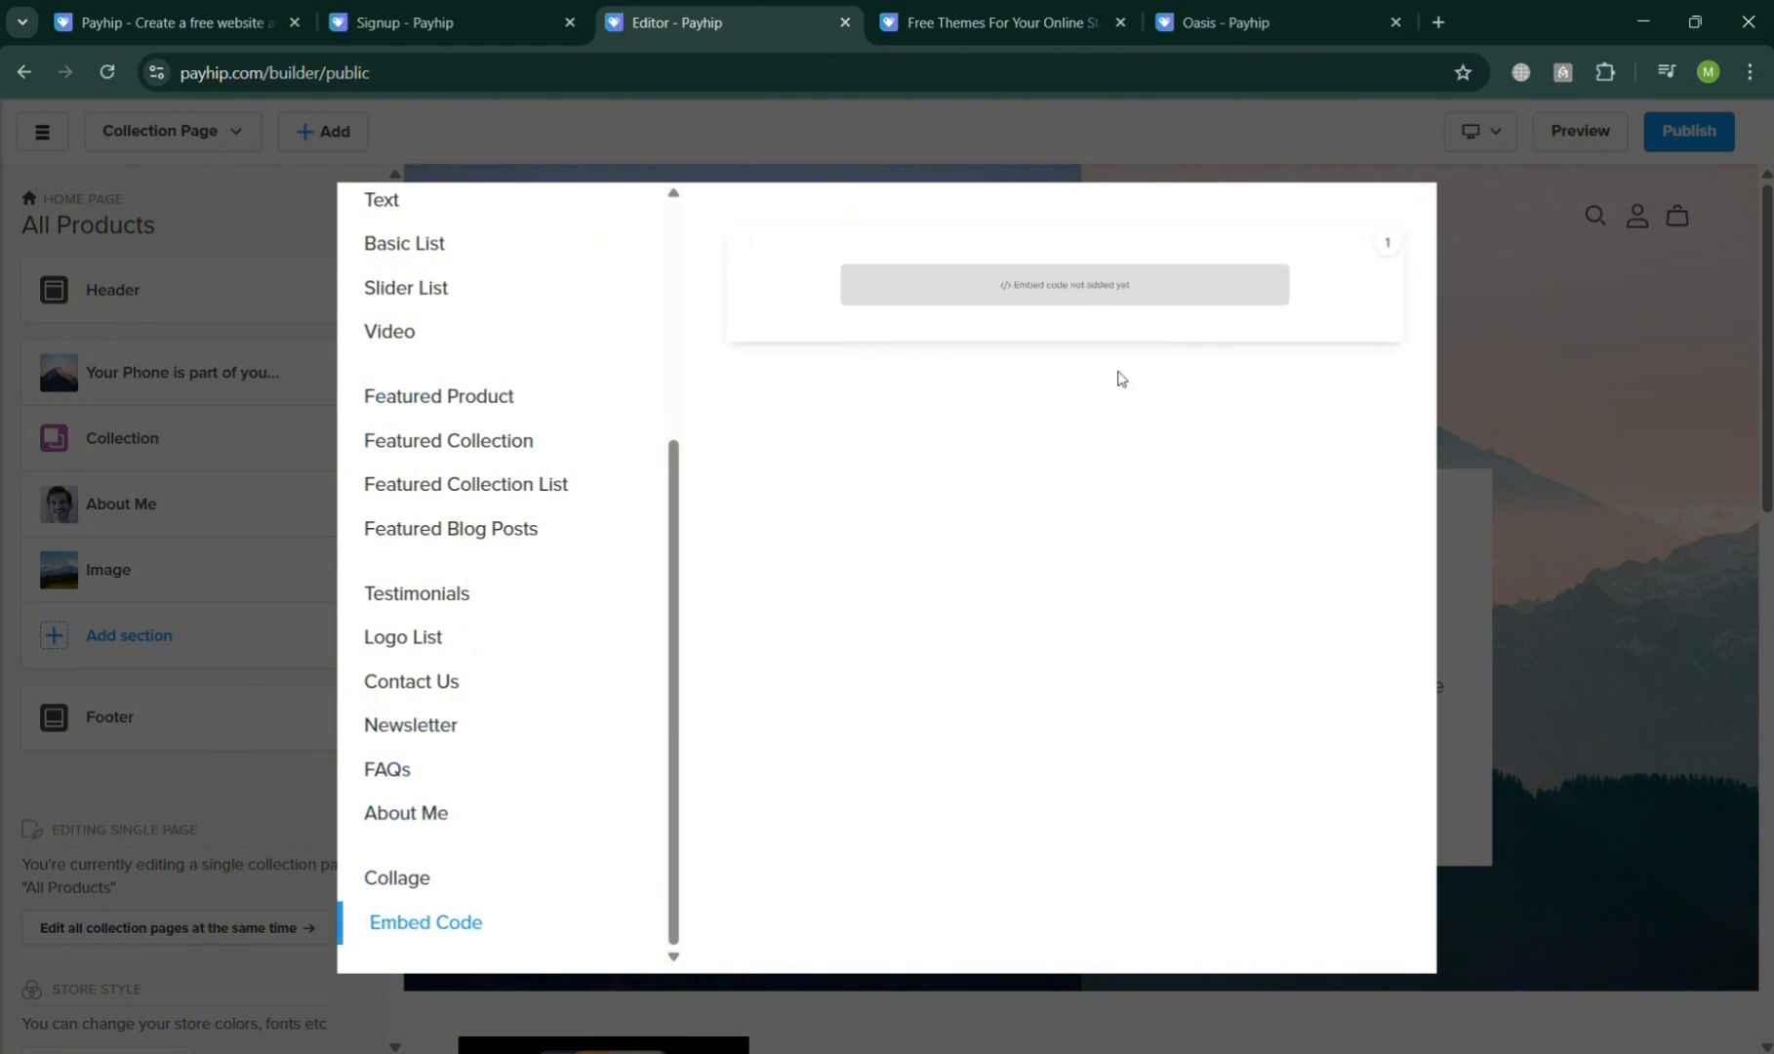
scroll(516, 775, "up", 4)
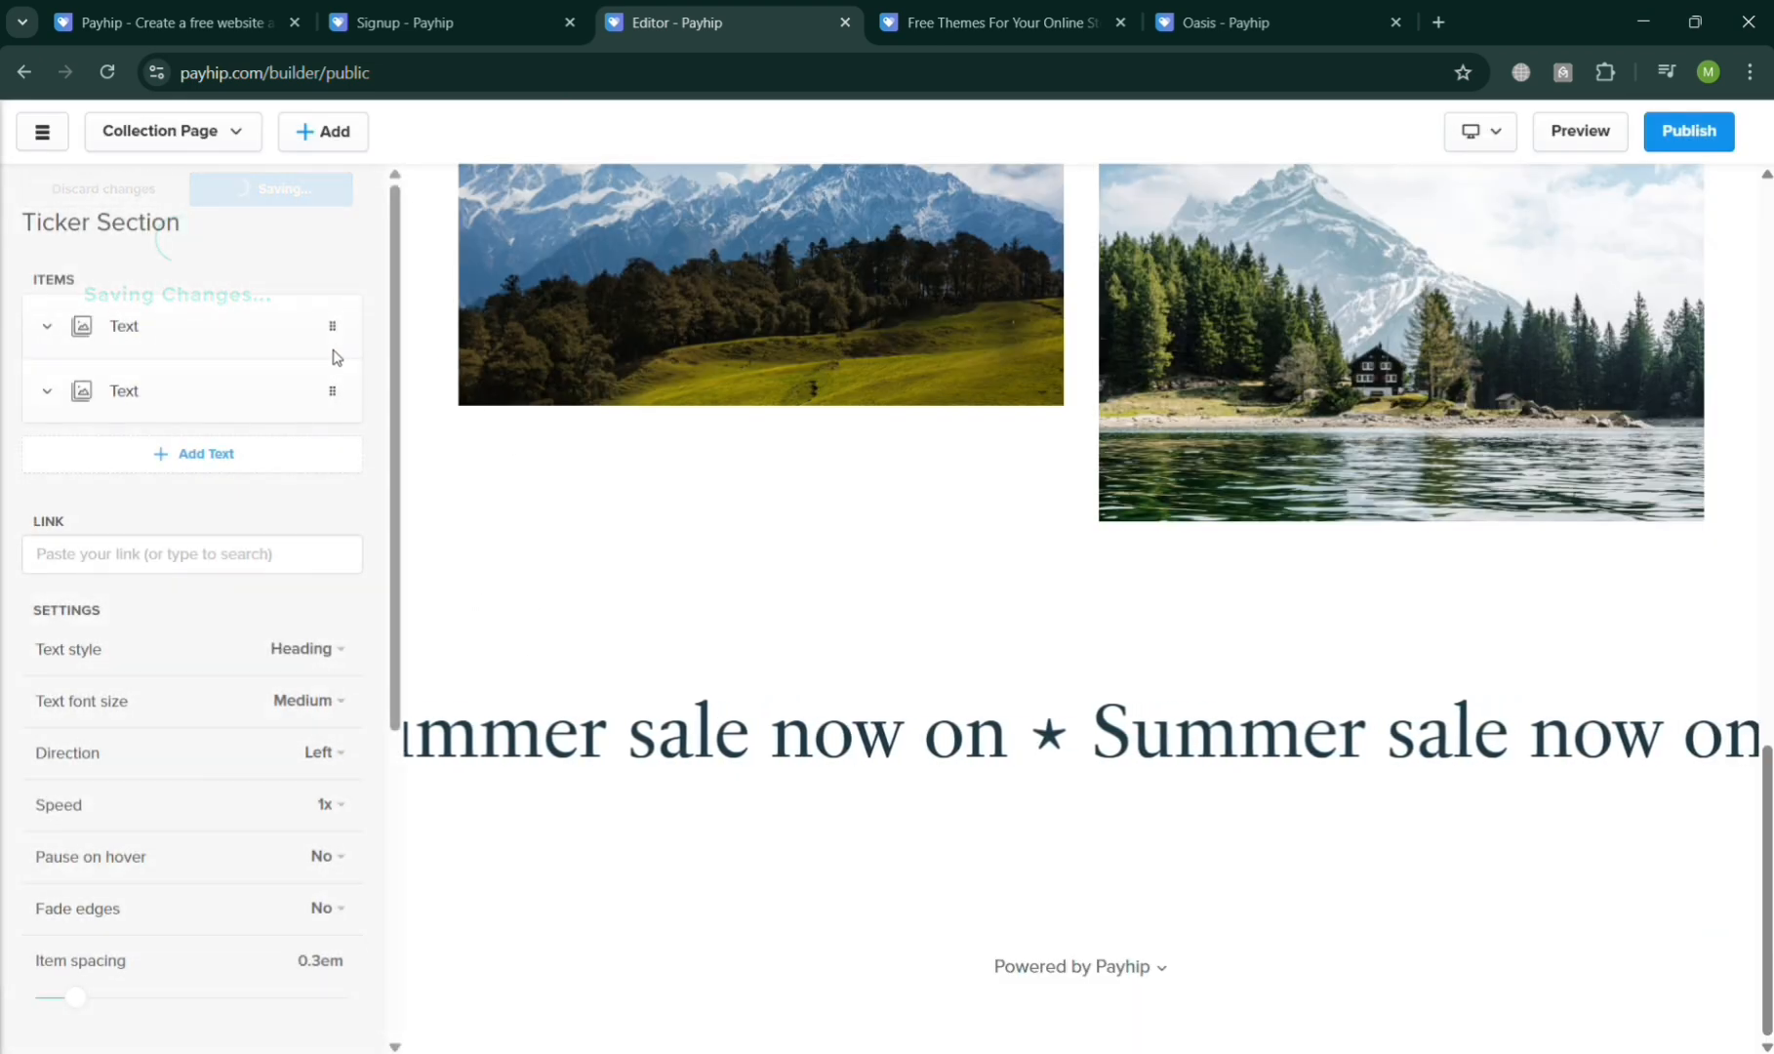
left_click(60, 186)
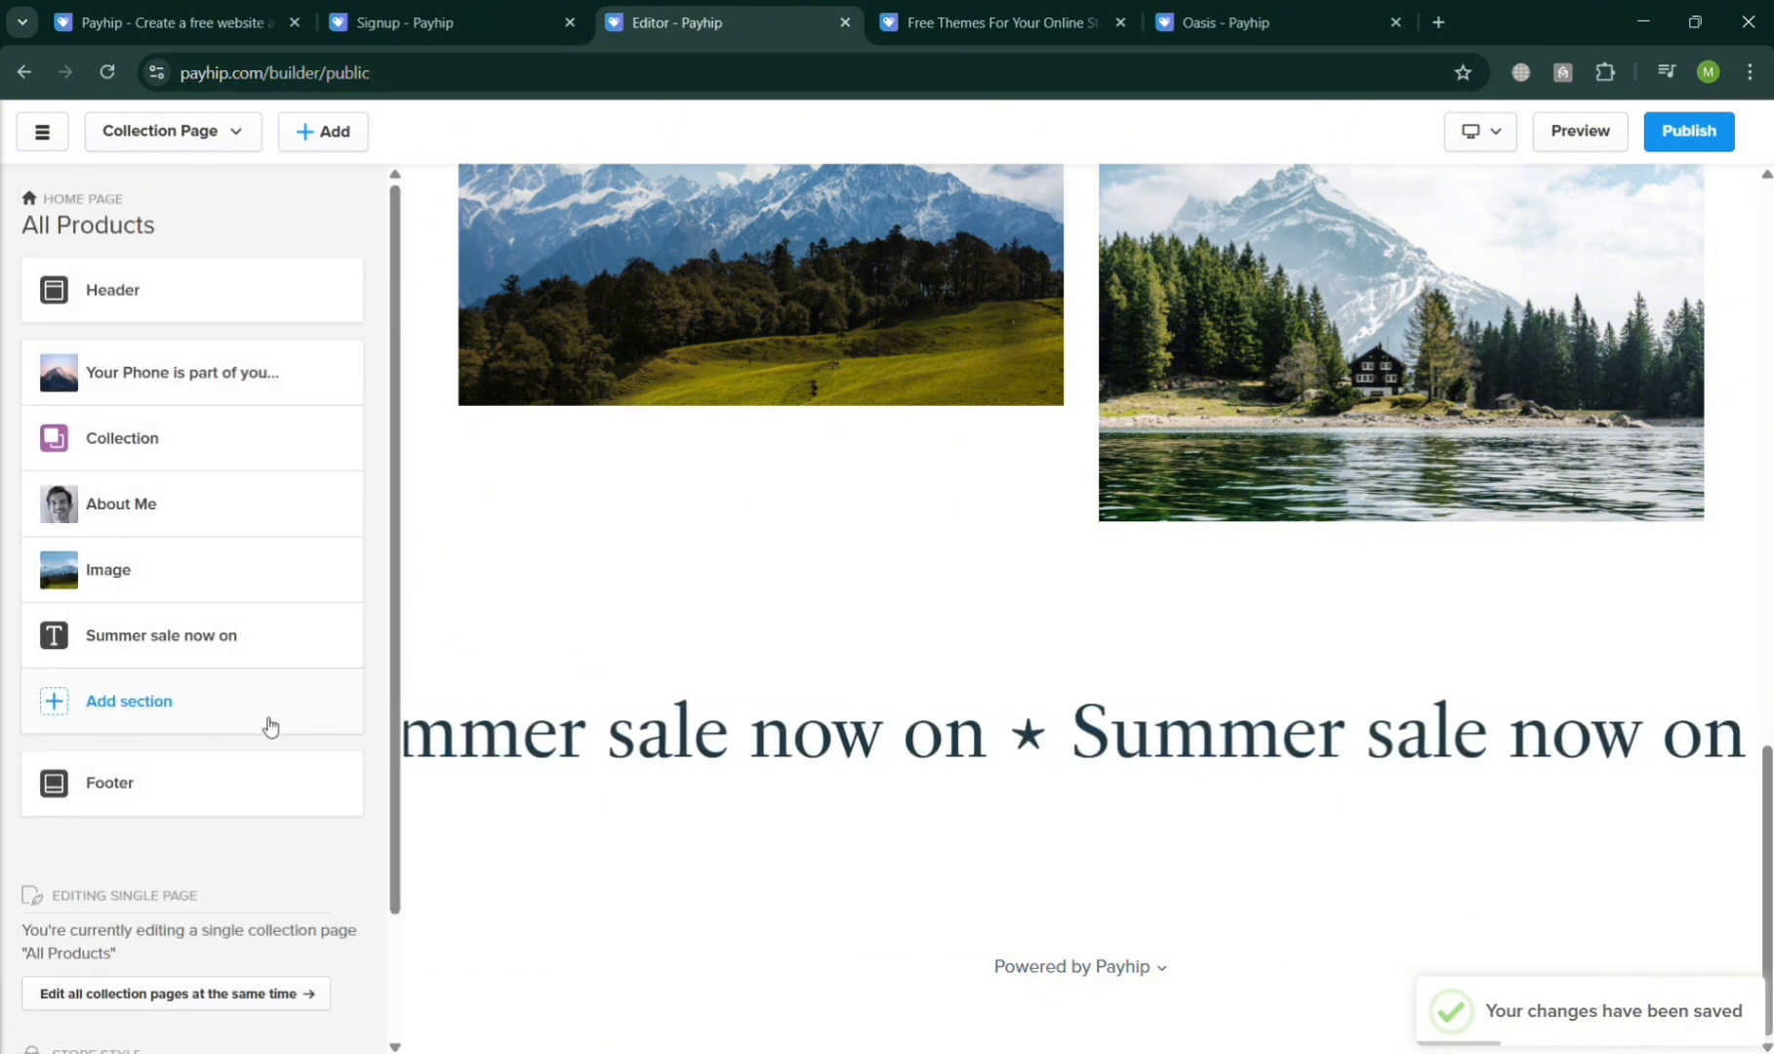
- Reorder the page sections: place the "Summer sale now on" ticker directly above Collection and the About Me section below Image
left_click_drag(55, 644, 56, 439)
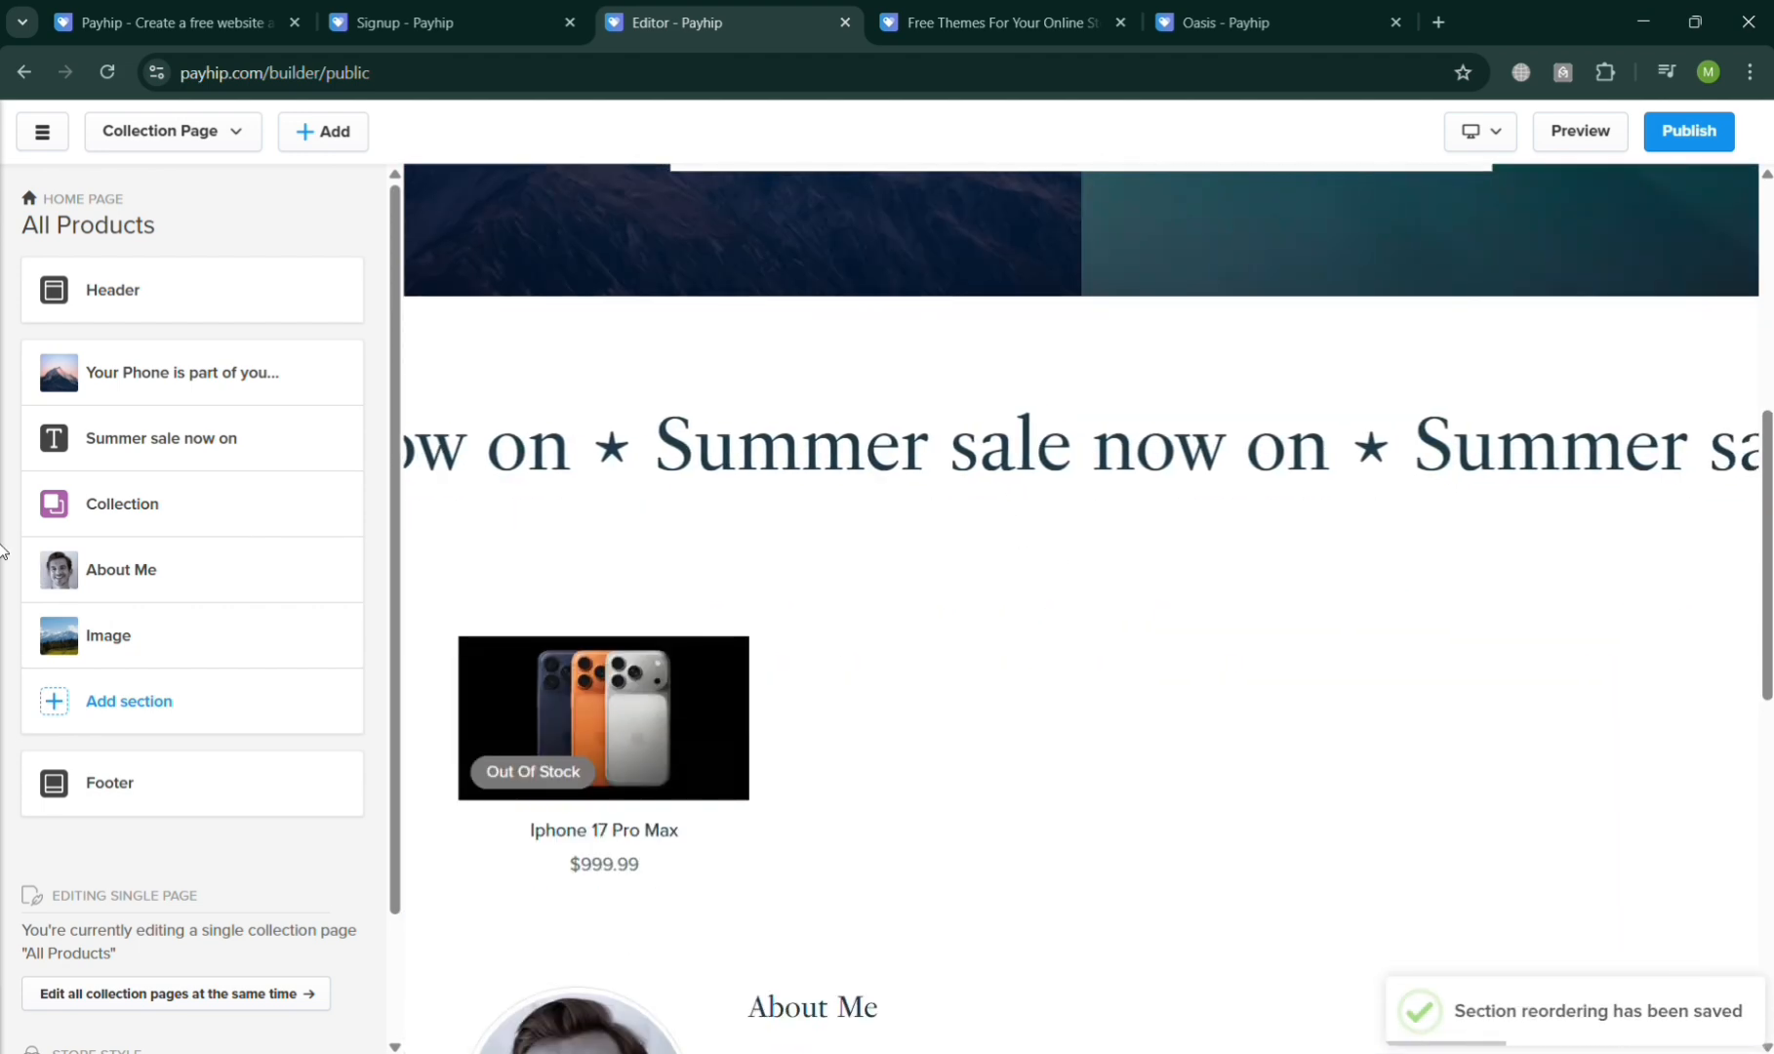
left_click_drag(67, 582, 70, 665)
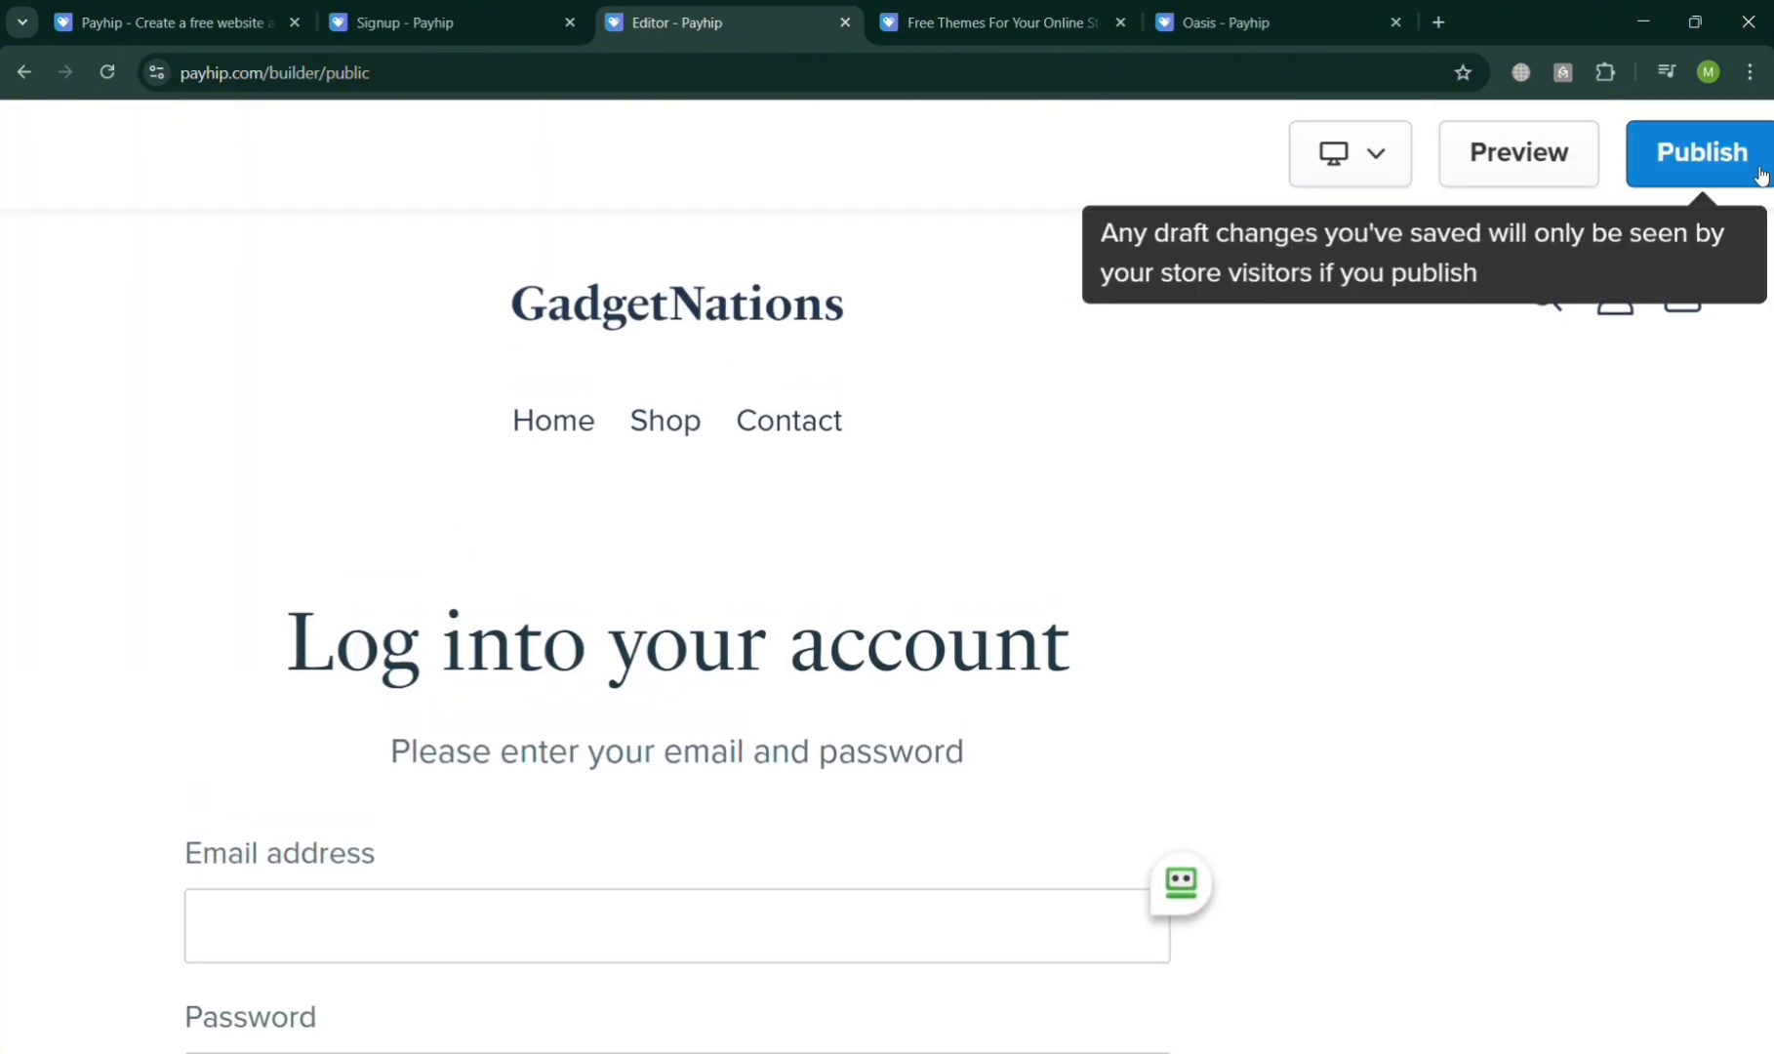
- Publish the saved store changes and visit the live store to review its home page from start to end
left_click(1726, 141)
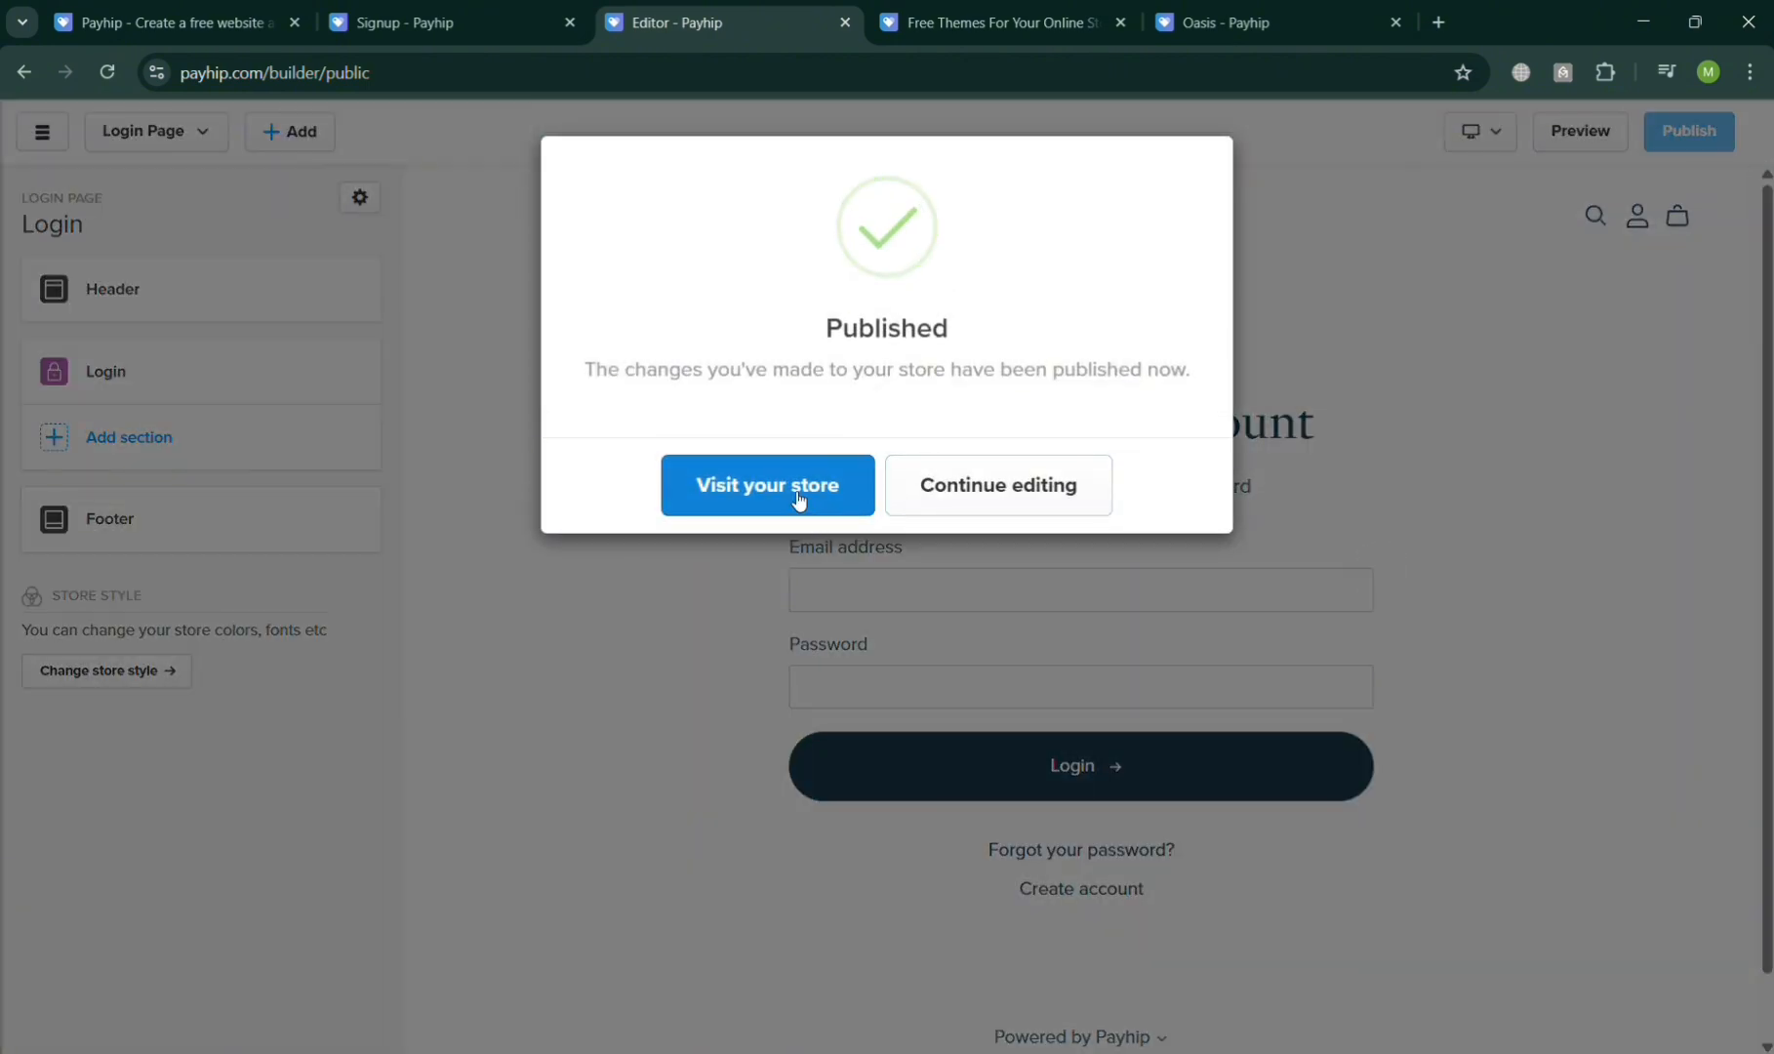
left_click(798, 493)
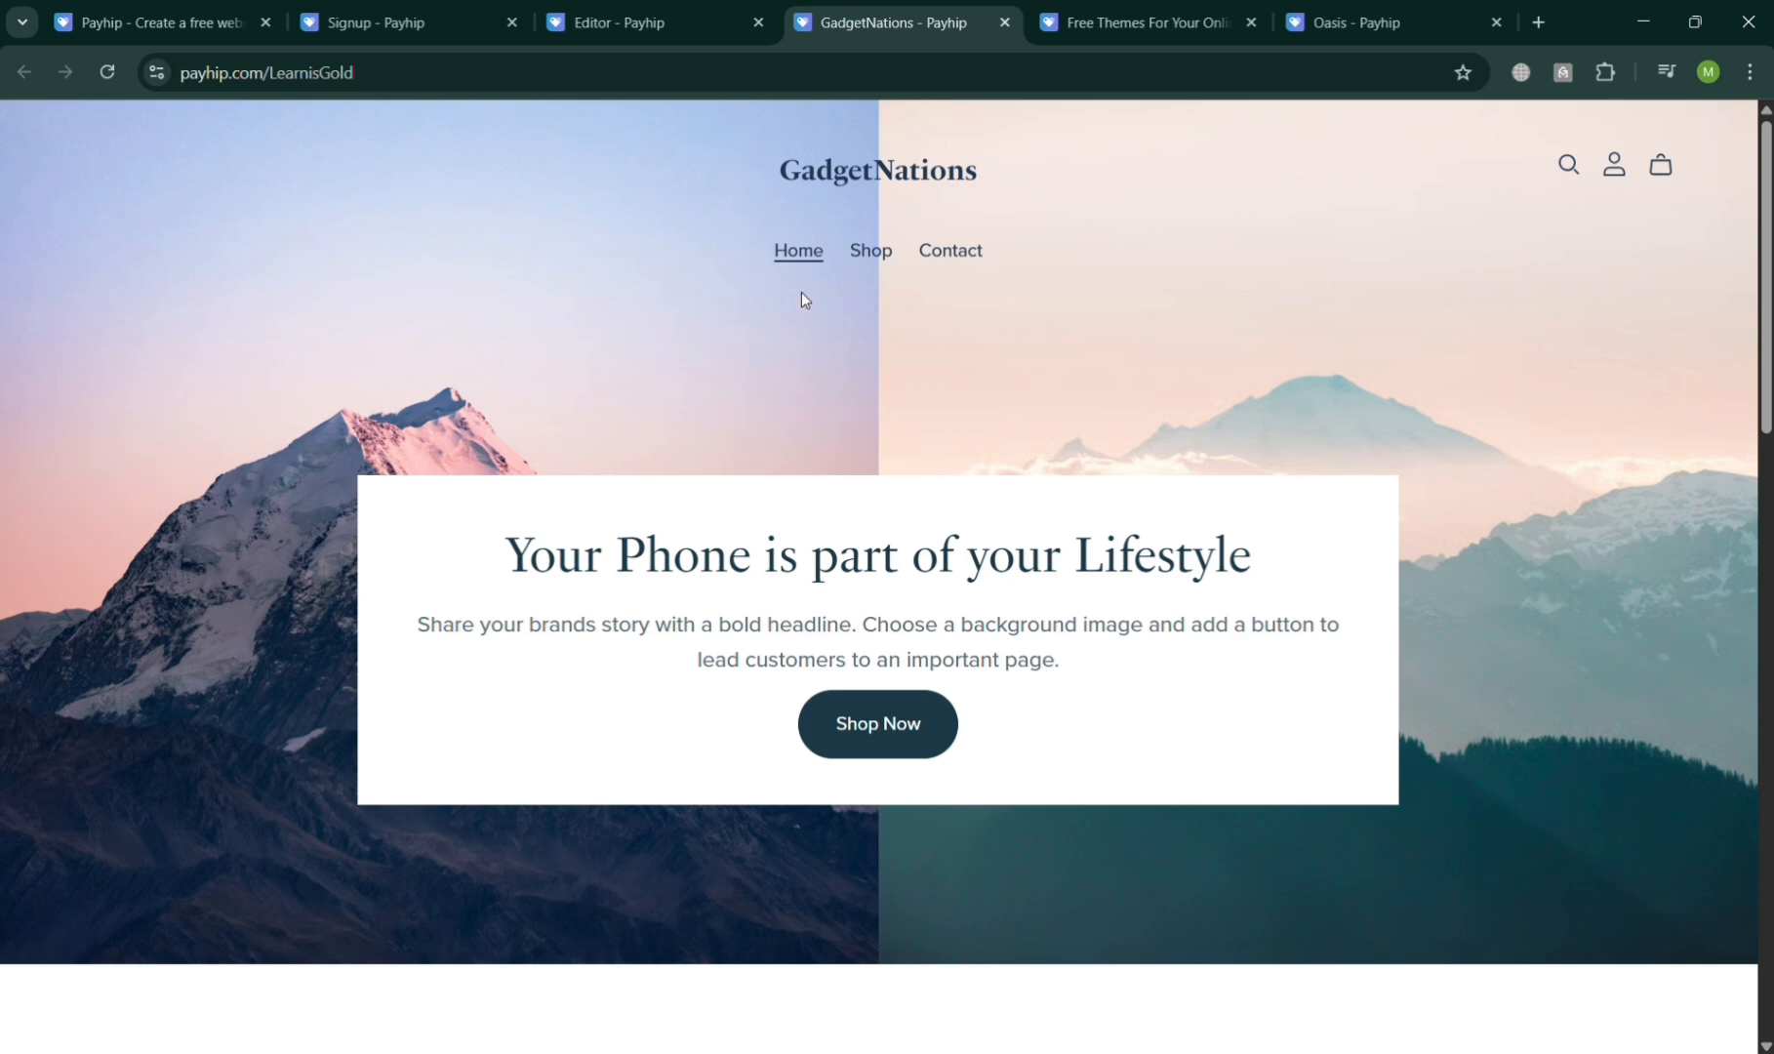
scroll(954, 392, "down", 15)
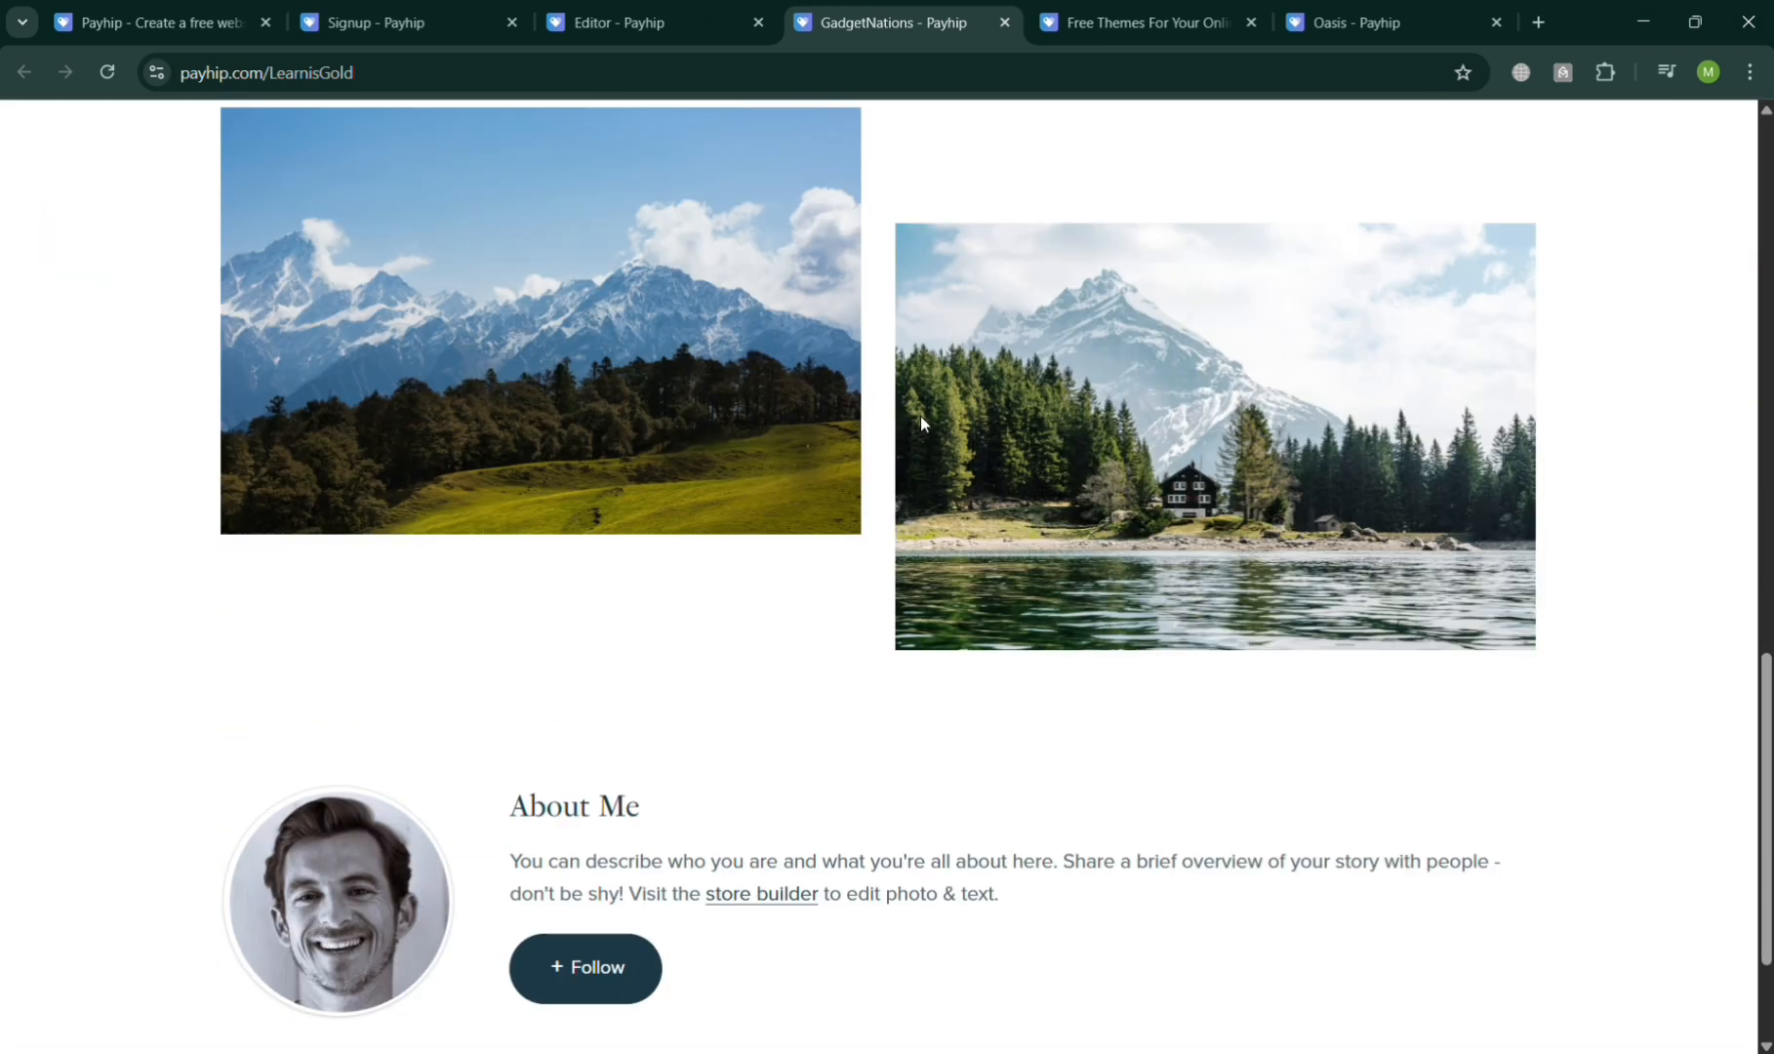
scroll(919, 413, "up", 12)
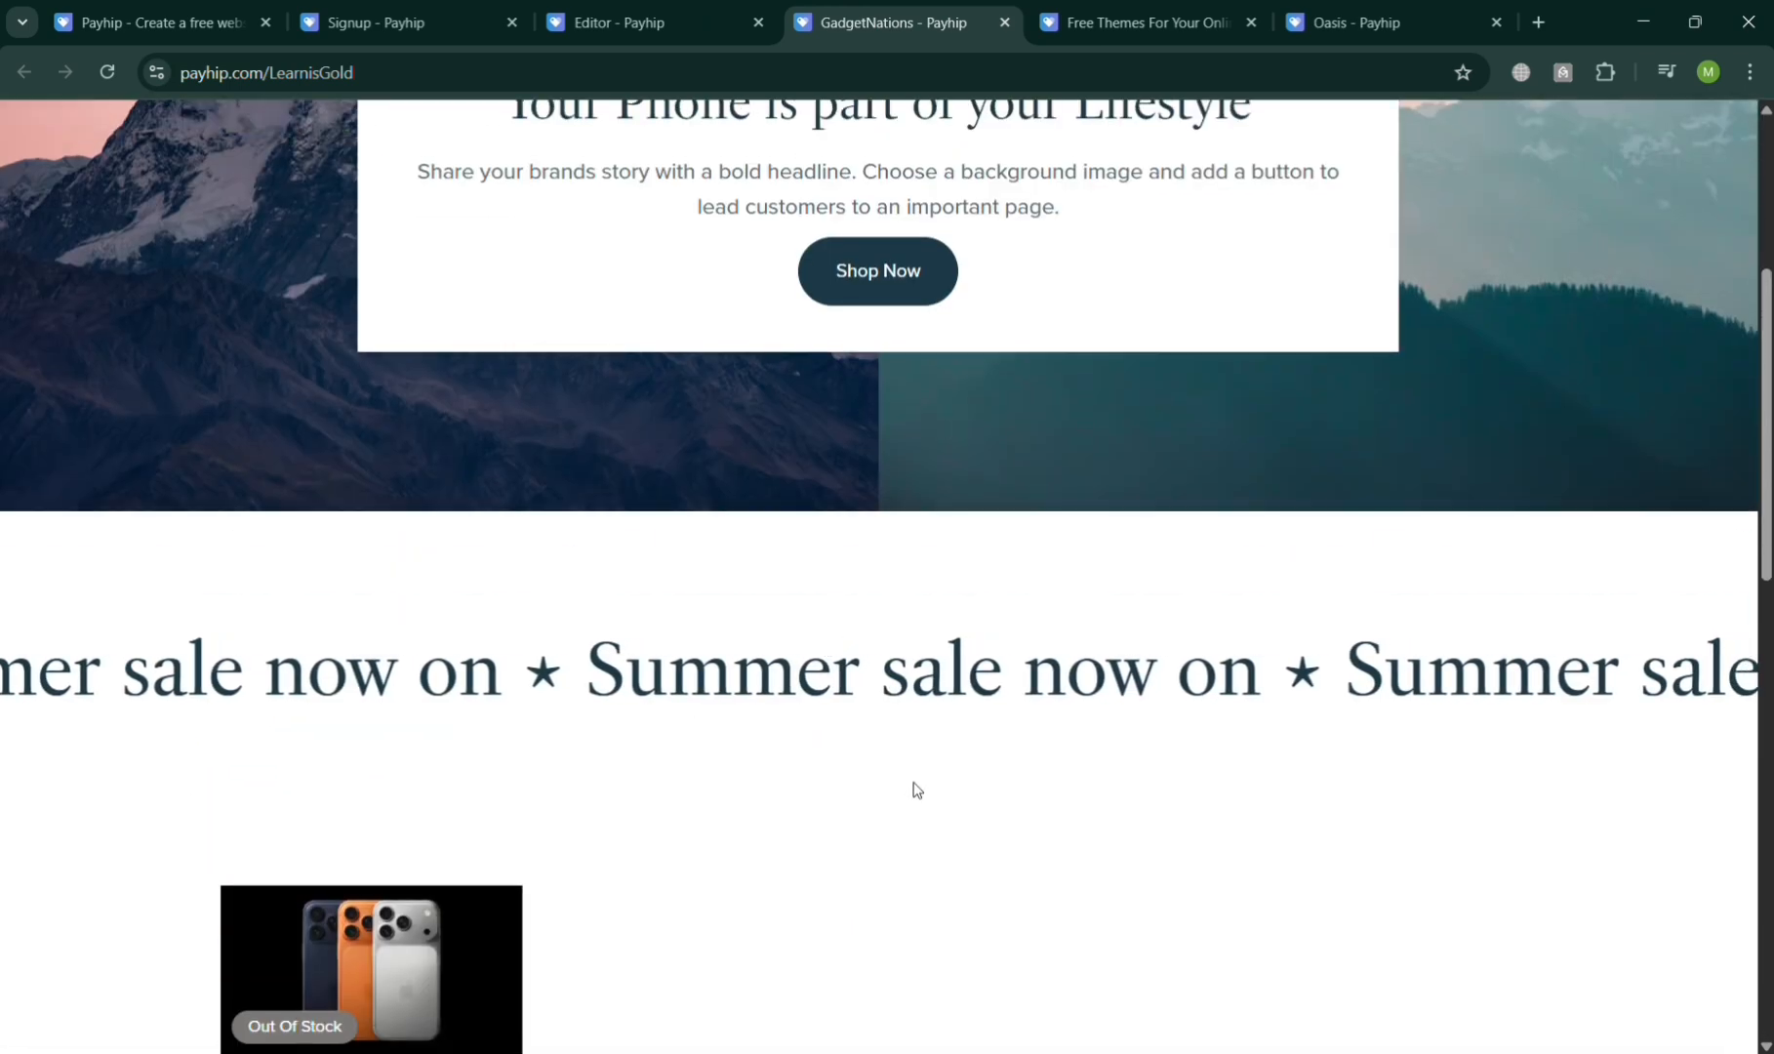
scroll(888, 749, "up", 2)
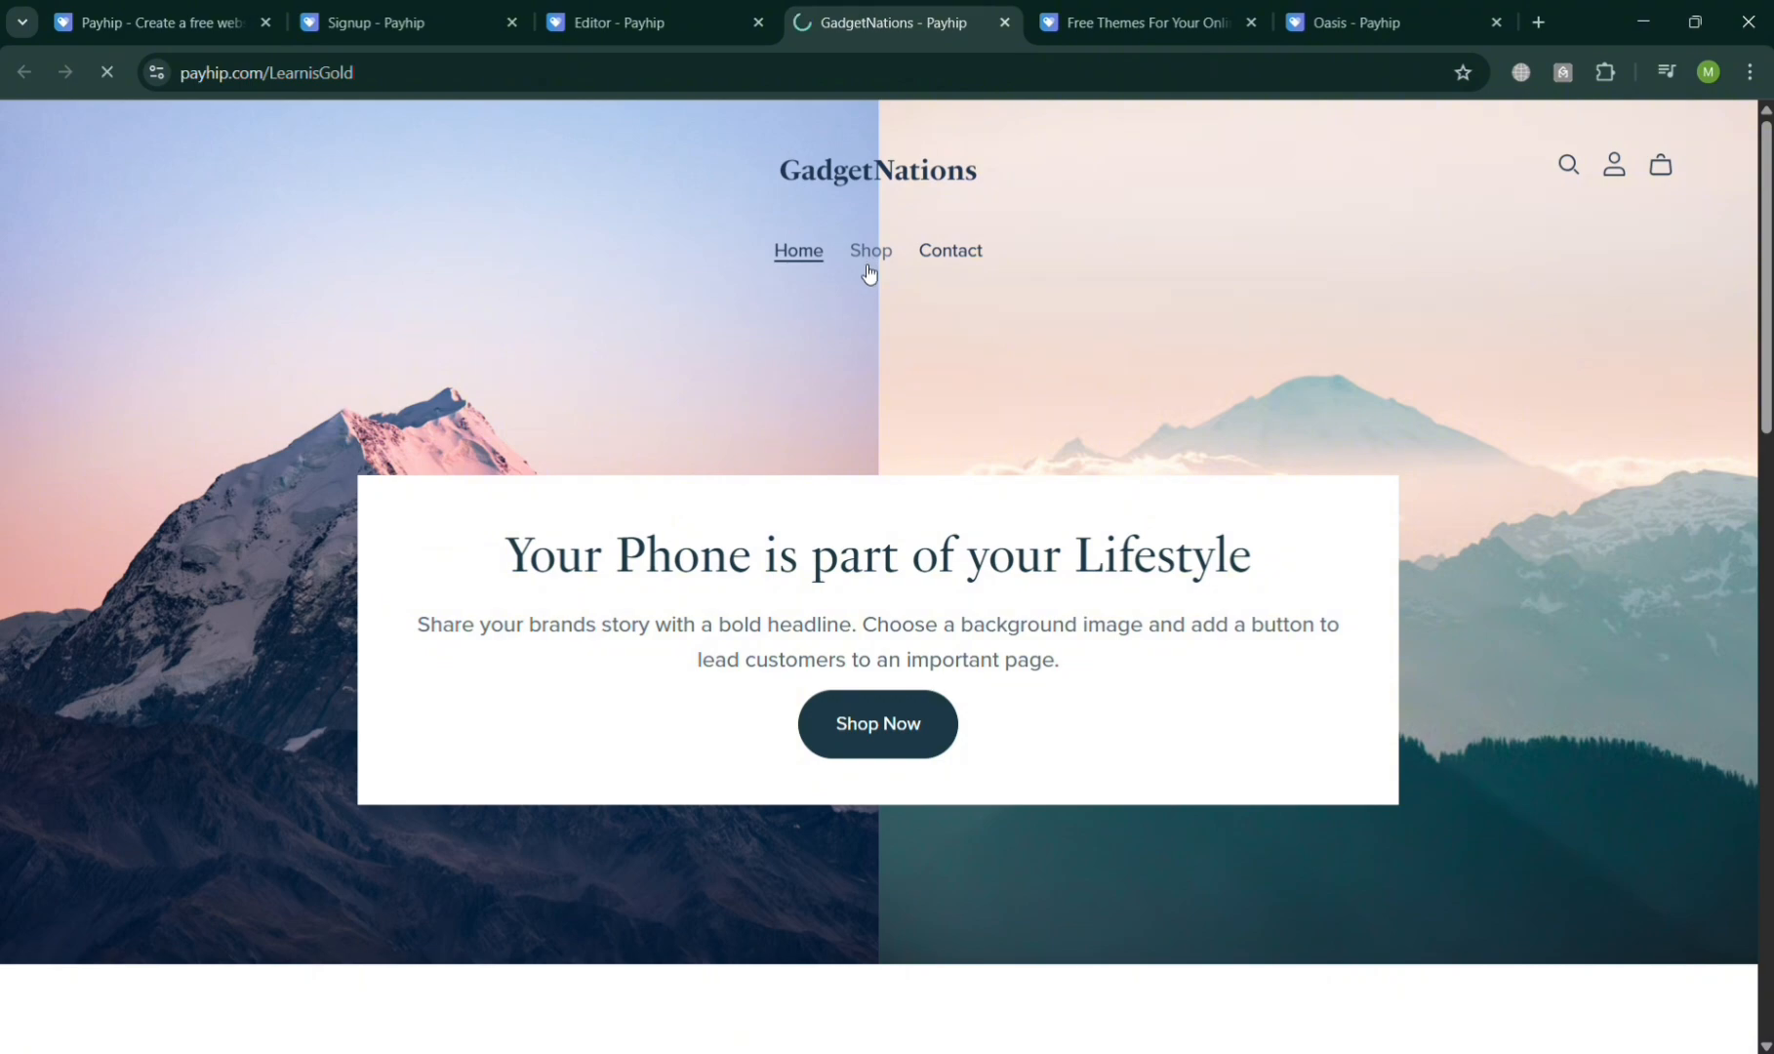